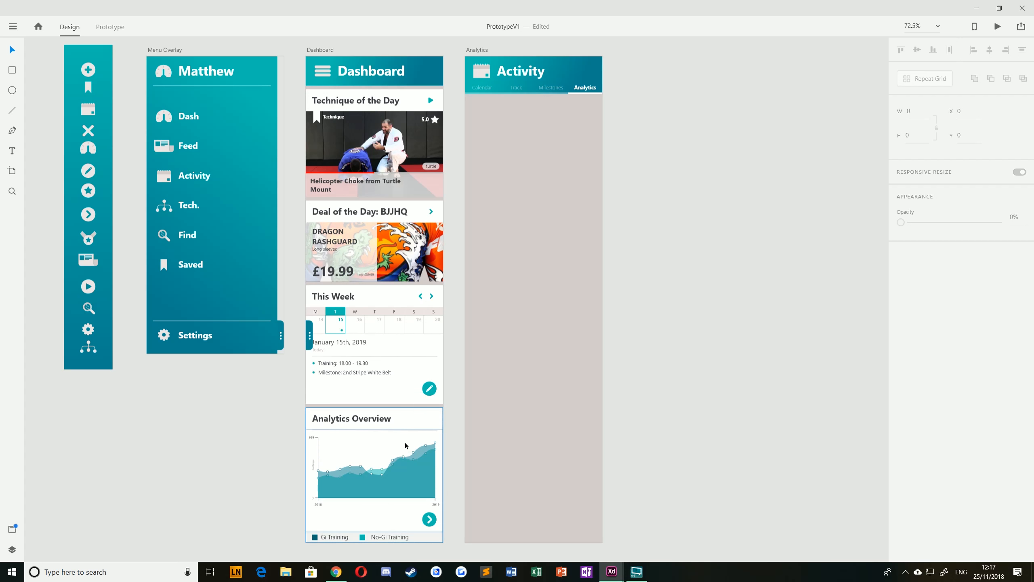
Step: Examine the wireframe of the Analytics screen in the ChokePointsV2 file, then return to the PrototypeV1 file
{"action": "mouse_move", "coordinate": [612, 572]}
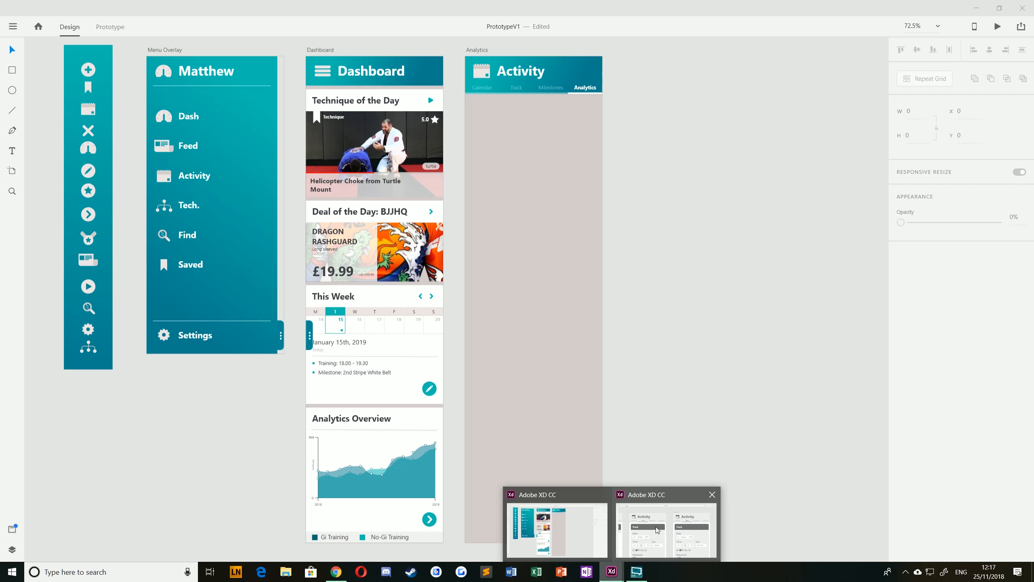
{"action": "left_click", "coordinate": [656, 526]}
{"action": "scroll", "coordinate": [603, 372], "scroll_direction": "down", "scroll_amount": 8}
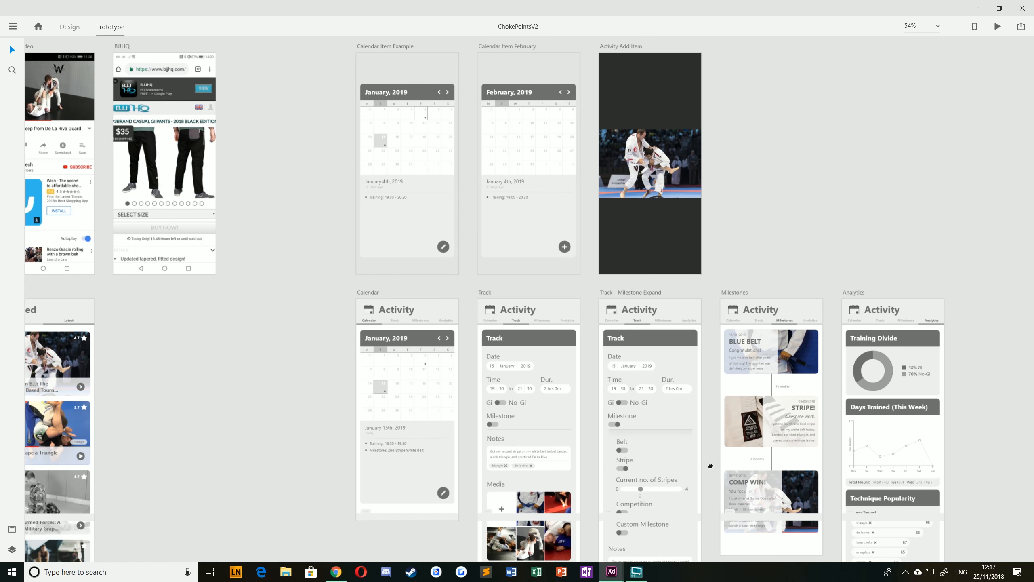
{"action": "scroll", "coordinate": [289, 376], "scroll_direction": "down", "scroll_amount": 5}
{"action": "scroll", "coordinate": [289, 375], "scroll_direction": "right", "scroll_amount": 2}
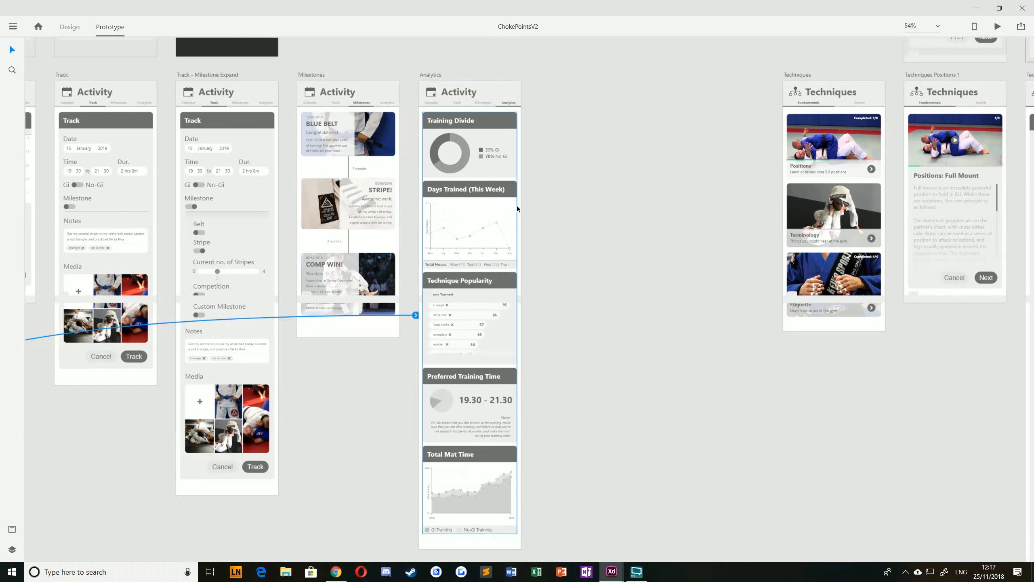
{"action": "left_click_drag", "start_coordinate": [421, 383], "coordinate": [438, 296]}
{"action": "left_click_drag", "start_coordinate": [359, 269], "coordinate": [472, 335]}
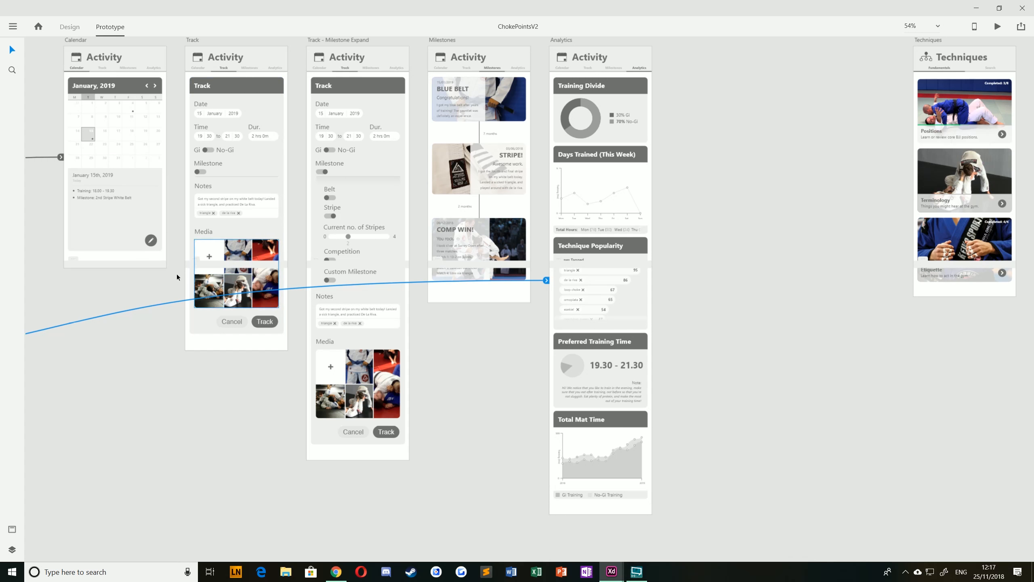
{"action": "left_click_drag", "start_coordinate": [724, 223], "coordinate": [657, 246]}
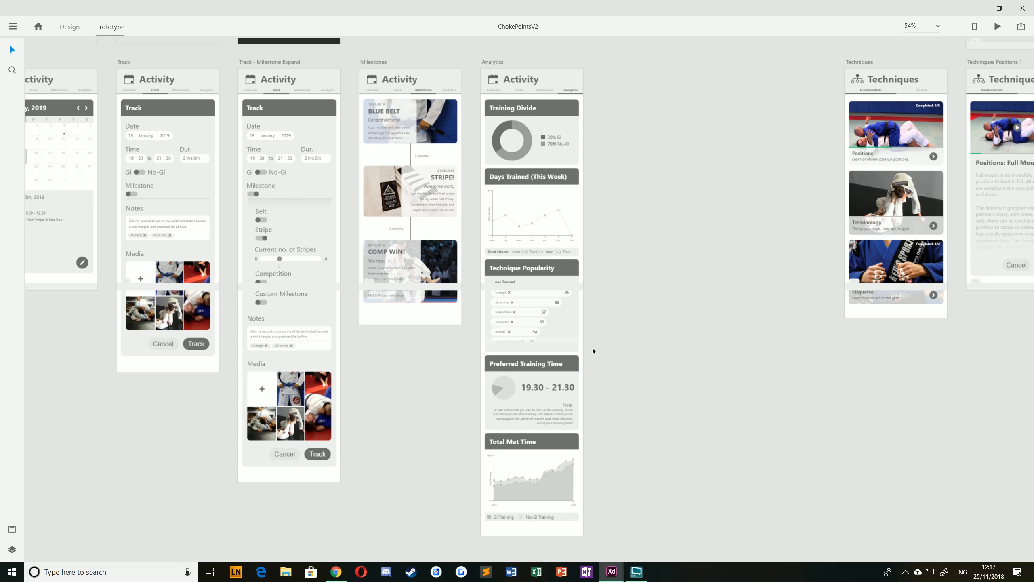
{"action": "mouse_move", "coordinate": [605, 579]}
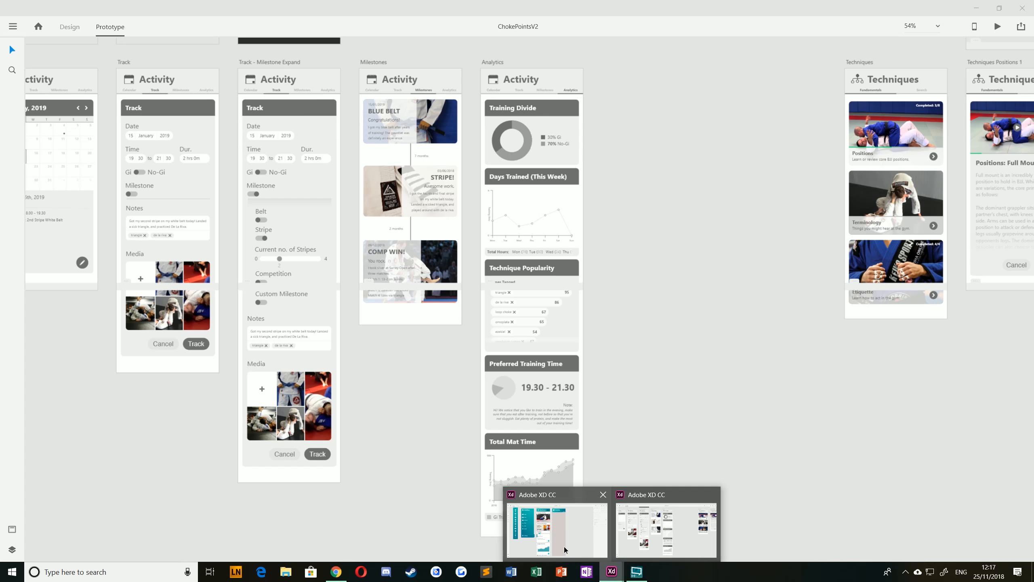
{"action": "left_click", "coordinate": [554, 525]}
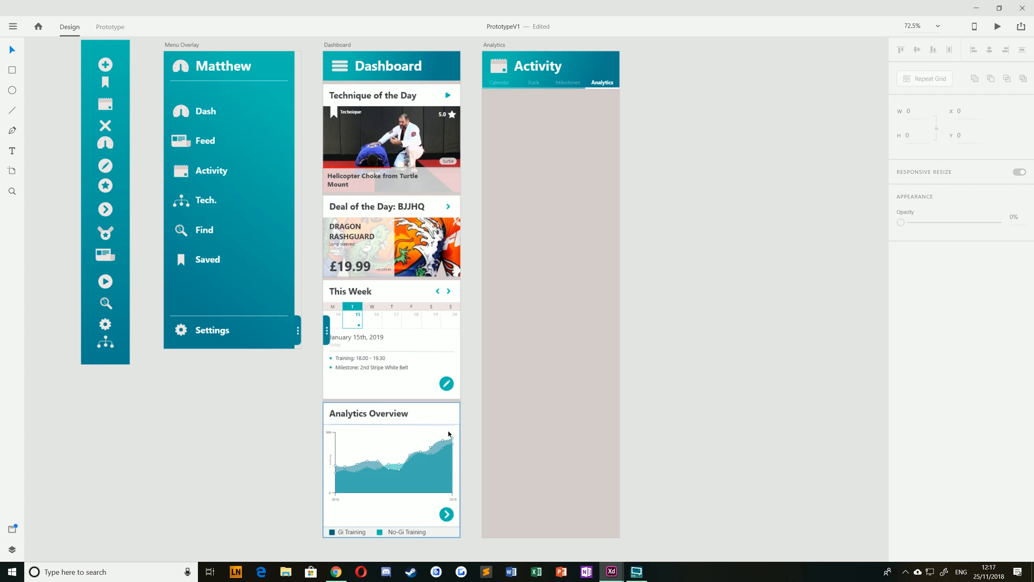
Step: Show the column layout grid on the Analytics artboard
{"action": "left_click", "coordinate": [494, 52]}
{"action": "left_click", "coordinate": [695, 130]}
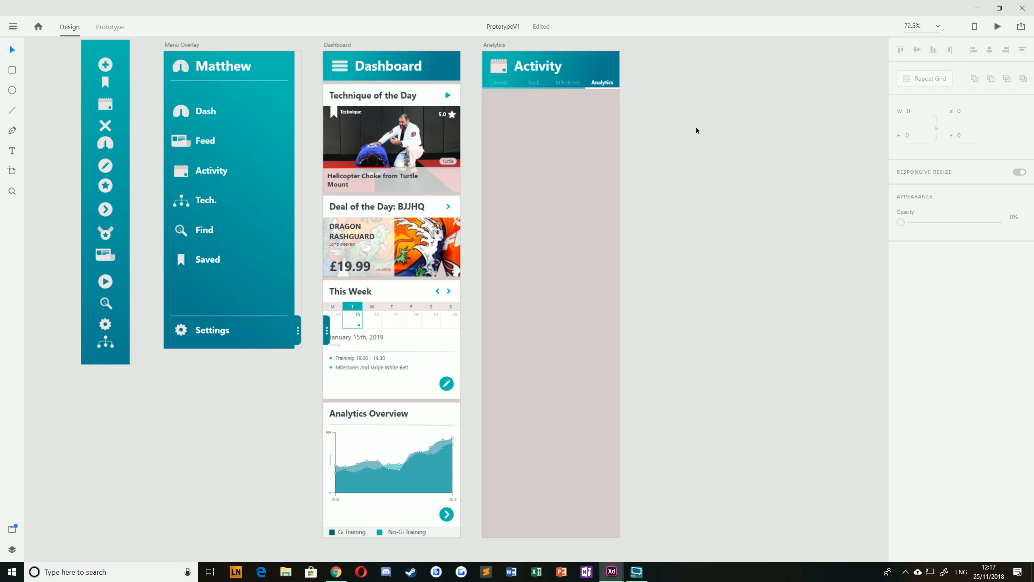
{"action": "left_click", "coordinate": [559, 74]}
{"action": "left_click", "coordinate": [898, 354]}
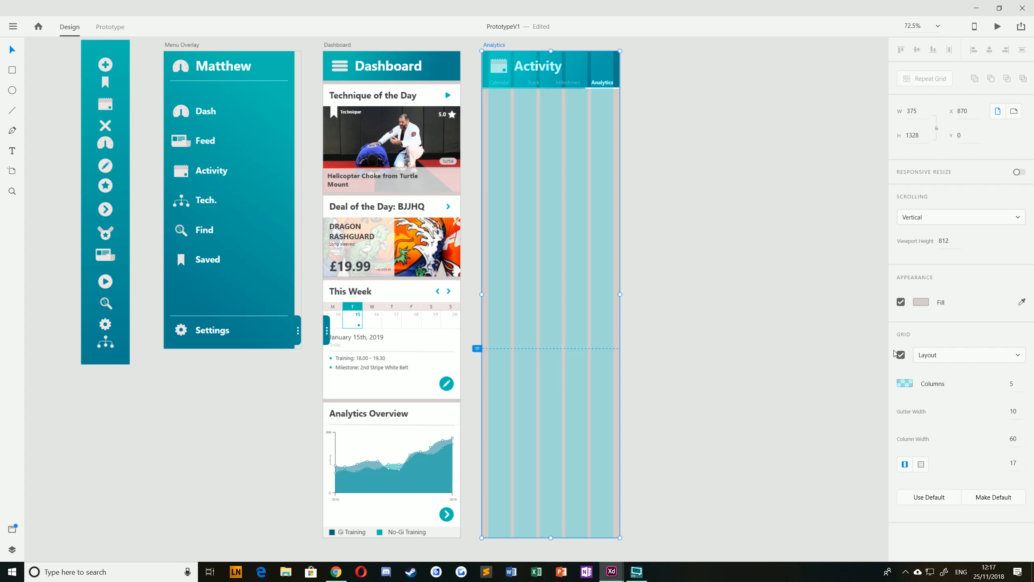
{"action": "left_click", "coordinate": [735, 277]}
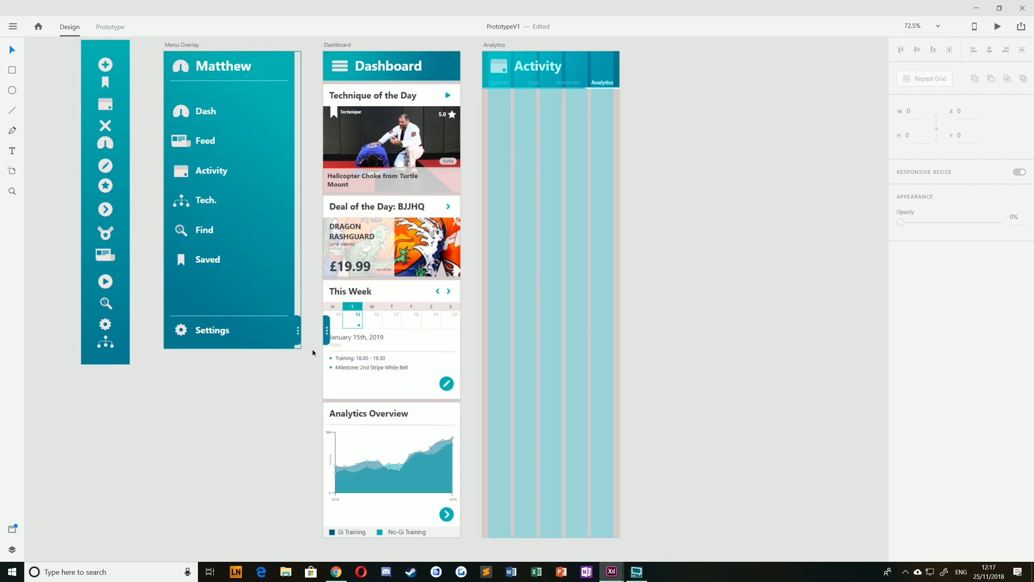
Step: Draw a borderless white rectangle about 205 high below the Analytics header, starting at X 0 and spanning the artboard's full 375 width
{"action": "left_click_drag", "start_coordinate": [609, 163], "coordinate": [541, 228]}
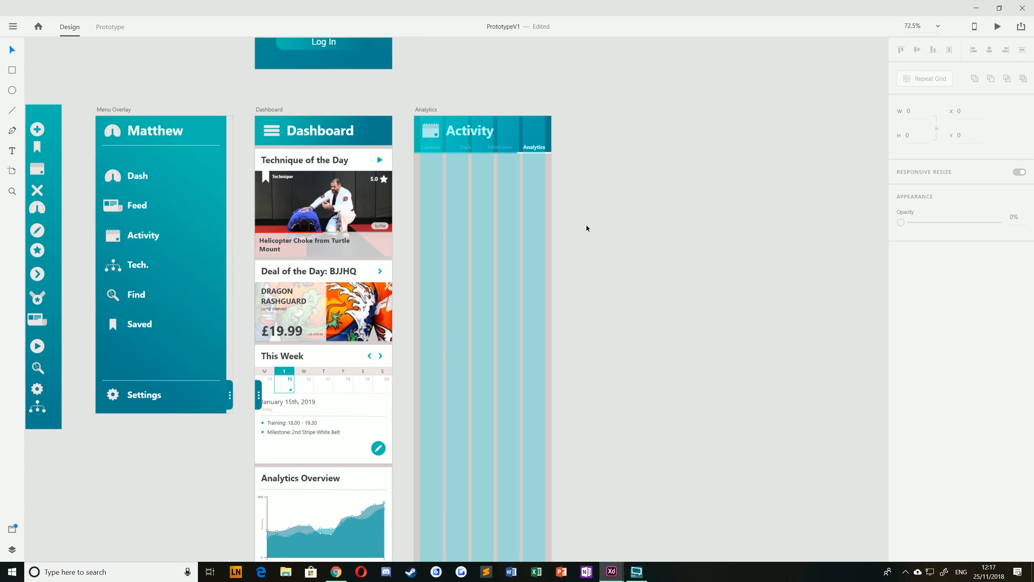
{"action": "scroll", "coordinate": [586, 226], "scroll_direction": "up", "scroll_amount": 5}
{"action": "left_click_drag", "start_coordinate": [410, 227], "coordinate": [528, 259]}
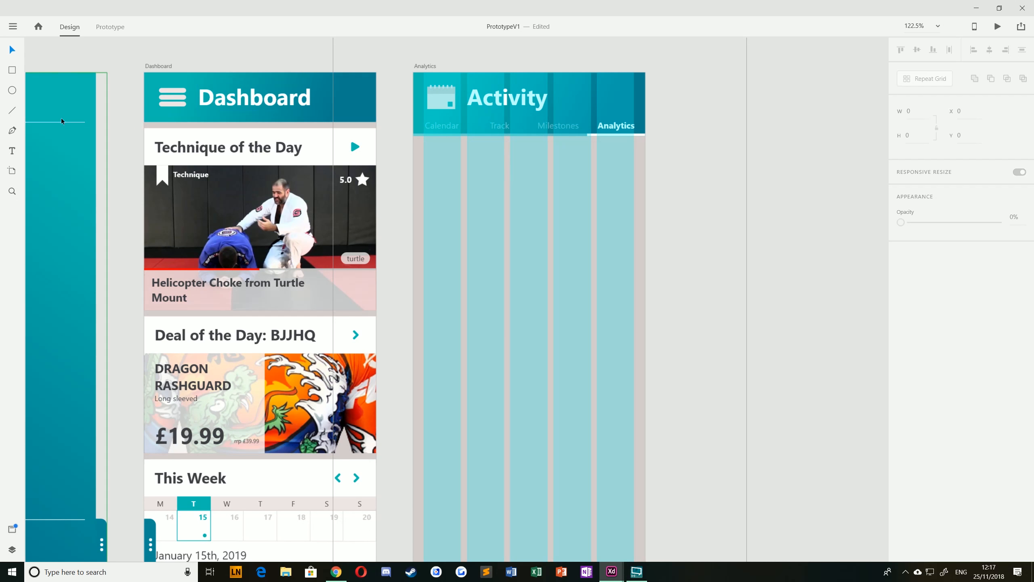
{"action": "left_click_drag", "start_coordinate": [434, 182], "coordinate": [642, 308]}
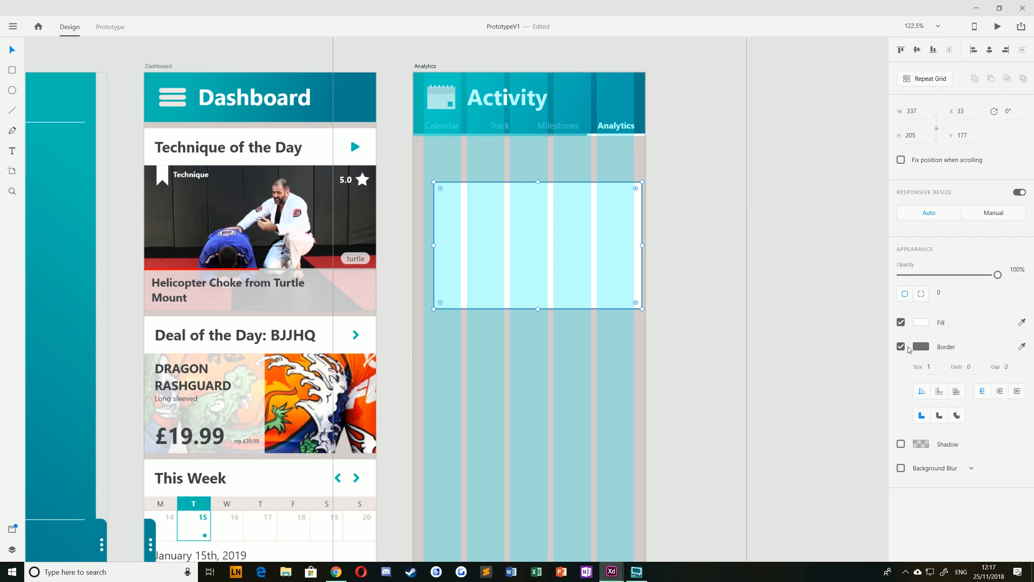
{"action": "left_click", "coordinate": [901, 347]}
{"action": "left_click_drag", "start_coordinate": [571, 220], "coordinate": [550, 199]}
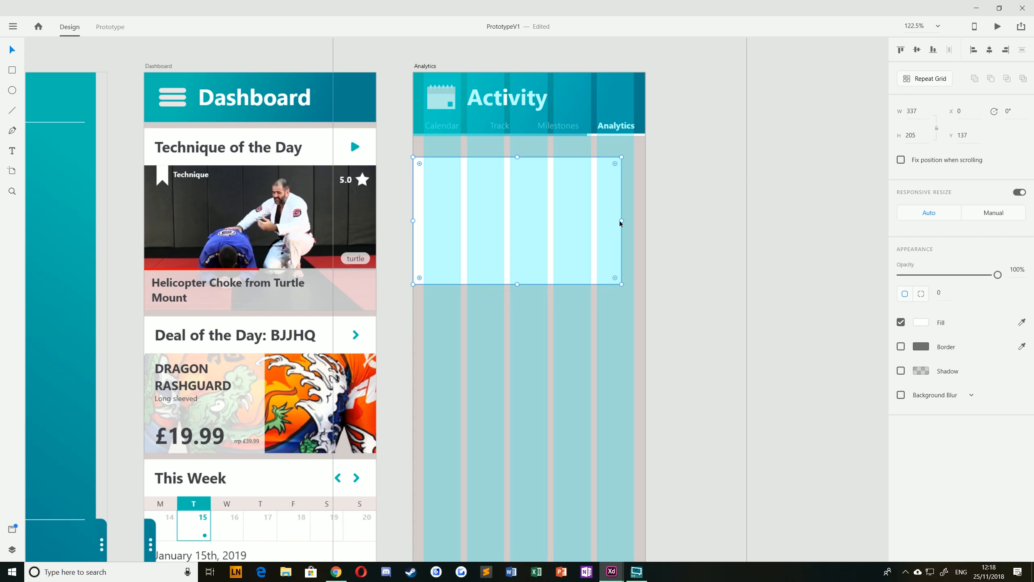
{"action": "left_click_drag", "start_coordinate": [622, 220], "coordinate": [643, 219]}
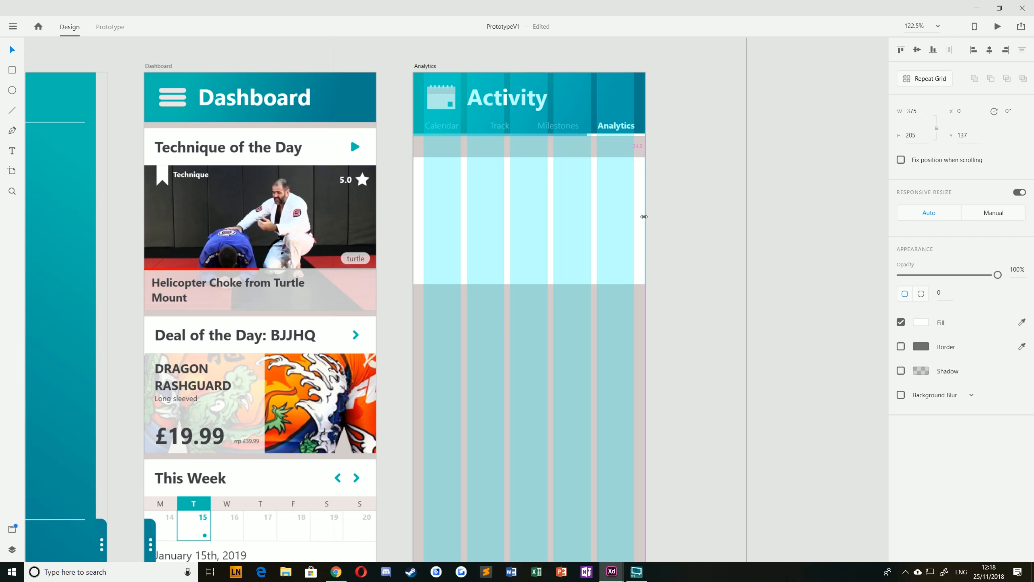
Step: Lower the white rectangle to Y 141 and compare its spacing with the section gaps on the Dashboard artboard
{"action": "scroll", "coordinate": [401, 149], "scroll_direction": "up", "scroll_amount": 5}
{"action": "left_click_drag", "start_coordinate": [398, 151], "coordinate": [513, 280]}
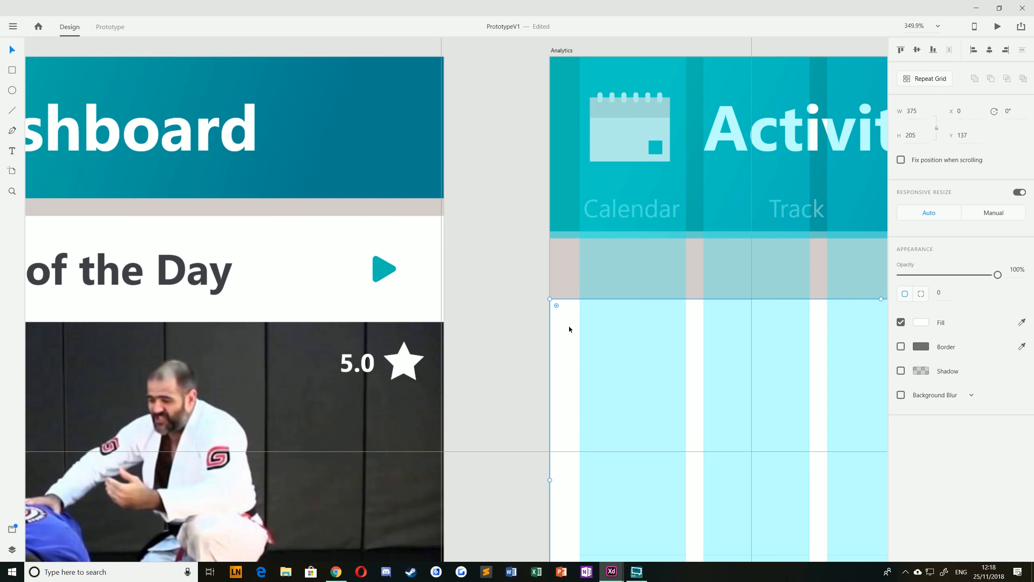
{"action": "left_click_drag", "start_coordinate": [569, 325], "coordinate": [554, 339]}
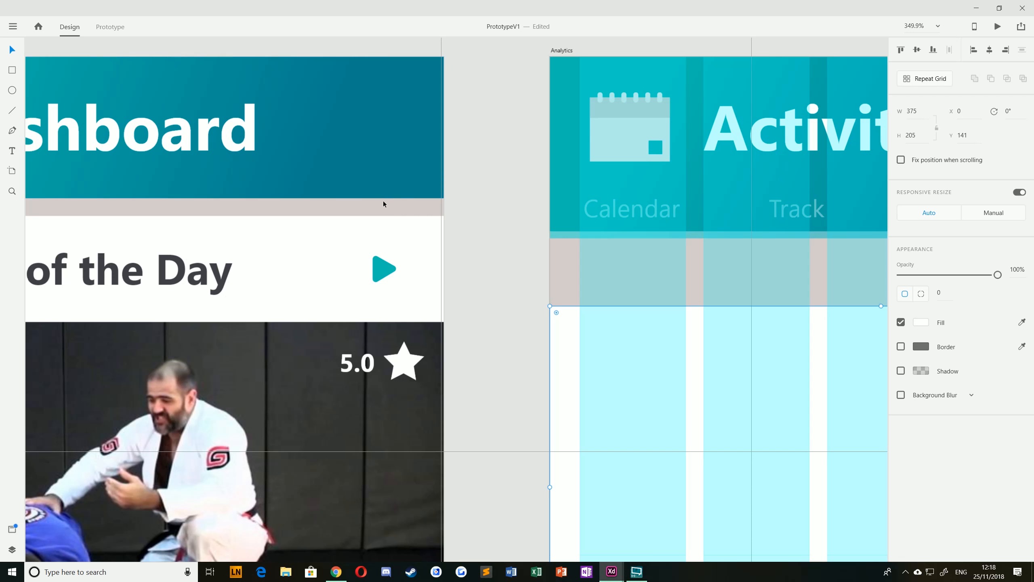
{"action": "scroll", "coordinate": [377, 200], "scroll_direction": "down", "scroll_amount": 10}
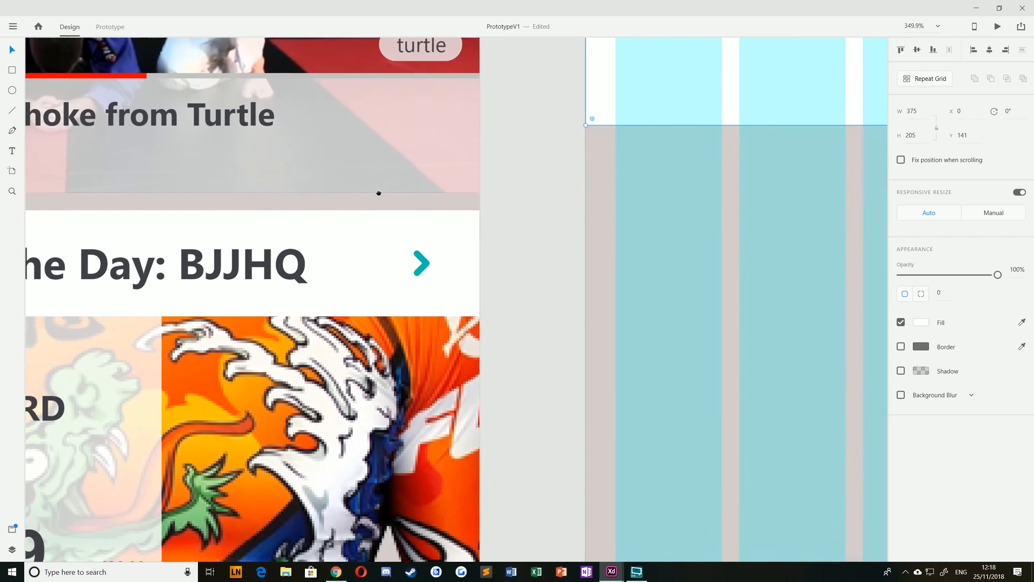
{"action": "scroll", "coordinate": [409, 336], "scroll_direction": "up", "scroll_amount": 4}
{"action": "scroll", "coordinate": [409, 336], "scroll_direction": "right", "scroll_amount": 7}
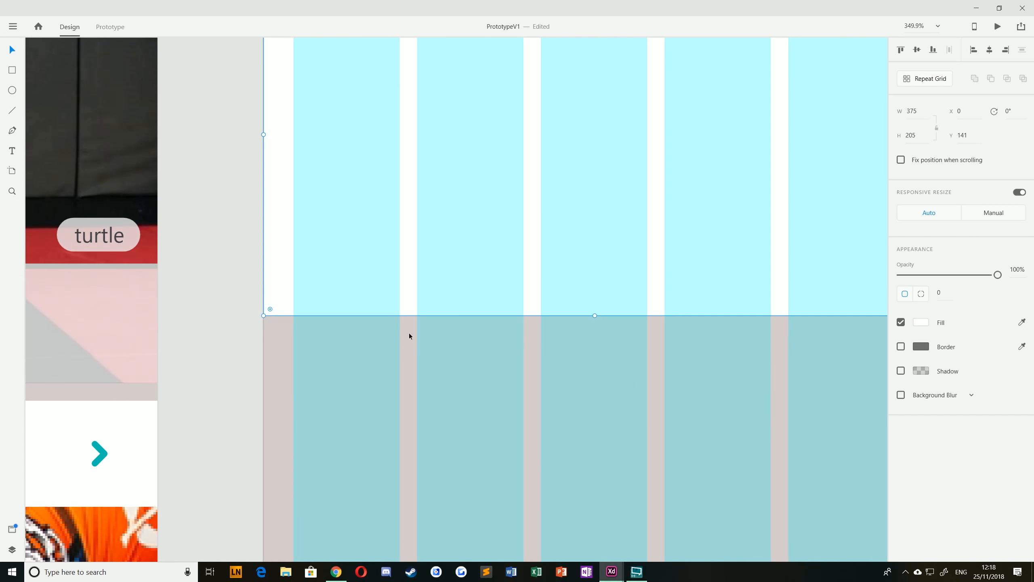
{"action": "scroll", "coordinate": [476, 317], "scroll_direction": "down", "scroll_amount": 4}
Step: Move the white rectangle up to Y 113, leaving a narrow gap below the Activity header
{"action": "left_click_drag", "start_coordinate": [588, 244], "coordinate": [577, 323]}
{"action": "left_click_drag", "start_coordinate": [381, 253], "coordinate": [377, 243]}
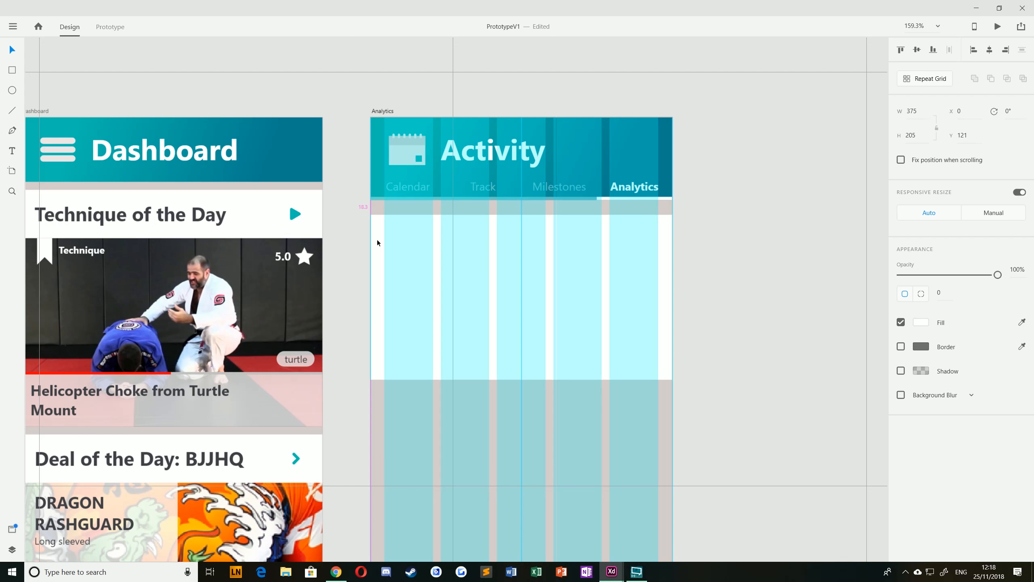
{"action": "key", "text": "Down"}
{"action": "key", "text": "Down"}
{"action": "left_click", "coordinate": [339, 260]}
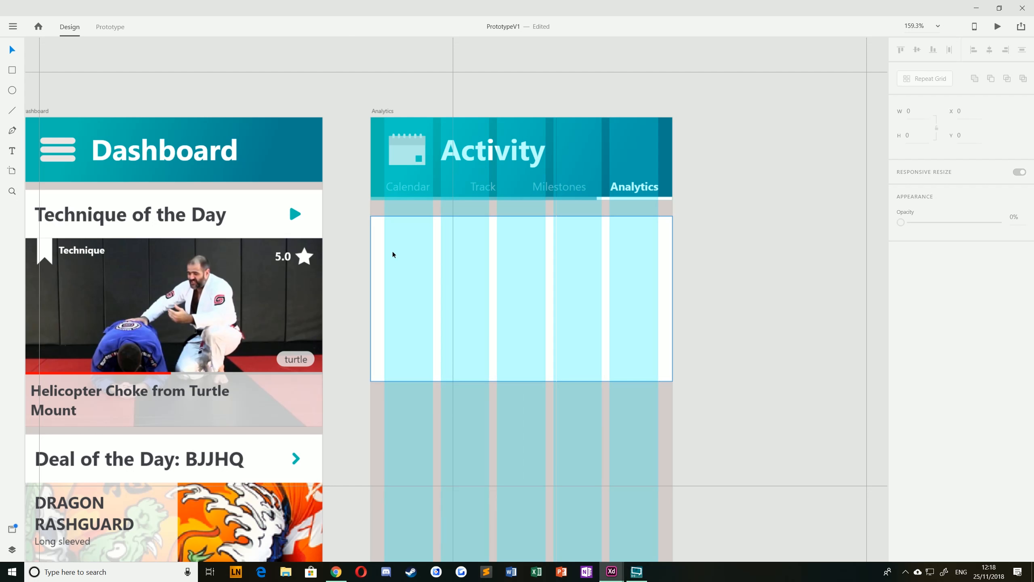
{"action": "left_click_drag", "start_coordinate": [393, 254], "coordinate": [376, 241]}
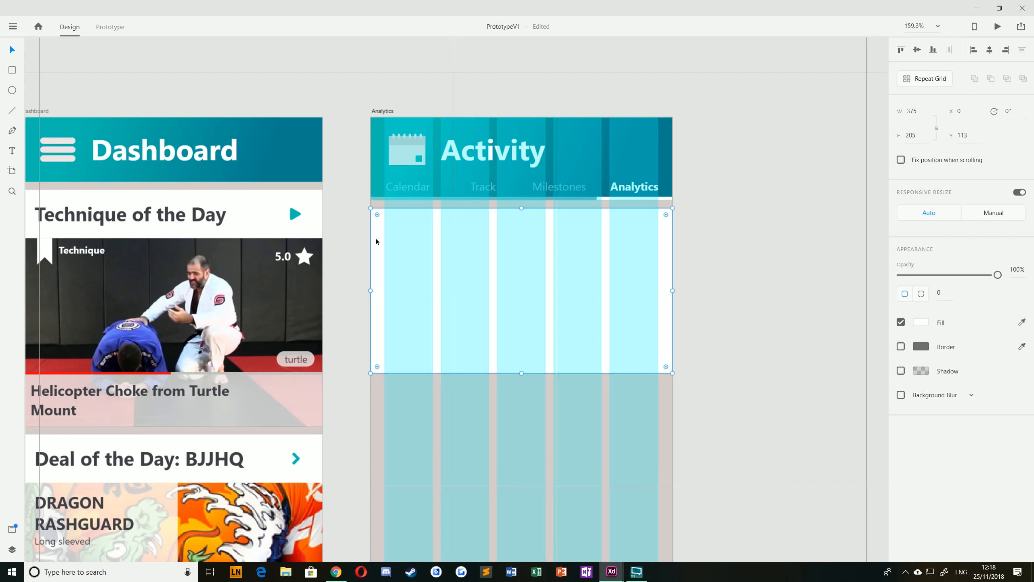
{"action": "left_click", "coordinate": [370, 241]}
Step: Extend the white rectangle downward to a height of about 312
{"action": "scroll", "coordinate": [474, 297], "scroll_direction": "up", "scroll_amount": 2}
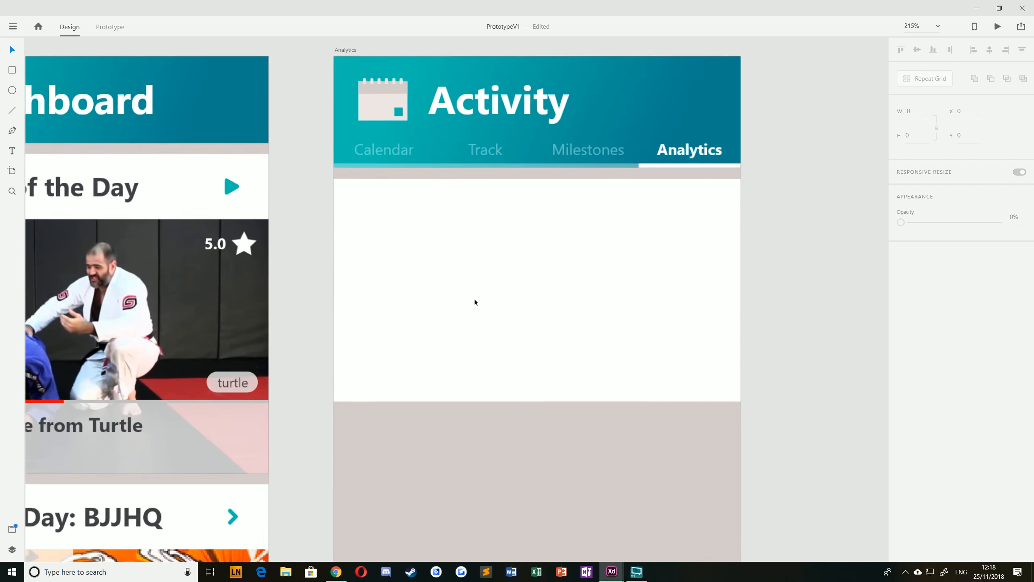
{"action": "scroll", "coordinate": [474, 299], "scroll_direction": "up", "scroll_amount": 1}
{"action": "left_click_drag", "start_coordinate": [490, 293], "coordinate": [390, 227]}
{"action": "left_click", "coordinate": [455, 244]}
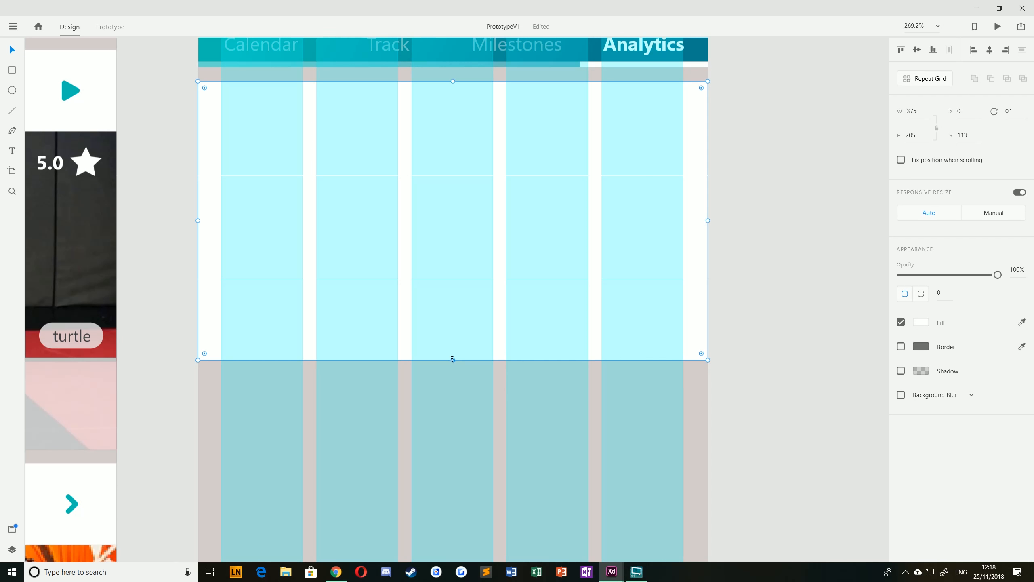
{"action": "left_click_drag", "start_coordinate": [453, 358], "coordinate": [452, 507]}
{"action": "scroll", "coordinate": [425, 365], "scroll_direction": "down", "scroll_amount": 3}
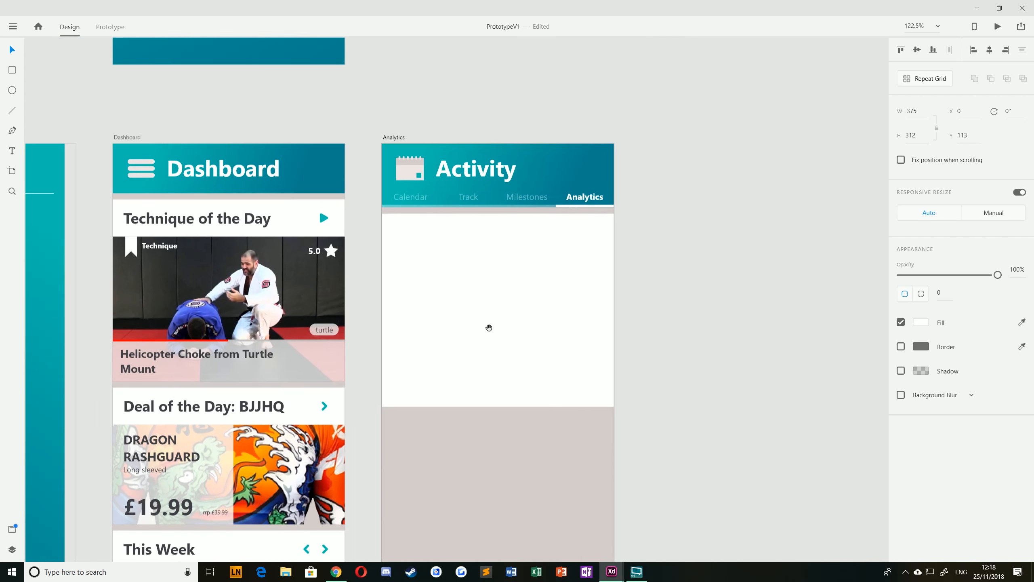
{"action": "left_click", "coordinate": [528, 450]}
Step: Check the section layout of the Analytics wireframe in ChokePointsV2 and return to PrototypeV1
{"action": "left_click", "coordinate": [611, 572]}
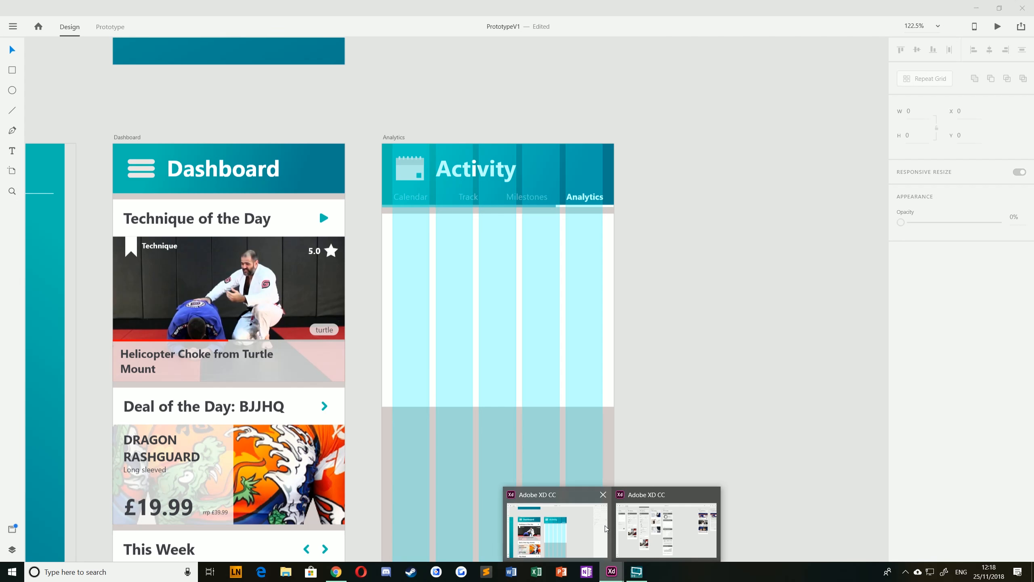
{"action": "left_click", "coordinate": [644, 529]}
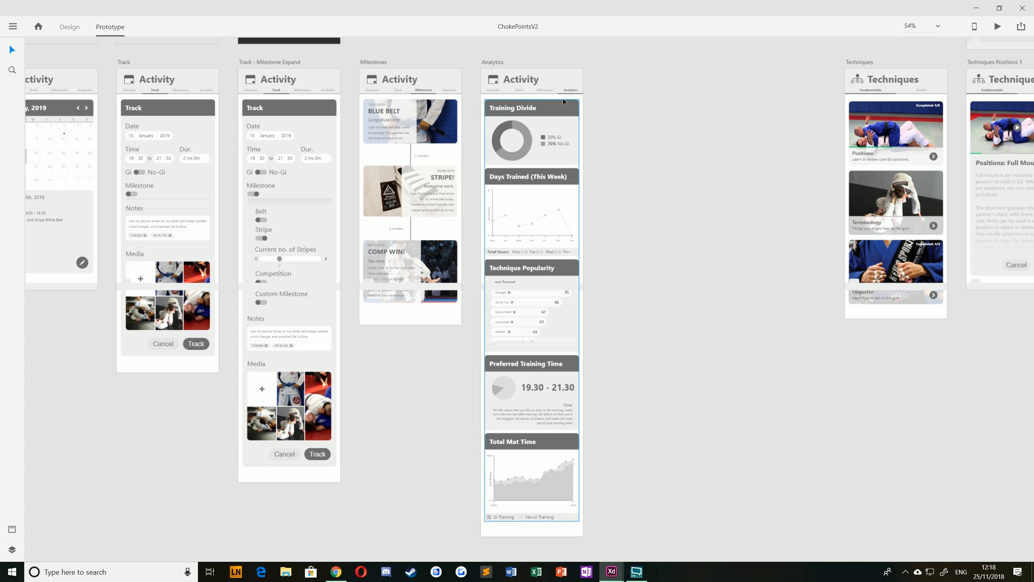
{"action": "left_click", "coordinate": [554, 525]}
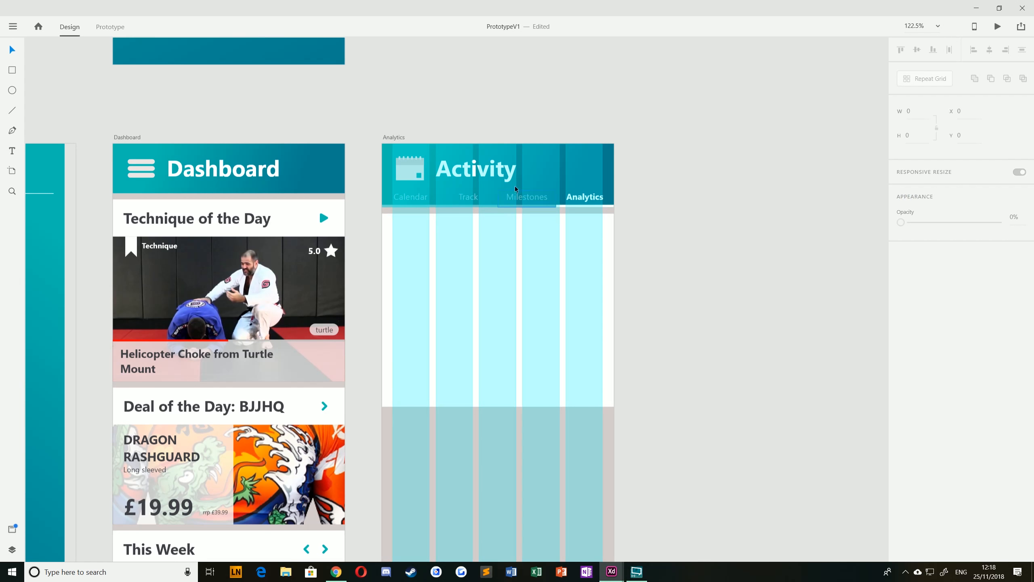
{"action": "scroll", "coordinate": [492, 201], "scroll_direction": "down", "scroll_amount": 3}
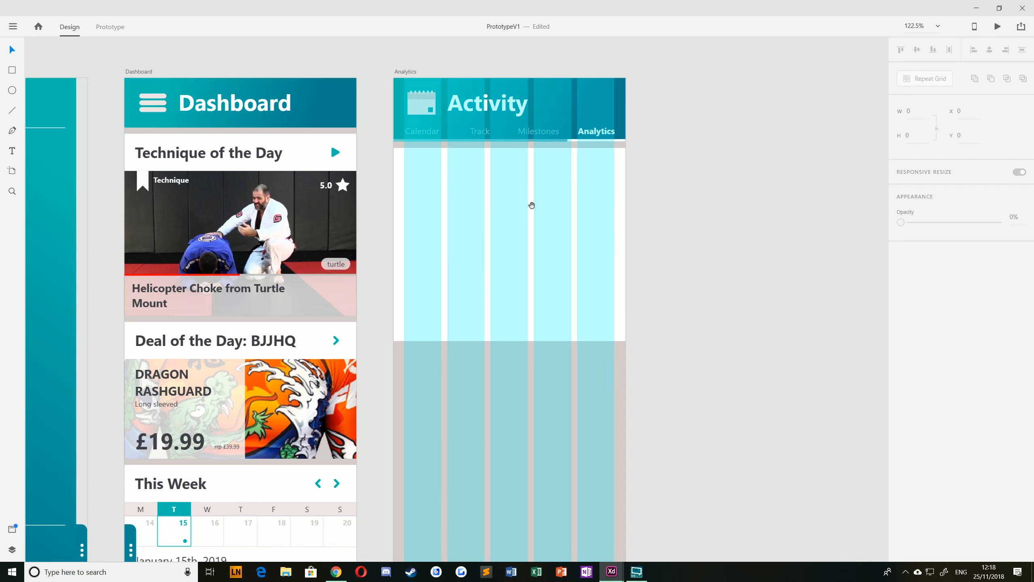
{"action": "scroll", "coordinate": [531, 205], "scroll_direction": "right", "scroll_amount": 2}
{"action": "left_click", "coordinate": [584, 101]}
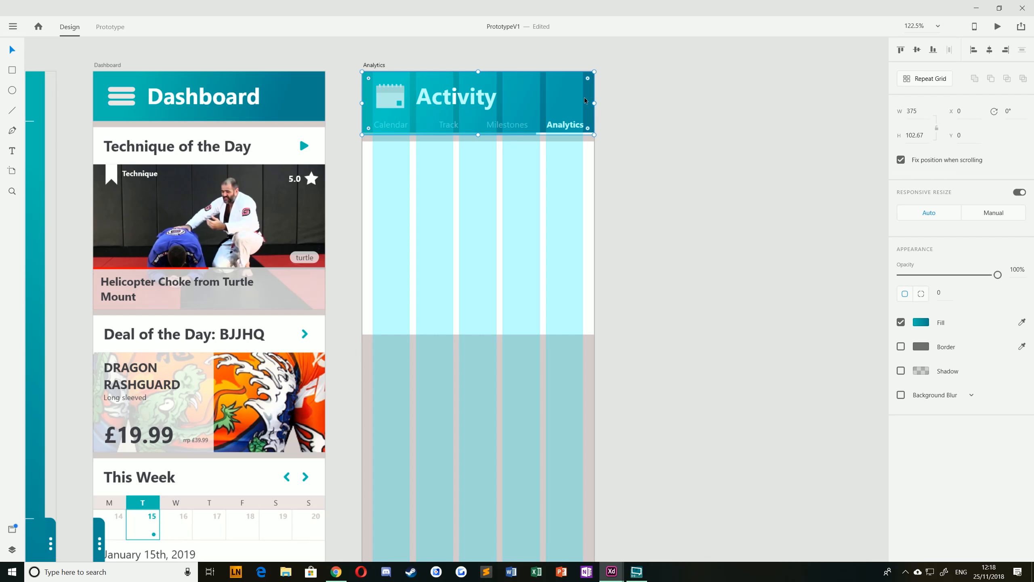
{"action": "key", "text": "ctrl+d"}
{"action": "left_click_drag", "start_coordinate": [592, 98], "coordinate": [563, 223]}
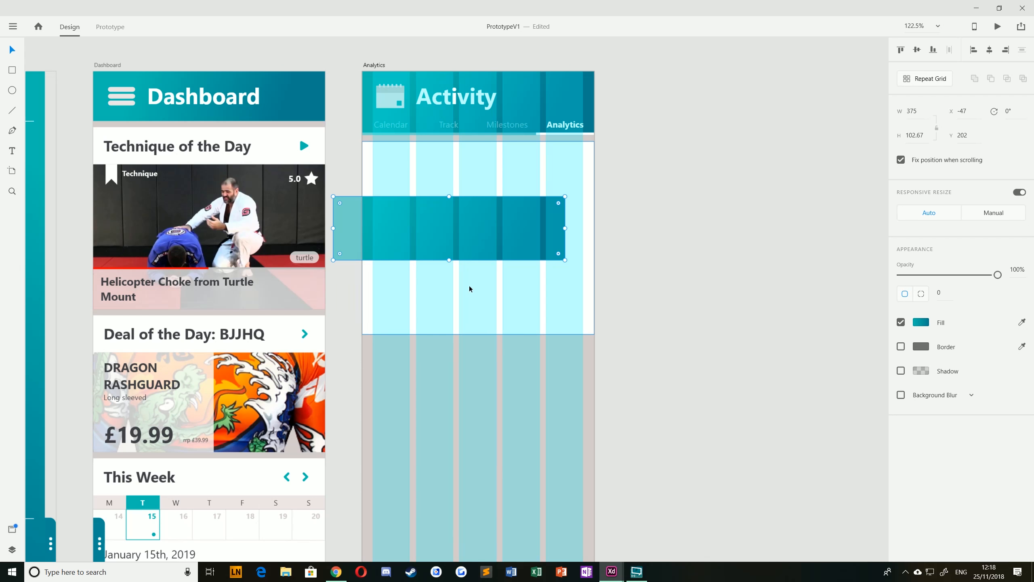
{"action": "key", "text": "Delete"}
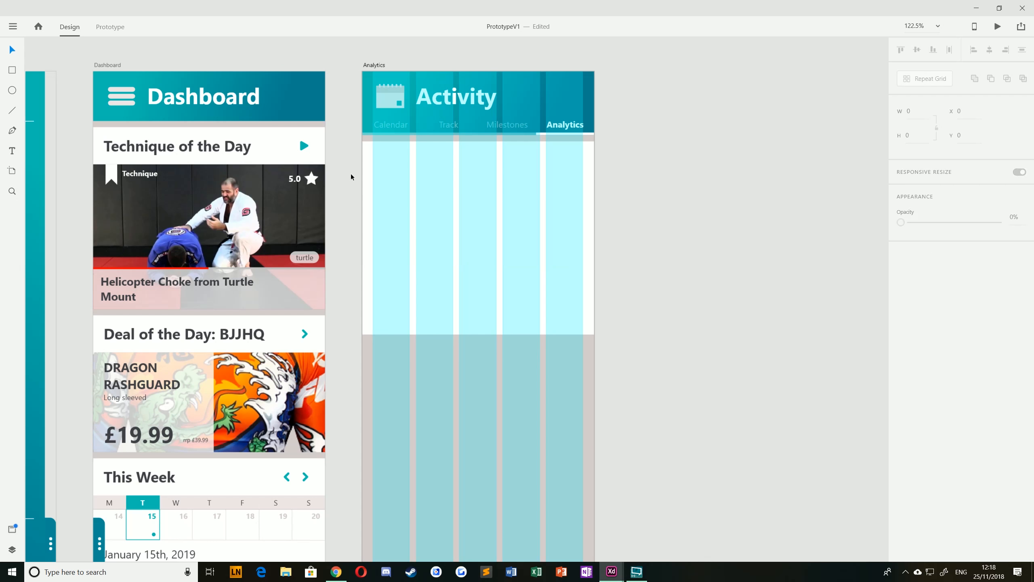
Step: Draw a heading rectangle 375 wide and about 66 high along the upper edge of the white panel
{"action": "left_click", "coordinate": [12, 71]}
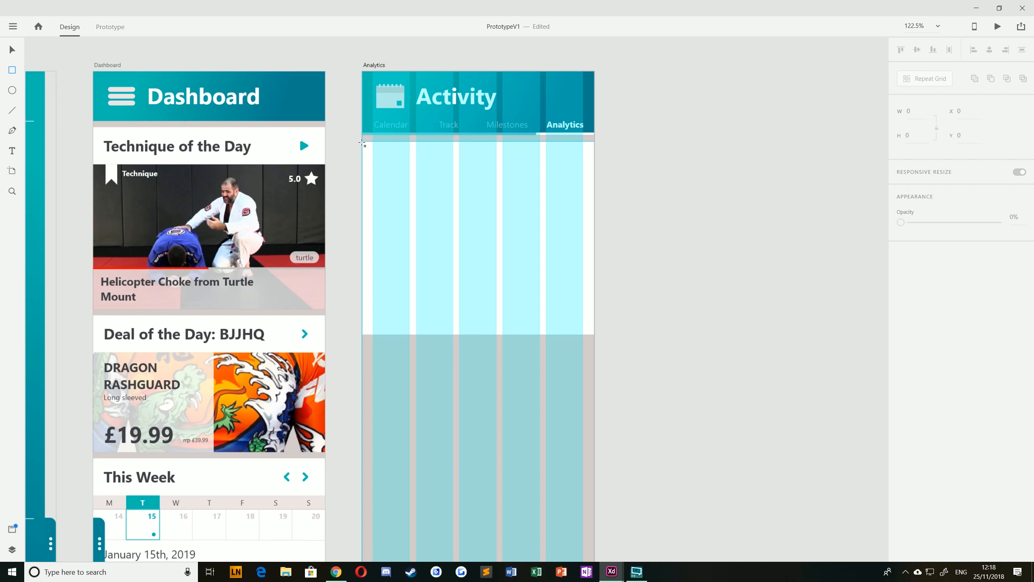
{"action": "mouse_move", "coordinate": [363, 141]}
{"action": "left_mouse_down"}
{"action": "mouse_move", "coordinate": [466, 188]}
{"action": "mouse_move", "coordinate": [594, 183]}
{"action": "left_mouse_up"}
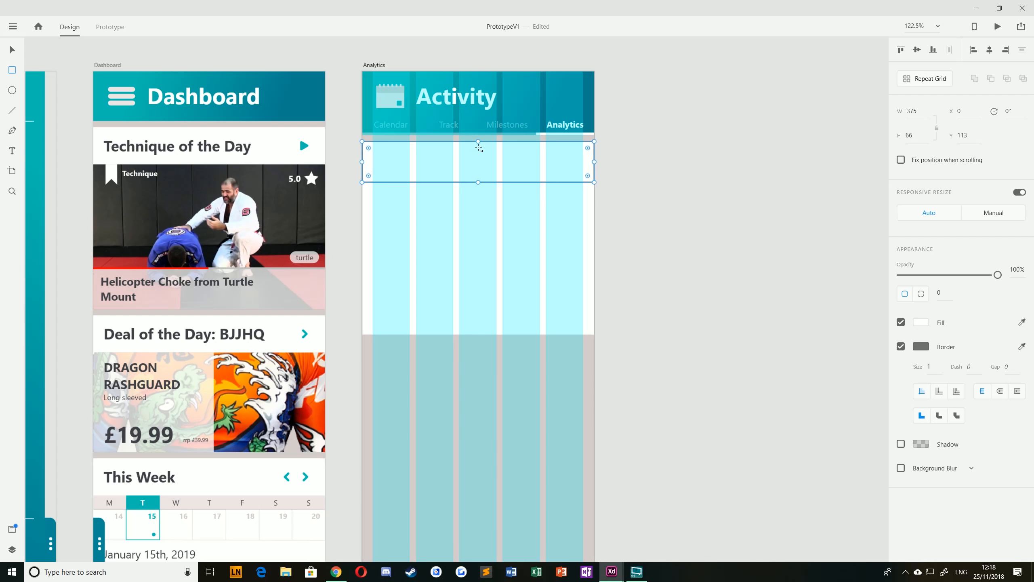
{"action": "left_click", "coordinate": [12, 49]}
{"action": "left_click", "coordinate": [666, 221]}
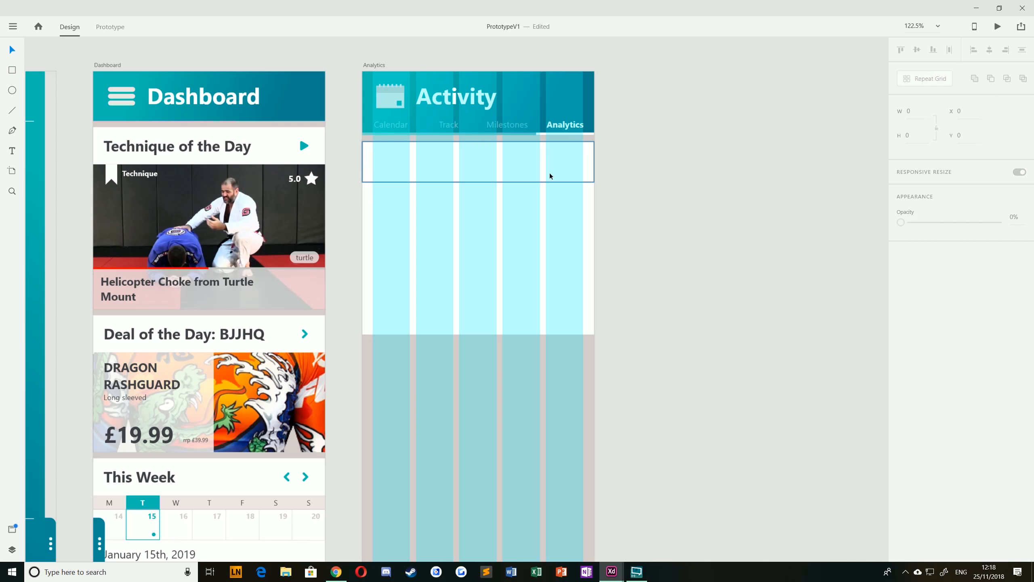
Step: Size the heading rectangle to 60 high against the Dashboard's Technique of the Day heading and place it on the Analytics panel at Y 209
{"action": "left_click", "coordinate": [274, 153]}
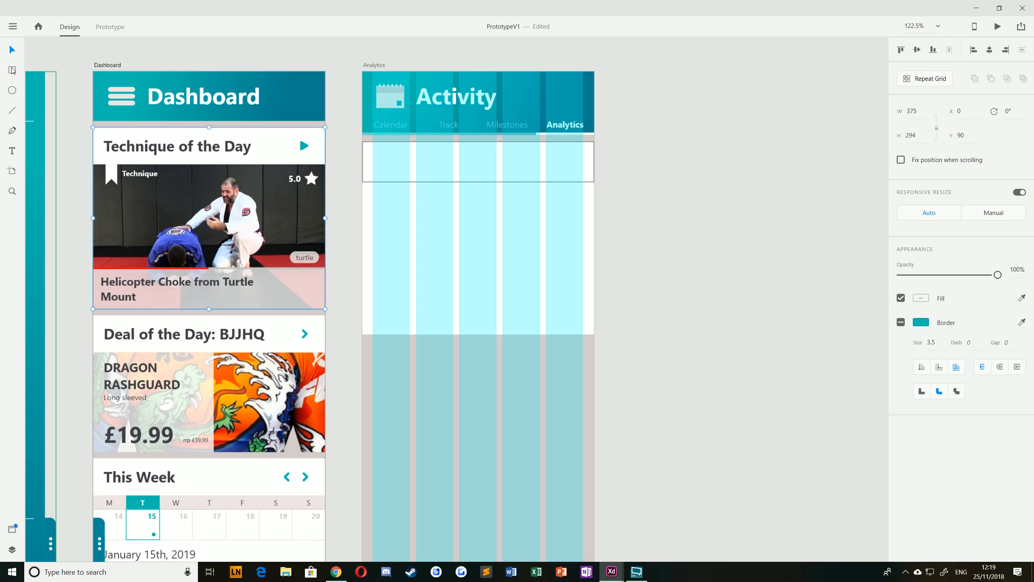
{"action": "left_click_drag", "start_coordinate": [389, 171], "coordinate": [117, 161]}
{"action": "left_click_drag", "start_coordinate": [267, 141], "coordinate": [269, 138]}
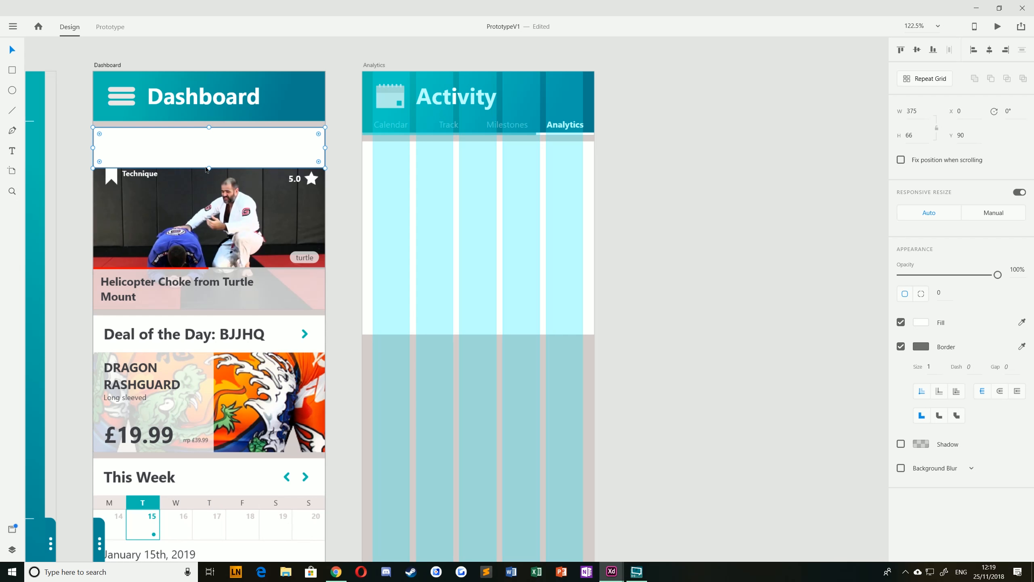
{"action": "left_click_drag", "start_coordinate": [208, 167], "coordinate": [455, 218]}
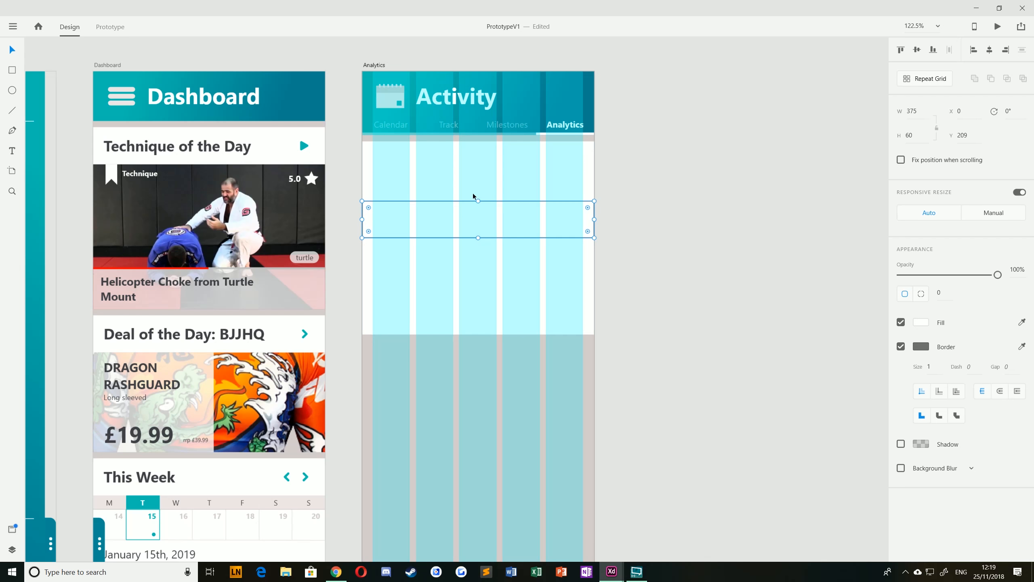
{"action": "left_click_drag", "start_coordinate": [469, 277], "coordinate": [490, 251]}
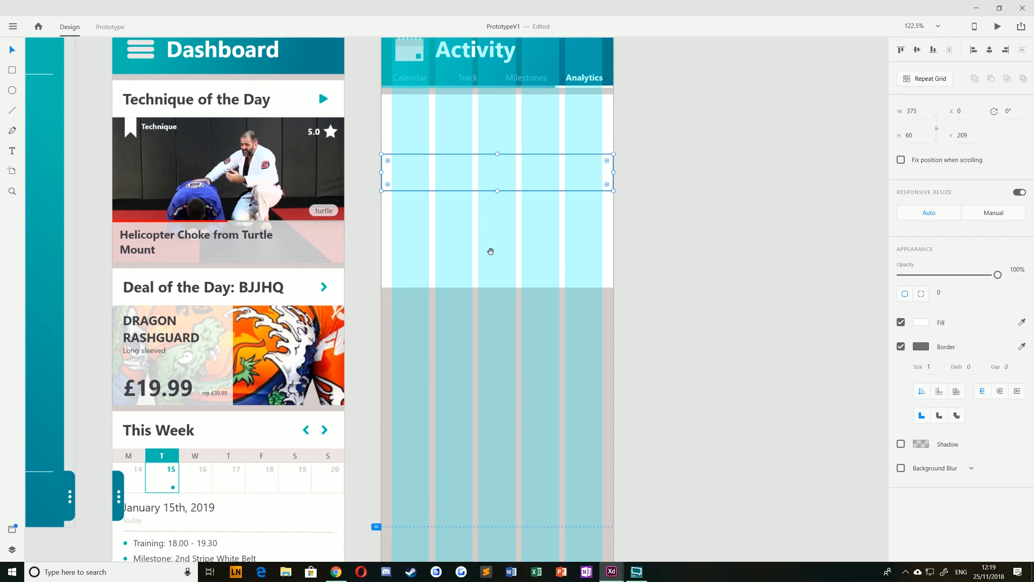
Step: Remove the heading rectangle's border and change its fill to a linear gradient
{"action": "left_click", "coordinate": [901, 346]}
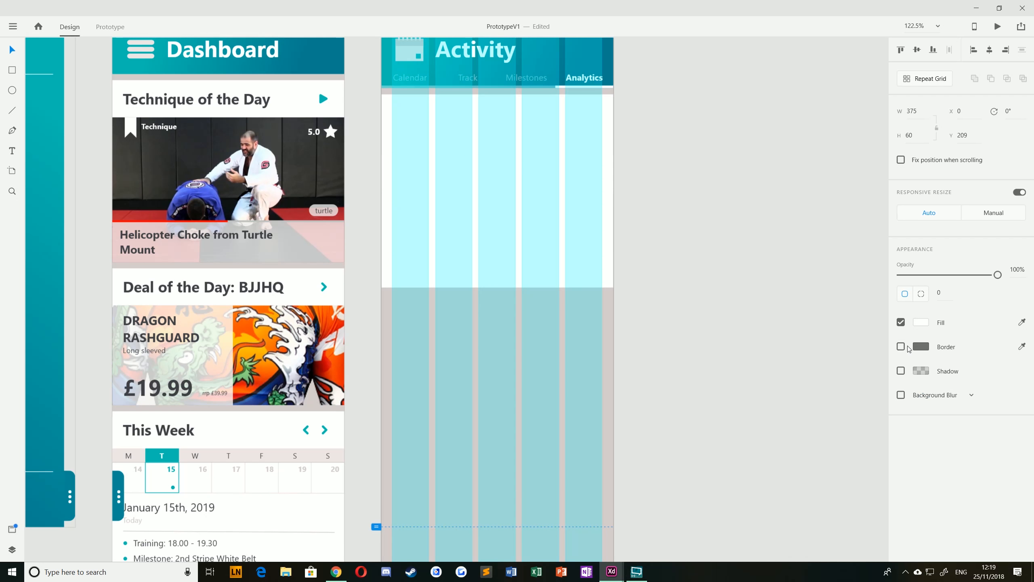
{"action": "left_click", "coordinate": [921, 323]}
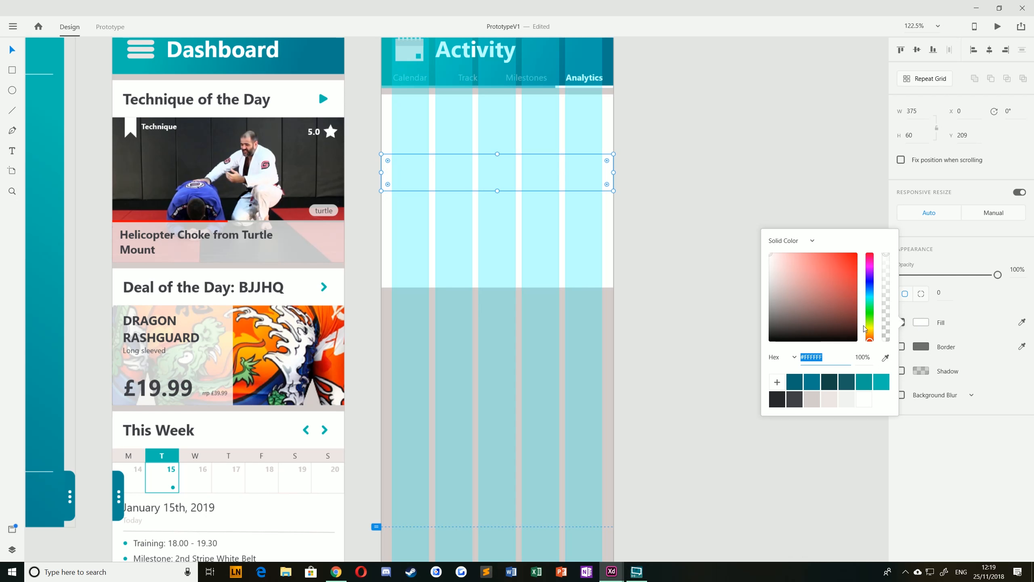
{"action": "left_click", "coordinate": [786, 240]}
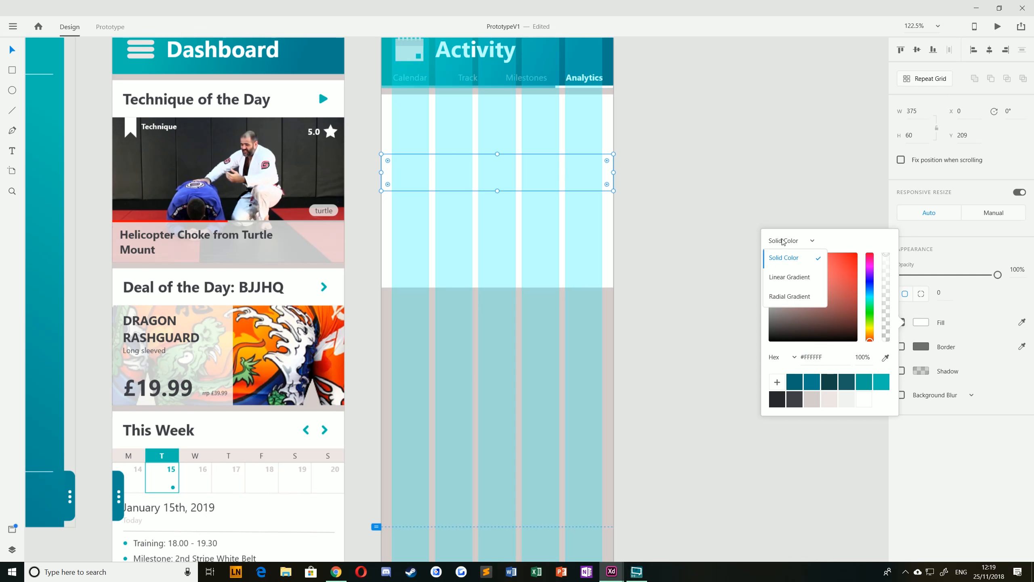
{"action": "left_click", "coordinate": [789, 277]}
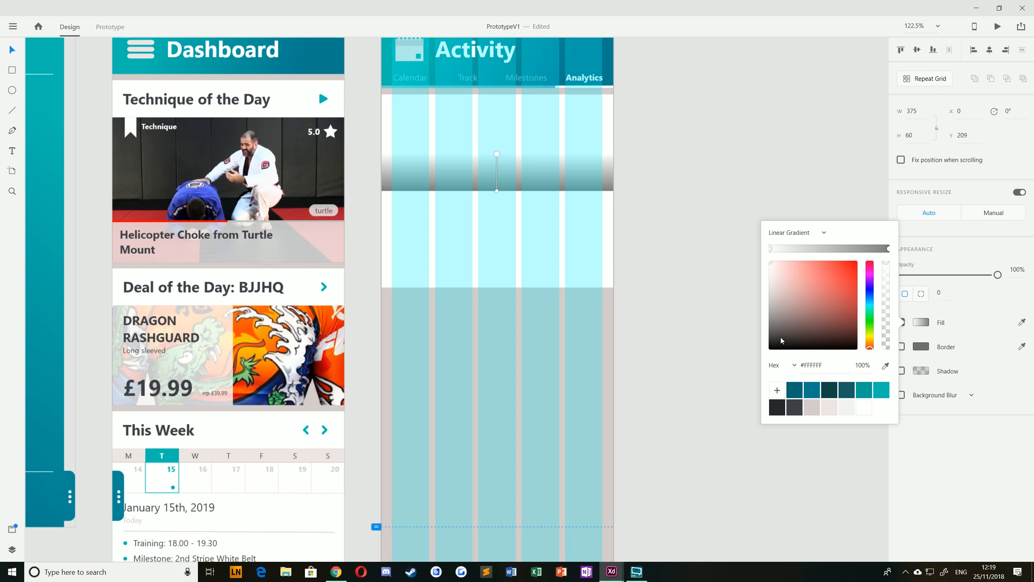
Step: Set the gradient stops to #00BFB2 and #028090 and run the gradient diagonally from the rectangle's upper-left corner to its lower-right corner
{"action": "left_click", "coordinate": [889, 248]}
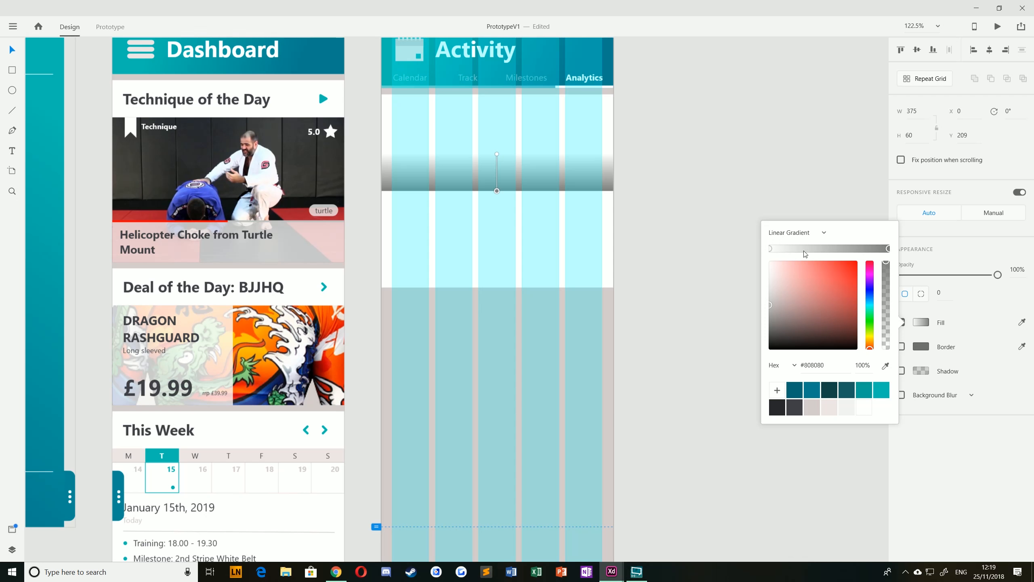
{"action": "left_click", "coordinate": [771, 249]}
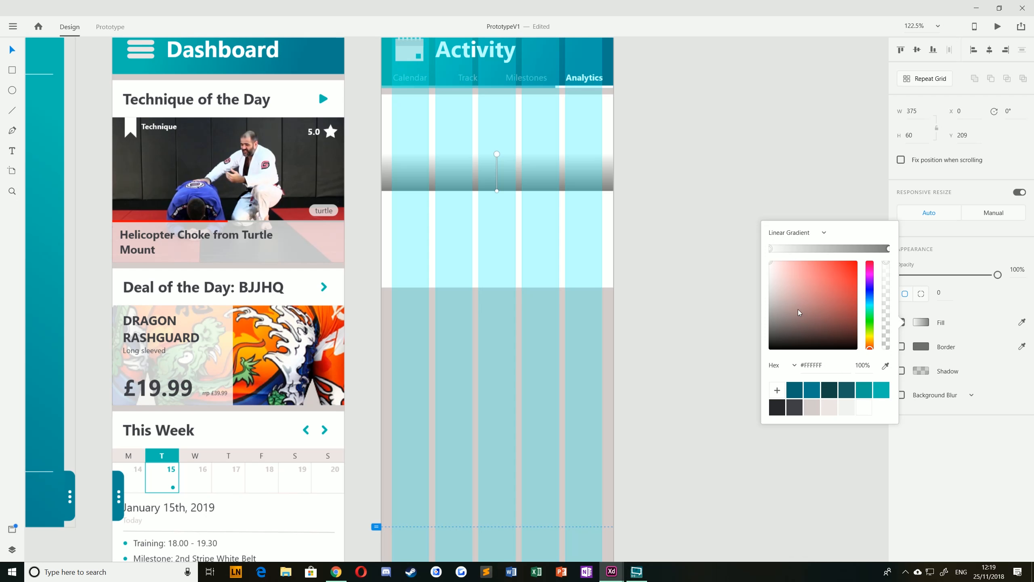
{"action": "left_click_drag", "start_coordinate": [831, 298], "coordinate": [830, 276]}
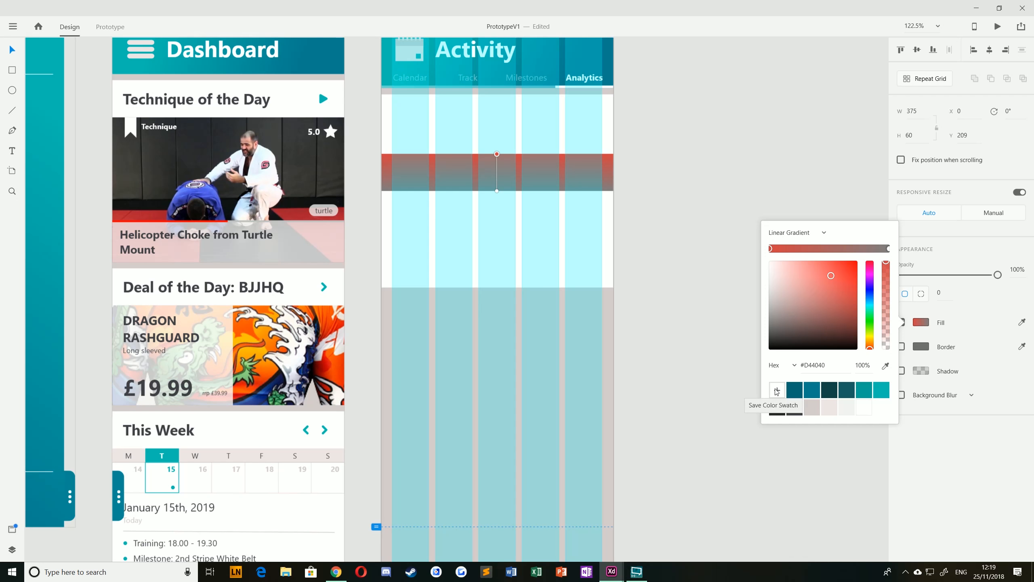
{"action": "left_click", "coordinate": [881, 389]}
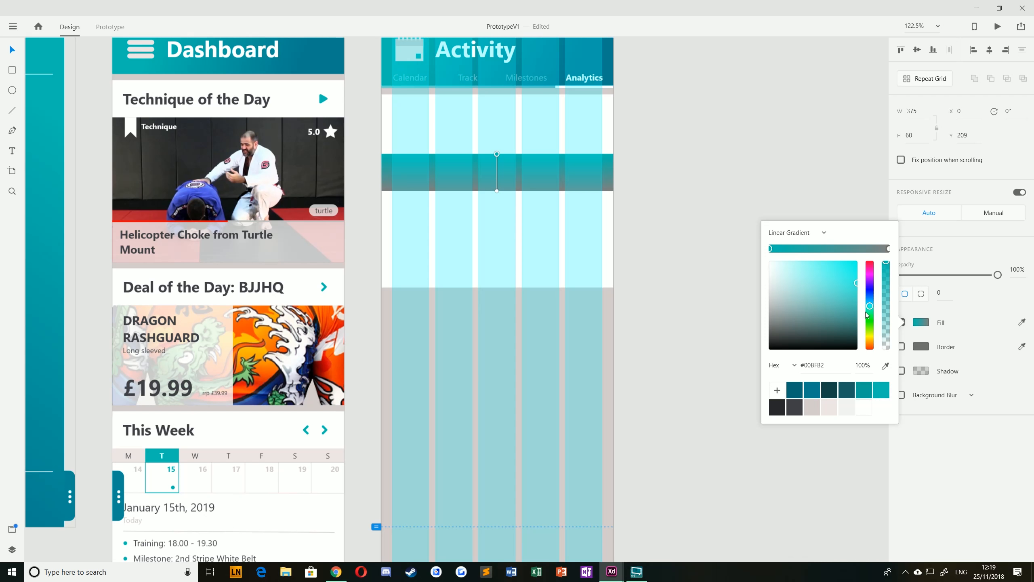
{"action": "left_click", "coordinate": [889, 248]}
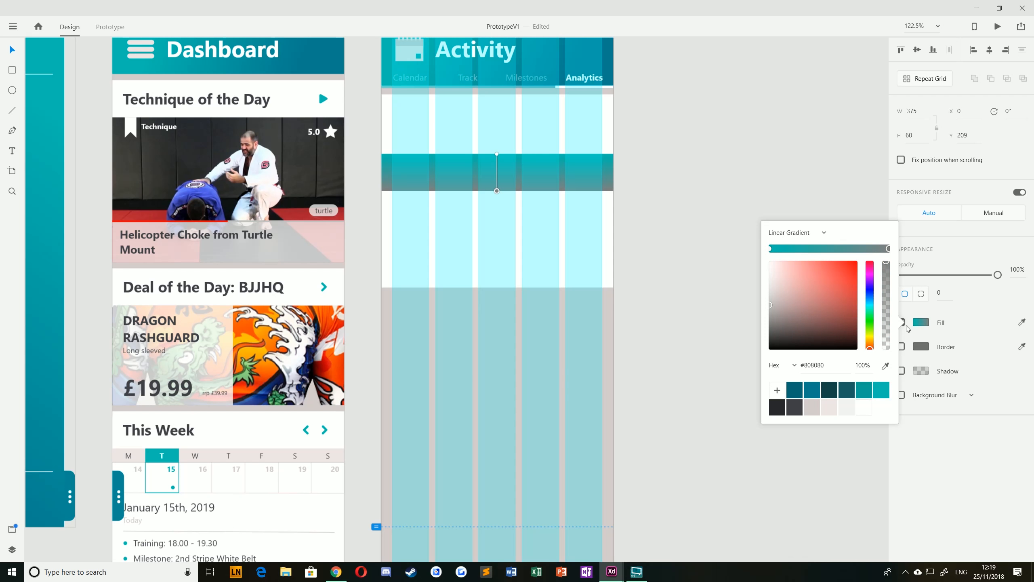
{"action": "left_click", "coordinate": [812, 393]}
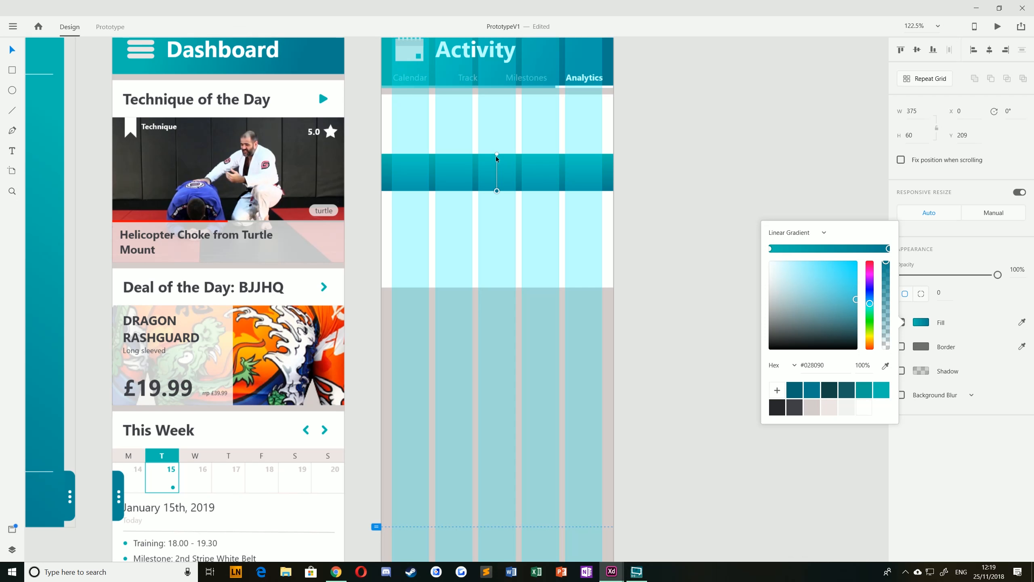
{"action": "left_click_drag", "start_coordinate": [496, 155], "coordinate": [381, 154]}
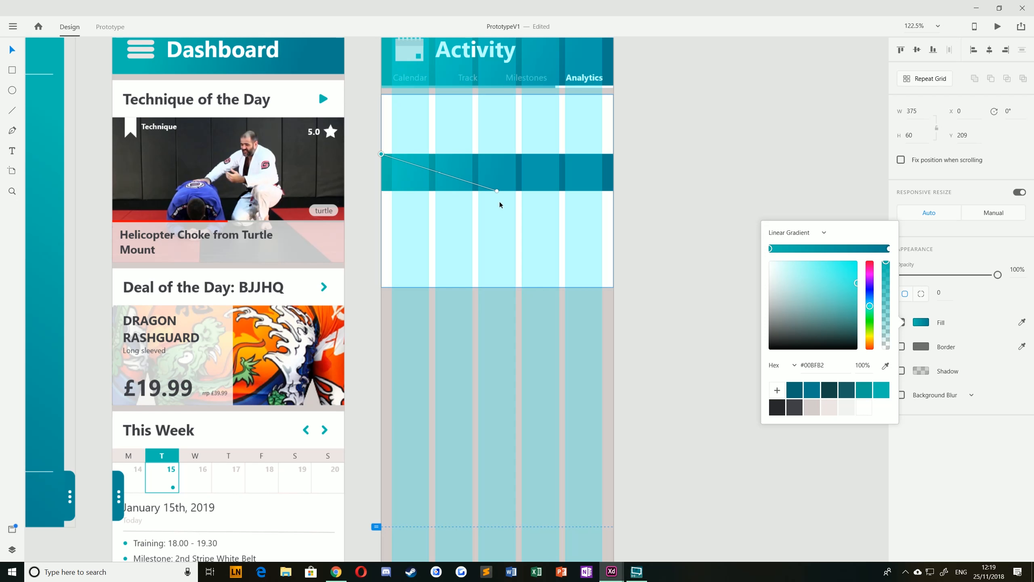
{"action": "left_click_drag", "start_coordinate": [497, 190], "coordinate": [613, 191]}
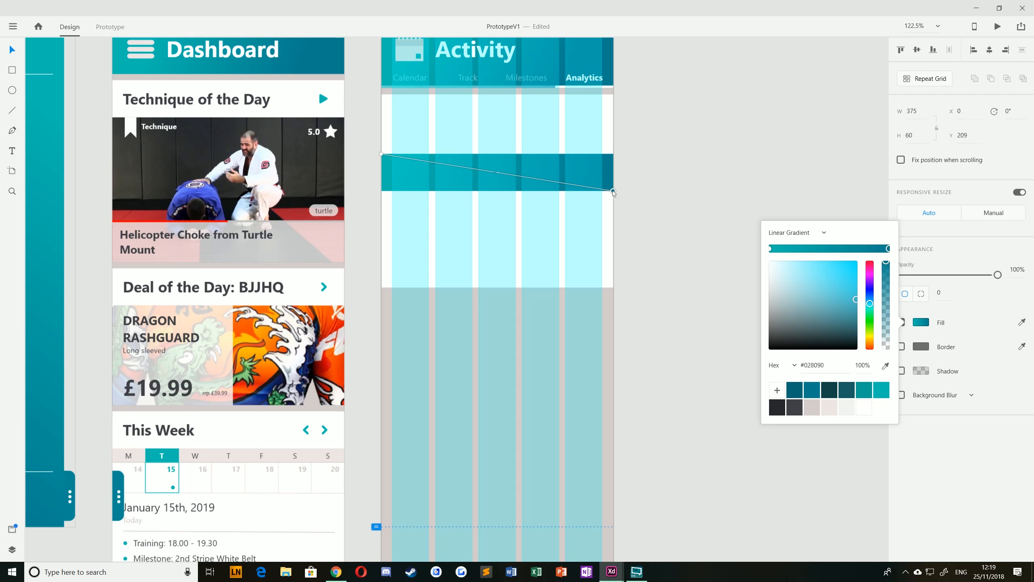
{"action": "left_click", "coordinate": [665, 127]}
Step: Delete the teal gradient heading rectangle from the white panel on the Analytics artboard
{"action": "scroll", "coordinate": [642, 219], "scroll_direction": "up", "scroll_amount": 3}
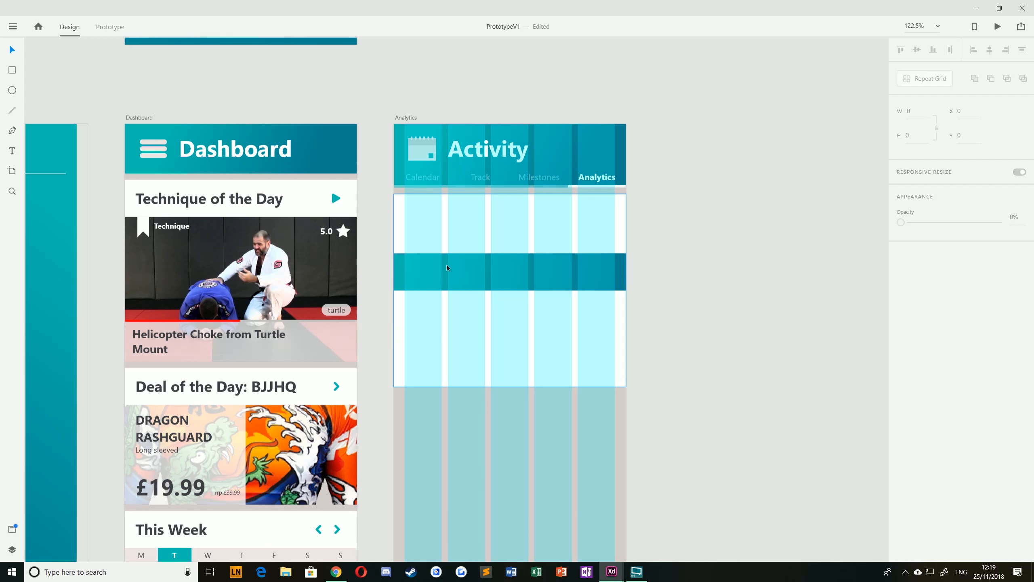
{"action": "scroll", "coordinate": [499, 303], "scroll_direction": "up", "scroll_amount": 5}
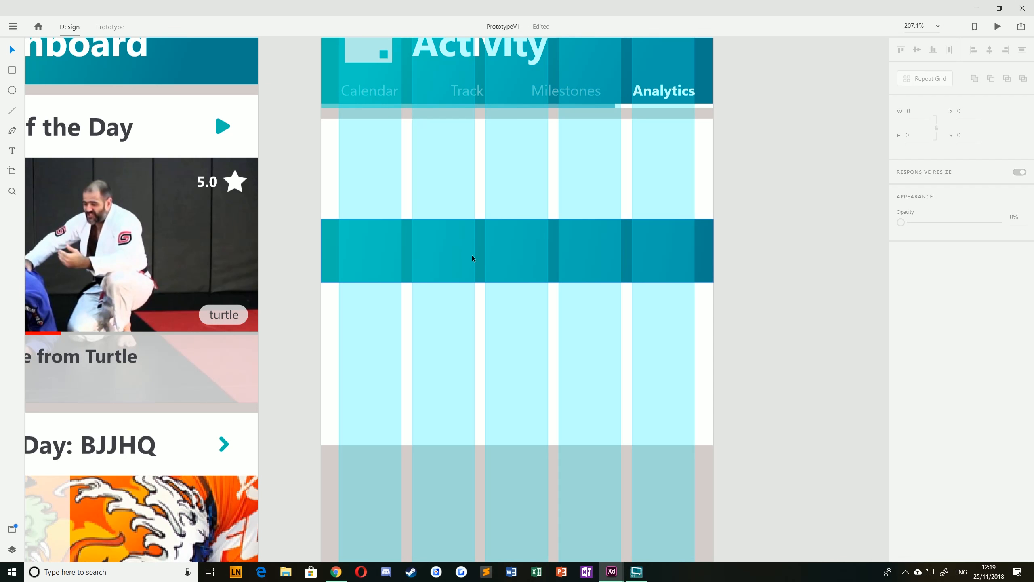
{"action": "left_click", "coordinate": [564, 241]}
{"action": "key", "text": "Delete"}
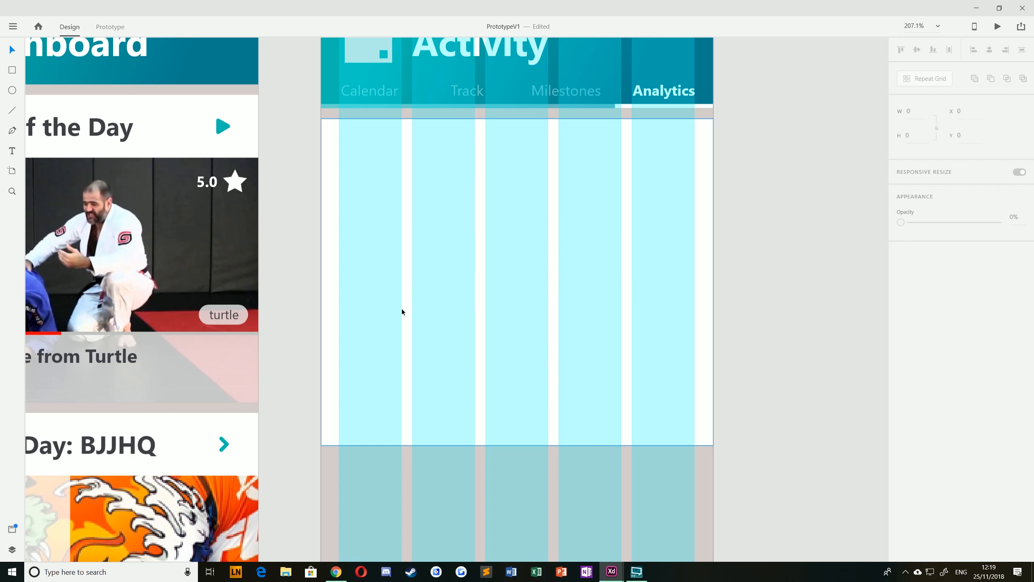
Step: Ungroup the Analytics Overview card at the lower end of the Dashboard artboard
{"action": "scroll", "coordinate": [401, 309], "scroll_direction": "down", "scroll_amount": 5}
{"action": "scroll", "coordinate": [311, 395], "scroll_direction": "left", "scroll_amount": 1}
{"action": "scroll", "coordinate": [311, 395], "scroll_direction": "down", "scroll_amount": 7}
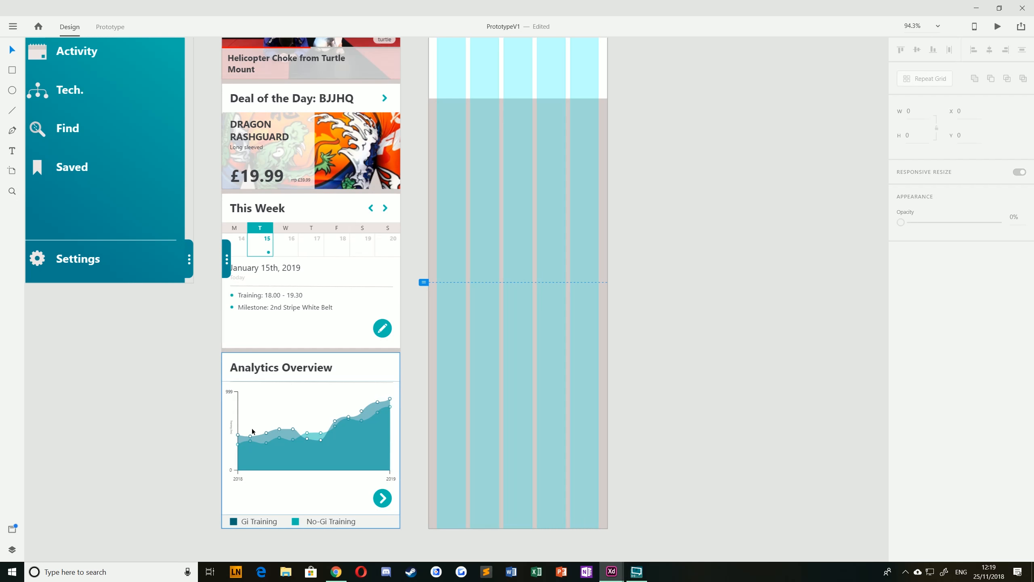
{"action": "scroll", "coordinate": [300, 431], "scroll_direction": "up", "scroll_amount": 3}
{"action": "left_click", "coordinate": [270, 355]}
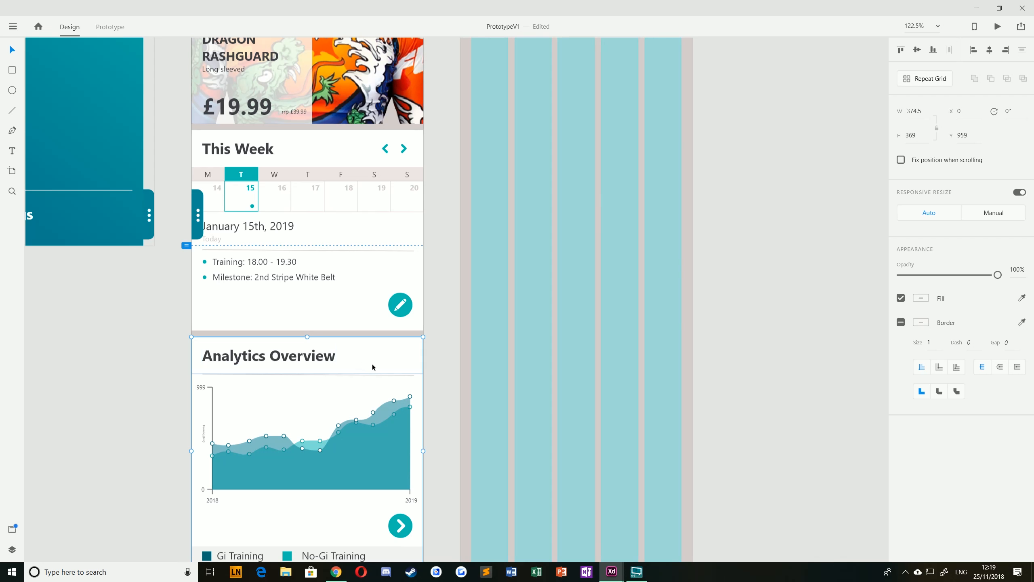
{"action": "key", "text": "Escape"}
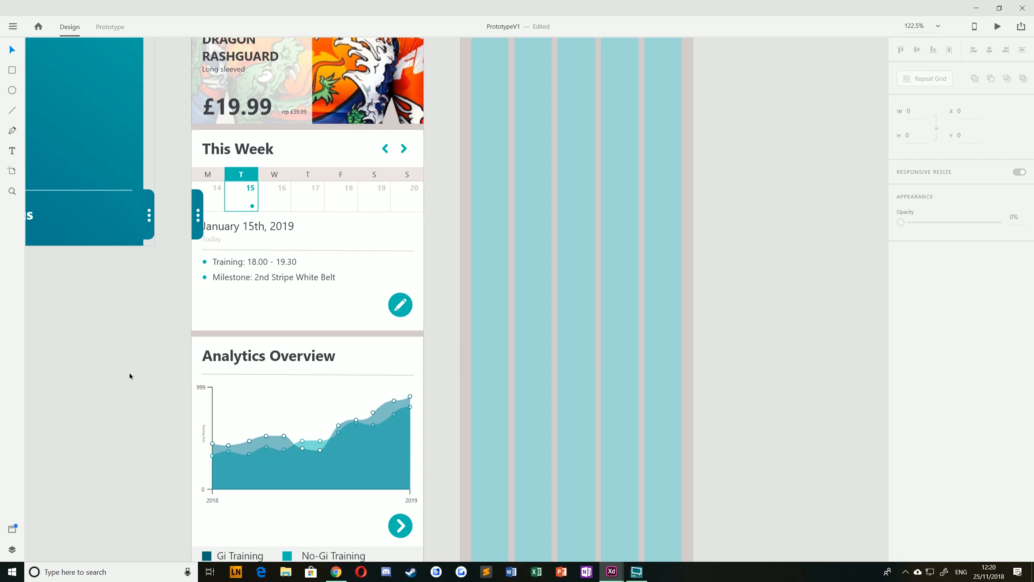
{"action": "right_click", "coordinate": [314, 358]}
{"action": "left_click", "coordinate": [346, 223]}
{"action": "key", "text": "Escape"}
Step: Copy the Analytics Overview title with its header background and divider line from the Dashboard onto the Analytics artboard
{"action": "left_click", "coordinate": [270, 356]}
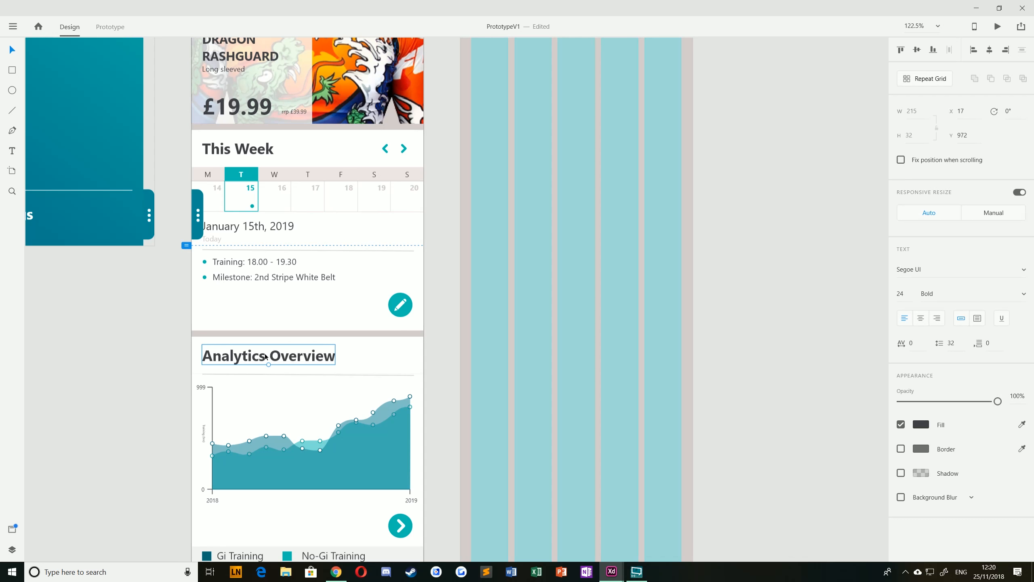
{"action": "left_click", "coordinate": [408, 376], "text": "shift"}
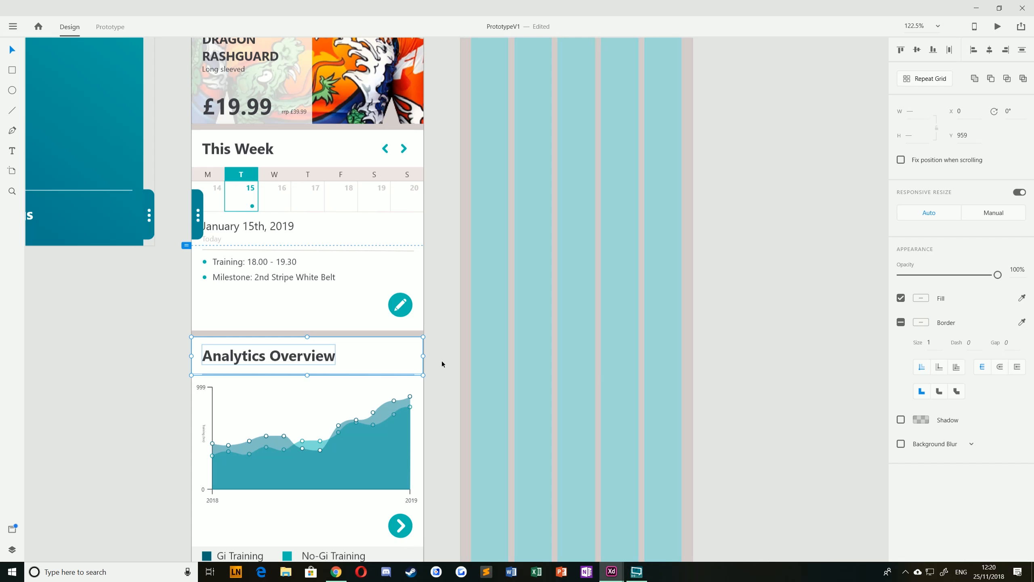
{"action": "key", "text": "ctrl+c"}
{"action": "left_click", "coordinate": [488, 334]}
{"action": "key", "text": "ctrl+v"}
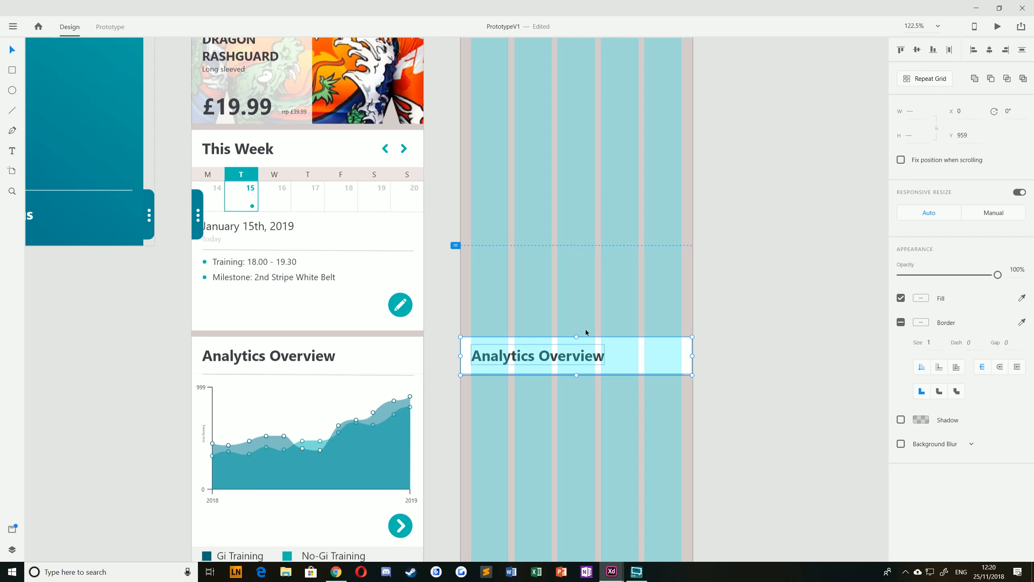
Step: Move the pasted Analytics Overview heading up to Y 113, flush with the upper edge of the white panel
{"action": "left_click_drag", "start_coordinate": [559, 265], "coordinate": [537, 424]}
{"action": "left_click_drag", "start_coordinate": [545, 503], "coordinate": [541, 163]}
{"action": "left_click_drag", "start_coordinate": [540, 146], "coordinate": [545, 392]}
{"action": "left_click_drag", "start_coordinate": [553, 429], "coordinate": [553, 249]}
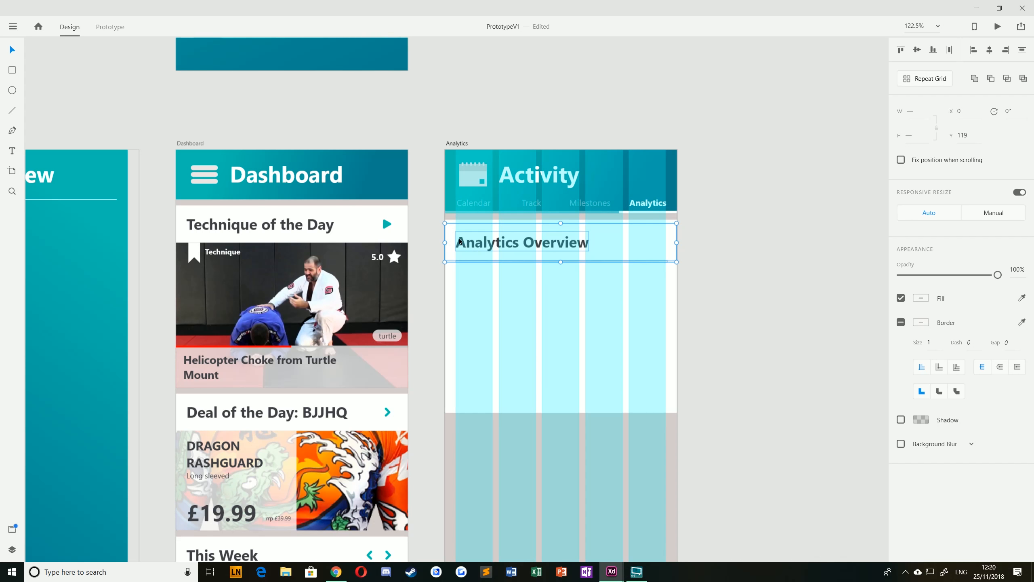
{"action": "left_click_drag", "start_coordinate": [474, 245], "coordinate": [475, 241]}
Step: Move the white panel together with its Analytics Overview heading down to Y 471 on the Analytics artboard
{"action": "left_click_drag", "start_coordinate": [426, 274], "coordinate": [321, 158]}
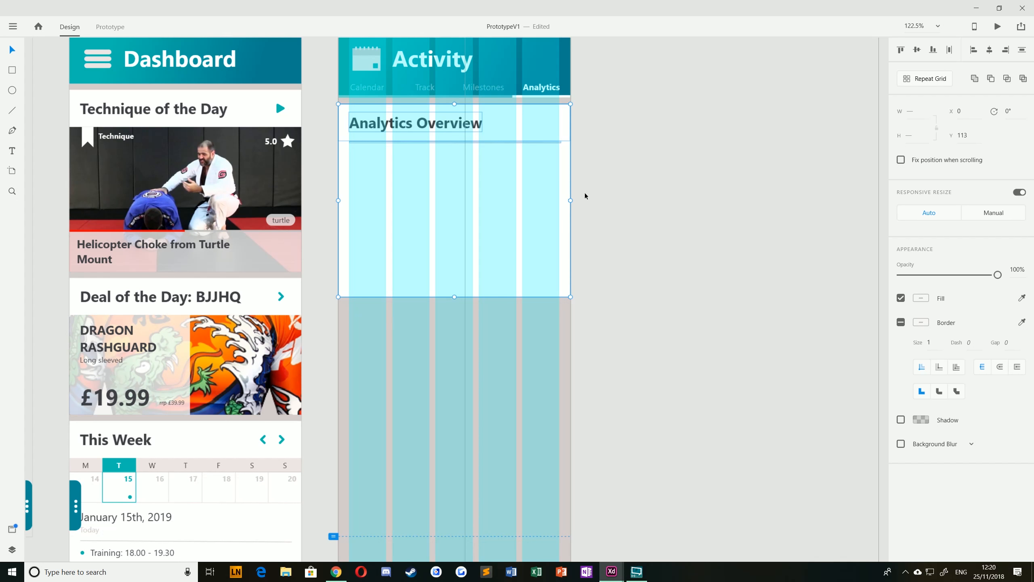
{"action": "left_click_drag", "start_coordinate": [416, 125], "coordinate": [416, 346]}
{"action": "scroll", "coordinate": [846, 461], "scroll_direction": "down", "scroll_amount": 5}
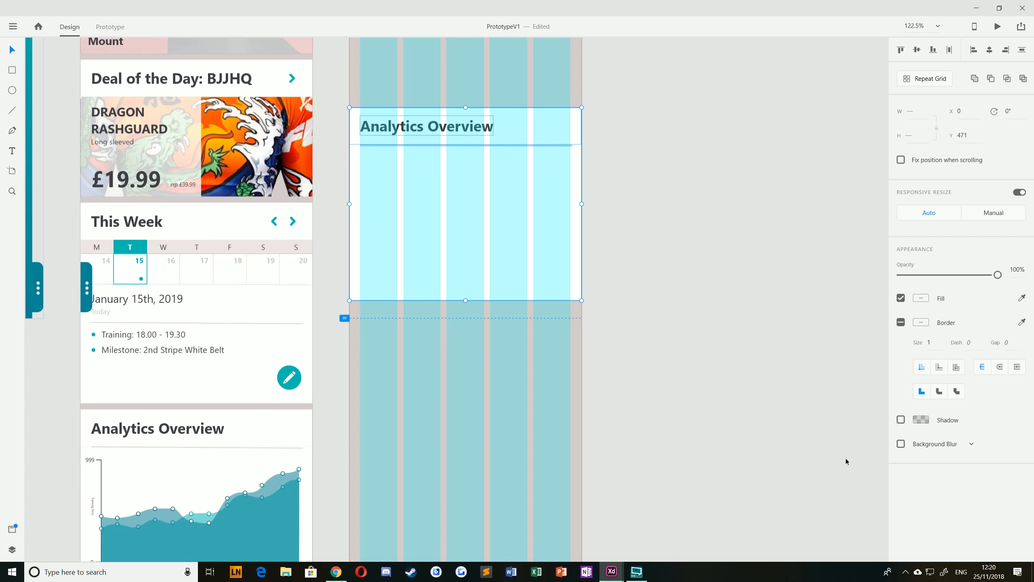
{"action": "scroll", "coordinate": [416, 138], "scroll_direction": "up", "scroll_amount": 6}
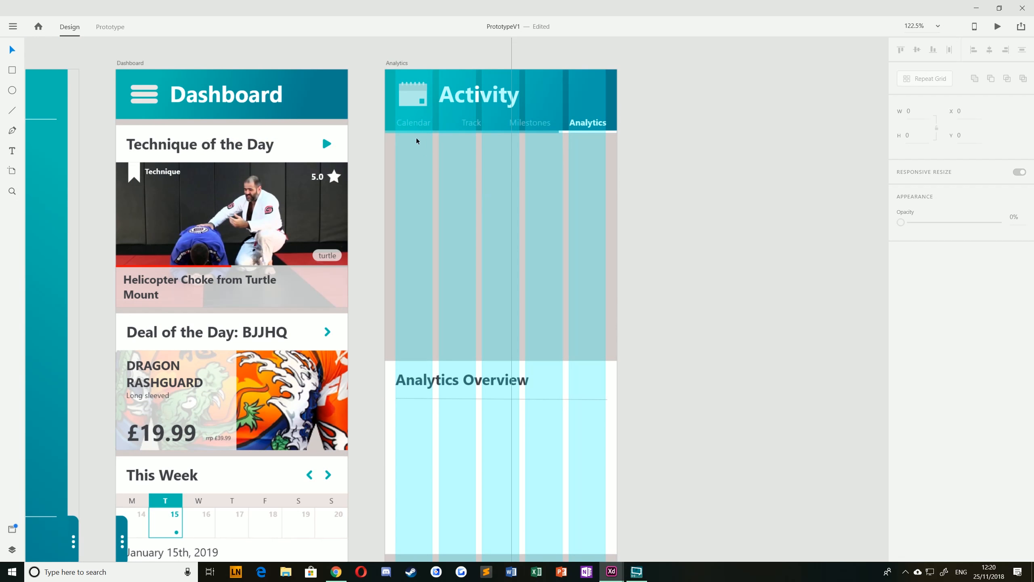
Step: Turn off the layout grid of the Analytics artboard
{"action": "left_click", "coordinate": [395, 64]}
{"action": "left_click", "coordinate": [901, 355]}
{"action": "left_click", "coordinate": [686, 455]}
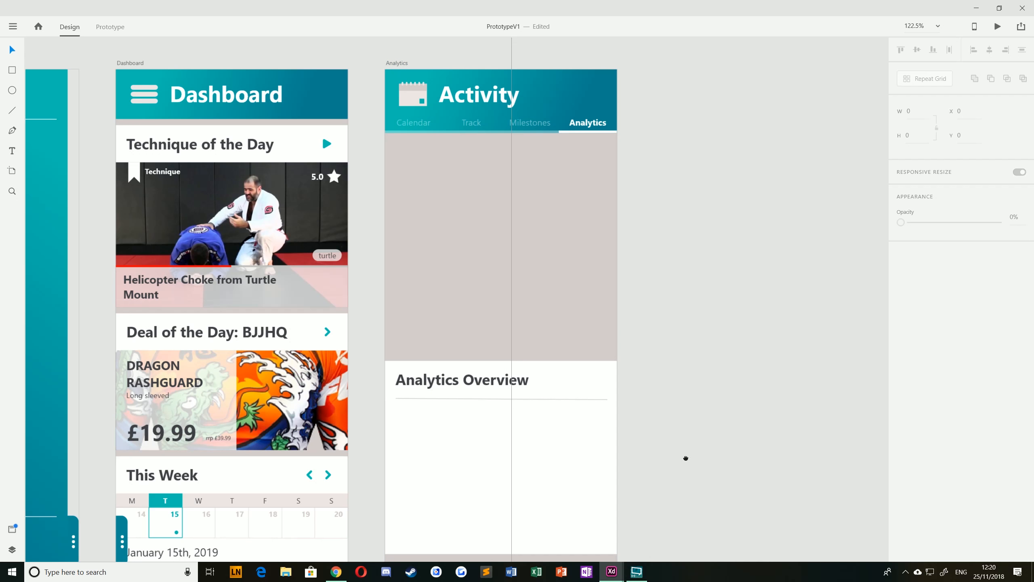
Step: Check the first section's title in the Analytics wireframe of ChokePointsV2 and return to PrototypeV1
{"action": "scroll", "coordinate": [653, 288], "scroll_direction": "down", "scroll_amount": 4}
{"action": "scroll", "coordinate": [462, 365], "scroll_direction": "up", "scroll_amount": 2}
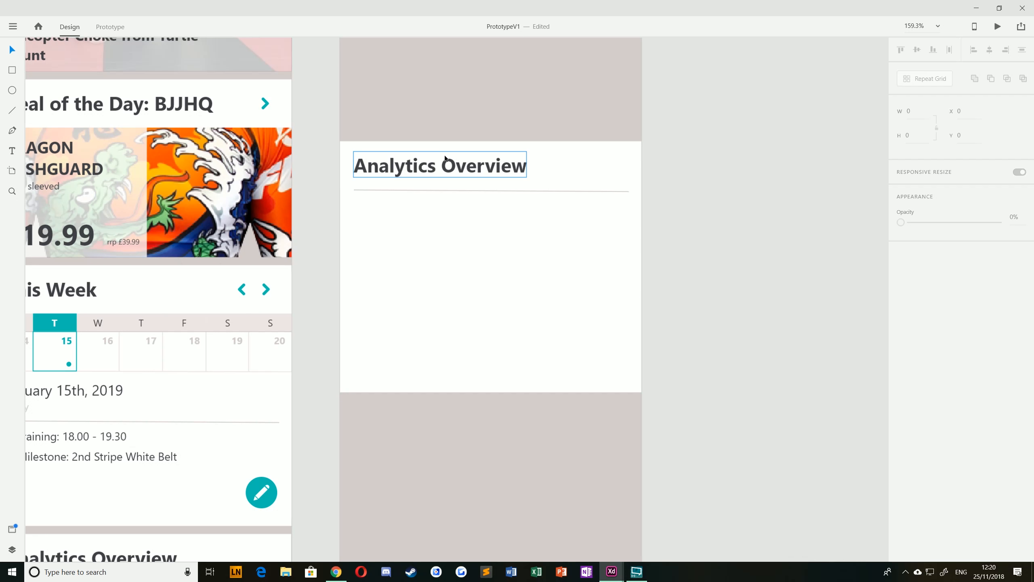
{"action": "mouse_move", "coordinate": [612, 571]}
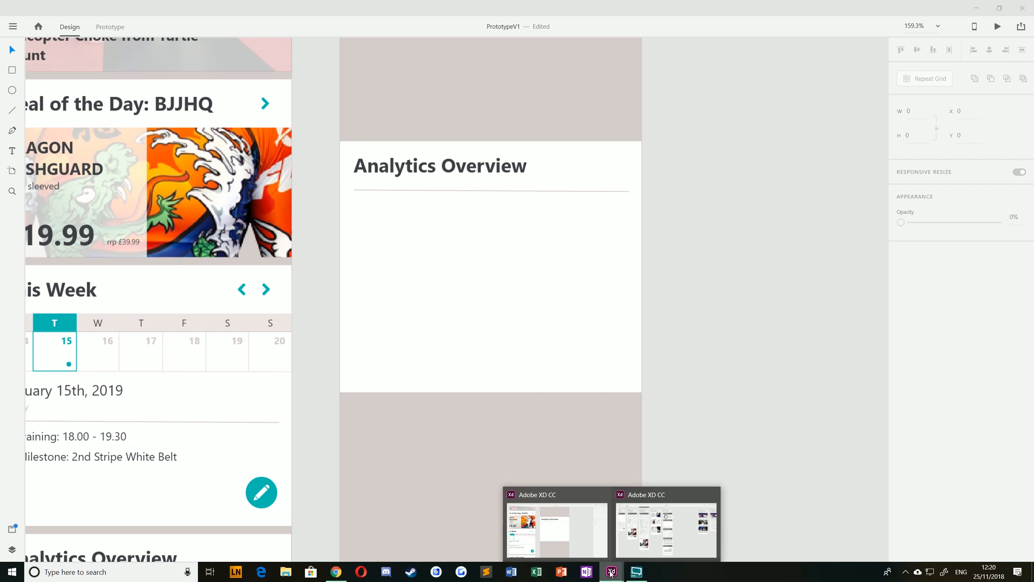
{"action": "left_click", "coordinate": [626, 537]}
{"action": "scroll", "coordinate": [671, 221], "scroll_direction": "up", "scroll_amount": 3}
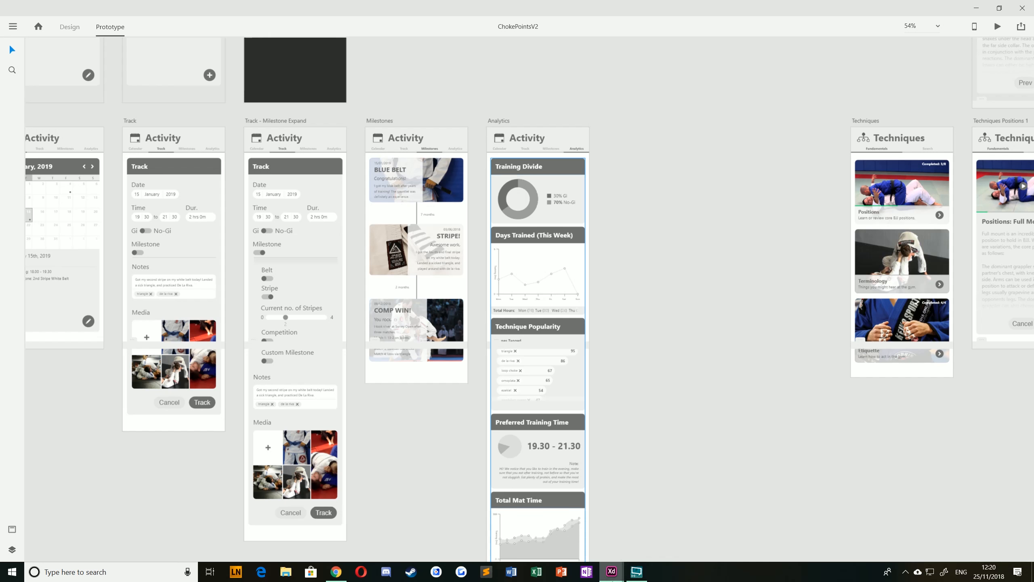
{"action": "mouse_move", "coordinate": [612, 571]}
{"action": "left_click", "coordinate": [556, 529]}
Step: Change the panel heading "Analytics Overview" to "Training Divide"
{"action": "double_click", "coordinate": [428, 164]}
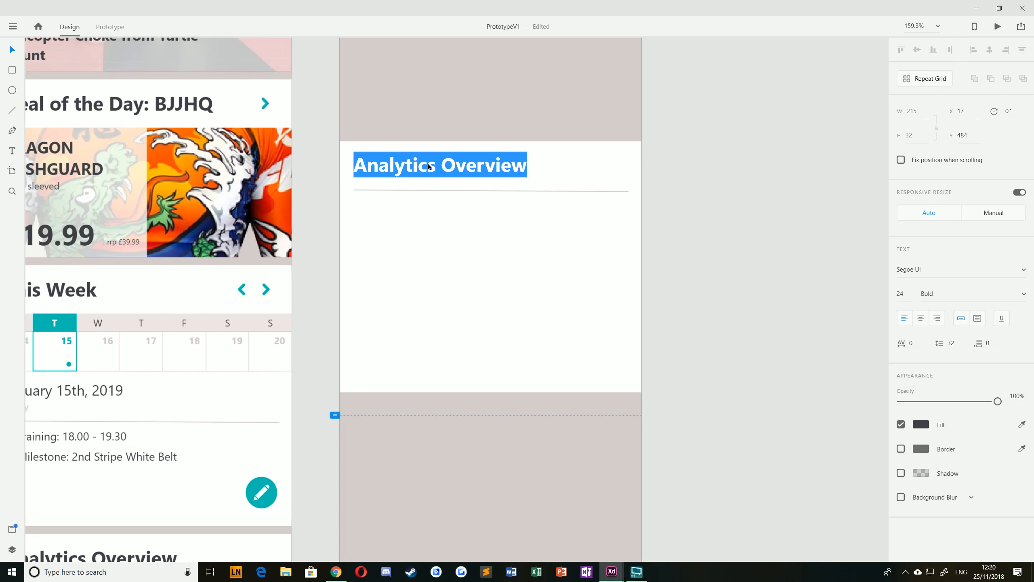
{"action": "type", "text": "Trainig"}
{"action": "key", "text": "BackSpace"}
{"action": "type", "text": "ng-di"}
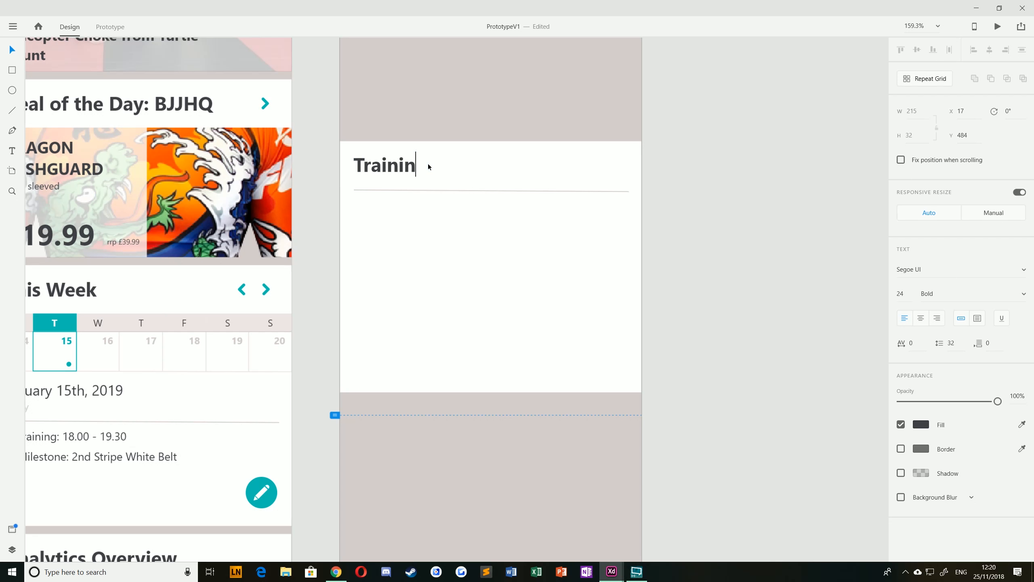
{"action": "key", "text": "BackSpace"}
{"action": "key", "text": "BackSpace"}
{"action": "key", "text": "BackSpace"}
{"action": "type", "text": "Divd"}
{"action": "key", "text": "BackSpace"}
{"action": "type", "text": "ide"}
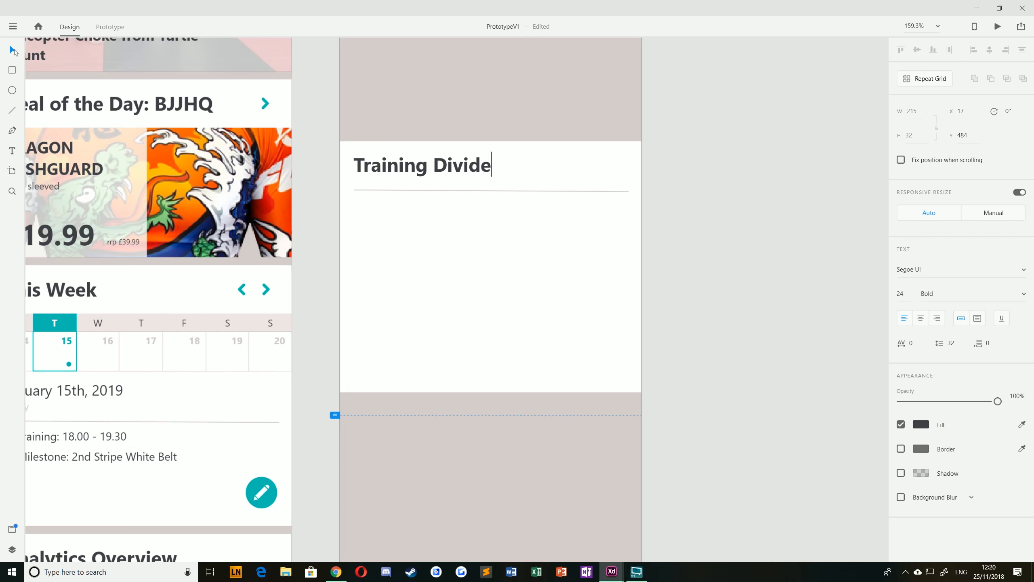
{"action": "key", "text": "Escape"}
Step: Extend the white panel under the Training Divide heading downward to a height of 420
{"action": "left_click", "coordinate": [383, 295]}
{"action": "left_click_drag", "start_coordinate": [491, 392], "coordinate": [491, 479]}
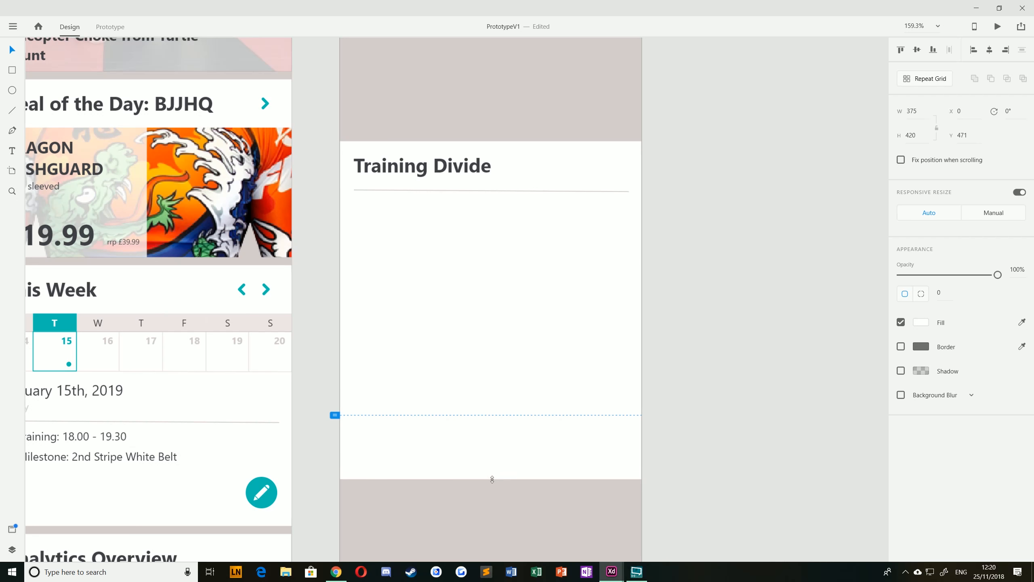
{"action": "left_click", "coordinate": [723, 362]}
Step: Draw a circle of 166 by 166 at X 103, Y 623 in the middle of the Training Divide panel
{"action": "scroll", "coordinate": [586, 335], "scroll_direction": "down", "scroll_amount": 1}
{"action": "scroll", "coordinate": [587, 335], "scroll_direction": "right", "scroll_amount": 2}
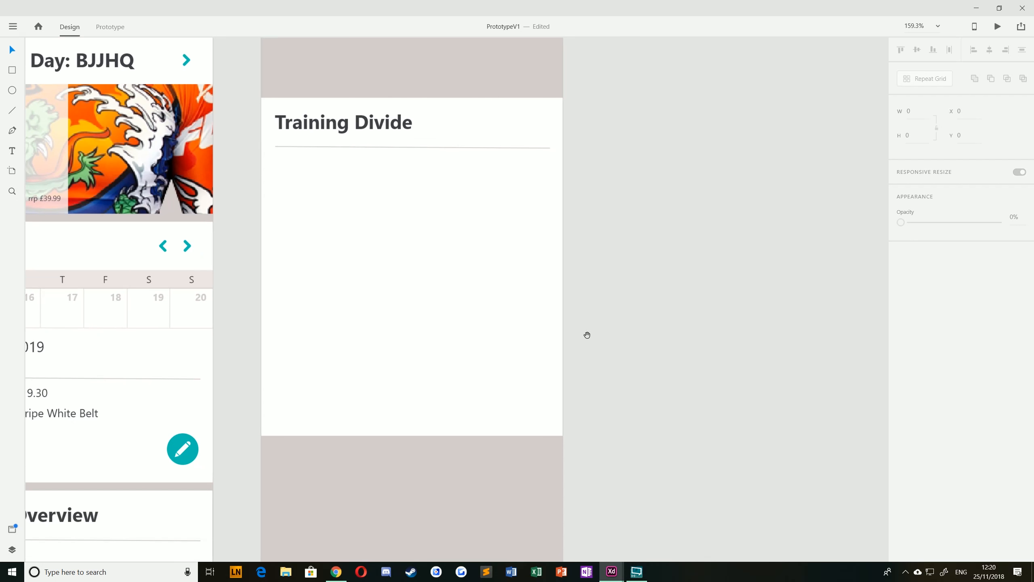
{"action": "left_click", "coordinate": [11, 92]}
{"action": "mouse_move", "coordinate": [476, 353]}
{"action": "left_mouse_down"}
{"action": "mouse_move", "coordinate": [316, 174]}
{"action": "mouse_move", "coordinate": [345, 193]}
{"action": "left_mouse_up"}
{"action": "left_click", "coordinate": [12, 49]}
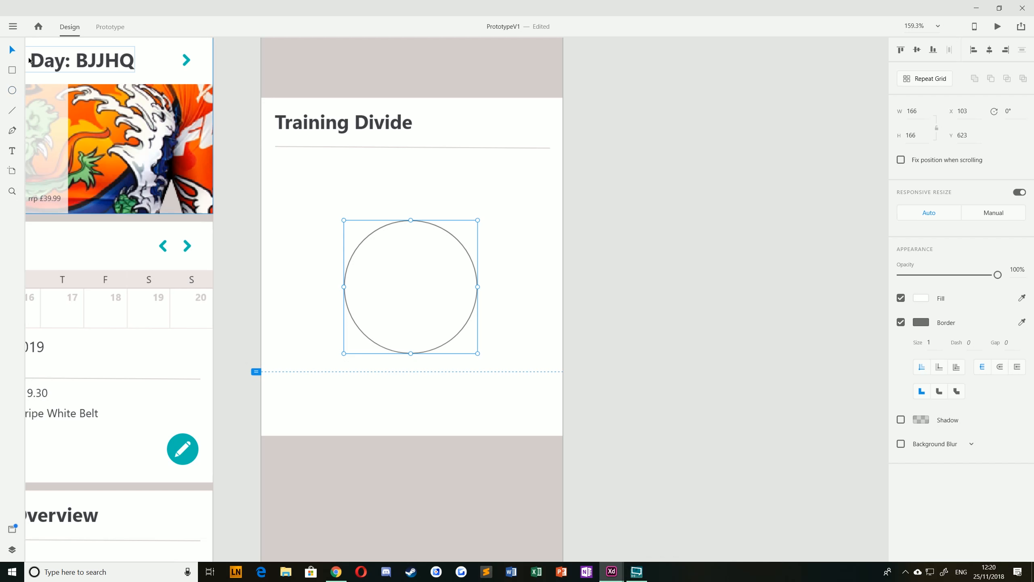
{"action": "left_click", "coordinate": [580, 285]}
Step: Remove the circle's border and fill it with the bright teal #00BFB2 swatch
{"action": "left_click", "coordinate": [475, 293]}
{"action": "scroll", "coordinate": [417, 324], "scroll_direction": "up", "scroll_amount": 1}
{"action": "scroll", "coordinate": [418, 324], "scroll_direction": "left", "scroll_amount": 2}
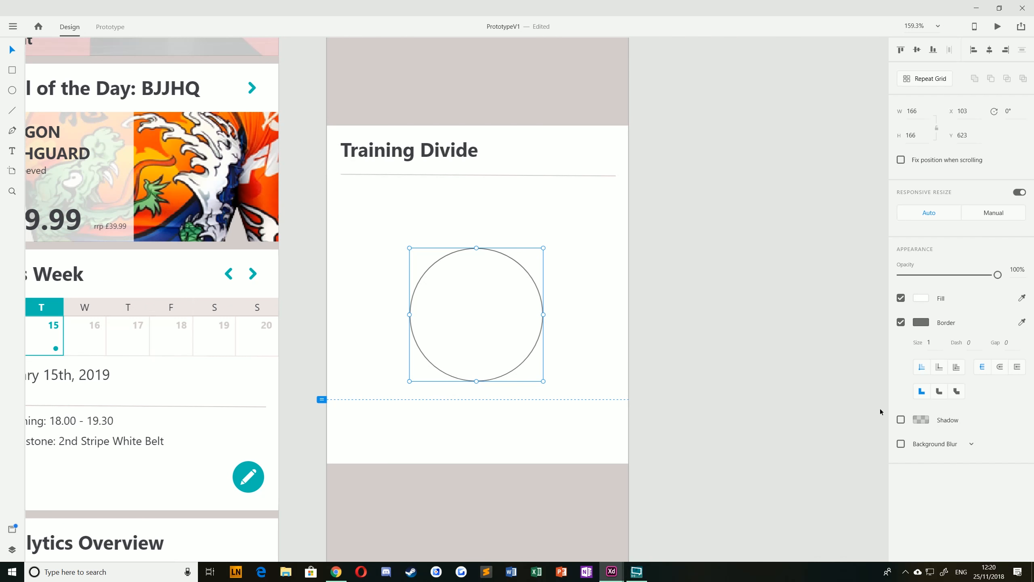
{"action": "left_click", "coordinate": [899, 323]}
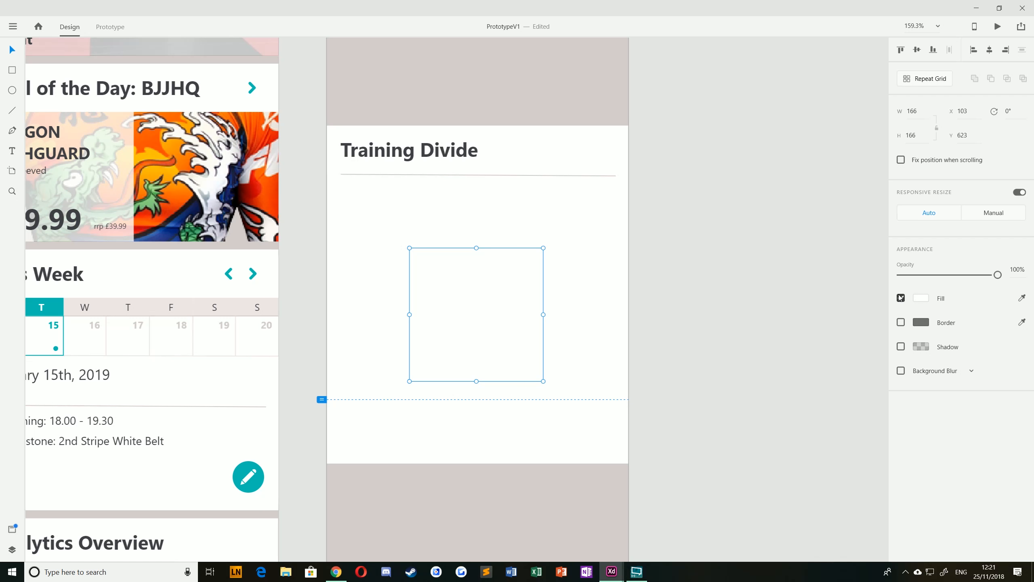
{"action": "left_click", "coordinate": [923, 298]}
{"action": "left_click", "coordinate": [865, 364]}
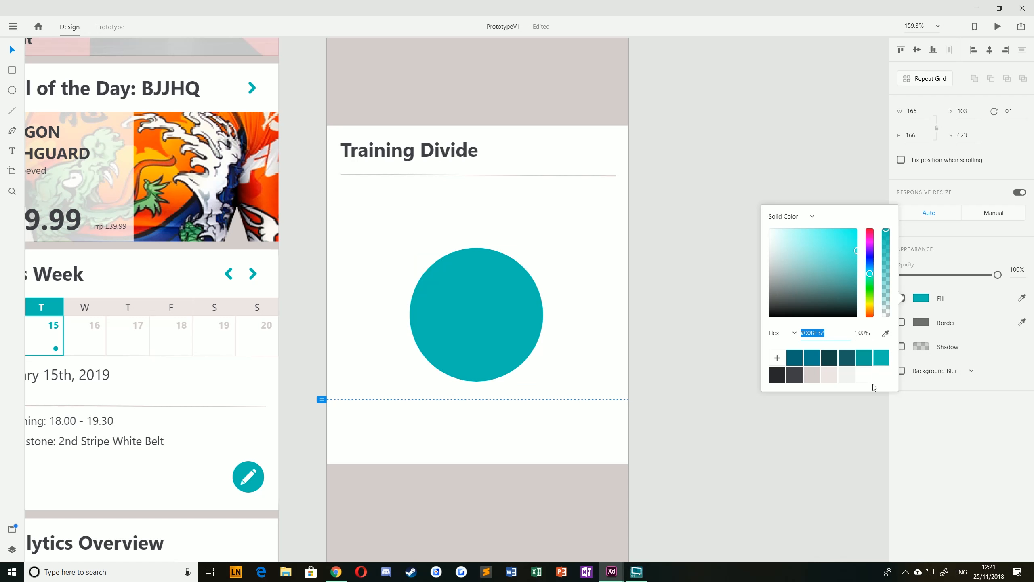
{"action": "left_click", "coordinate": [638, 311]}
Step: Duplicate the teal circle in place and make the copy a ring with no fill and a size 30 border in #028090
{"action": "left_click", "coordinate": [449, 313]}
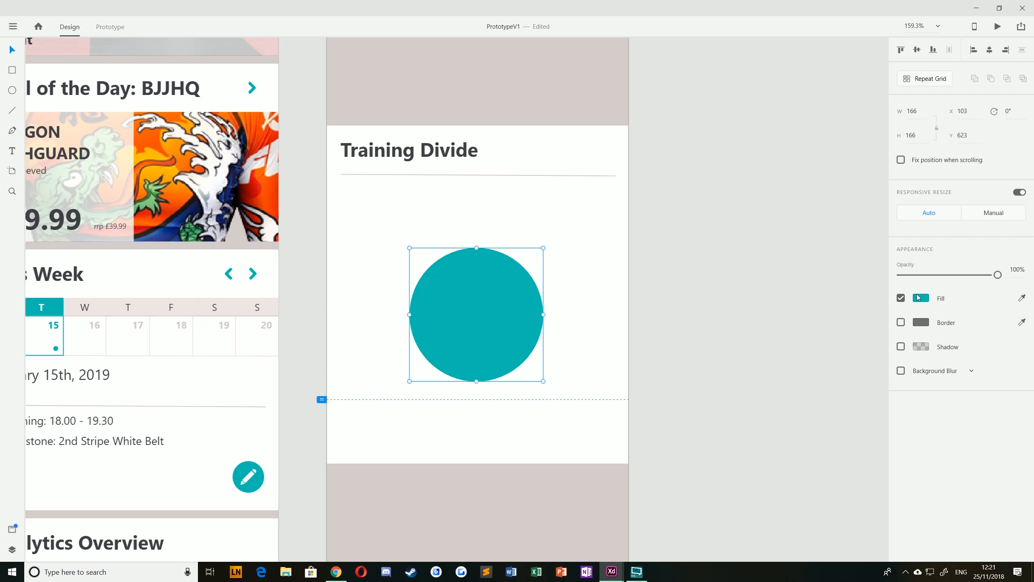
{"action": "left_click", "coordinate": [900, 298]}
{"action": "left_click", "coordinate": [900, 323]}
{"action": "left_click", "coordinate": [924, 325]}
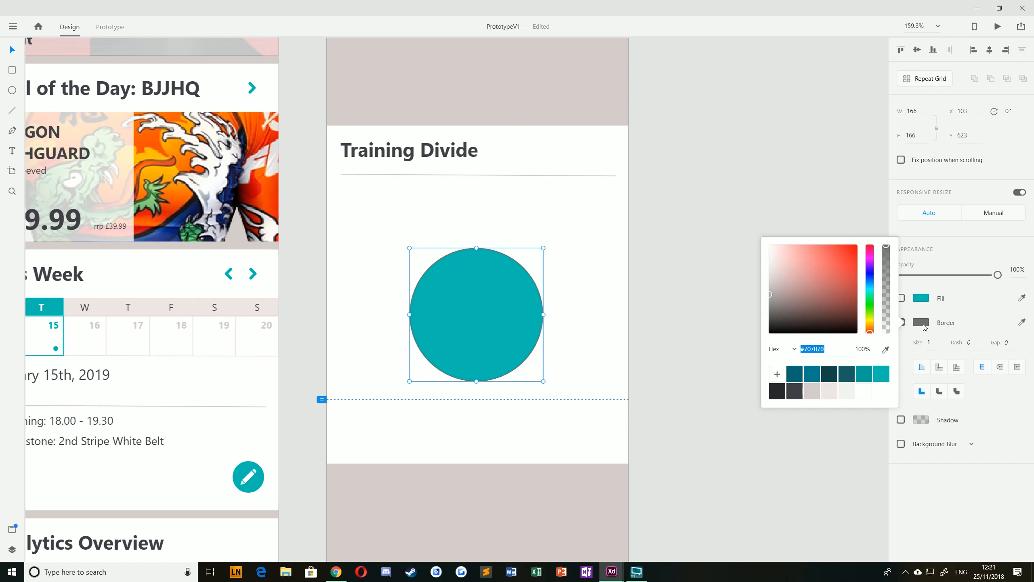
{"action": "left_click", "coordinate": [811, 375]}
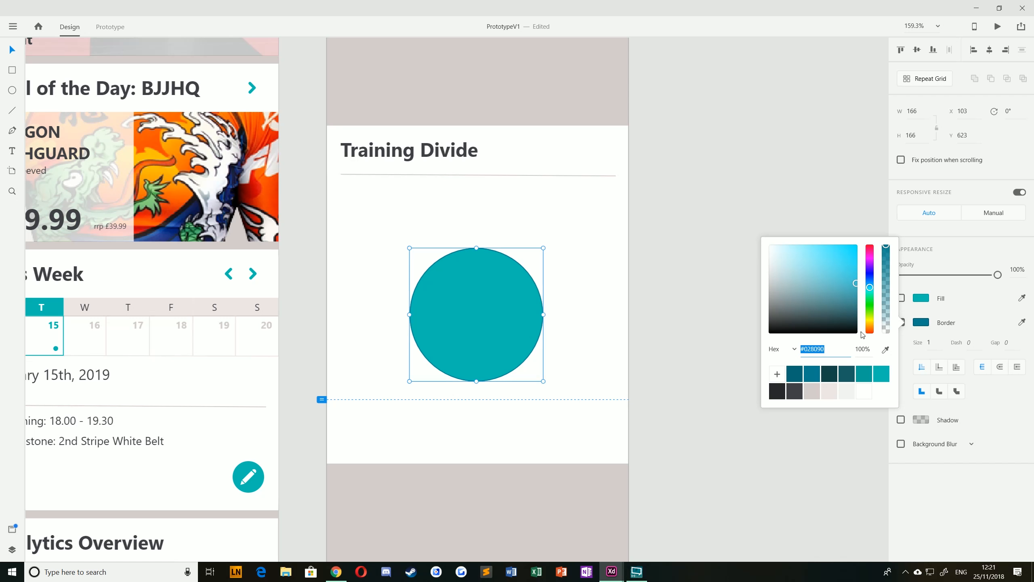
{"action": "left_click", "coordinate": [933, 342]}
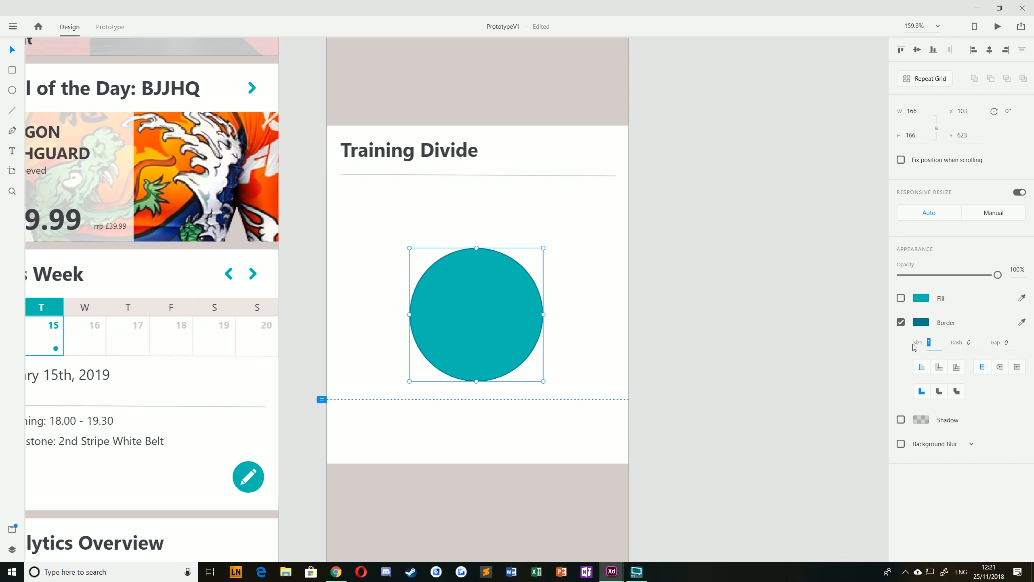
{"action": "type", "text": "30"}
{"action": "key", "text": "Return"}
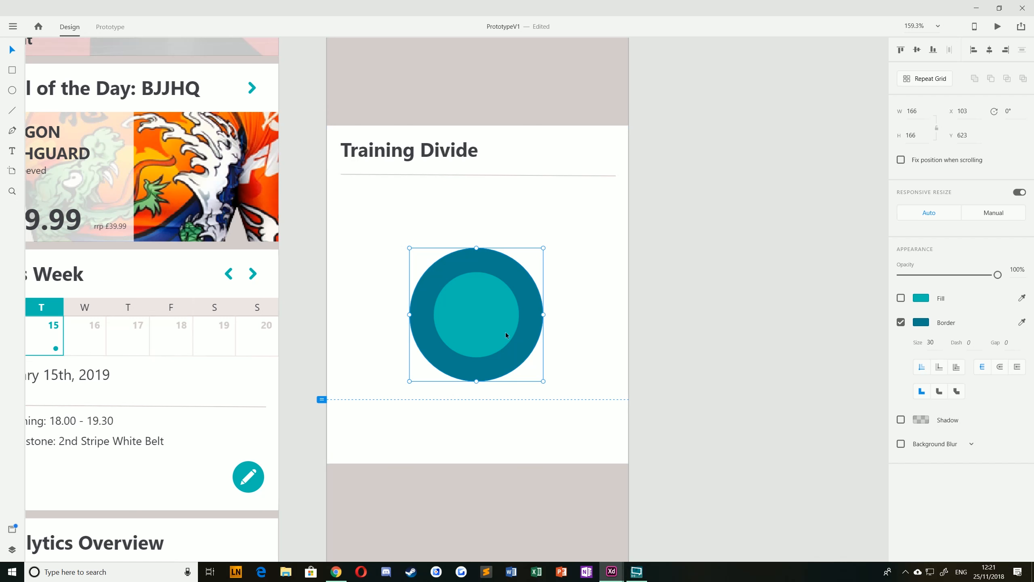
Step: Move the dark blue ring horizontally off the teal circle to X 297
{"action": "left_click", "coordinate": [739, 343]}
{"action": "left_click_drag", "start_coordinate": [455, 267], "coordinate": [627, 280]}
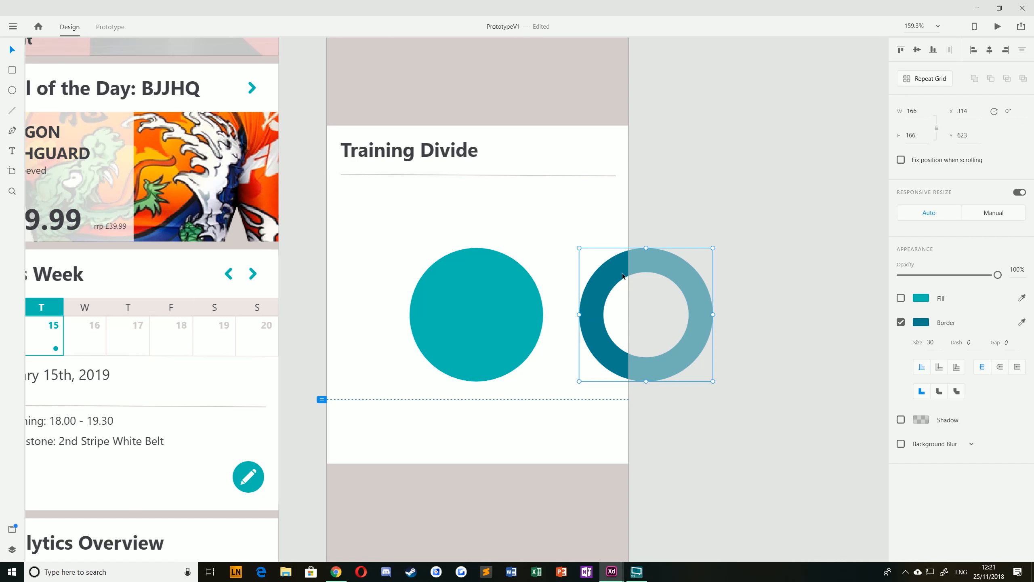
{"action": "left_click", "coordinate": [458, 287]}
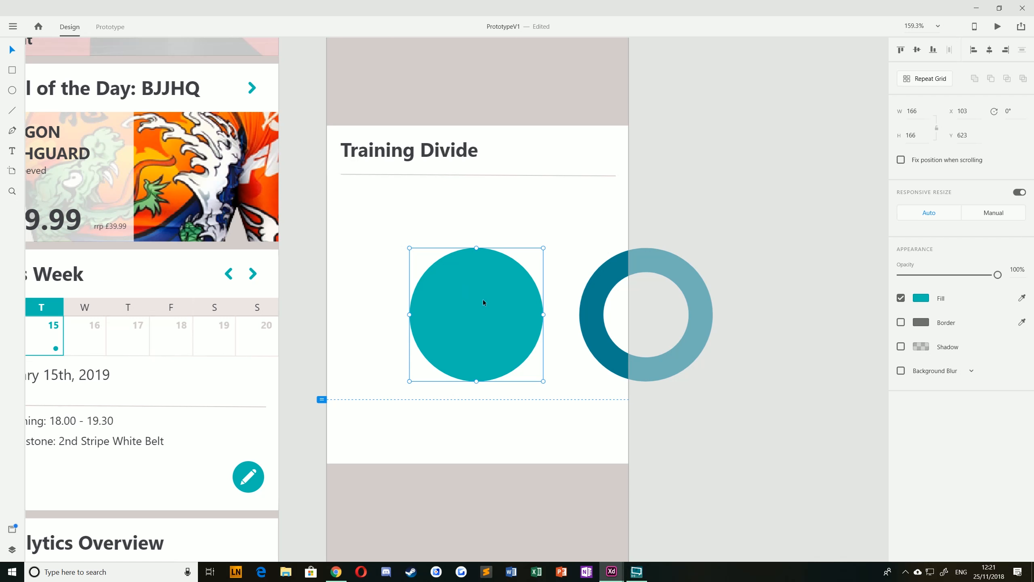
{"action": "left_click_drag", "start_coordinate": [595, 301], "coordinate": [582, 300]}
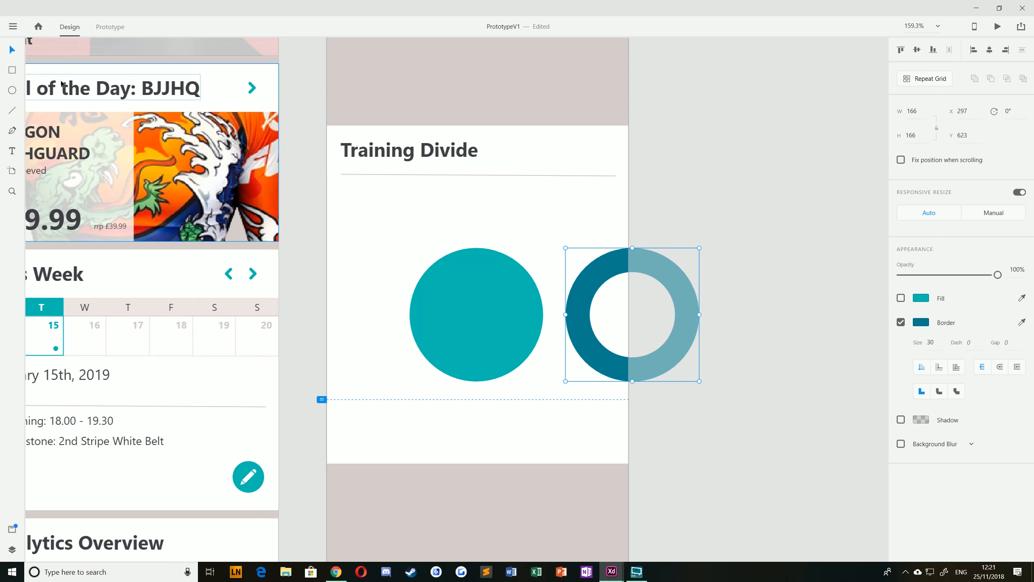
Step: Draw a white circle of 106 by 106 fitting the ring's hole, move it onto the teal circle's centre and remove its border
{"action": "left_click", "coordinate": [15, 93]}
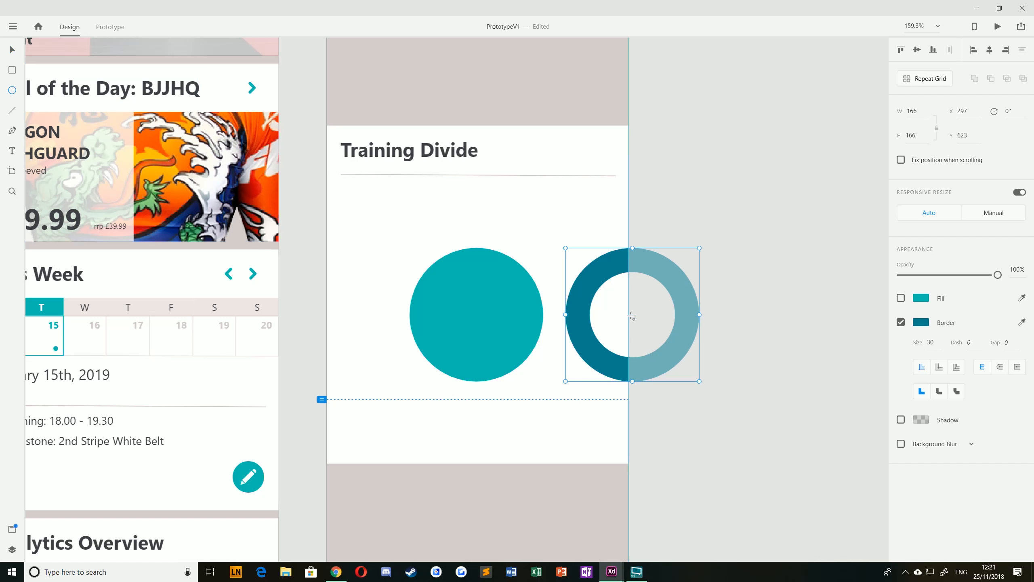
{"action": "left_click_drag", "start_coordinate": [629, 315], "coordinate": [587, 272]}
{"action": "left_click", "coordinate": [15, 48]}
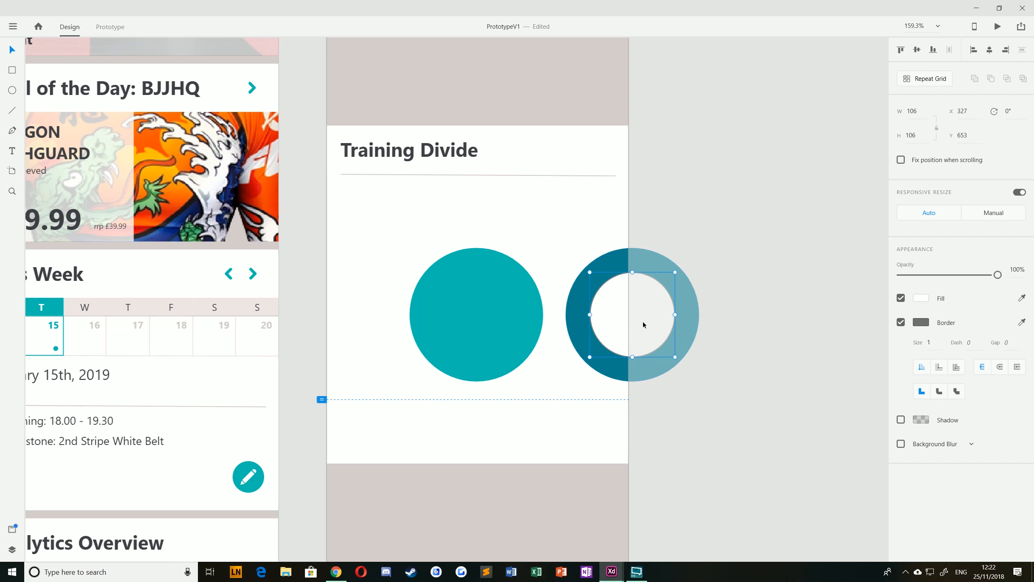
{"action": "left_click_drag", "start_coordinate": [643, 327], "coordinate": [489, 327]}
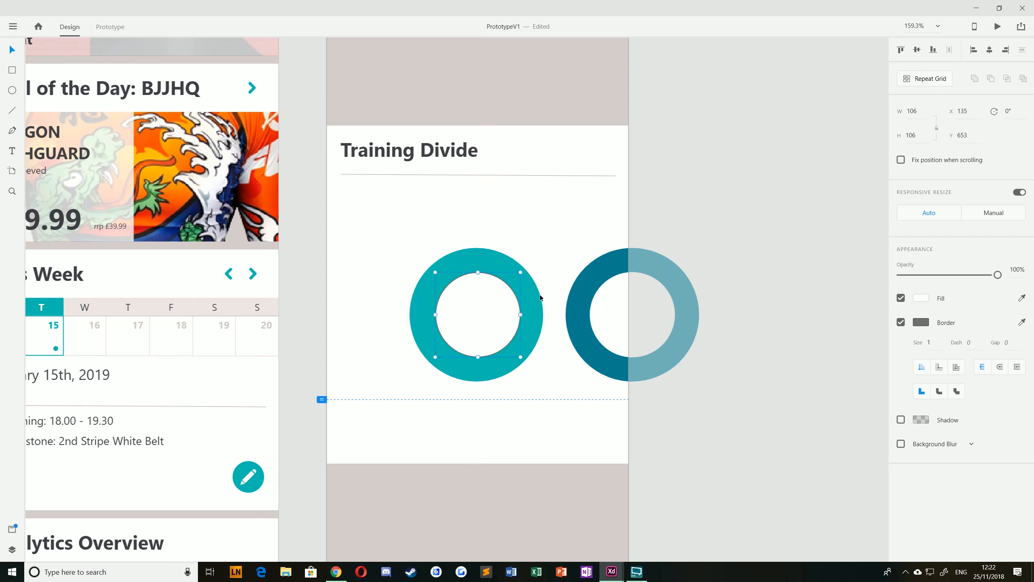
{"action": "left_click", "coordinate": [900, 323]}
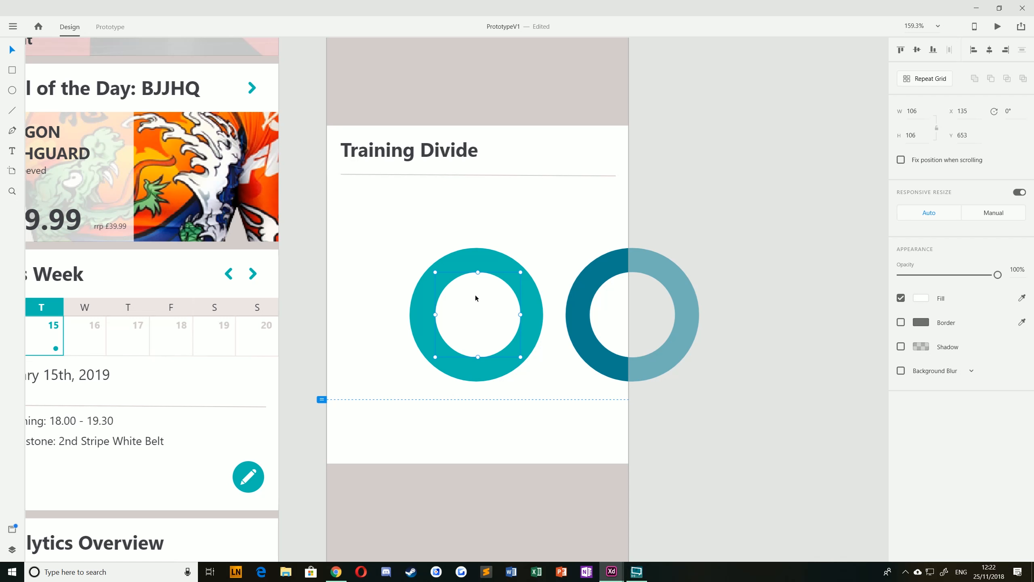
Step: Place the dark blue ring back over the teal circle at X 103 and centre the white circle inside it at X 133
{"action": "left_click", "coordinate": [583, 296]}
{"action": "left_click_drag", "start_coordinate": [583, 296], "coordinate": [426, 288]}
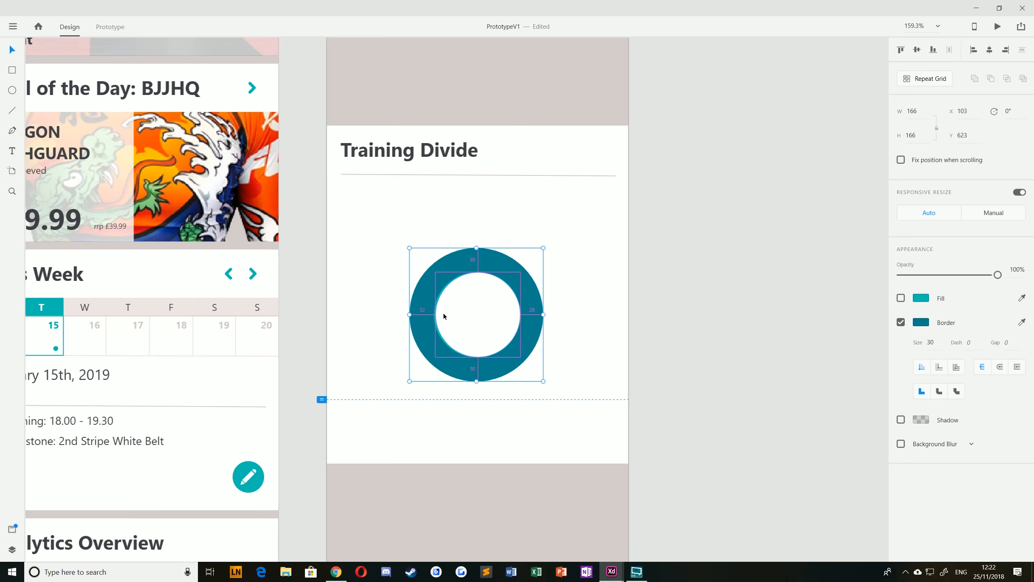
{"action": "scroll", "coordinate": [443, 312], "scroll_direction": "up", "scroll_amount": 5}
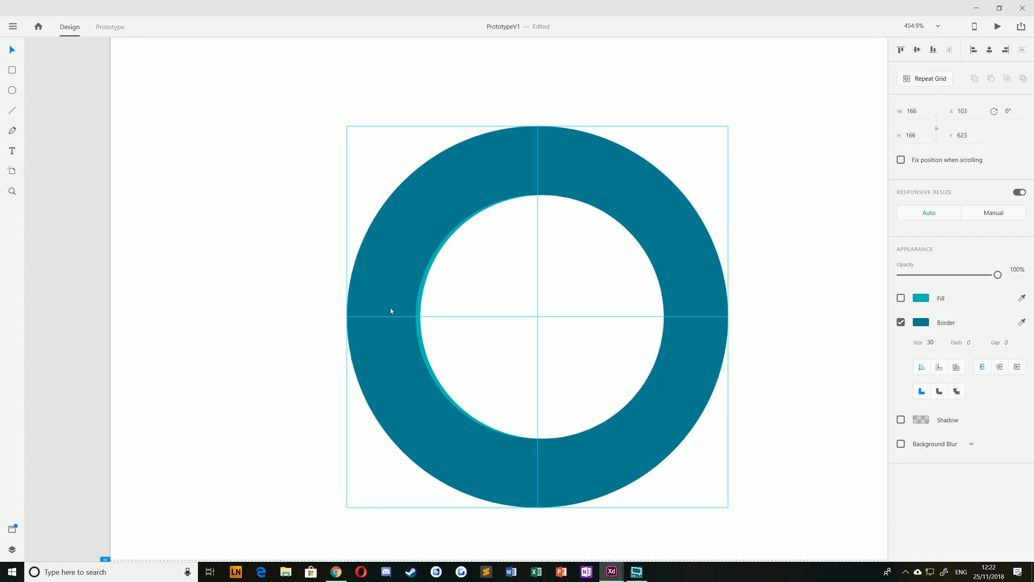
{"action": "left_click", "coordinate": [514, 322]}
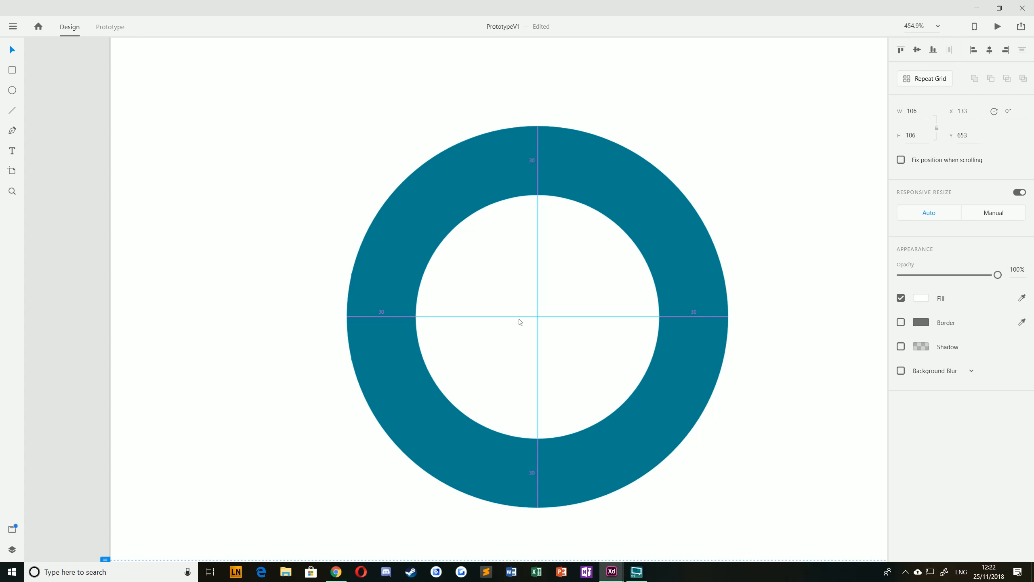
{"action": "left_click", "coordinate": [415, 310]}
Step: Move the dark blue ring horizontally off the Analytics artboard onto the empty canvas at X 1312
{"action": "scroll", "coordinate": [415, 311], "scroll_direction": "down", "scroll_amount": 3}
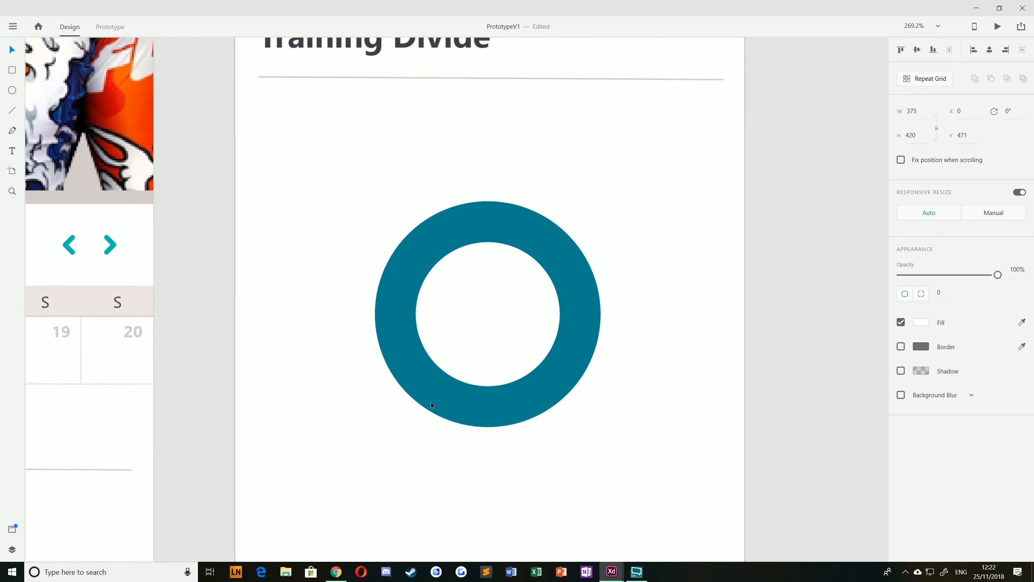
{"action": "scroll", "coordinate": [431, 404], "scroll_direction": "down", "scroll_amount": 2}
{"action": "scroll", "coordinate": [430, 404], "scroll_direction": "right", "scroll_amount": 1}
{"action": "left_click", "coordinate": [371, 191]}
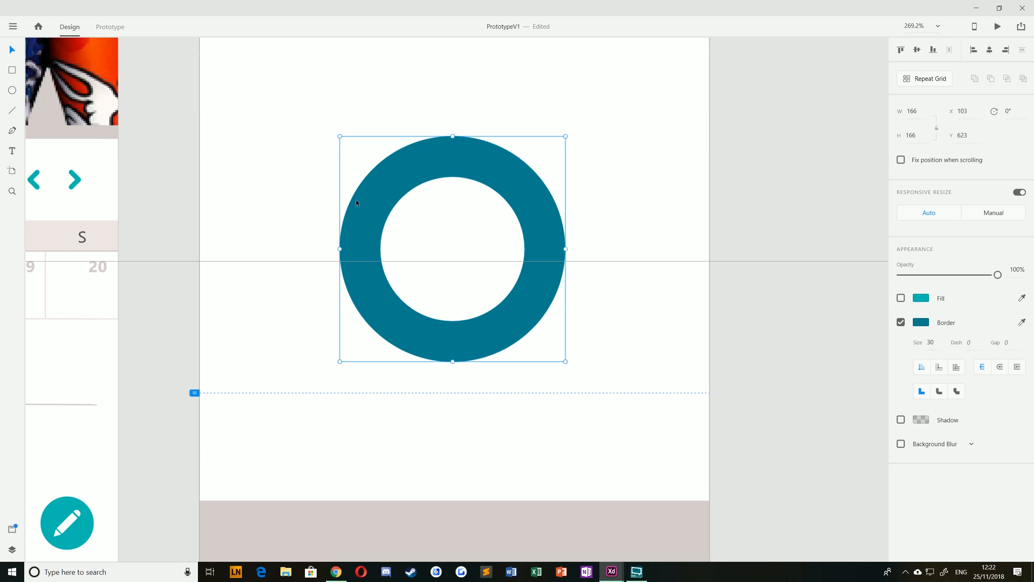
{"action": "left_click_drag", "start_coordinate": [359, 214], "coordinate": [649, 200]}
{"action": "scroll", "coordinate": [367, 166], "scroll_direction": "right", "scroll_amount": 5}
{"action": "scroll", "coordinate": [367, 166], "scroll_direction": "up", "scroll_amount": 2}
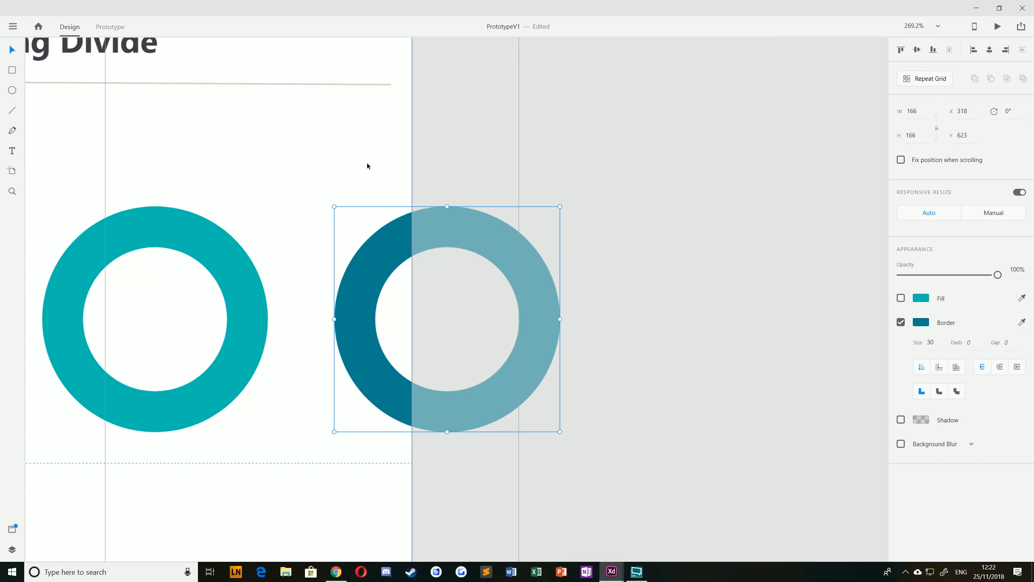
{"action": "left_click", "coordinate": [15, 136]}
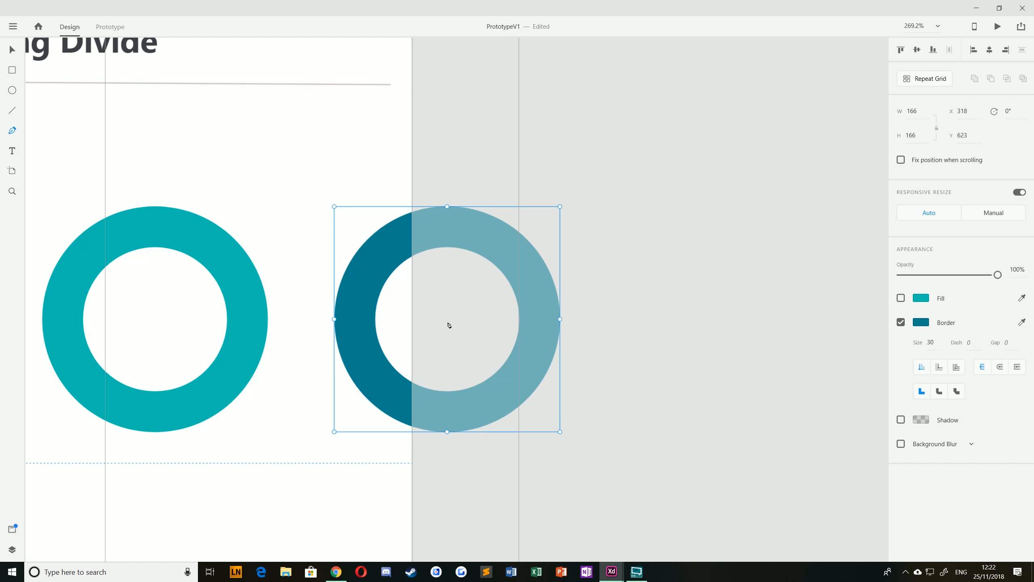
{"action": "key", "text": "v"}
{"action": "left_click_drag", "start_coordinate": [452, 268], "coordinate": [621, 269]}
{"action": "scroll", "coordinate": [434, 151], "scroll_direction": "right", "scroll_amount": 3}
{"action": "left_click", "coordinate": [435, 151]}
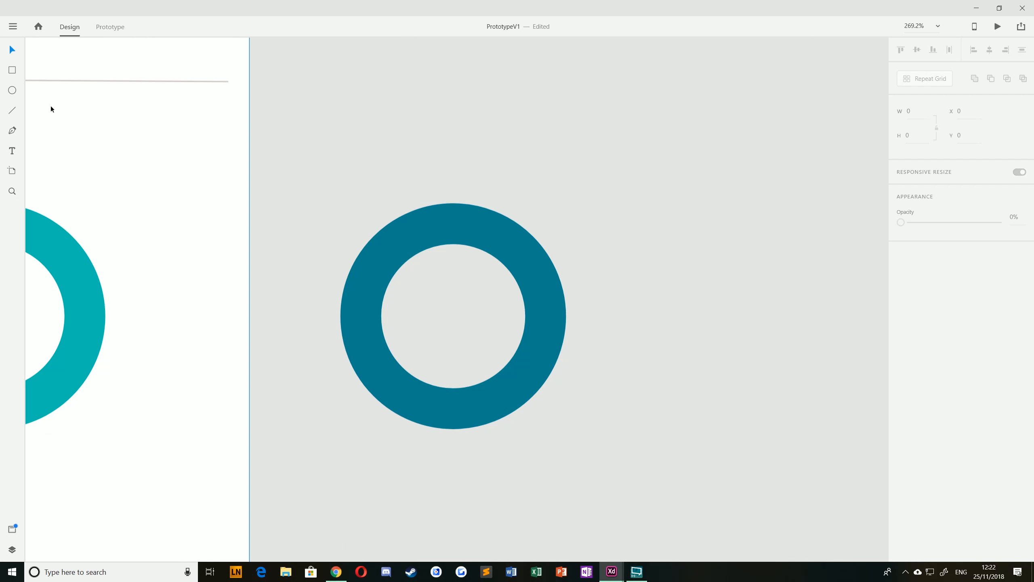
Step: Draw a closed four-sided pen path from the ring's centre covering its upper right part, with one edge diagonal and one horizontal
{"action": "left_click", "coordinate": [12, 131]}
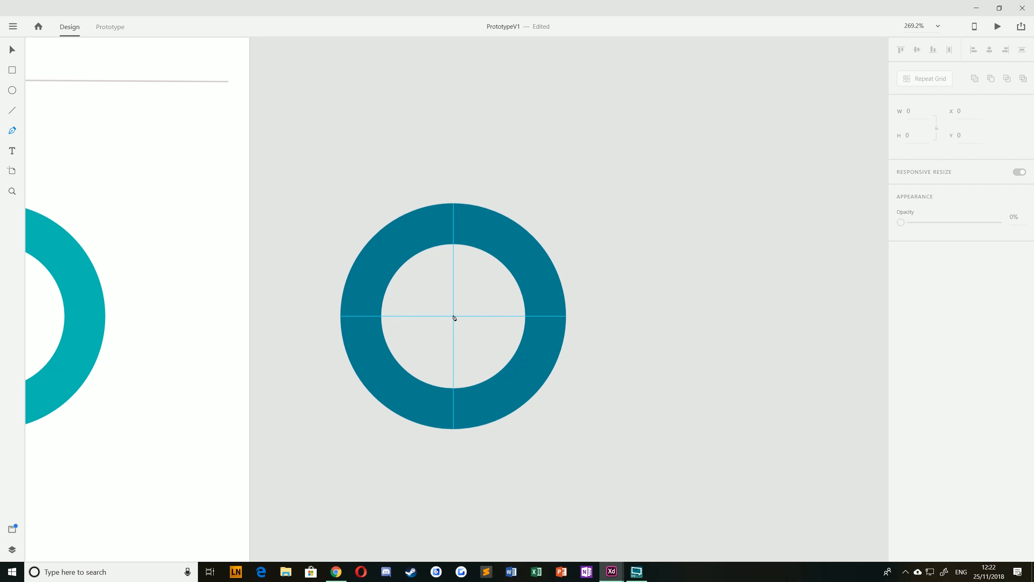
{"action": "left_click", "coordinate": [453, 316]}
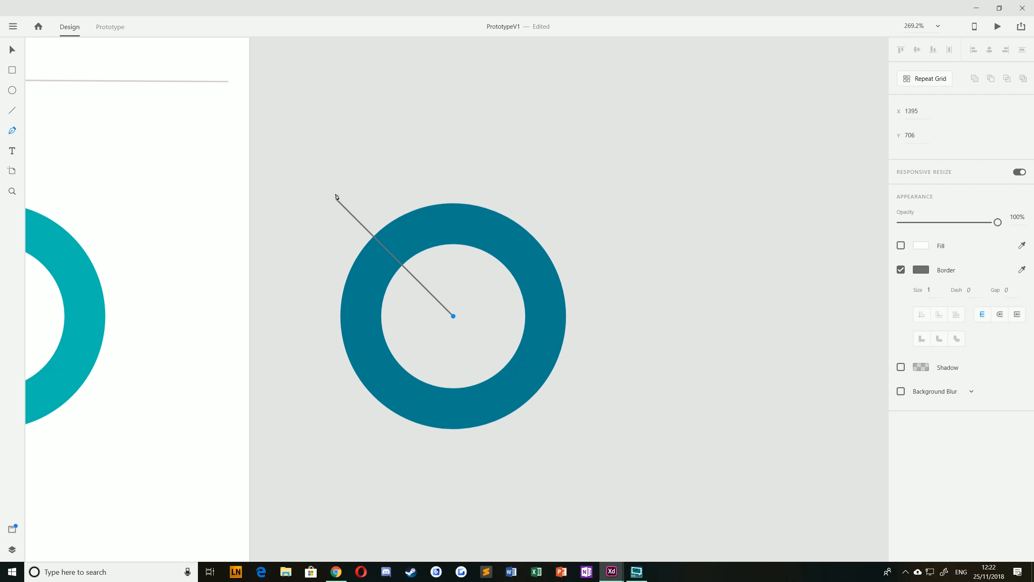
{"action": "left_click", "coordinate": [315, 179]}
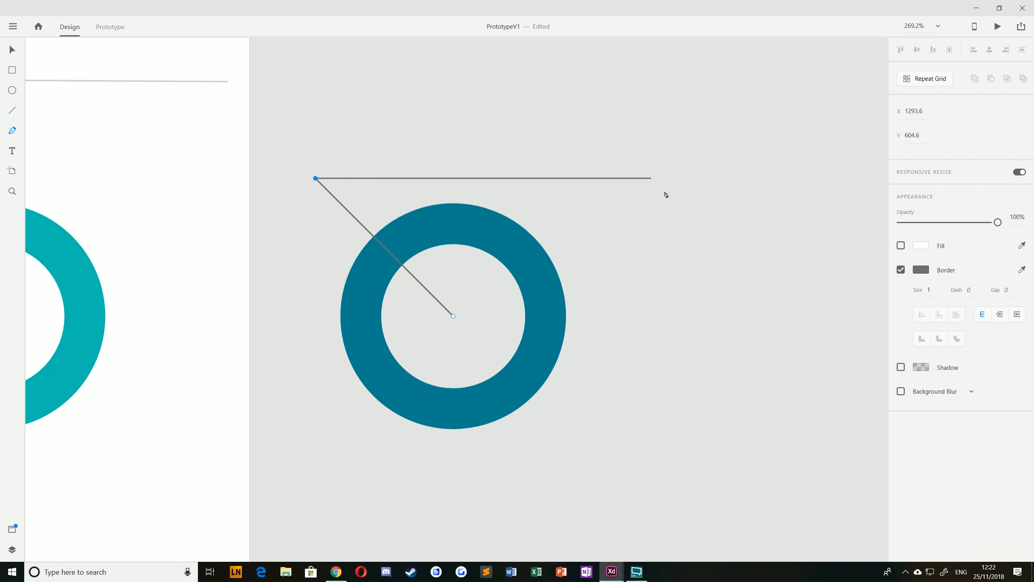
{"action": "left_click", "coordinate": [612, 178]}
{"action": "left_click", "coordinate": [611, 316]}
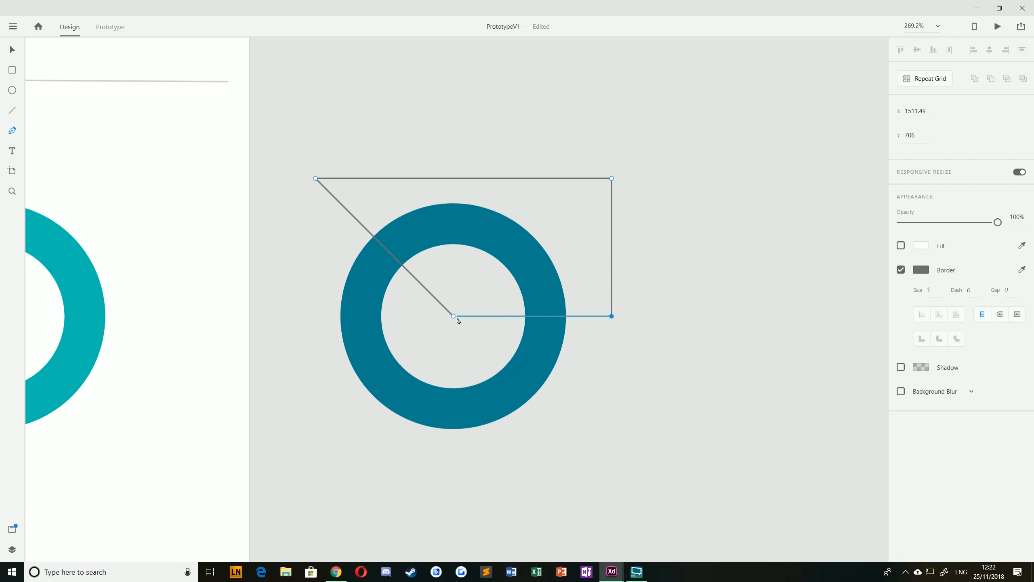
{"action": "left_click", "coordinate": [452, 317]}
{"action": "key", "text": "Escape"}
Step: Give the four-sided path a white fill and remove its border
{"action": "left_click", "coordinate": [907, 245]}
{"action": "left_click", "coordinate": [907, 247]}
{"action": "left_click", "coordinate": [901, 245]}
{"action": "left_click", "coordinate": [900, 270]}
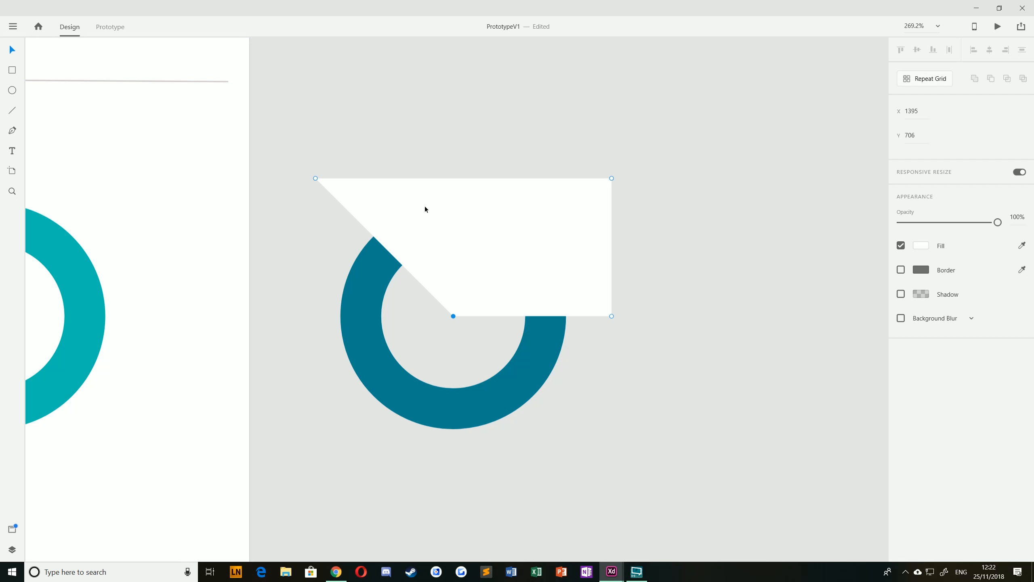
Step: Mask the dark blue ring with the white four-sided path so only its upper right arc shows
{"action": "left_click_drag", "start_coordinate": [352, 120], "coordinate": [615, 467]}
{"action": "left_click", "coordinate": [375, 303]}
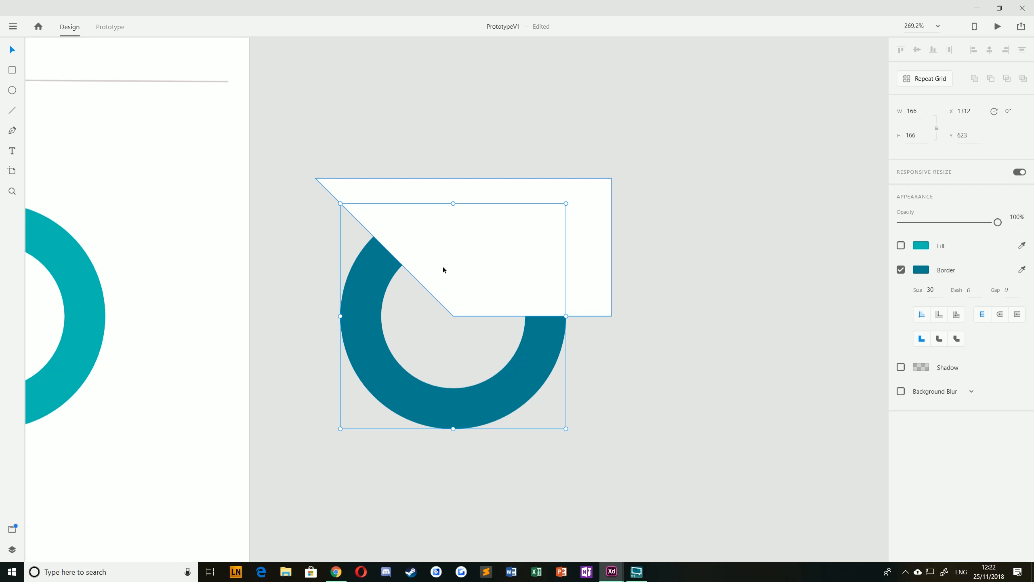
{"action": "left_click", "coordinate": [444, 267], "text": "shift"}
{"action": "right_click", "coordinate": [530, 256]}
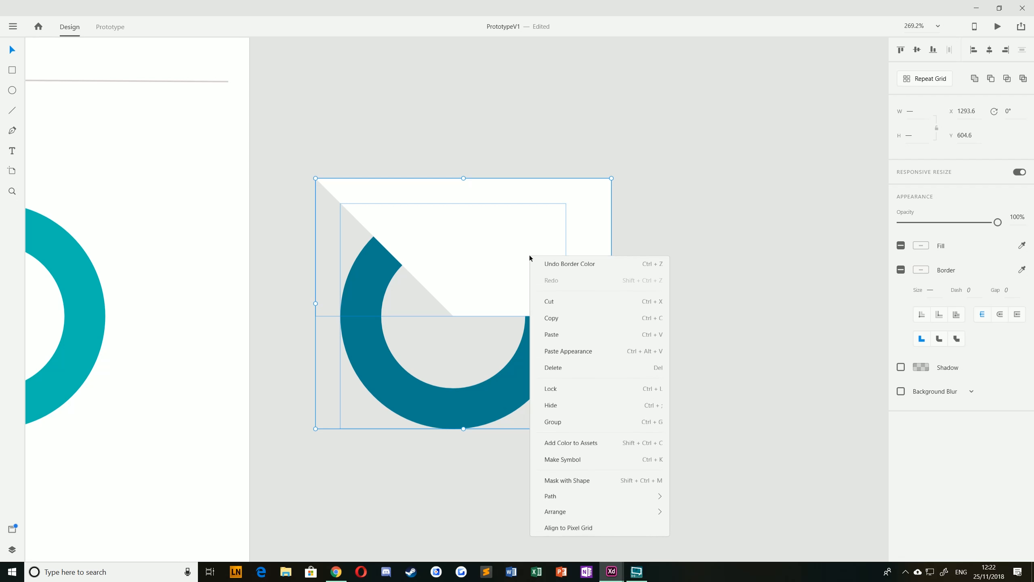
{"action": "left_click", "coordinate": [569, 481]}
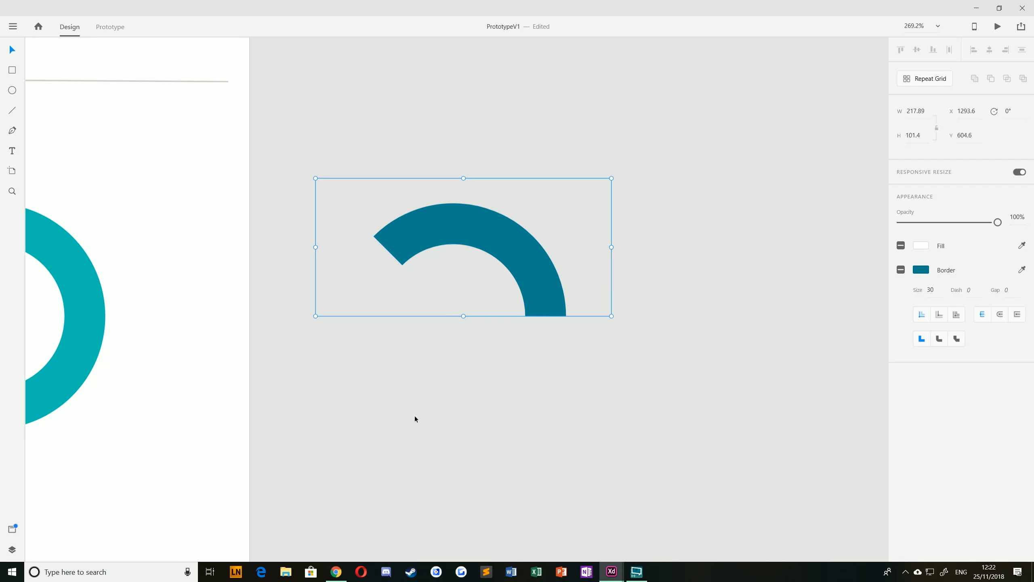
Step: Move the masked dark blue arc back onto the Analytics artboard and align it over the teal ring at X 84.6, Y 604.6
{"action": "left_click_drag", "start_coordinate": [420, 400], "coordinate": [506, 422]}
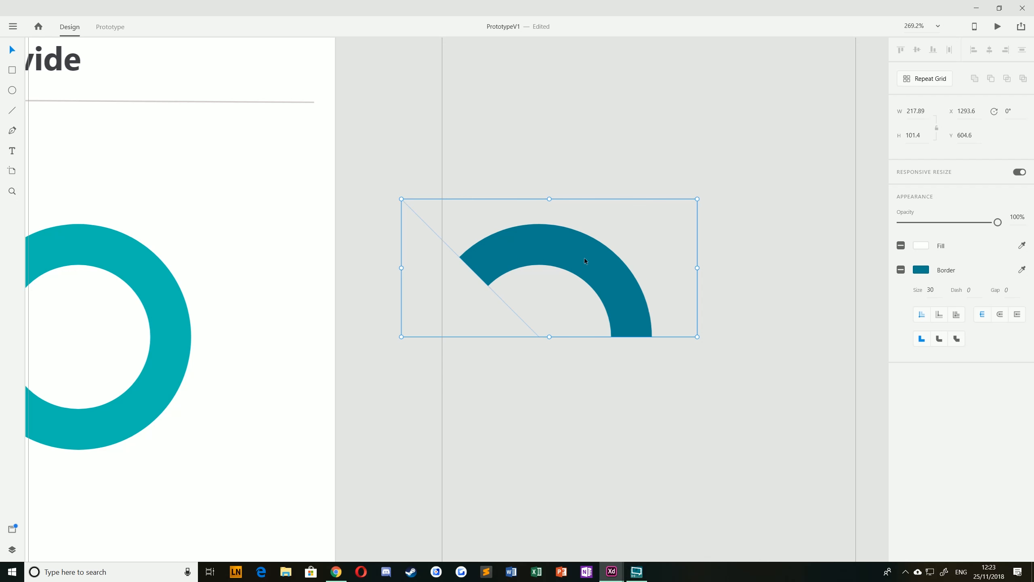
{"action": "left_click_drag", "start_coordinate": [618, 283], "coordinate": [164, 286]}
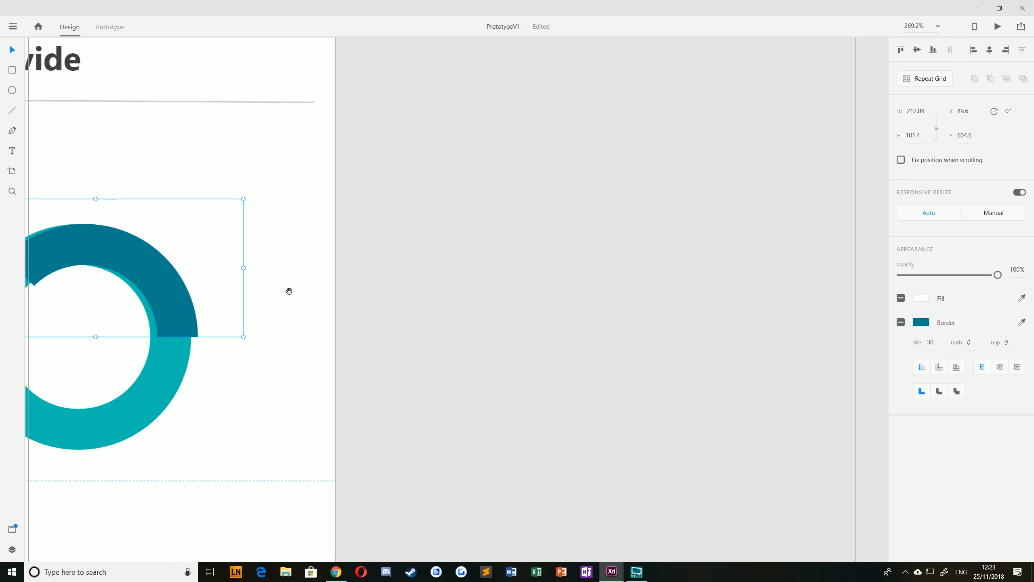
{"action": "left_click_drag", "start_coordinate": [289, 289], "coordinate": [651, 258]}
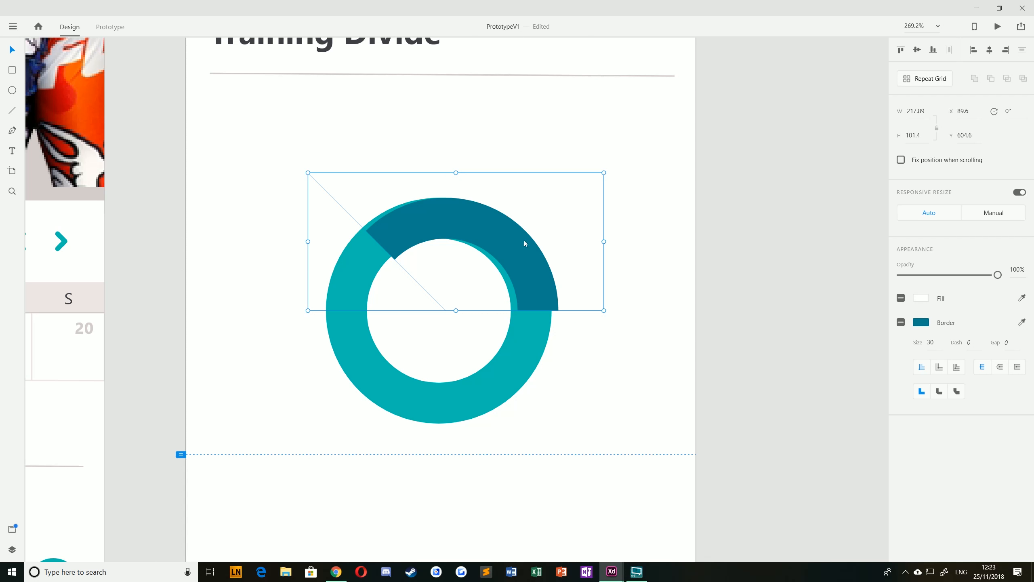
{"action": "left_click_drag", "start_coordinate": [524, 240], "coordinate": [661, 245]}
{"action": "scroll", "coordinate": [552, 313], "scroll_direction": "up", "scroll_amount": 2}
{"action": "scroll", "coordinate": [552, 314], "scroll_direction": "up", "scroll_amount": 5}
{"action": "scroll", "coordinate": [313, 281], "scroll_direction": "down", "scroll_amount": 8}
{"action": "left_click", "coordinate": [630, 251]}
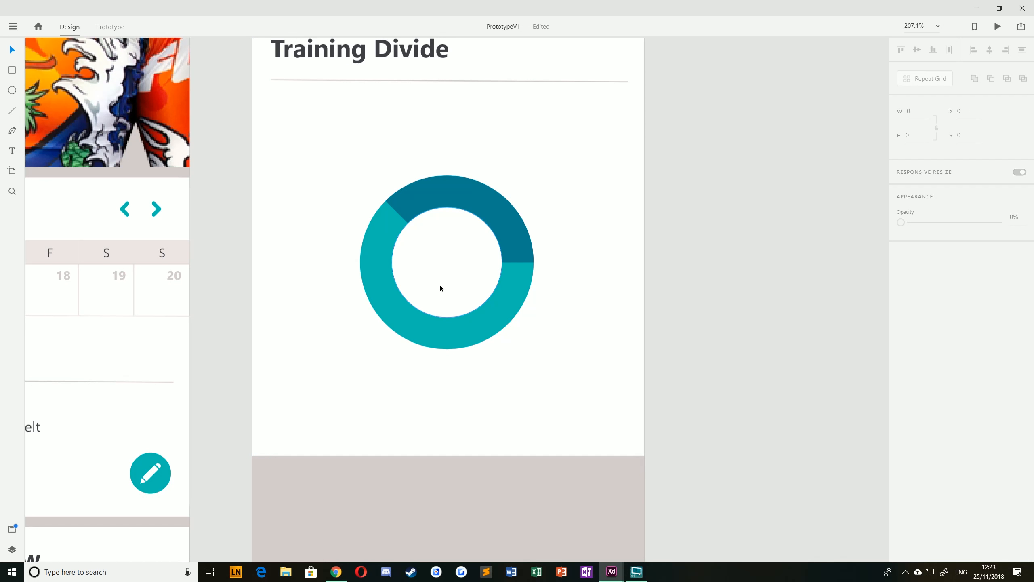
Step: Move the complete ring chart to X -0.4, Y 530.6, just below the divider line of the Training Divide panel
{"action": "left_click_drag", "start_coordinate": [720, 410], "coordinate": [298, 230]}
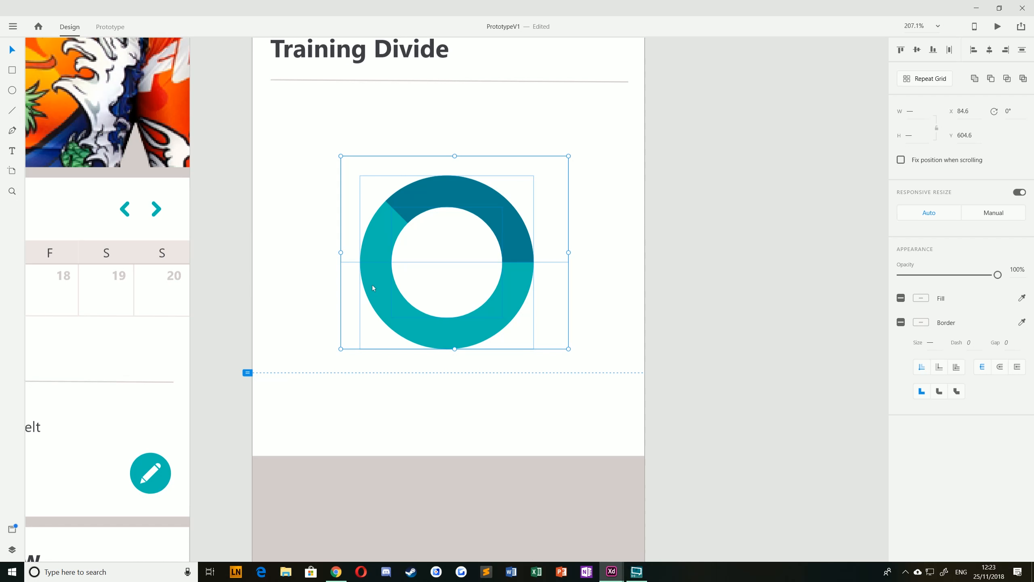
{"action": "left_click_drag", "start_coordinate": [372, 284], "coordinate": [289, 181]}
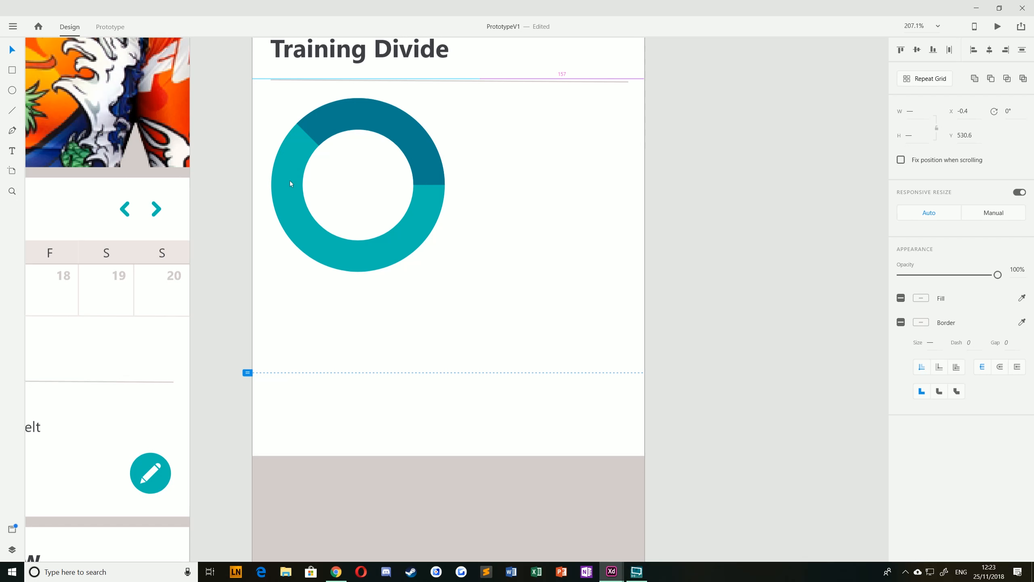
{"action": "scroll", "coordinate": [373, 139], "scroll_direction": "up", "scroll_amount": 3}
{"action": "left_click", "coordinate": [740, 275]}
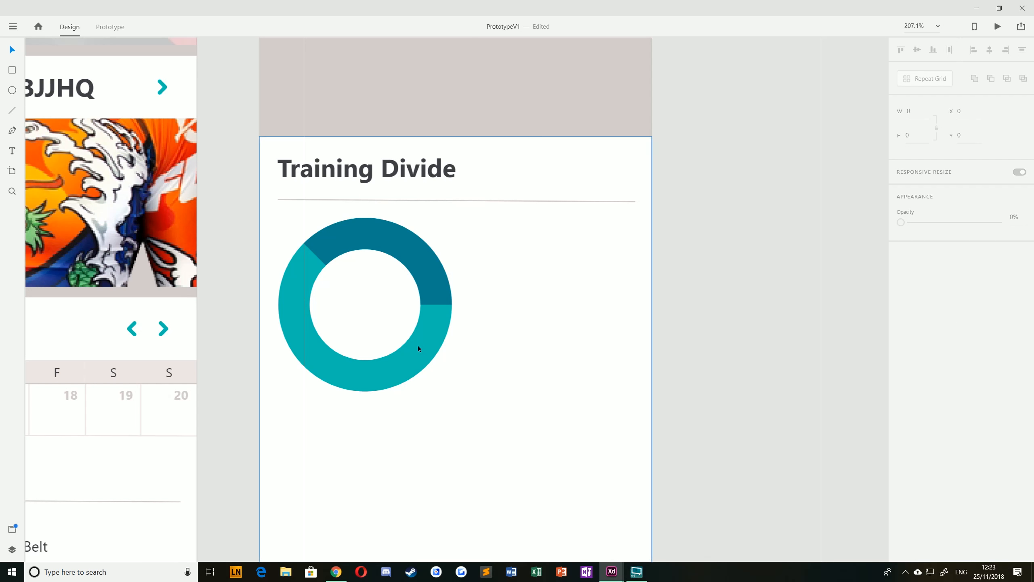
Step: Scale the whole ring chart down to a ring about 130 wide and shift it slightly inward from the panel's edge
{"action": "scroll", "coordinate": [268, 305], "scroll_direction": "down", "scroll_amount": 3}
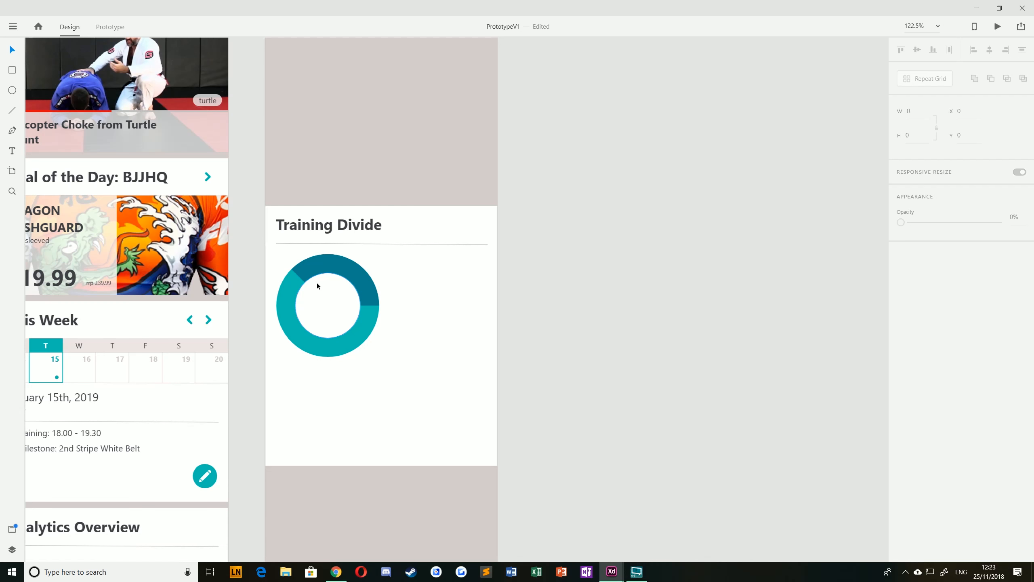
{"action": "left_click_drag", "start_coordinate": [254, 259], "coordinate": [337, 304]}
{"action": "left_click", "coordinate": [377, 320]}
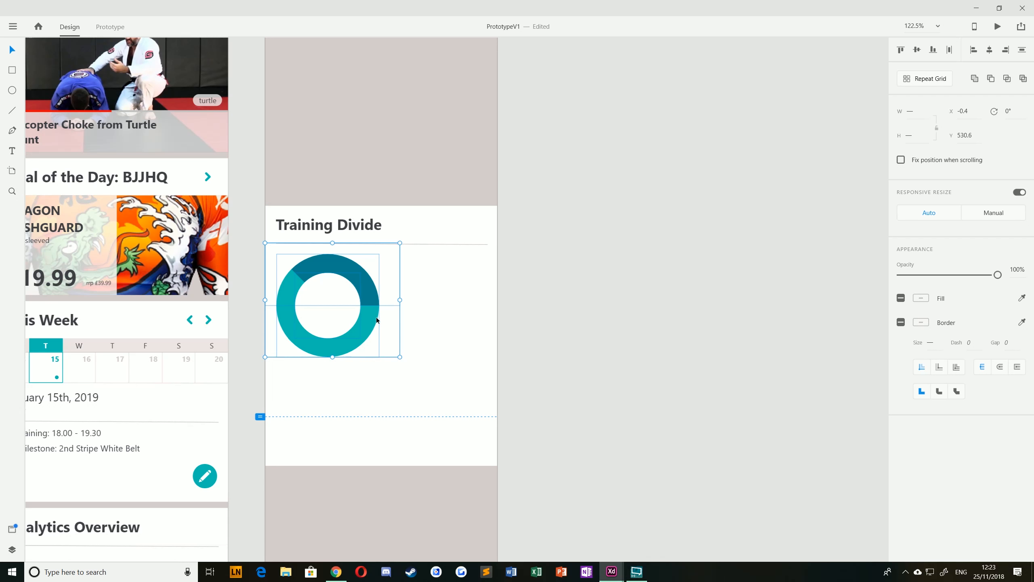
{"action": "left_click_drag", "start_coordinate": [400, 354], "coordinate": [370, 344]}
{"action": "left_click_drag", "start_coordinate": [330, 272], "coordinate": [340, 276]}
Step: Turn on the column layout grid for the Analytics artboard
{"action": "left_click", "coordinate": [518, 172]}
{"action": "left_click_drag", "start_coordinate": [477, 164], "coordinate": [520, 373]}
{"action": "left_click", "coordinate": [321, 118]}
{"action": "left_click_drag", "start_coordinate": [460, 411], "coordinate": [460, 172]}
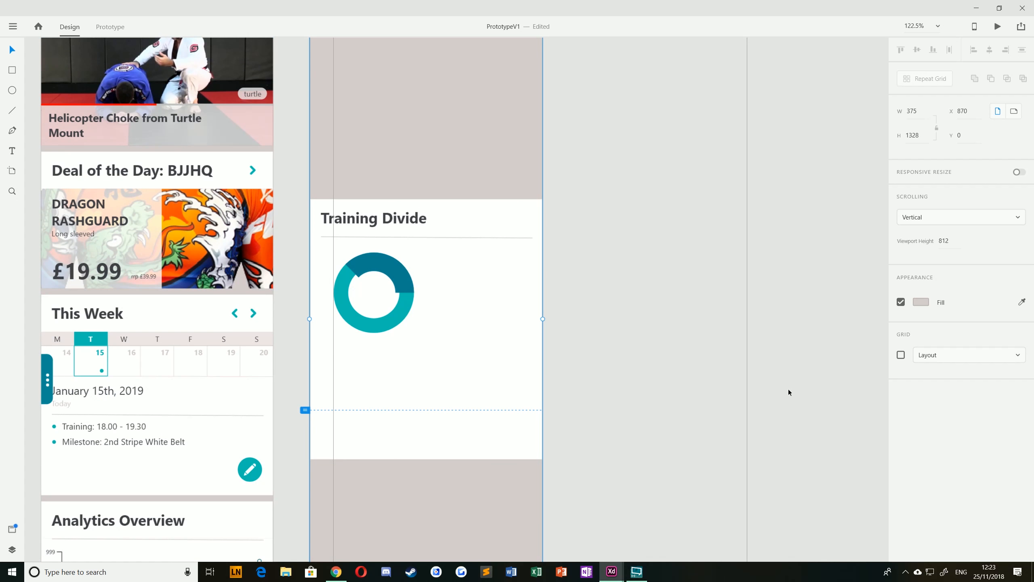
{"action": "left_click", "coordinate": [900, 355]}
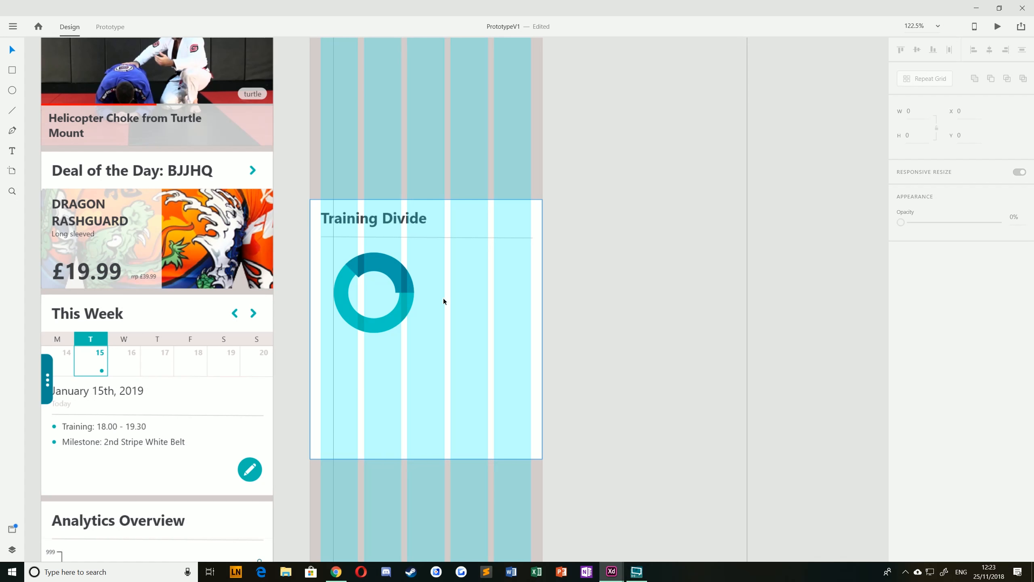
Step: Set the border size of the dark blue ring inside the mask to 24
{"action": "scroll", "coordinate": [443, 298], "scroll_direction": "up", "scroll_amount": 5}
{"action": "left_click", "coordinate": [465, 293]}
{"action": "left_click_drag", "start_coordinate": [466, 287], "coordinate": [499, 276]}
{"action": "left_click_drag", "start_coordinate": [507, 432], "coordinate": [515, 339]}
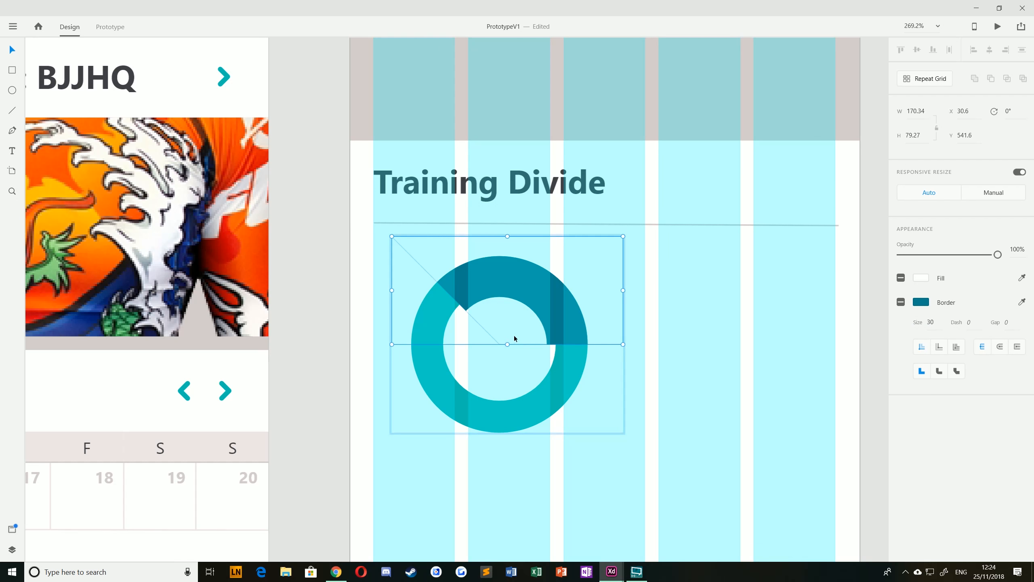
{"action": "double_click", "coordinate": [492, 280]}
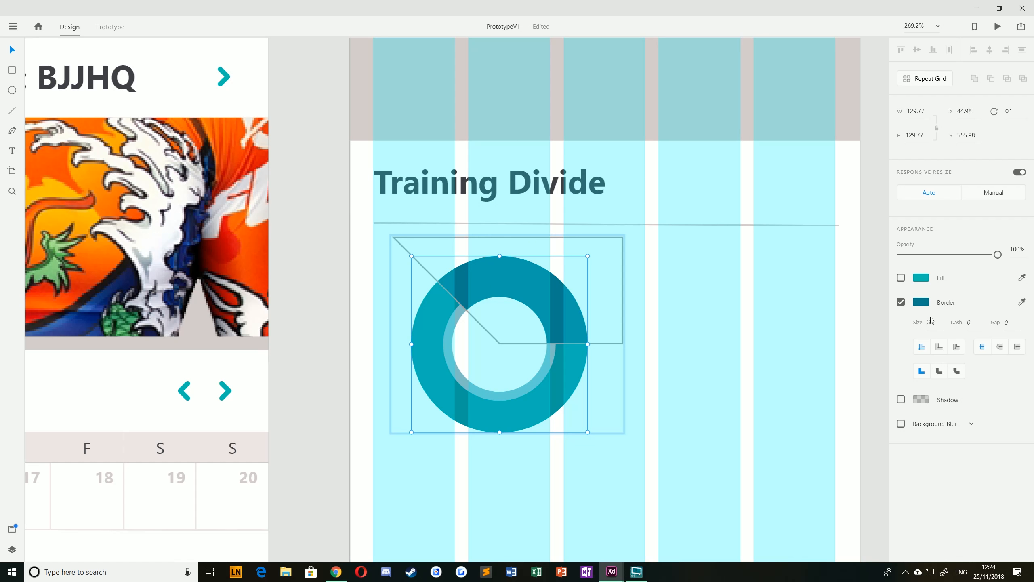
{"action": "left_click_drag", "start_coordinate": [935, 324], "coordinate": [923, 323]}
{"action": "type", "text": "24"}
{"action": "key", "text": "Return"}
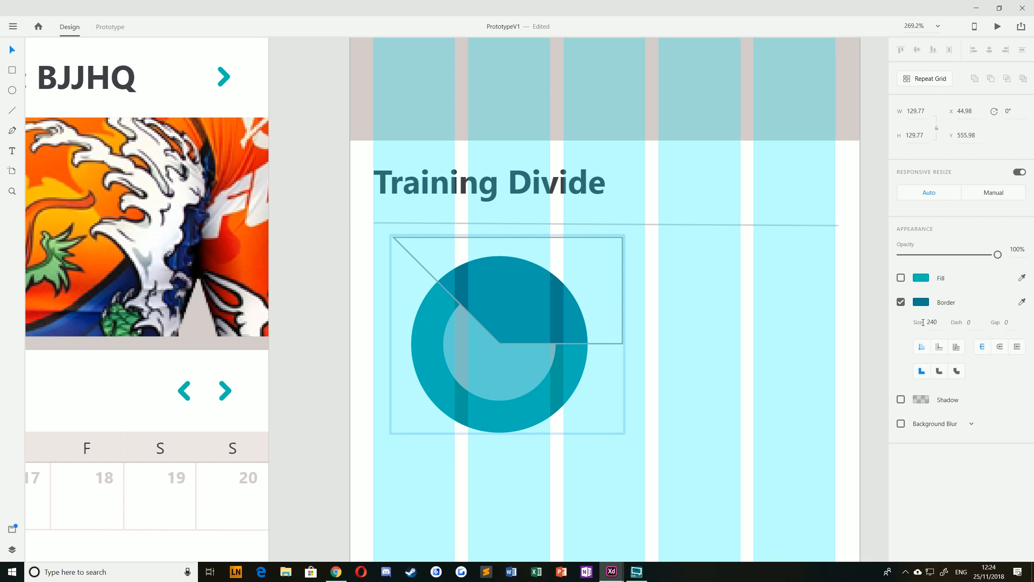
{"action": "left_click", "coordinate": [934, 322]}
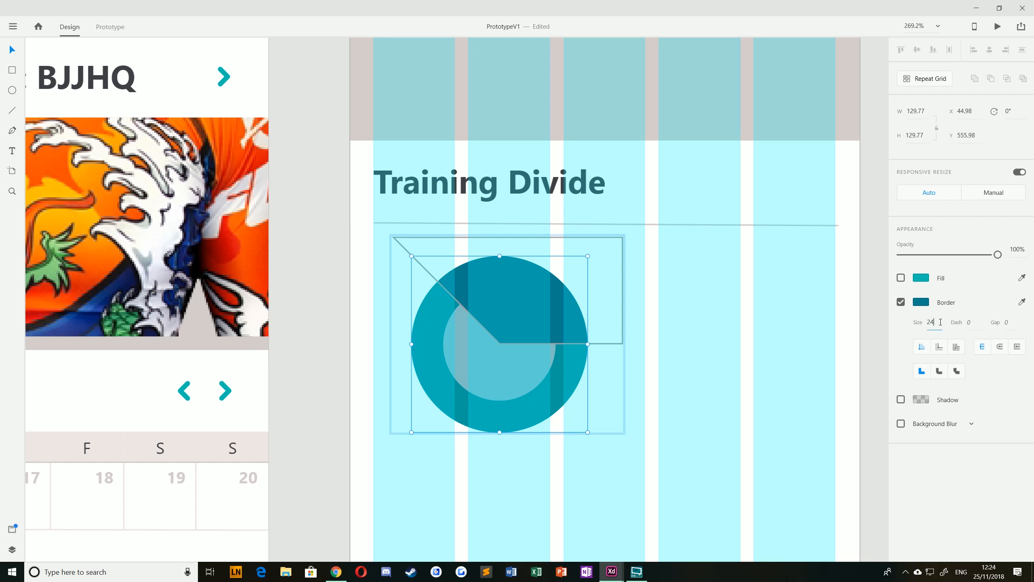
{"action": "key", "text": "Return"}
{"action": "left_click", "coordinate": [332, 318]}
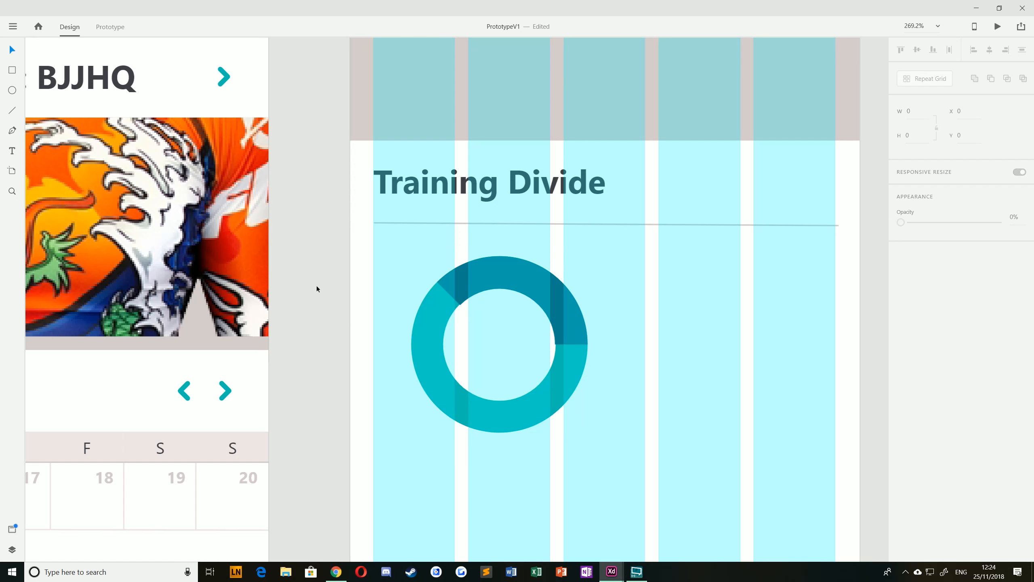
Step: Fine-tune the masked dark blue ring's border size to 23.5 to match the teal ring's thickness
{"action": "left_click", "coordinate": [528, 287]}
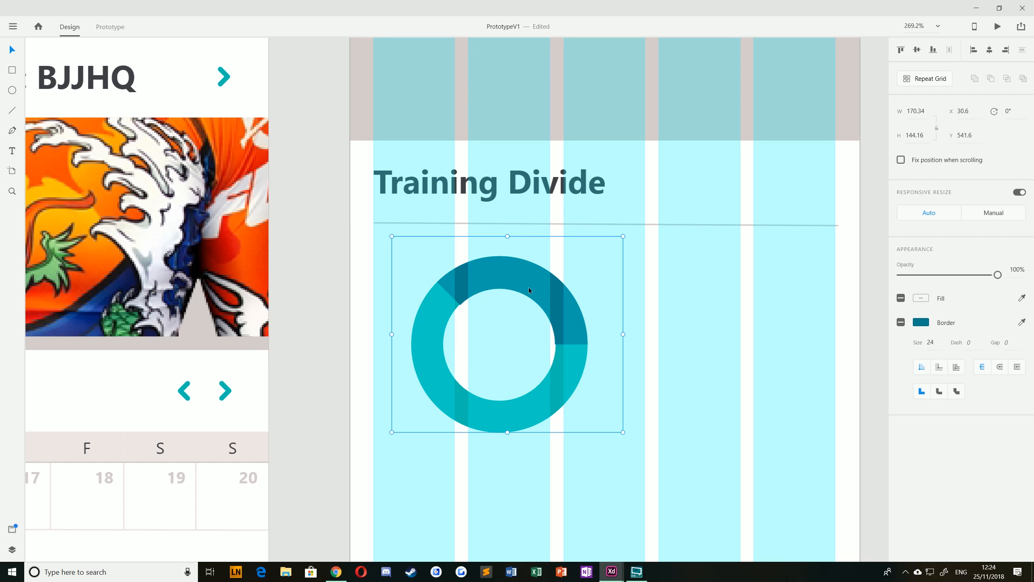
{"action": "double_click", "coordinate": [511, 276]}
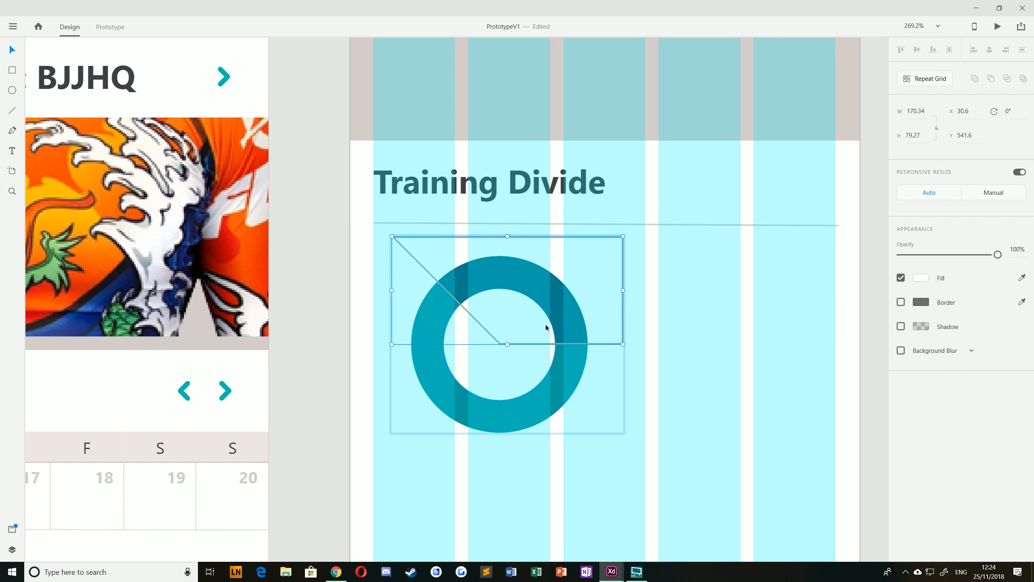
{"action": "left_click", "coordinate": [516, 281]}
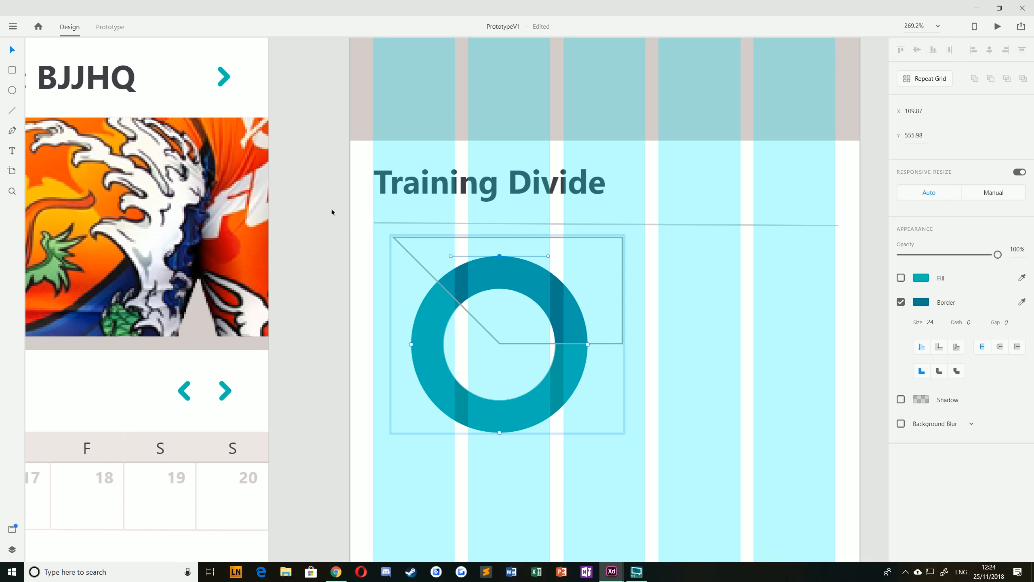
{"action": "key", "text": "Escape"}
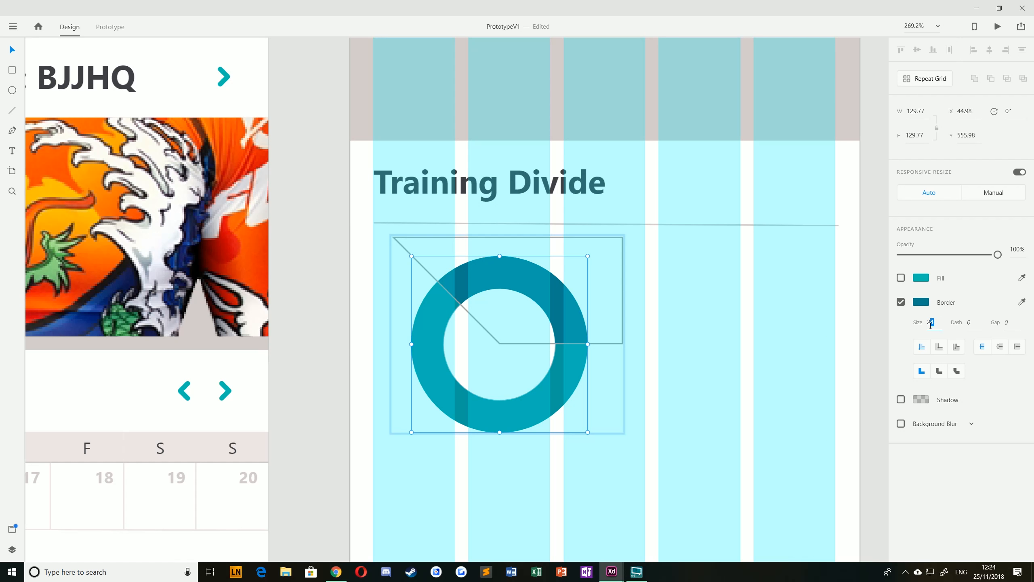
{"action": "type", "text": "3"}
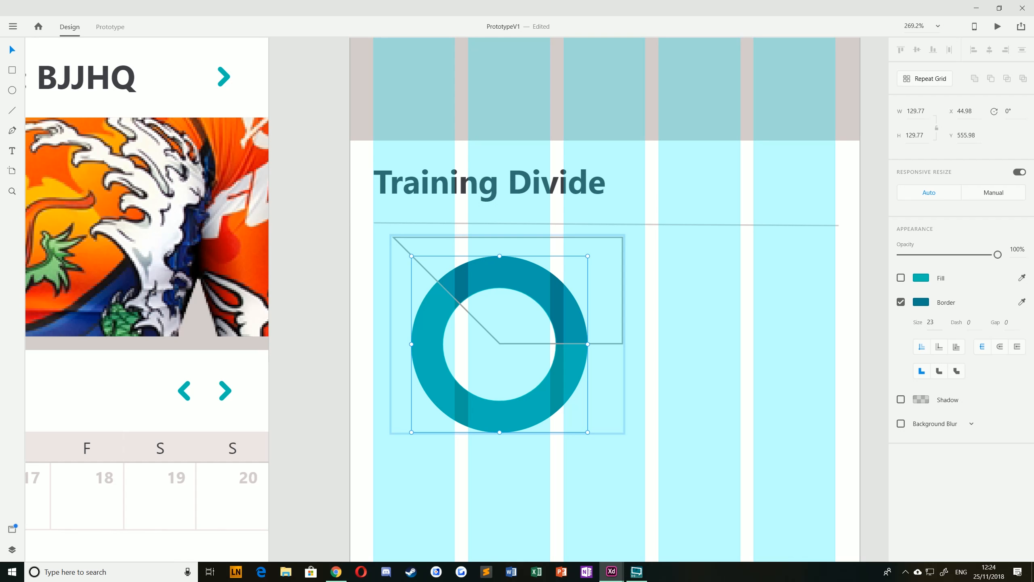
{"action": "left_click", "coordinate": [937, 321]}
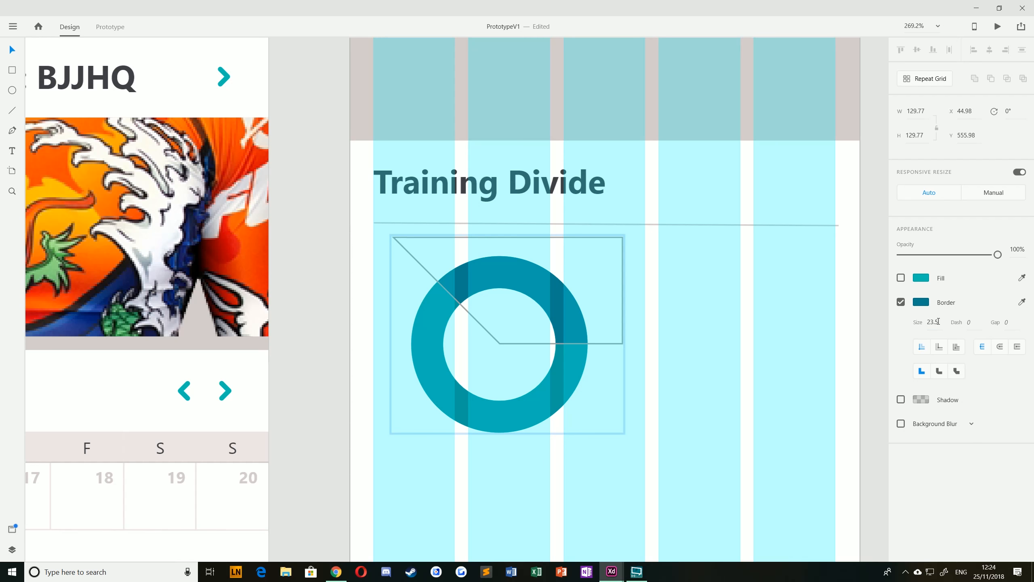
{"action": "left_click", "coordinate": [343, 285]}
Step: Examine the Training Divide chart and its legend in the ChokePointsV2 wireframe, and return to the PrototypeV1 document
{"action": "scroll", "coordinate": [554, 344], "scroll_direction": "down", "scroll_amount": 6}
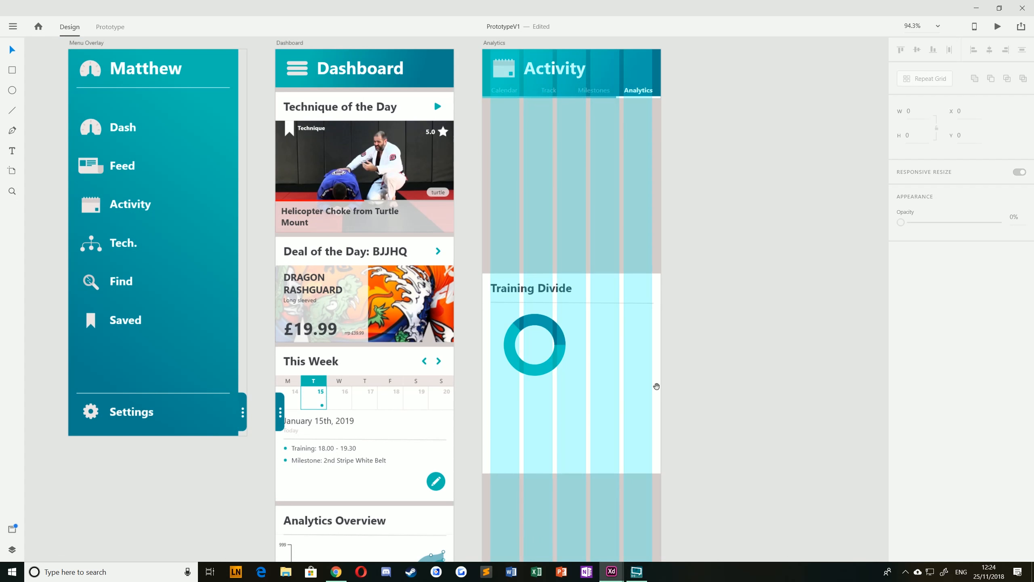
{"action": "scroll", "coordinate": [695, 402], "scroll_direction": "down", "scroll_amount": 1}
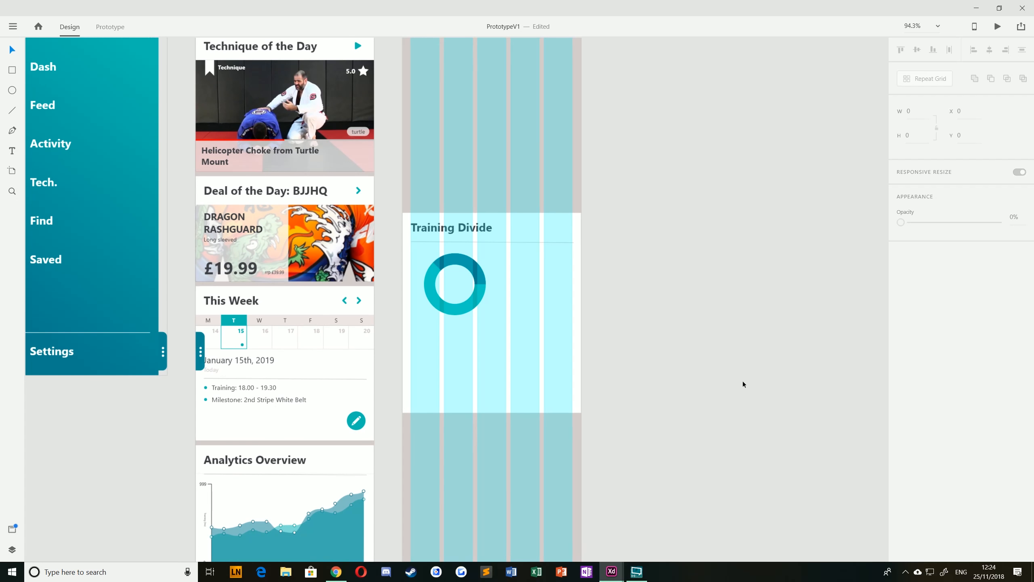
{"action": "scroll", "coordinate": [743, 386], "scroll_direction": "up", "scroll_amount": 4}
{"action": "key", "text": "ctrl+shift+apostrophe"}
{"action": "left_click_drag", "start_coordinate": [578, 291], "coordinate": [529, 293]}
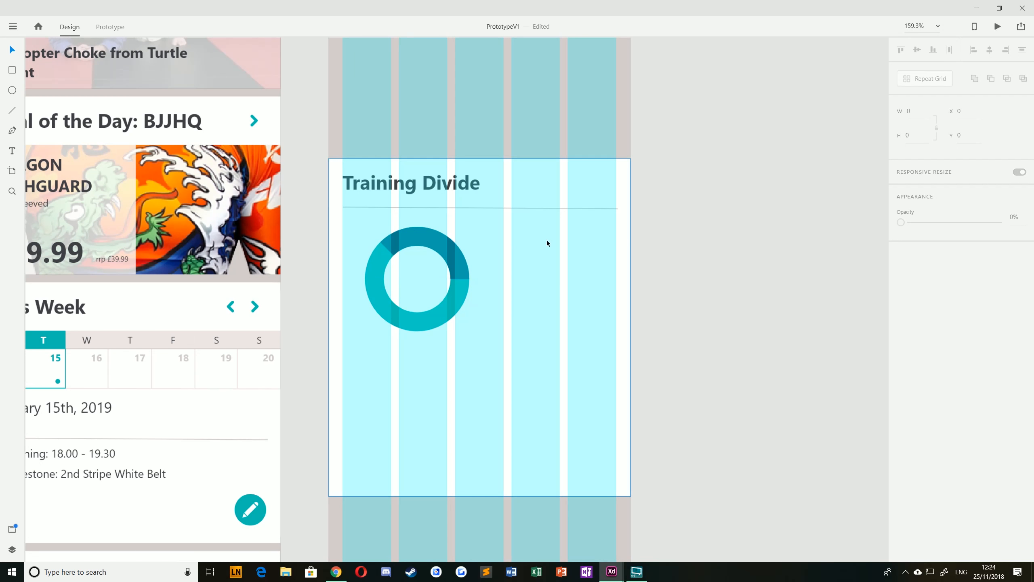
{"action": "left_click", "coordinate": [609, 573]}
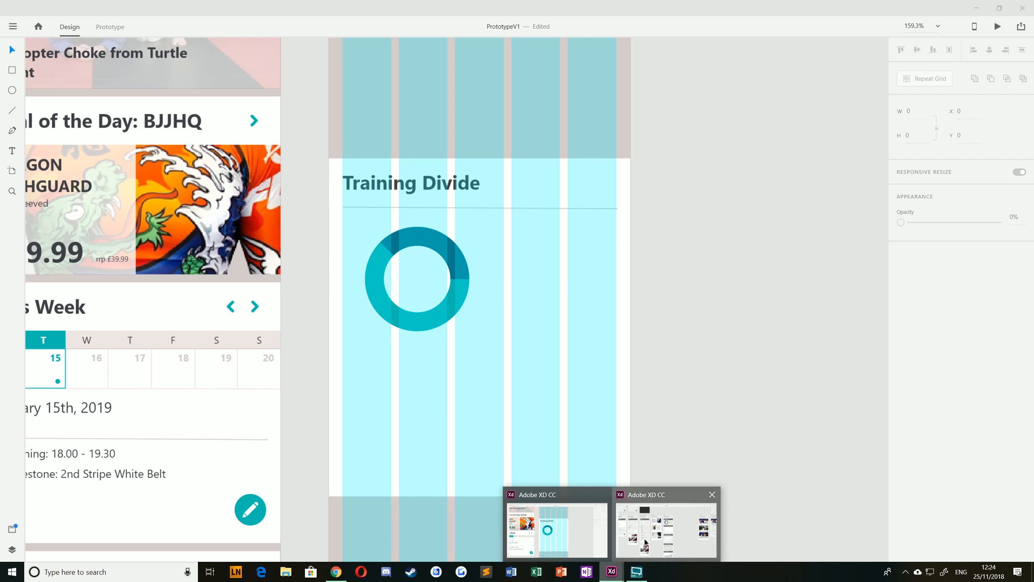
{"action": "left_click", "coordinate": [647, 541]}
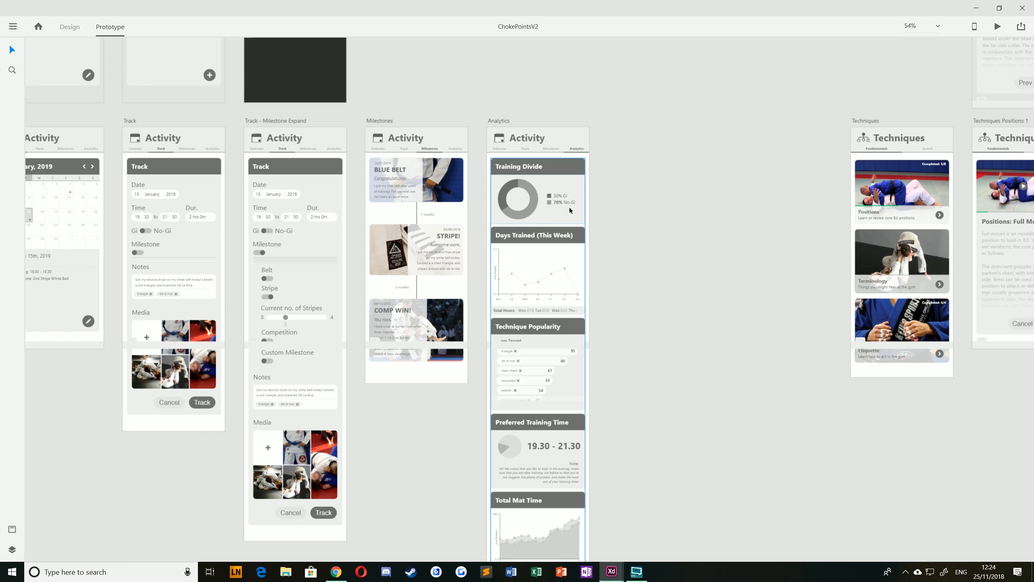
{"action": "mouse_move", "coordinate": [612, 573]}
{"action": "left_click", "coordinate": [576, 536]}
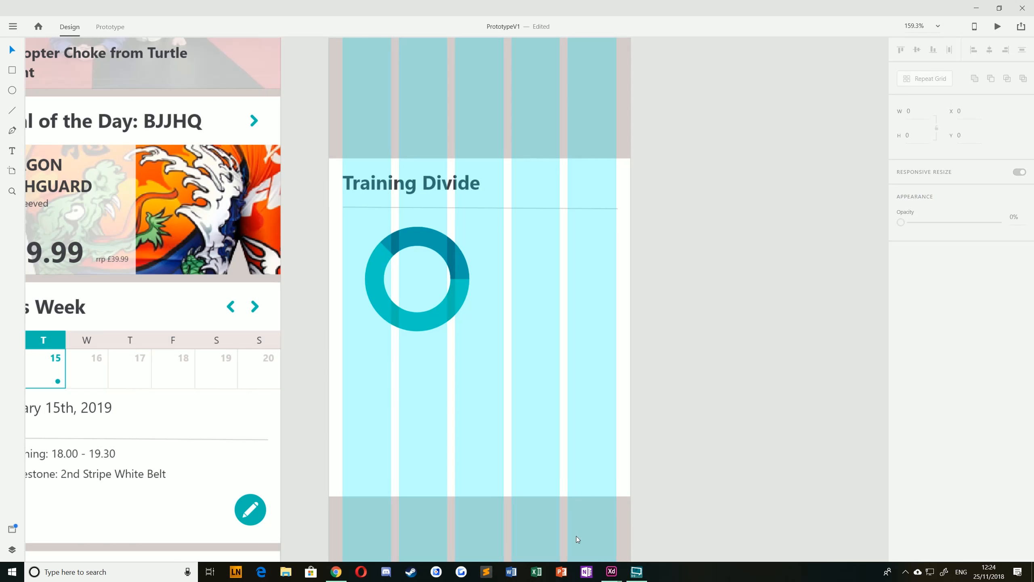
Step: Draw a small legend square beside the ring chart at X 240, Y 606 and size it 16 by 16
{"action": "scroll", "coordinate": [596, 245], "scroll_direction": "up", "scroll_amount": 1}
{"action": "key", "text": "ctrl+shift+apostrophe"}
{"action": "scroll", "coordinate": [383, 306], "scroll_direction": "down", "scroll_amount": 1}
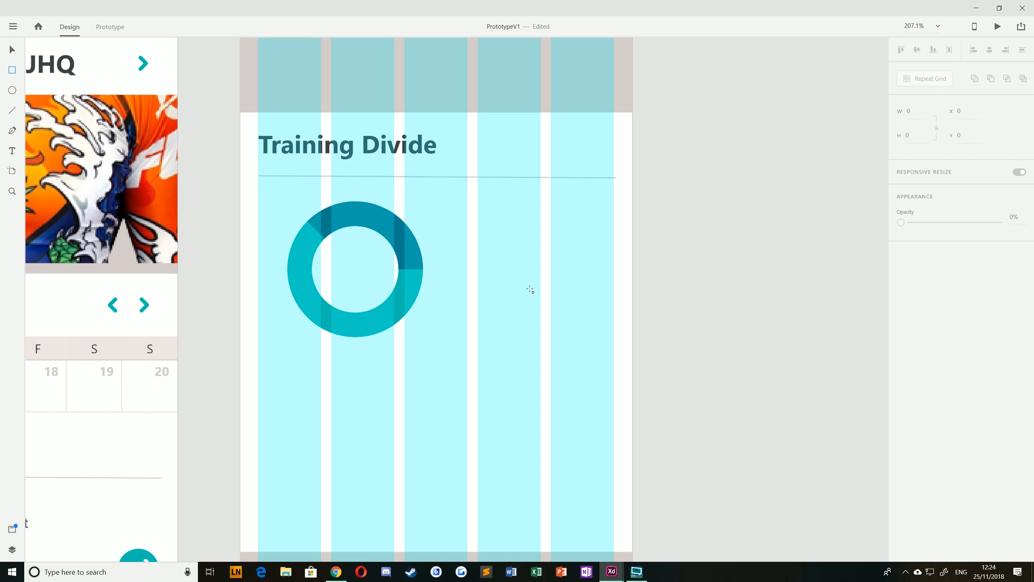
{"action": "left_click_drag", "start_coordinate": [507, 270], "coordinate": [490, 252]}
{"action": "left_click", "coordinate": [12, 49]}
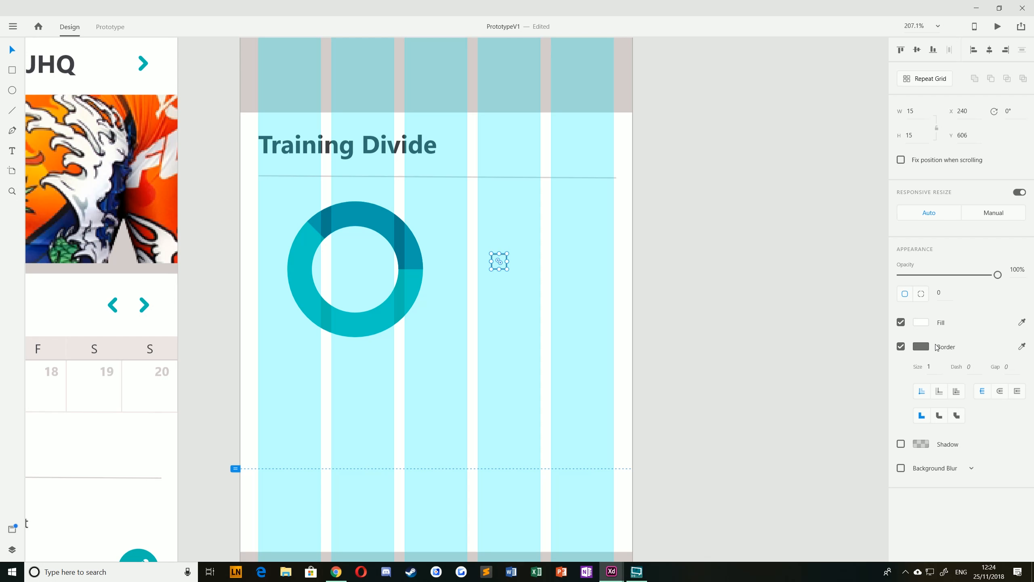
{"action": "left_click", "coordinate": [911, 112]}
{"action": "type", "text": "16"}
{"action": "key", "text": "Return"}
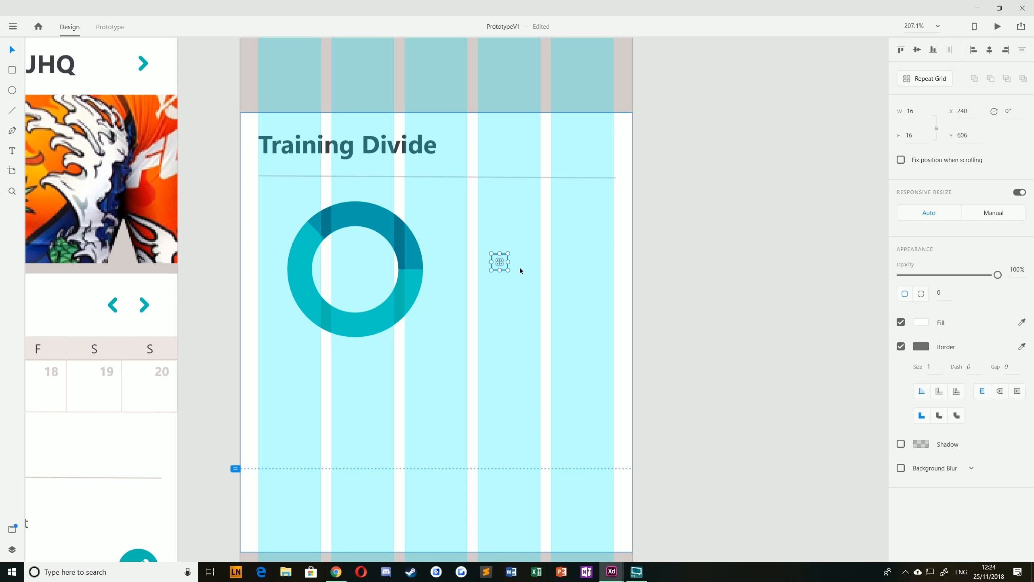
Step: Resize the legend square to 12 by 12 and move it closer to the ring chart, at X 217, Y 614
{"action": "left_click", "coordinate": [918, 113]}
{"action": "type", "text": "12"}
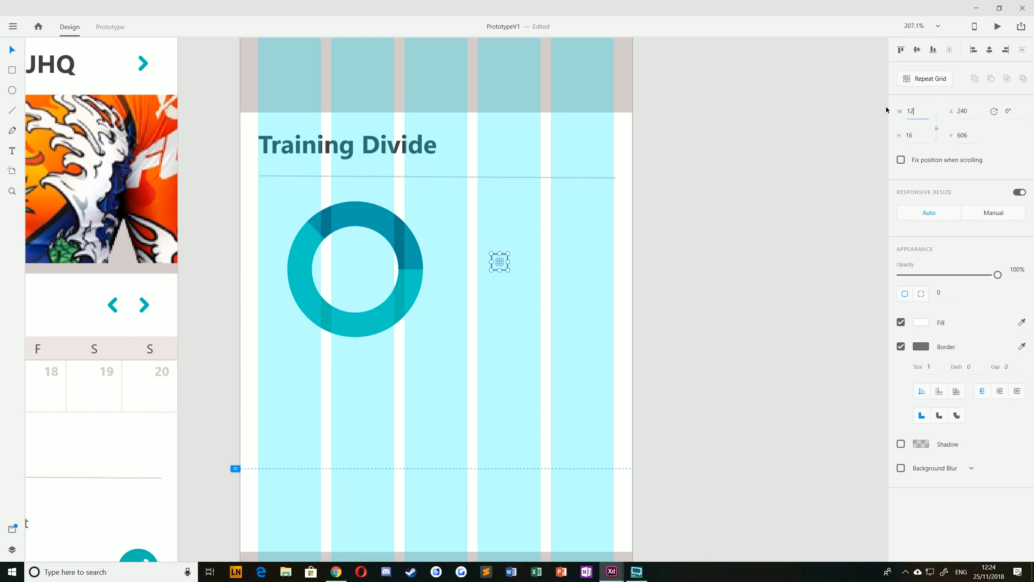
{"action": "key", "text": "Return"}
{"action": "left_click_drag", "start_coordinate": [496, 261], "coordinate": [468, 273]}
{"action": "scroll", "coordinate": [416, 270], "scroll_direction": "up", "scroll_amount": 5}
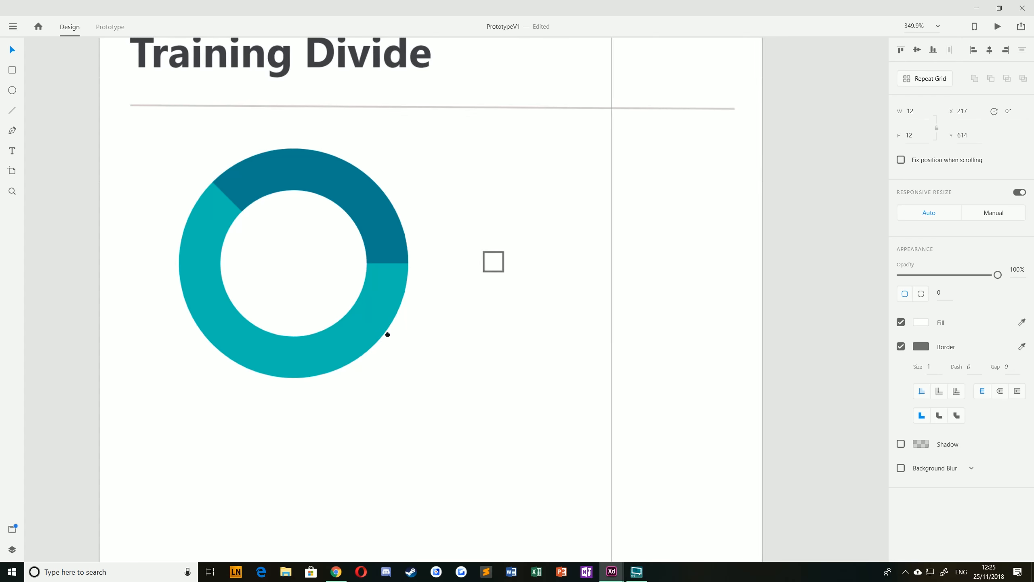
Step: Remove the legend square's border and fill it with the teal sampled from the ring chart
{"action": "left_click", "coordinate": [901, 346]}
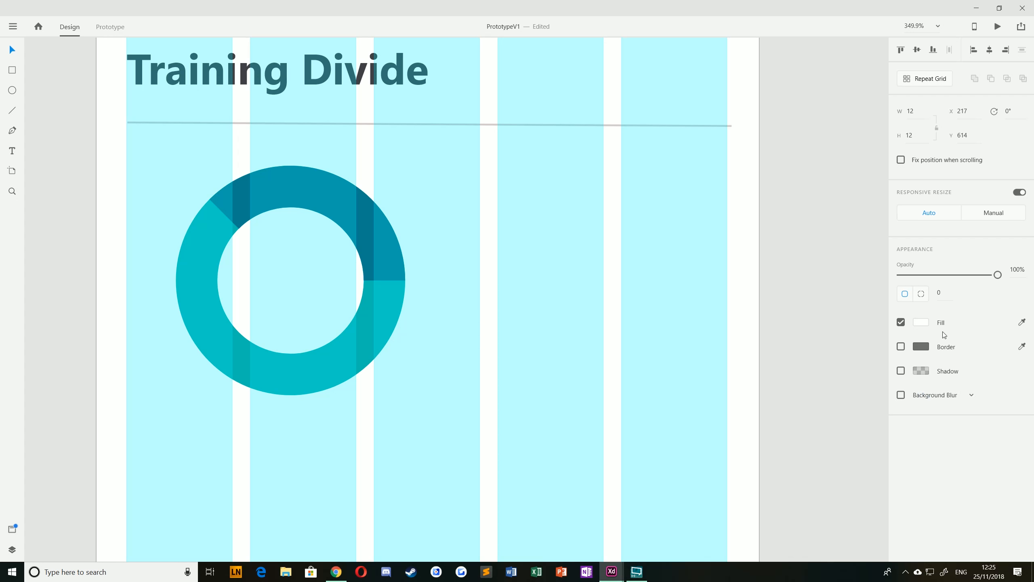
{"action": "left_click", "coordinate": [377, 344]}
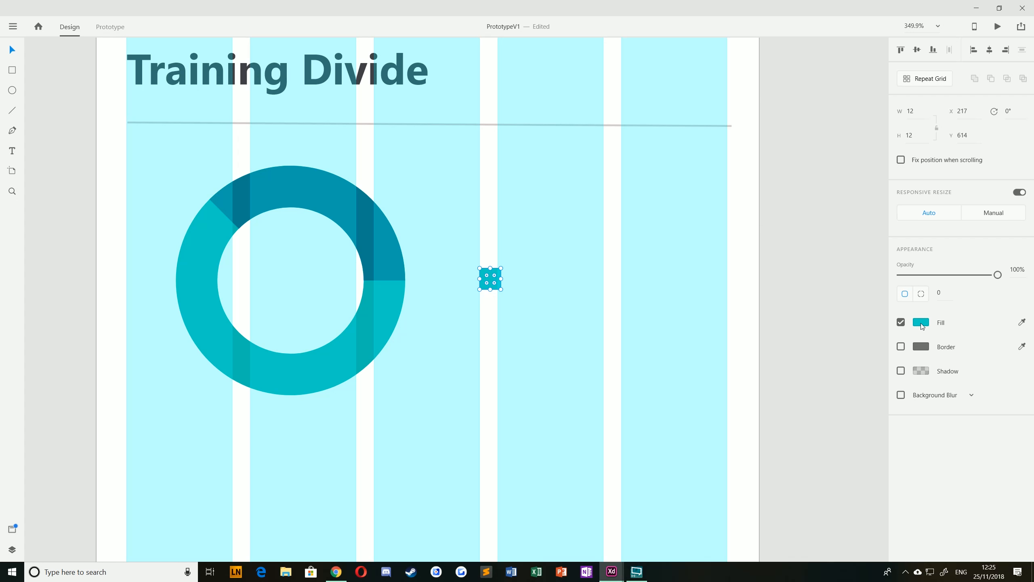
{"action": "left_click", "coordinate": [922, 323]}
{"action": "left_click", "coordinate": [830, 202]}
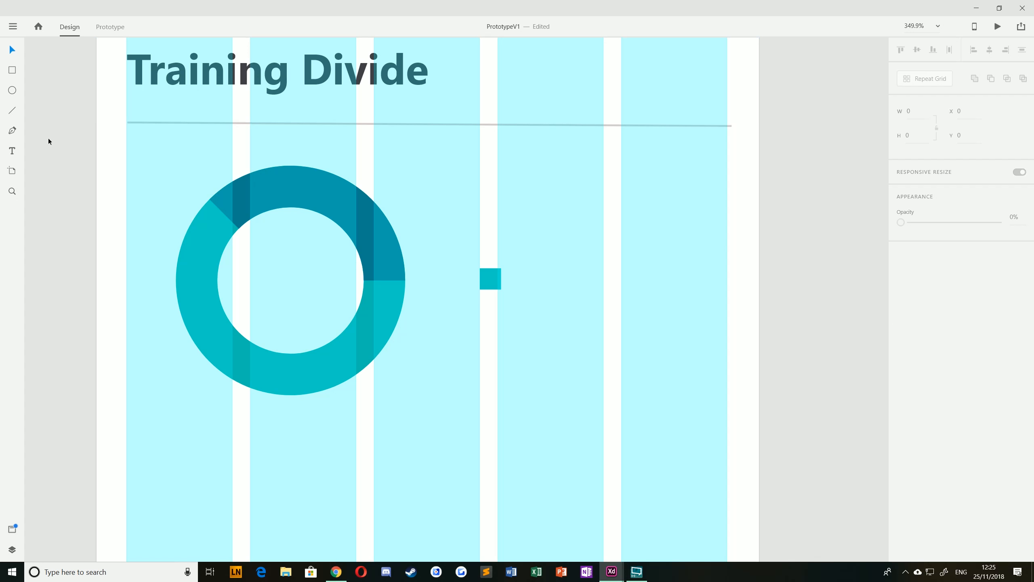
Step: Add the legend text "65% Gi" beside the ring chart and colour it with the dark grey swatch
{"action": "left_click", "coordinate": [564, 232]}
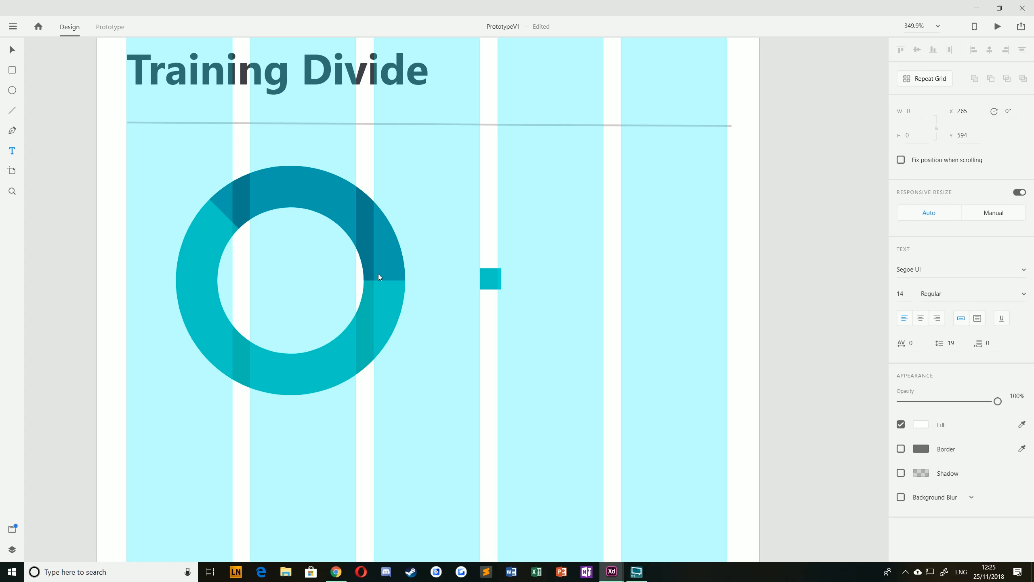
{"action": "type", "text": "65% Gi"}
{"action": "key", "text": "ctrl+a"}
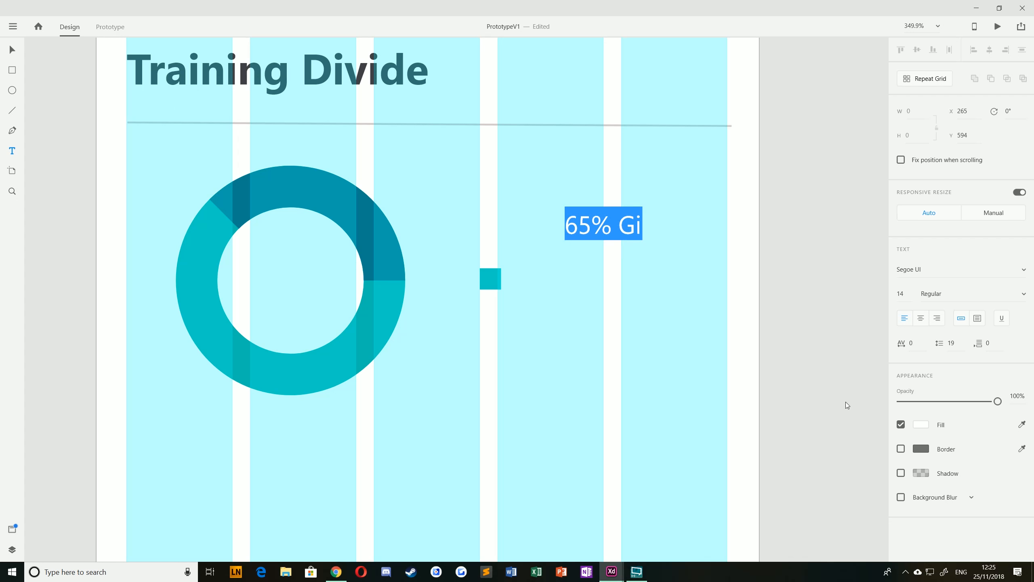
{"action": "left_click", "coordinate": [922, 425]}
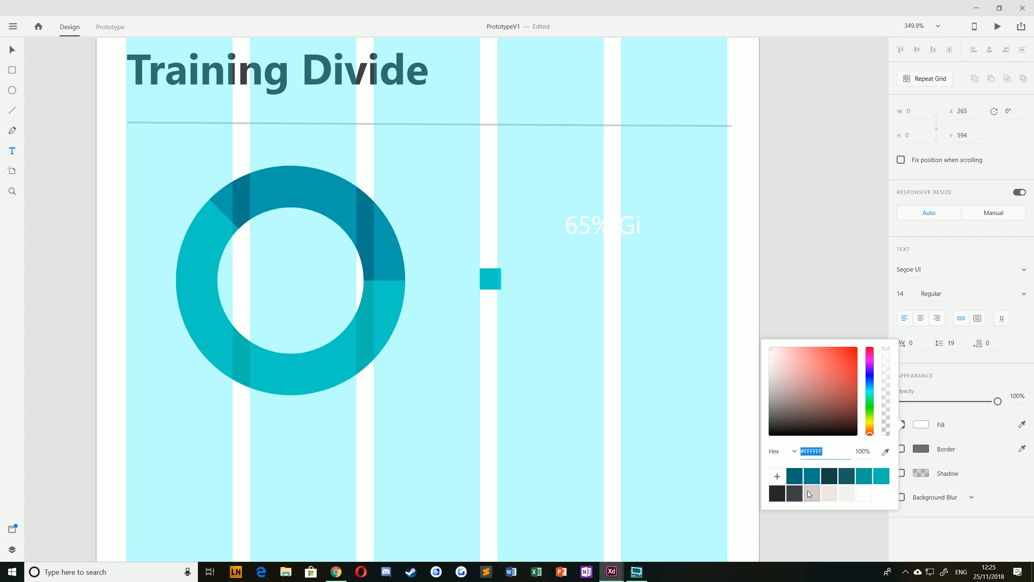
{"action": "left_click", "coordinate": [794, 493]}
Step: Set only the "65%" part of the legend text to the Bold font style
{"action": "left_click", "coordinate": [599, 229]}
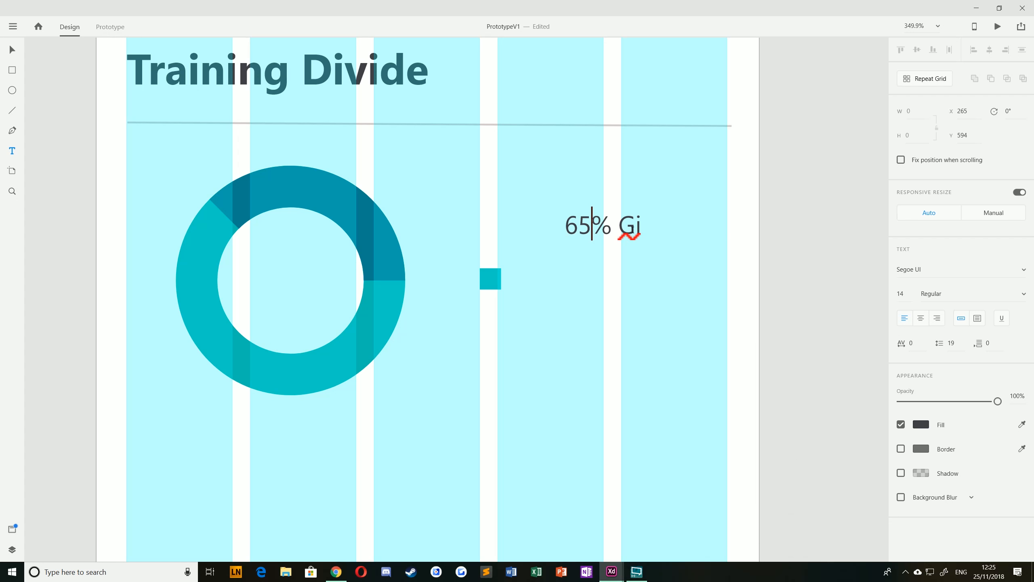
{"action": "key", "text": "End"}
{"action": "key", "text": "ctrl+a"}
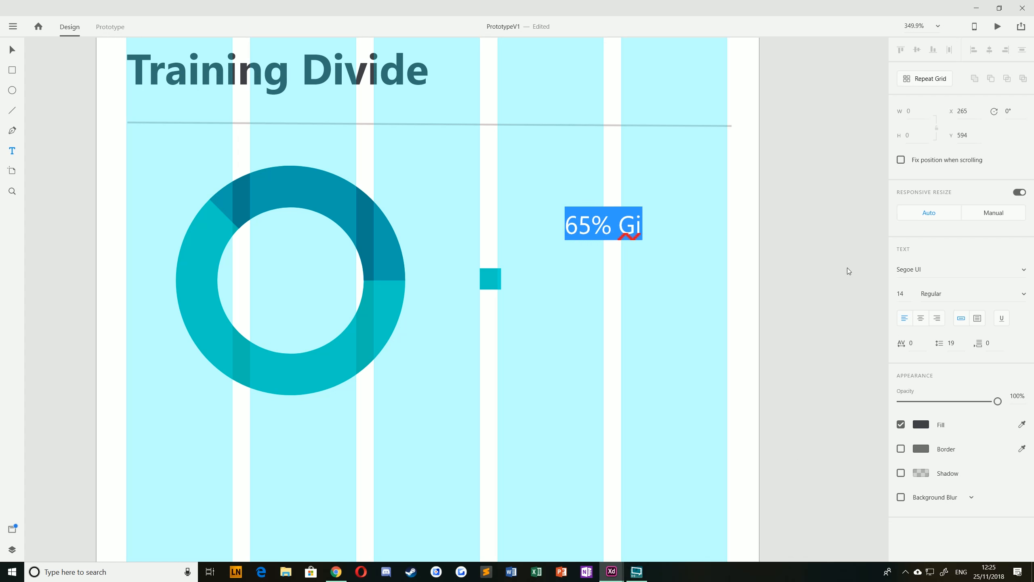
{"action": "left_click", "coordinate": [582, 213]}
{"action": "left_click_drag", "start_coordinate": [613, 225], "coordinate": [565, 225]}
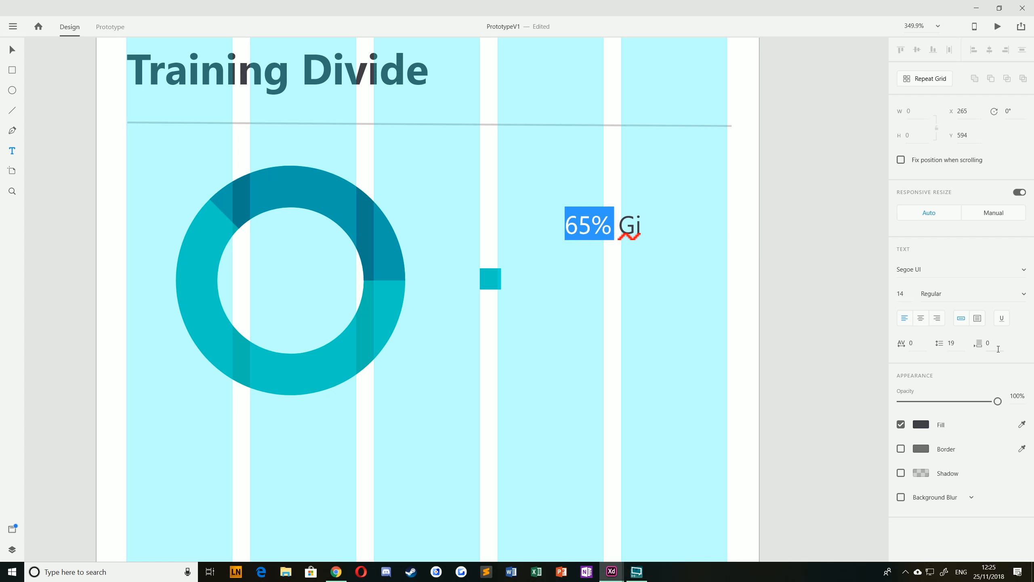
{"action": "left_click", "coordinate": [1009, 294]}
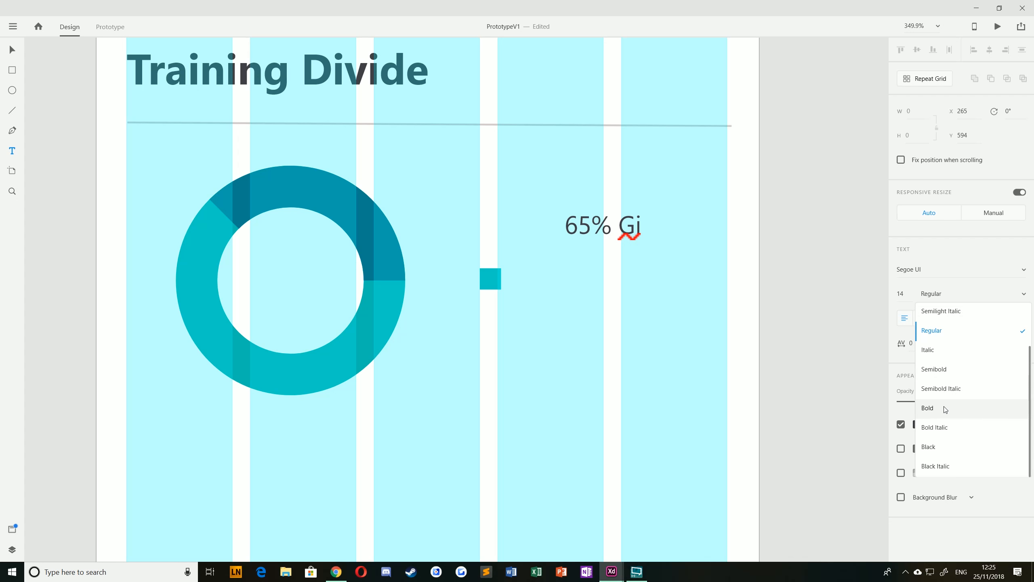
{"action": "left_click", "coordinate": [945, 408]}
{"action": "left_click", "coordinate": [633, 240]}
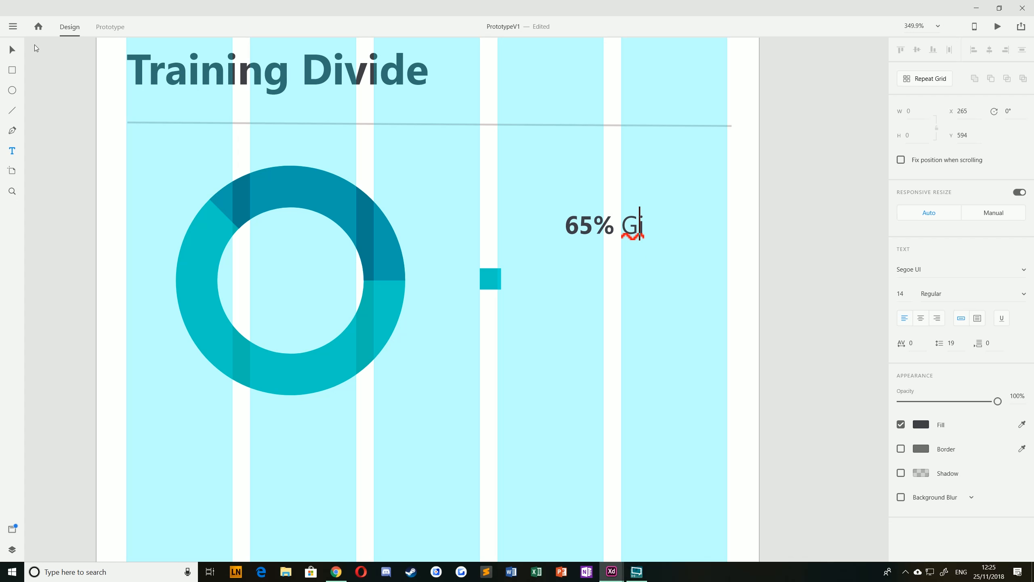
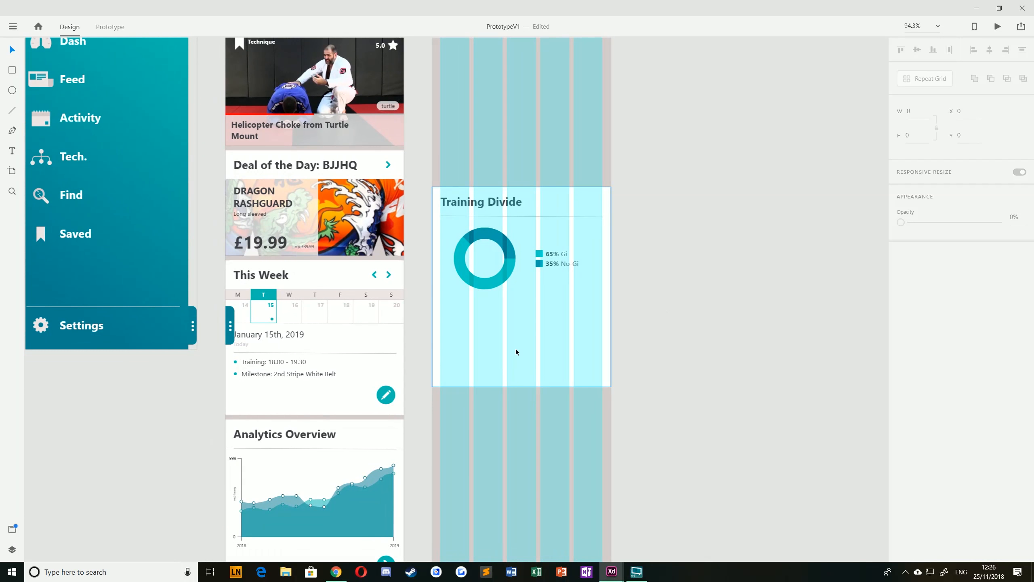
Step: Shorten the white Training Divide card from its lower edge to a height of 250
{"action": "left_click", "coordinate": [522, 379]}
{"action": "left_click_drag", "start_coordinate": [522, 385], "coordinate": [517, 306]}
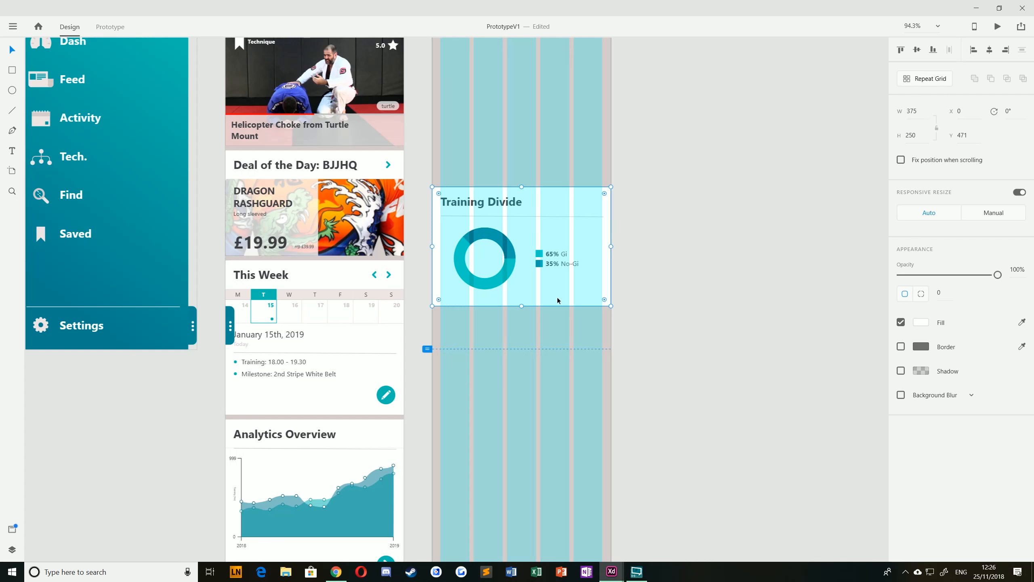
{"action": "left_click", "coordinate": [680, 127]}
Step: Hide the column layout grid on the Analytics artboard
{"action": "scroll", "coordinate": [420, 102], "scroll_direction": "up", "scroll_amount": 5}
{"action": "left_click", "coordinate": [446, 129]}
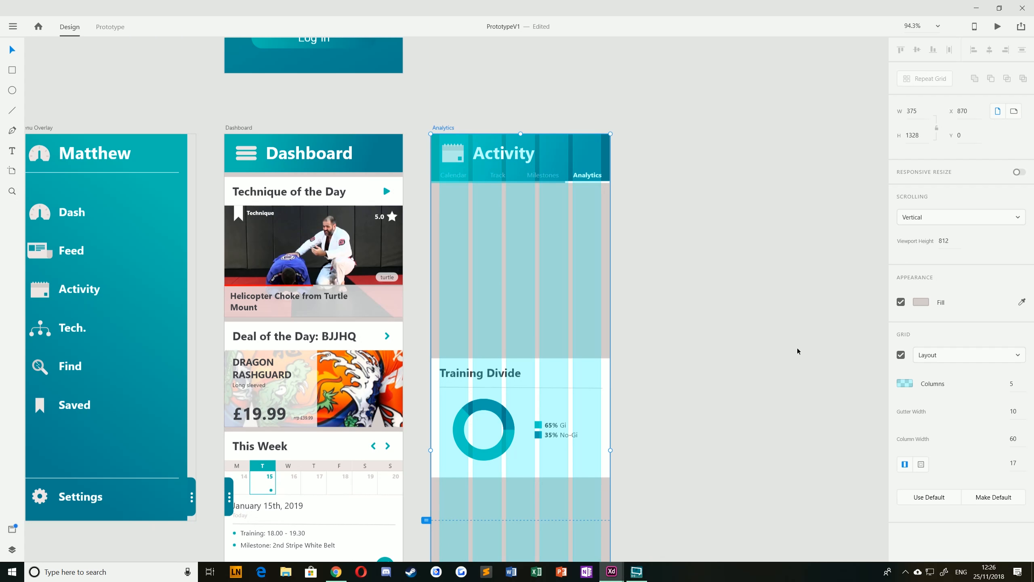
{"action": "left_click", "coordinate": [900, 355]}
{"action": "left_click", "coordinate": [774, 341]}
Step: Examine the Analytics screen in the ChokePointsV2 wireframe and return to the PrototypeV1 document
{"action": "left_click_drag", "start_coordinate": [696, 427], "coordinate": [684, 298]}
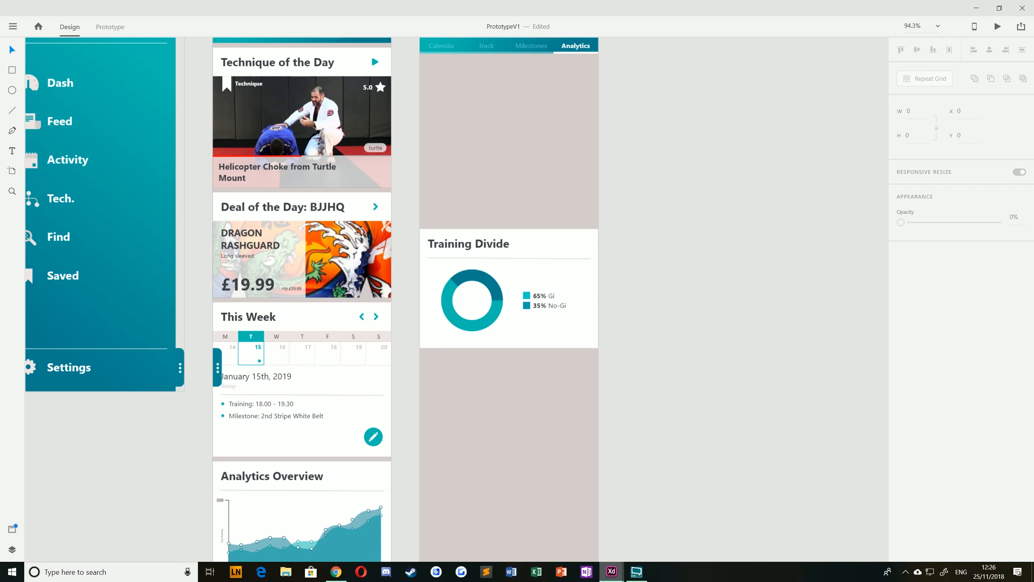
{"action": "mouse_move", "coordinate": [613, 575]}
{"action": "left_click", "coordinate": [670, 526]}
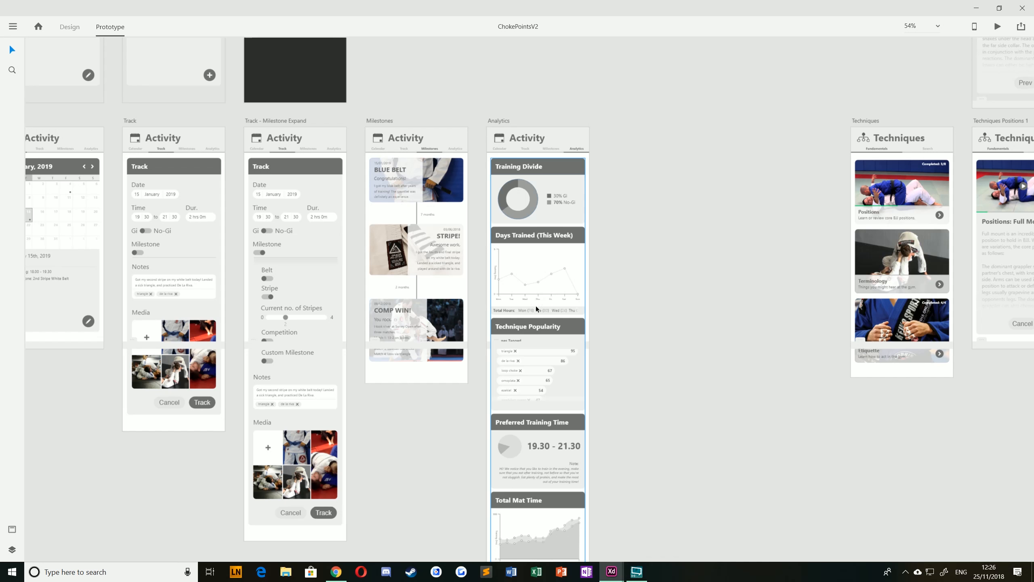
{"action": "mouse_move", "coordinate": [613, 576]}
{"action": "left_click", "coordinate": [584, 538]}
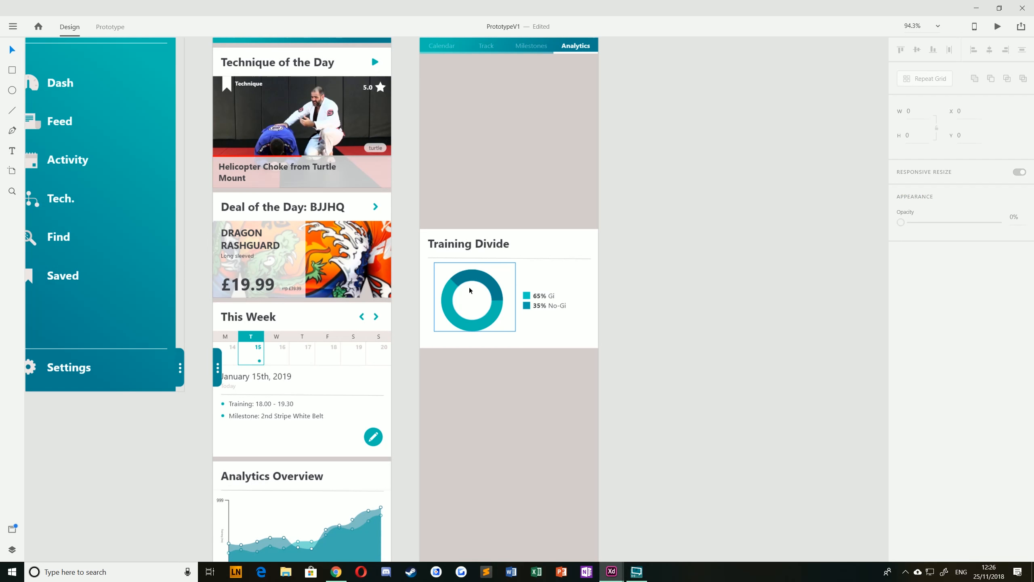
Step: Shrink the white inner circle of the ring chart about its centre to 62.87 by 62.87
{"action": "scroll", "coordinate": [472, 291], "scroll_direction": "up", "scroll_amount": 5}
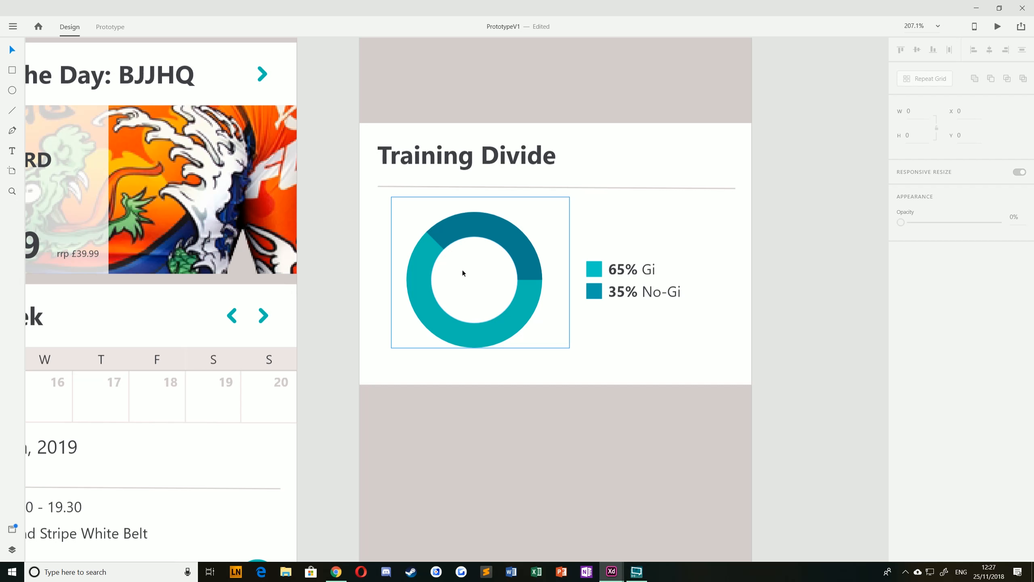
{"action": "double_click", "coordinate": [462, 287]}
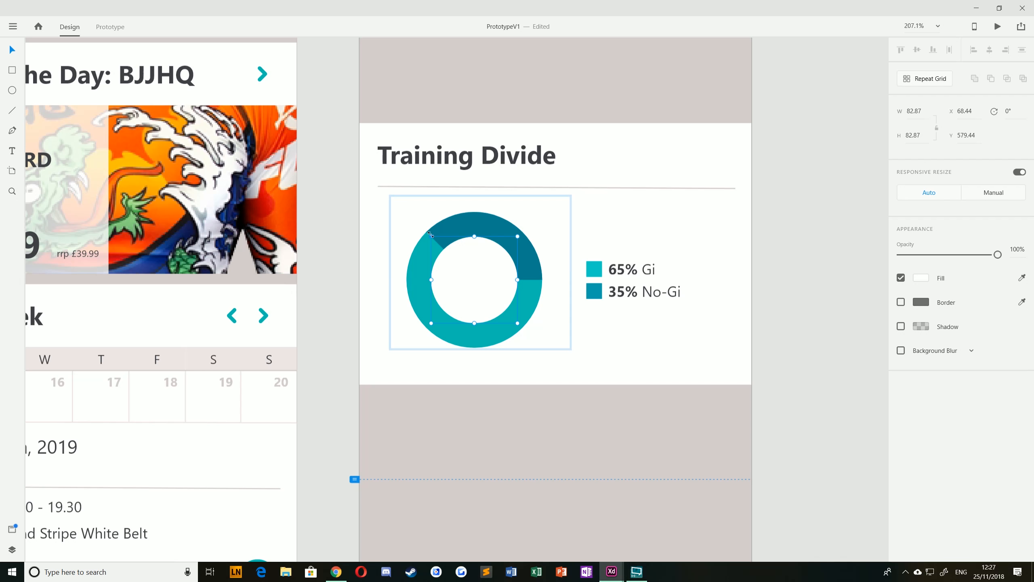
{"action": "left_click_drag", "start_coordinate": [432, 236], "coordinate": [441, 247]}
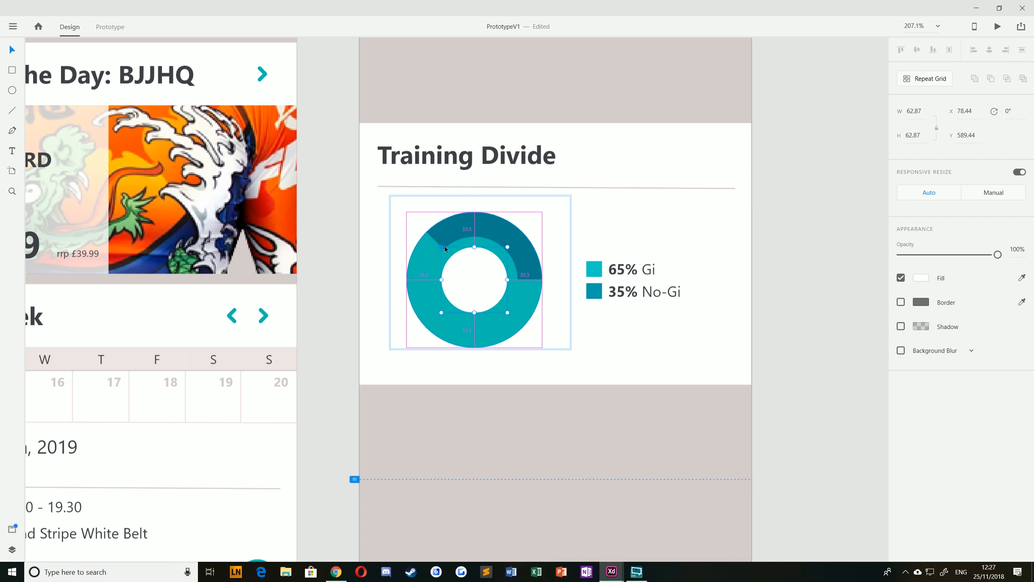
Step: Set the border size of the masked dark blue ring to 40
{"action": "left_click", "coordinate": [471, 228]}
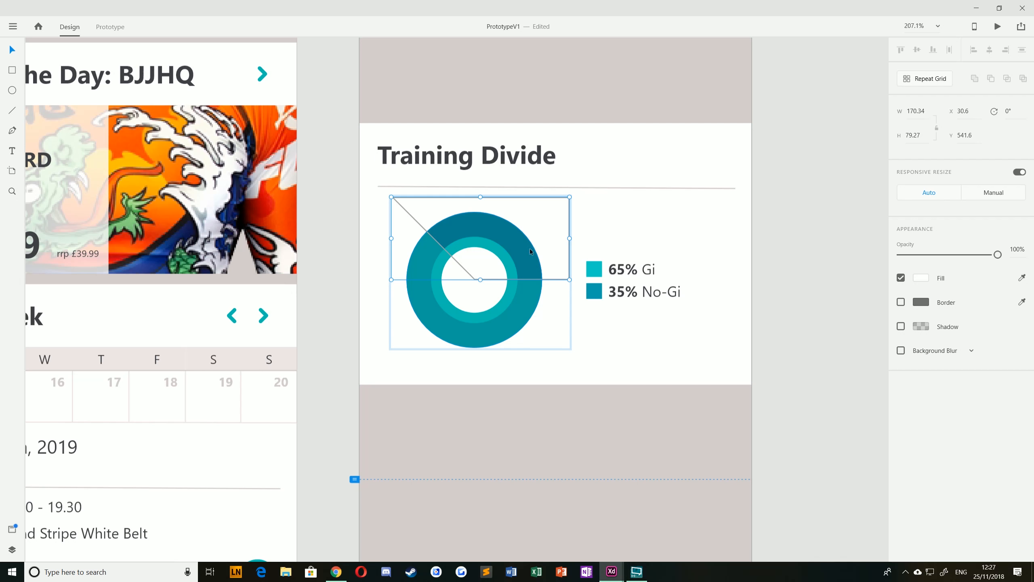
{"action": "double_click", "coordinate": [499, 229]}
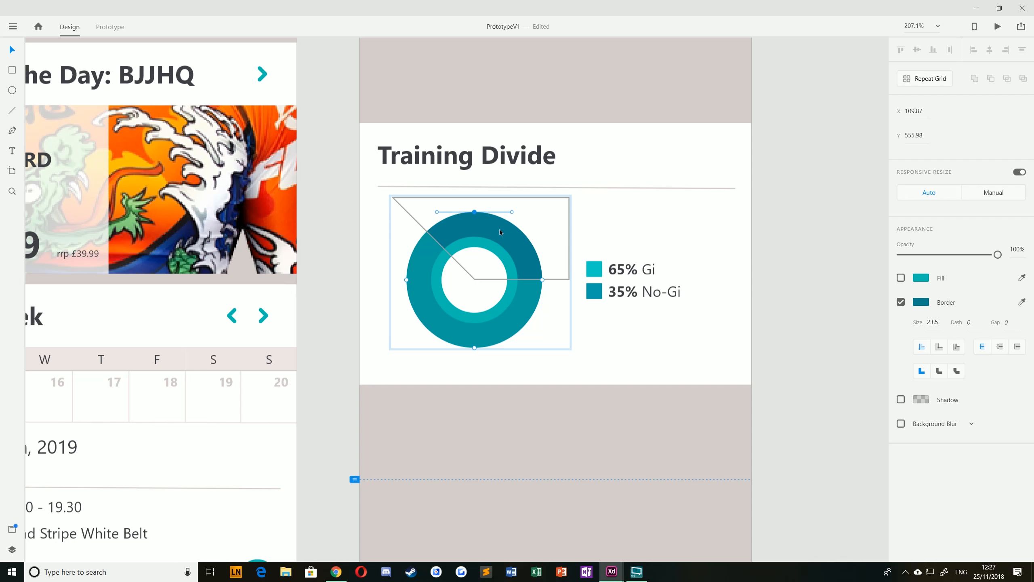
{"action": "left_click", "coordinate": [413, 232]}
{"action": "double_click", "coordinate": [468, 230]}
{"action": "left_click", "coordinate": [404, 225]}
{"action": "left_click", "coordinate": [470, 234]}
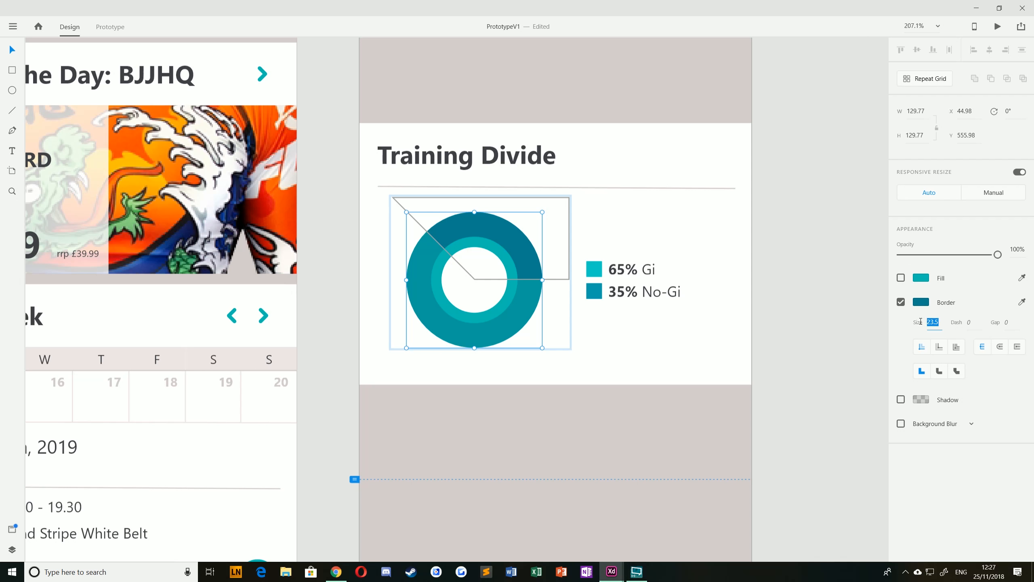
{"action": "type", "text": "40"}
{"action": "key", "text": "Return"}
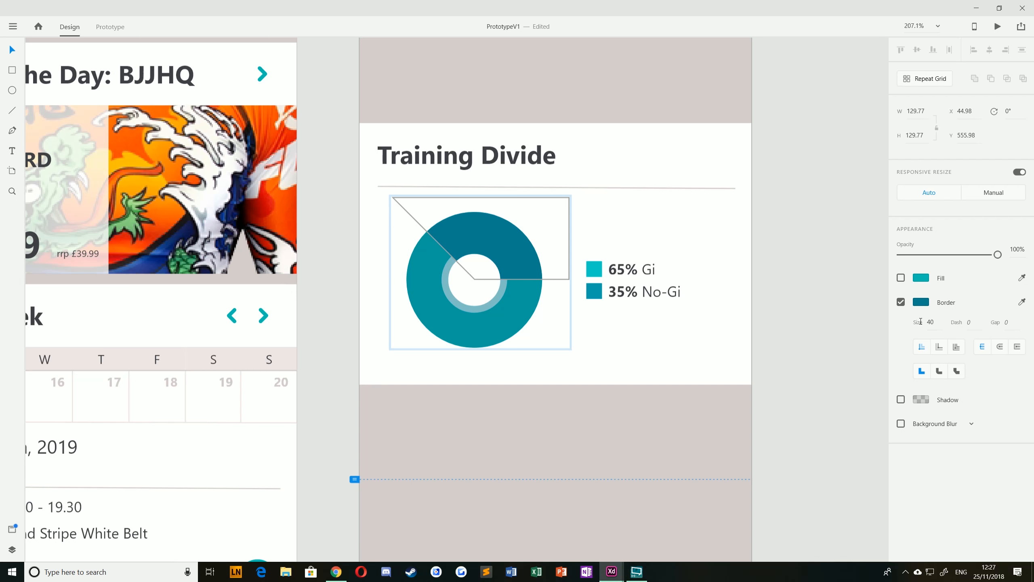
Step: Enlarge the white inner circle slightly so both ring segments share one even inner edge
{"action": "left_click", "coordinate": [372, 244]}
{"action": "left_click", "coordinate": [463, 282]}
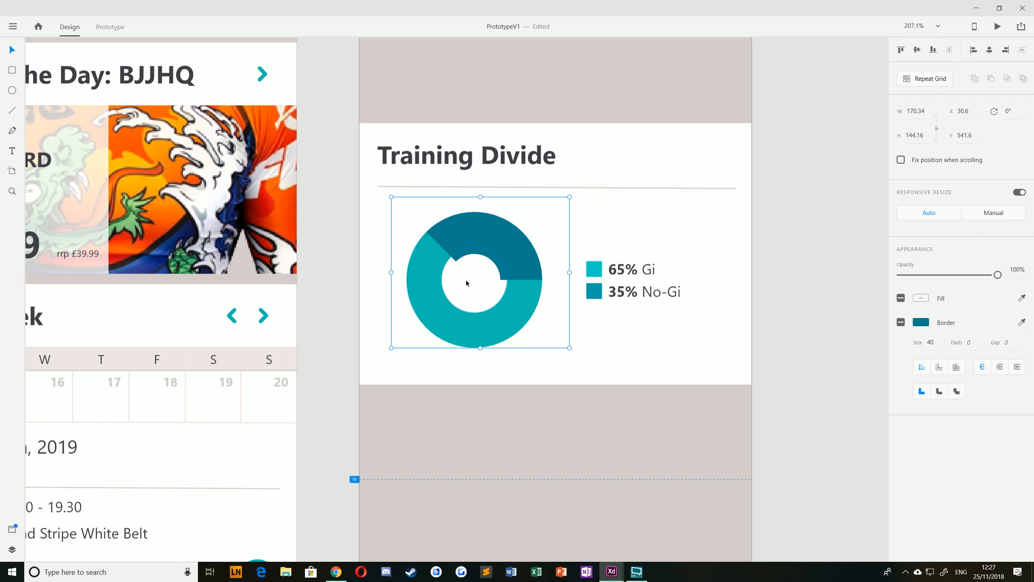
{"action": "double_click", "coordinate": [474, 285]}
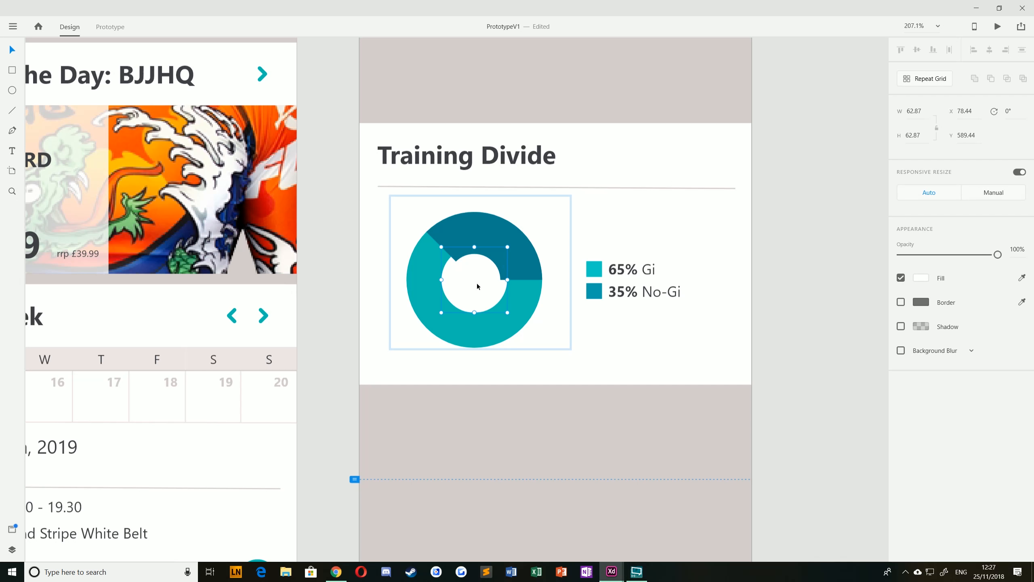
{"action": "mouse_move", "coordinate": [441, 247]}
{"action": "left_mouse_down"}
{"action": "mouse_move", "coordinate": [430, 236]}
{"action": "mouse_move", "coordinate": [439, 243]}
{"action": "left_mouse_up"}
{"action": "left_click", "coordinate": [347, 257]}
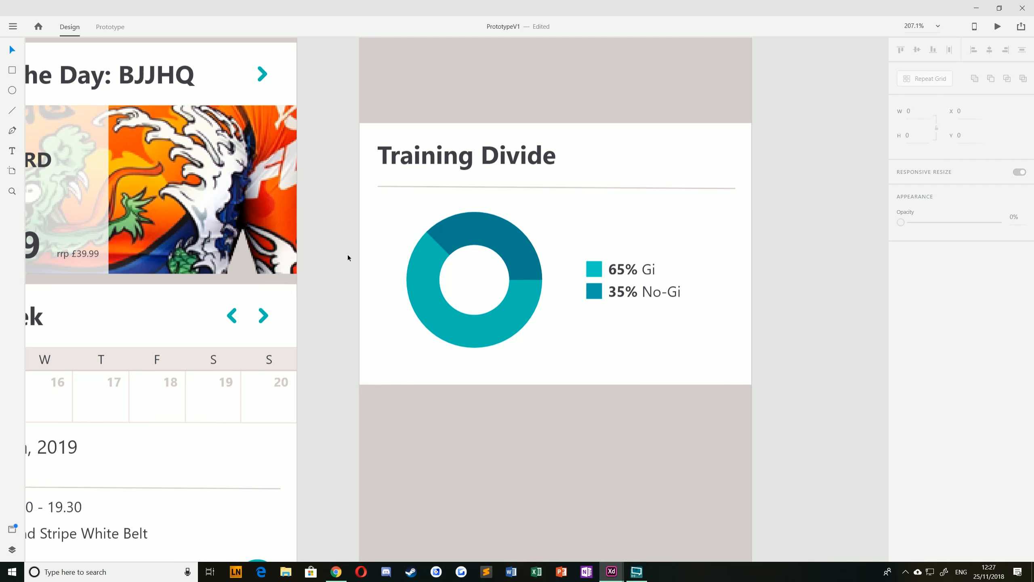
Step: Scale the whole ring chart group up proportionally to about 196 by 166
{"action": "scroll", "coordinate": [339, 360], "scroll_direction": "down", "scroll_amount": 2}
{"action": "scroll", "coordinate": [314, 358], "scroll_direction": "right", "scroll_amount": 3}
{"action": "scroll", "coordinate": [314, 358], "scroll_direction": "down", "scroll_amount": 1}
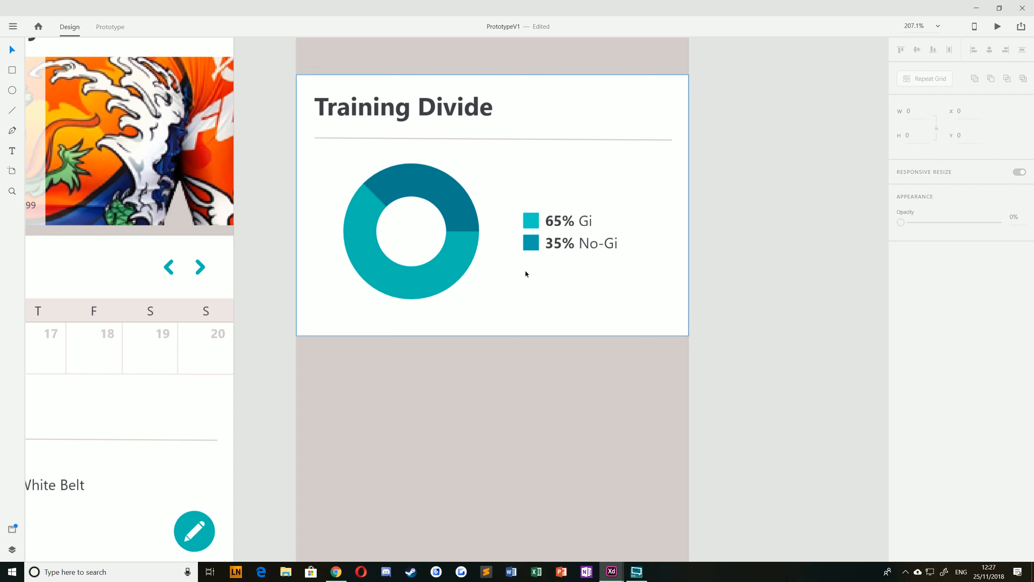
{"action": "scroll", "coordinate": [526, 274], "scroll_direction": "up", "scroll_amount": 2}
{"action": "scroll", "coordinate": [526, 273], "scroll_direction": "right", "scroll_amount": 1}
{"action": "left_click", "coordinate": [405, 326]}
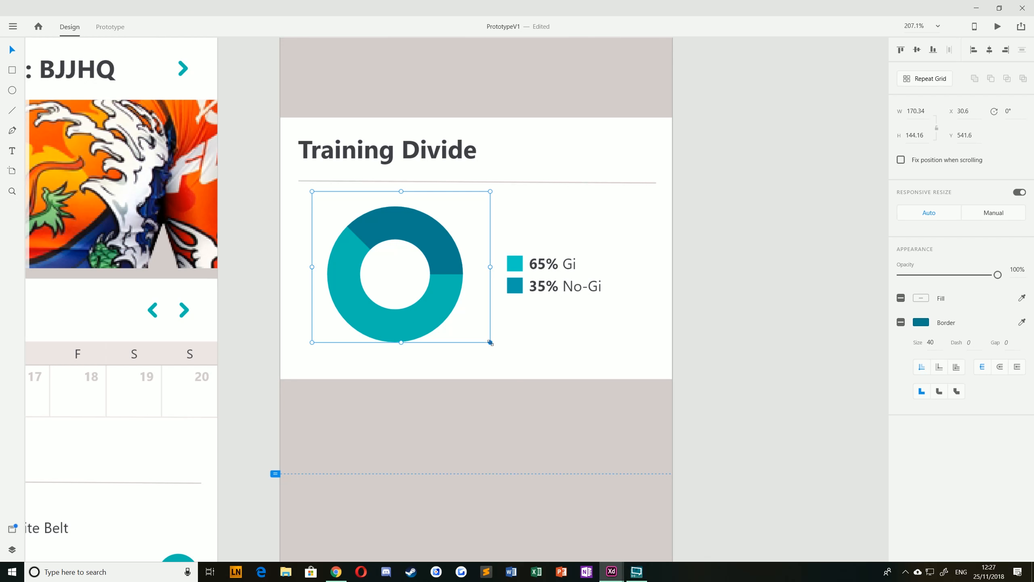
{"action": "left_click_drag", "start_coordinate": [490, 343], "coordinate": [511, 356]}
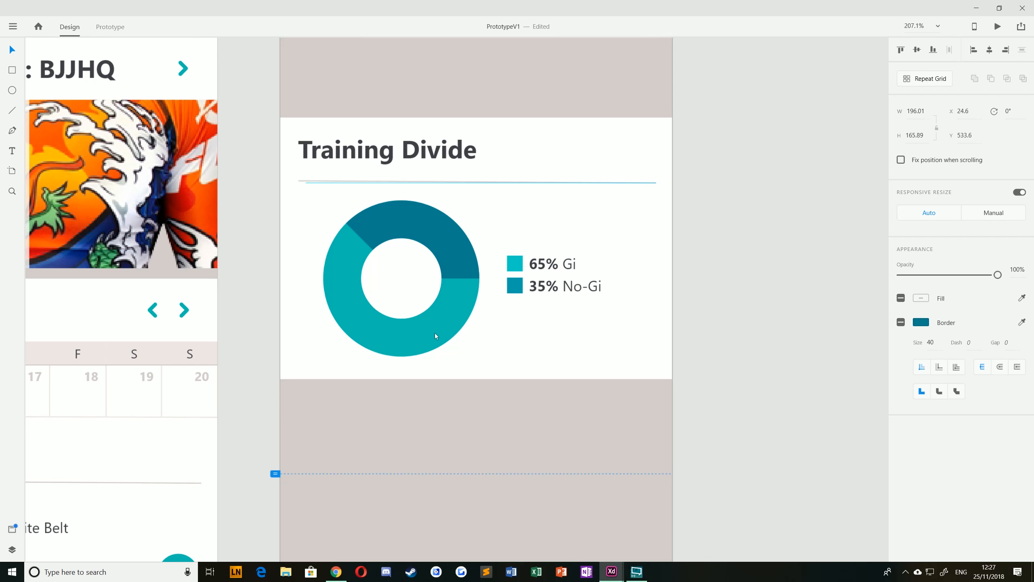
Step: Move the ring chart to X 24.6, Y 537.6 and adjust its placement together with the legend
{"action": "mouse_move", "coordinate": [435, 334]}
{"action": "left_mouse_down"}
{"action": "mouse_move", "coordinate": [413, 339]}
{"action": "mouse_move", "coordinate": [431, 340]}
{"action": "left_mouse_up"}
{"action": "key", "text": "Right"}
{"action": "key", "text": "Right"}
{"action": "key", "text": "Right"}
{"action": "key", "text": "Right"}
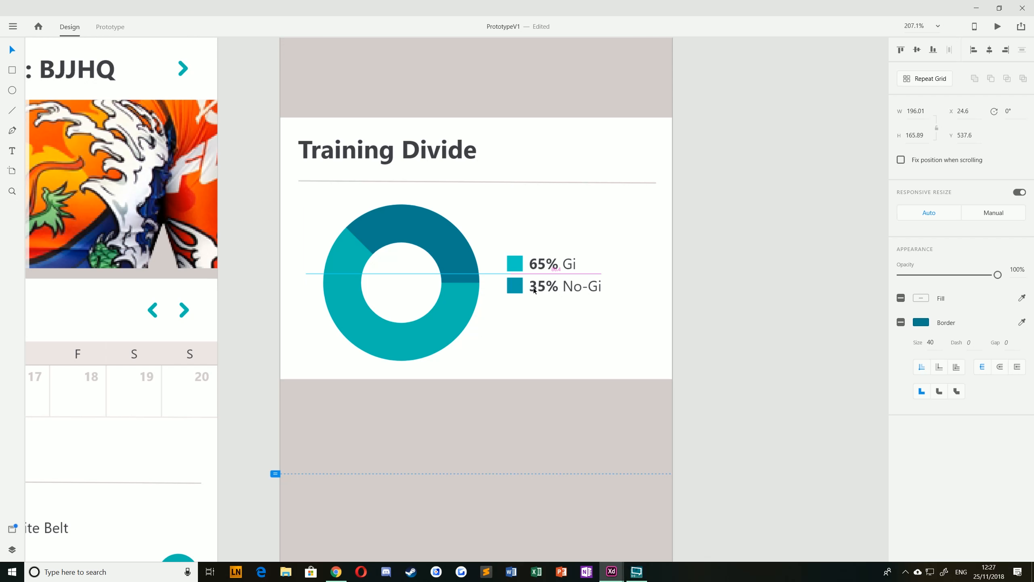
{"action": "left_click", "coordinate": [549, 288], "text": "shift"}
{"action": "left_click_drag", "start_coordinate": [456, 296], "coordinate": [463, 296]}
{"action": "left_click", "coordinate": [696, 299]}
Step: Extend the white background of the Training Divide card downward to a height of 259
{"action": "scroll", "coordinate": [651, 297], "scroll_direction": "down", "scroll_amount": 5}
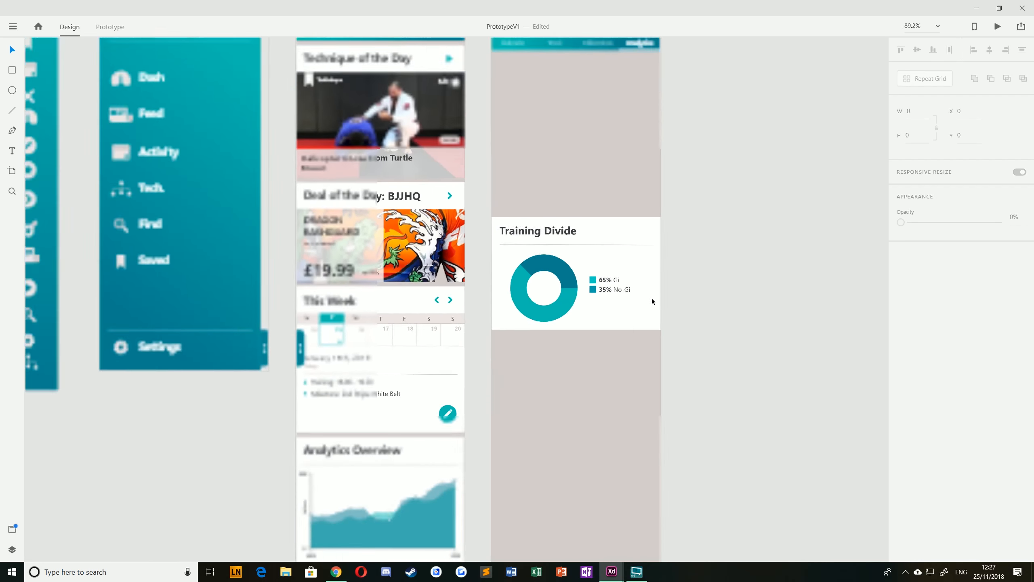
{"action": "scroll", "coordinate": [651, 297], "scroll_direction": "down", "scroll_amount": 1}
{"action": "left_click", "coordinate": [502, 255]}
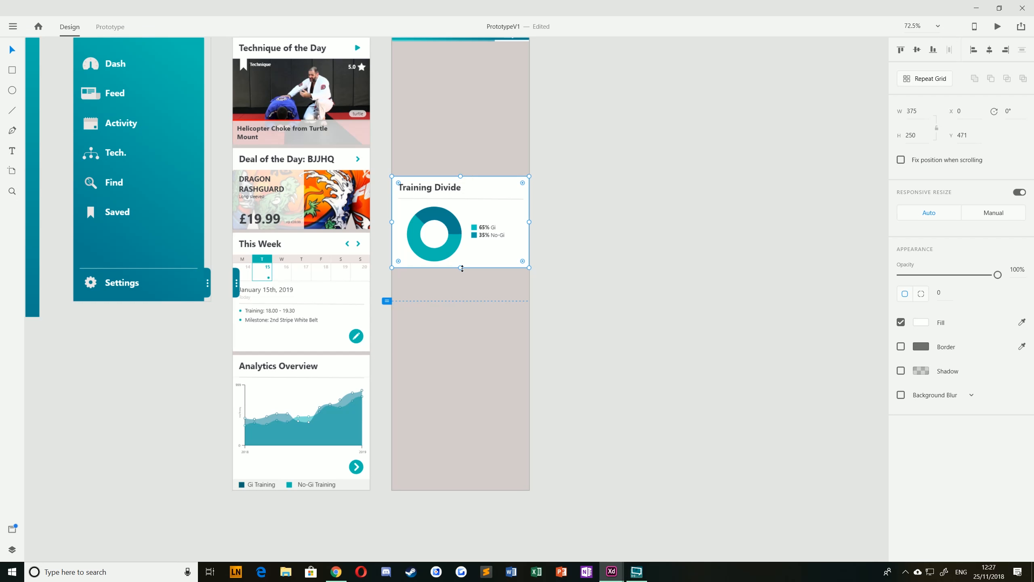
{"action": "left_click_drag", "start_coordinate": [461, 268], "coordinate": [460, 271]}
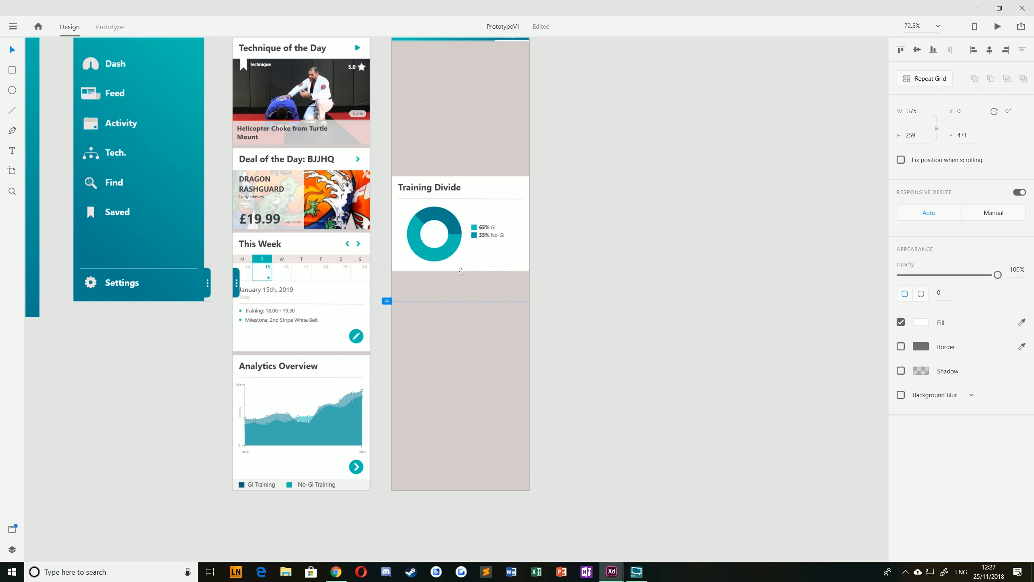
{"action": "left_click", "coordinate": [559, 261]}
{"action": "left_click_drag", "start_coordinate": [560, 238], "coordinate": [573, 270]}
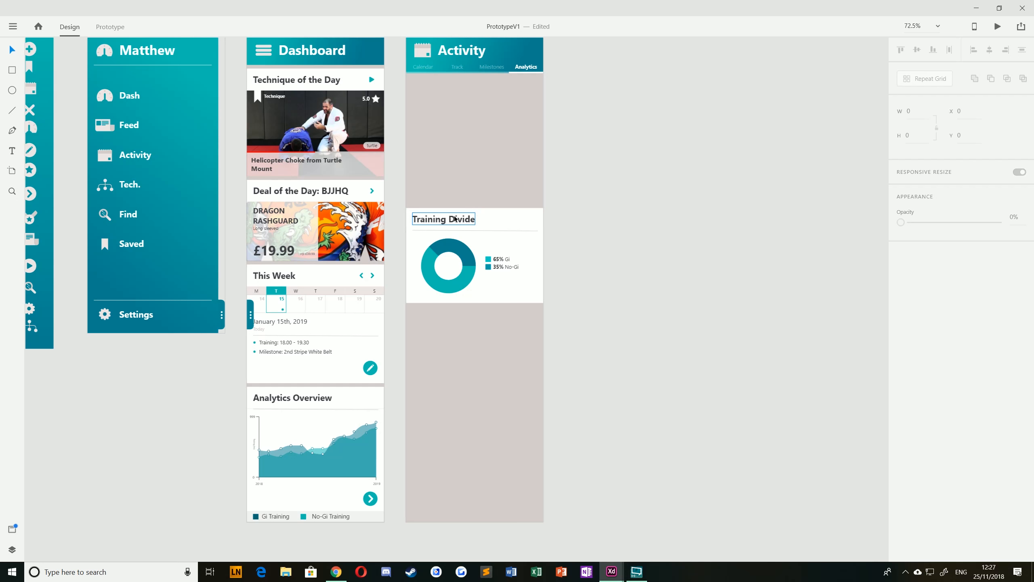
Step: Switch to the ChokePointsV2 wireframe file and copy all elements of the Days Trained (This Week) card on the Analytics artboard
{"action": "mouse_move", "coordinate": [612, 572]}
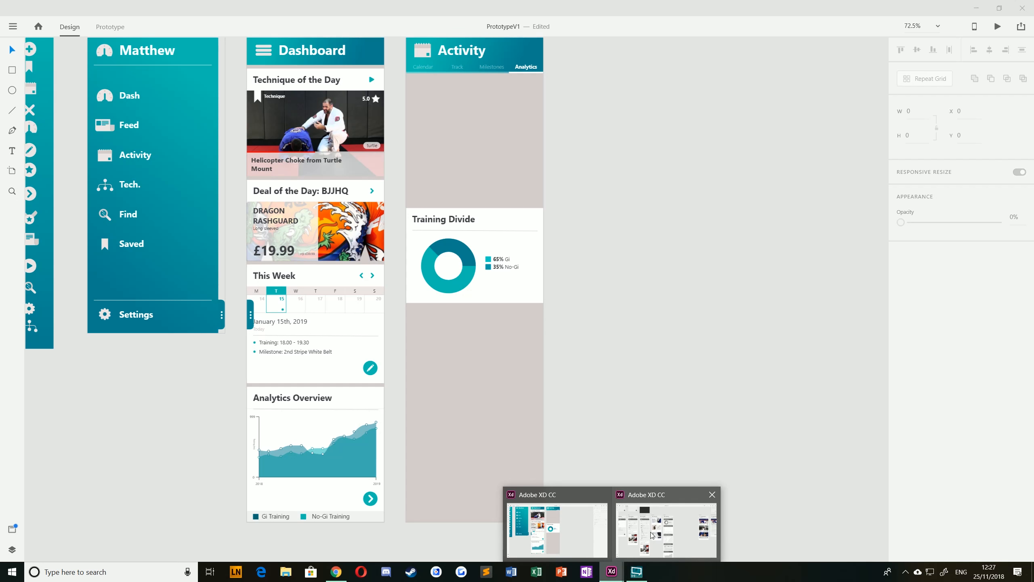
{"action": "left_click", "coordinate": [652, 535]}
{"action": "scroll", "coordinate": [651, 407], "scroll_direction": "down", "scroll_amount": 2}
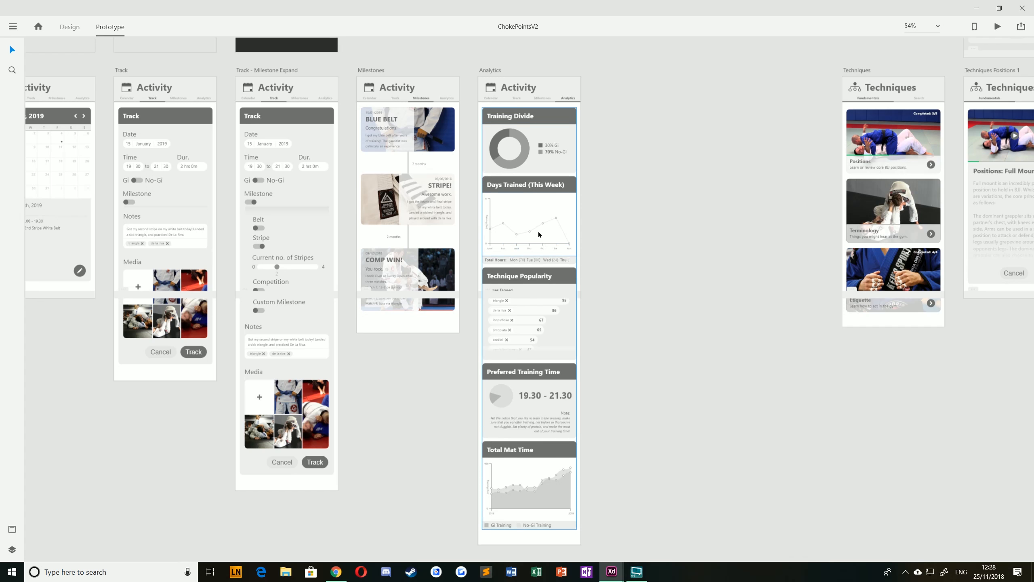
{"action": "scroll", "coordinate": [539, 233], "scroll_direction": "up", "scroll_amount": 5}
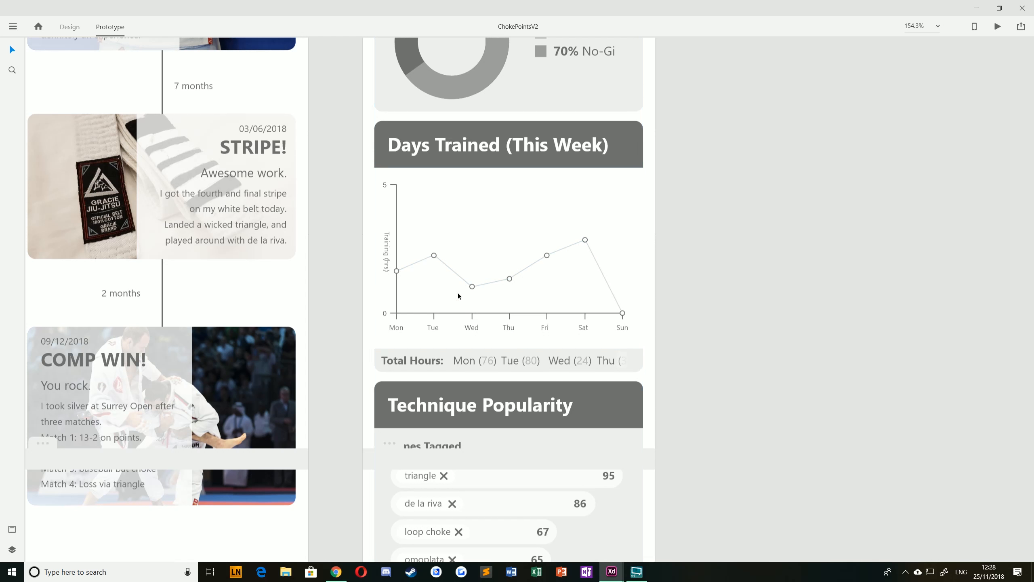
{"action": "left_click", "coordinate": [620, 576]}
{"action": "left_click_drag", "start_coordinate": [665, 374], "coordinate": [394, 161]}
{"action": "key", "text": "ctrl+Tab"}
{"action": "left_click", "coordinate": [617, 360]}
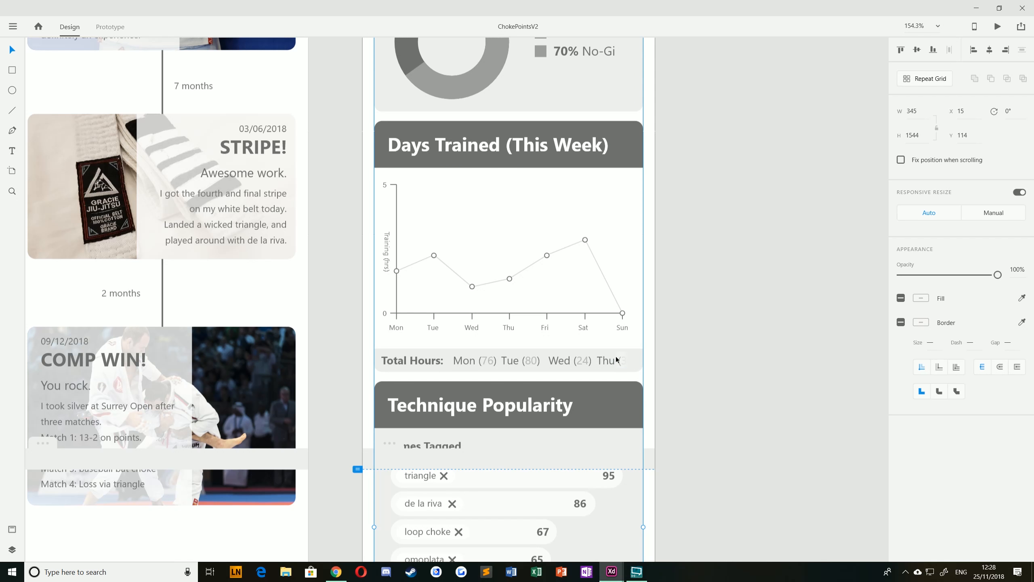
{"action": "double_click", "coordinate": [584, 327]}
{"action": "left_click_drag", "start_coordinate": [680, 371], "coordinate": [356, 126]}
Step: Paste the wireframe card into PrototypeV1 and place it on the empty canvas beside the Analytics artboard
{"action": "left_click", "coordinate": [613, 572]}
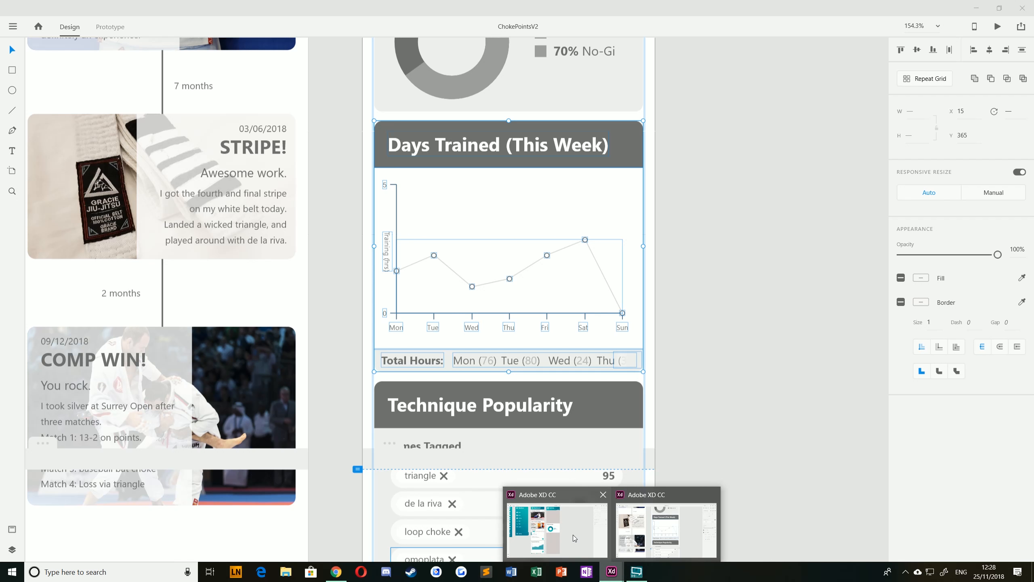
{"action": "left_click", "coordinate": [550, 536]}
{"action": "key", "text": "ctrl+v"}
{"action": "left_click_drag", "start_coordinate": [430, 266], "coordinate": [626, 181]}
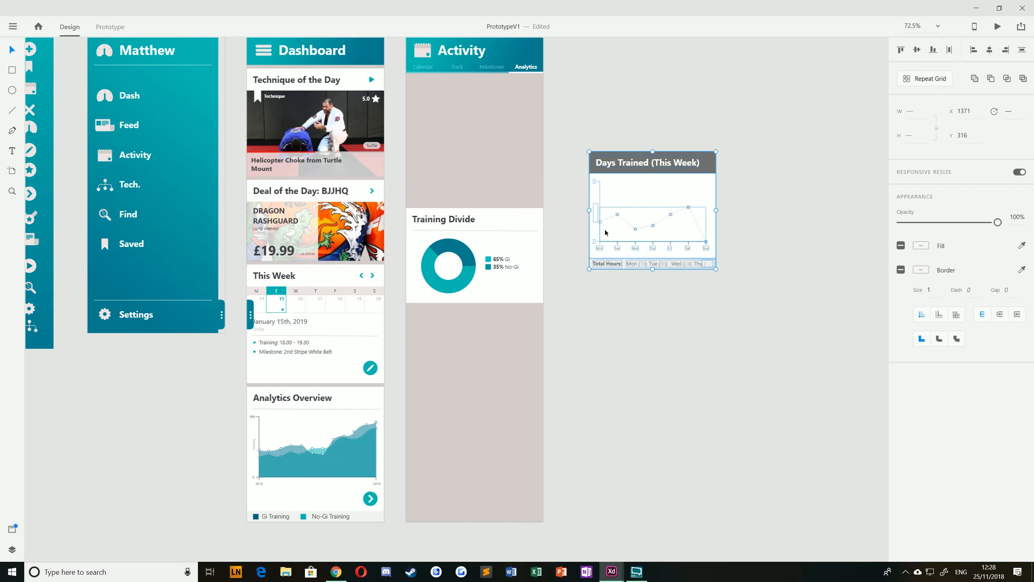
Step: Move the Training Divide card up to just below the Activity header, and shift the pasted wireframe card lower beside the artboard
{"action": "left_click", "coordinate": [458, 272]}
{"action": "left_click_drag", "start_coordinate": [458, 272], "coordinate": [458, 151]}
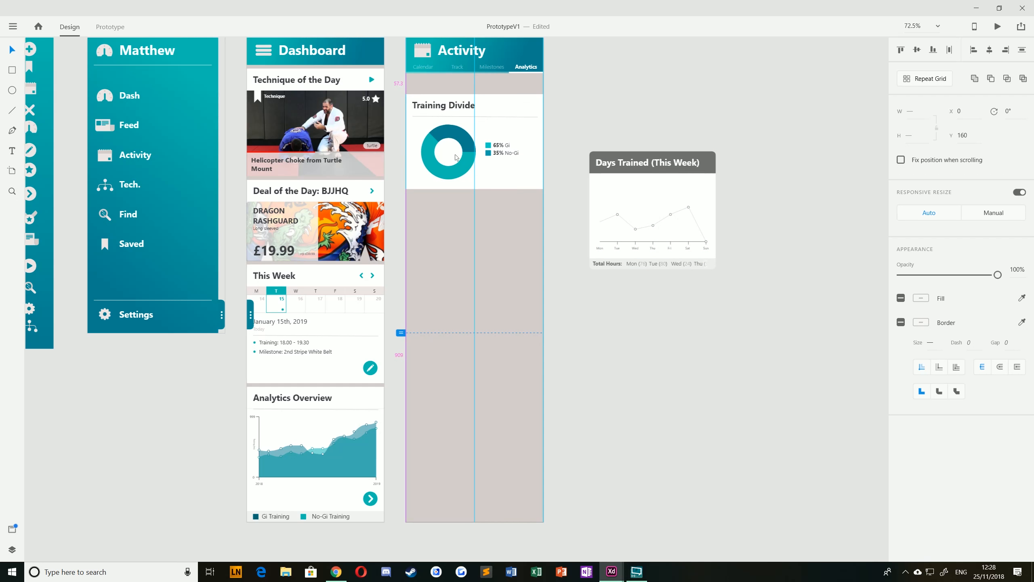
{"action": "left_click", "coordinate": [652, 191]}
{"action": "left_click_drag", "start_coordinate": [652, 192], "coordinate": [644, 263]}
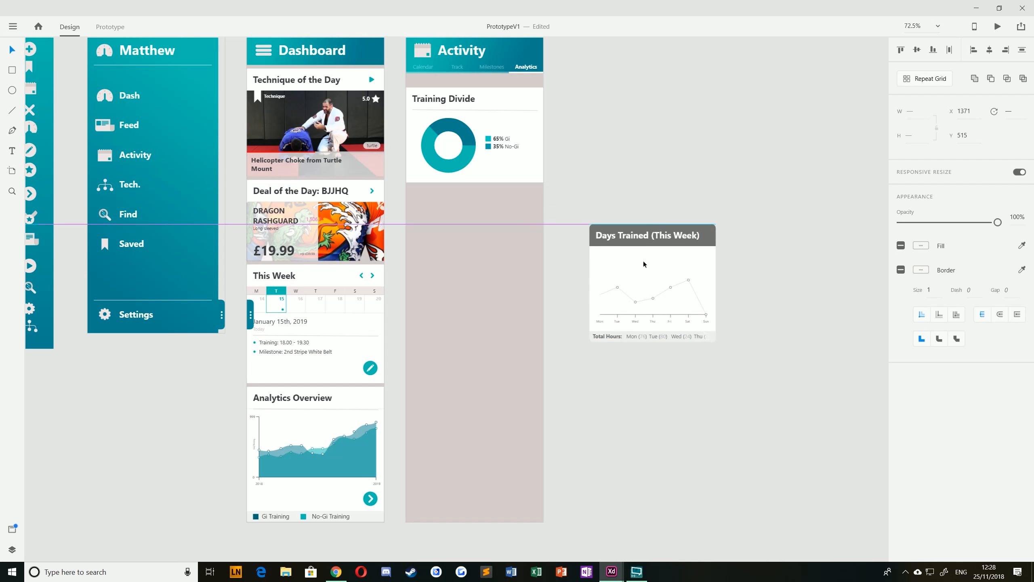
{"action": "left_click", "coordinate": [637, 176]}
{"action": "left_click_drag", "start_coordinate": [544, 202], "coordinate": [586, 230]}
{"action": "left_click_drag", "start_coordinate": [553, 260], "coordinate": [539, 249]}
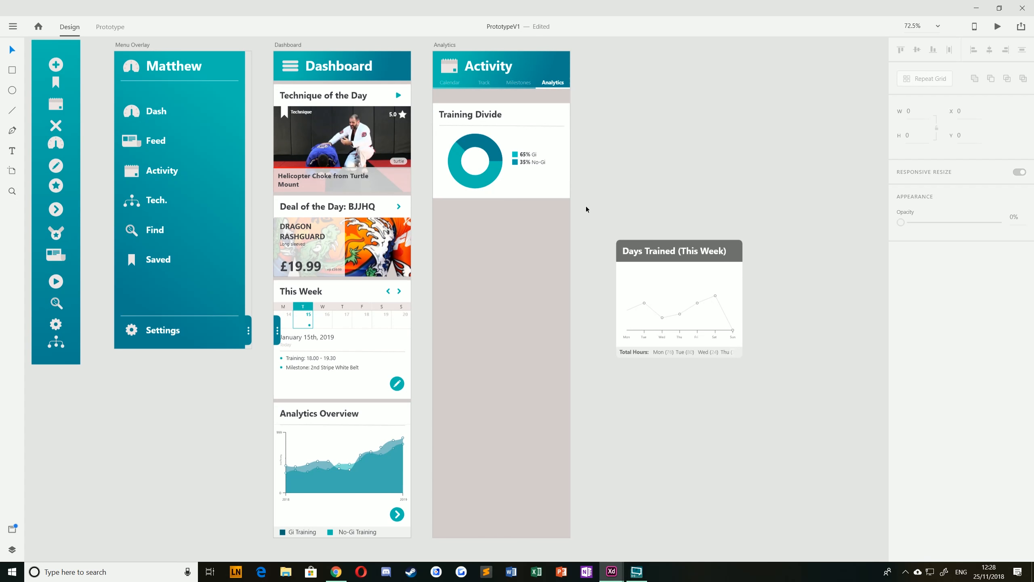
Step: Duplicate the whole Training Divide card into the empty space beneath the original on the Analytics artboard
{"action": "left_click", "coordinate": [456, 117]}
{"action": "left_click_drag", "start_coordinate": [455, 117], "coordinate": [477, 233]}
{"action": "left_click", "coordinate": [578, 223]}
Step: Change the duplicated card's heading to "Days Trained (This Week)"
{"action": "double_click", "coordinate": [479, 230]}
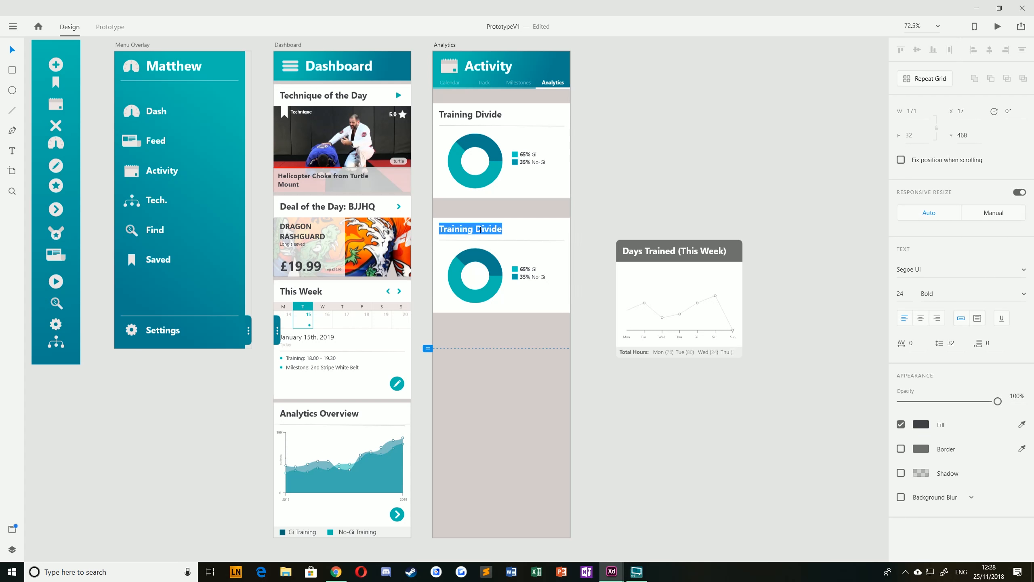
{"action": "type", "text": "Days Trained "}
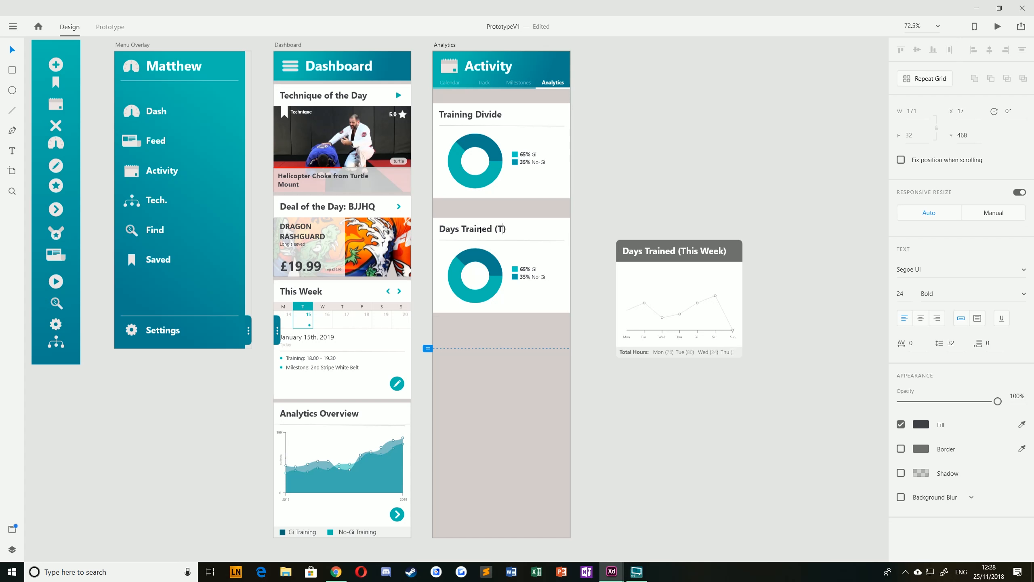
{"action": "type", "text": "(This Week"}
{"action": "left_click", "coordinate": [628, 157]}
{"action": "left_click_drag", "start_coordinate": [501, 358], "coordinate": [504, 328]}
{"action": "scroll", "coordinate": [516, 257], "scroll_direction": "up", "scroll_amount": 5}
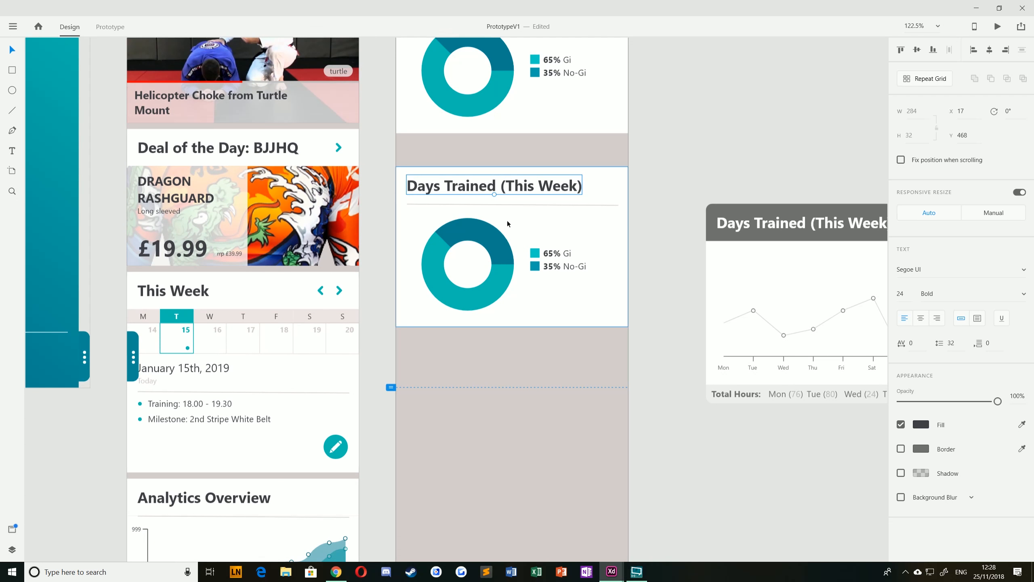
{"action": "left_click", "coordinate": [503, 203]}
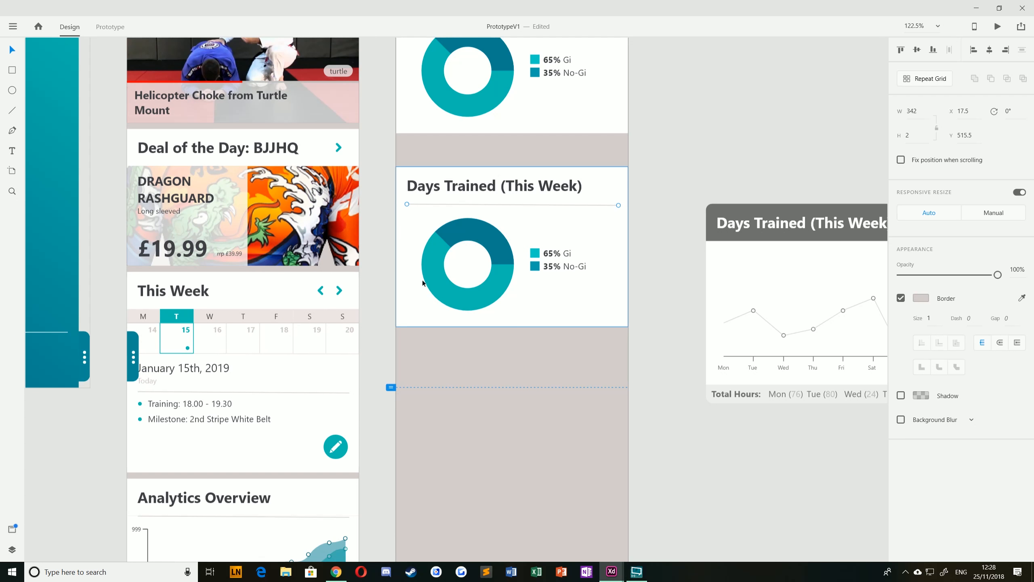
Step: Return to the ChokePointsV2 wireframe file and copy the complete Days Trained (This Week) card again
{"action": "scroll", "coordinate": [529, 224], "scroll_direction": "right", "scroll_amount": 3}
{"action": "scroll", "coordinate": [529, 224], "scroll_direction": "down", "scroll_amount": 1}
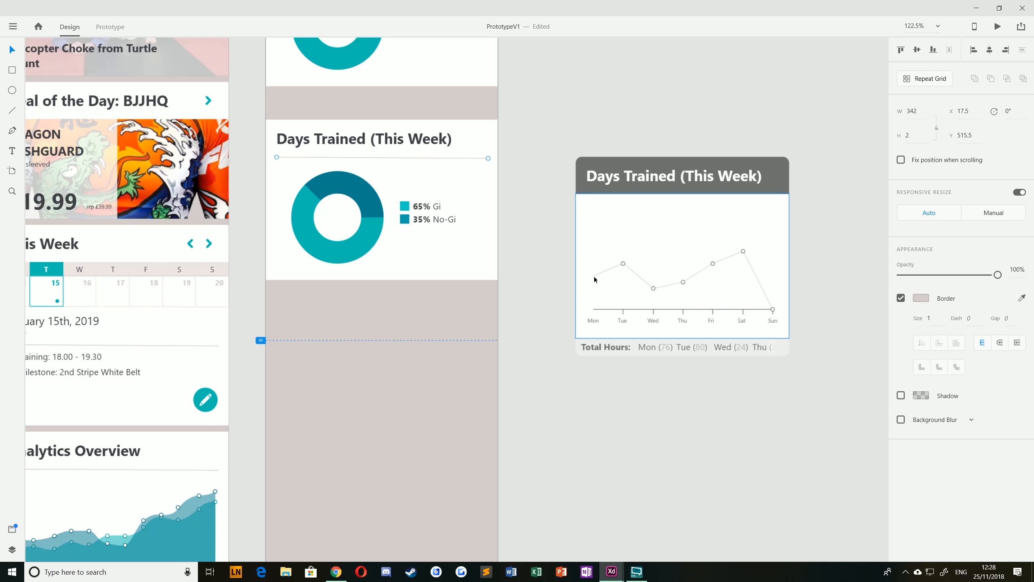
{"action": "mouse_move", "coordinate": [612, 571]}
{"action": "left_click", "coordinate": [575, 540]}
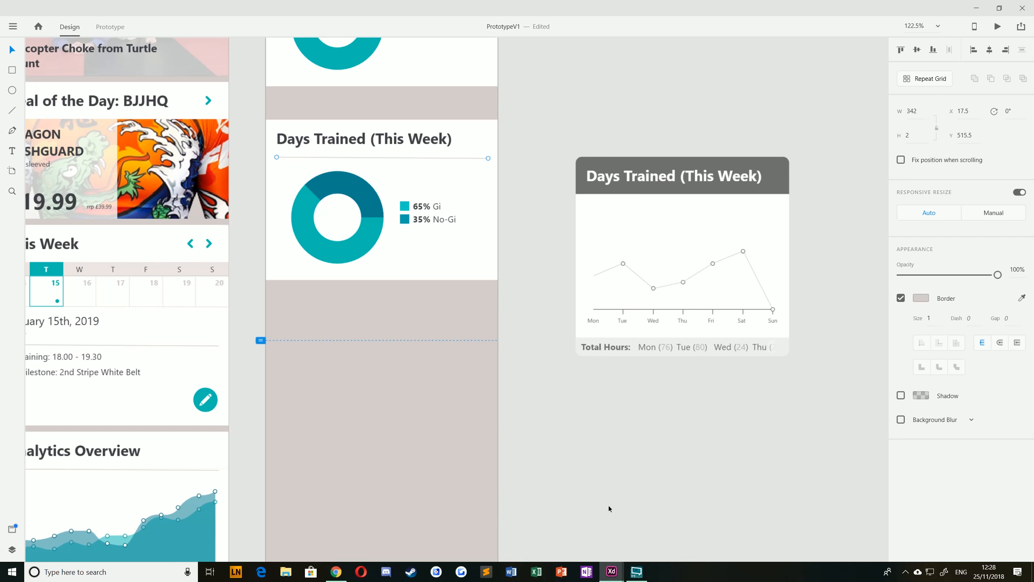
{"action": "left_click", "coordinate": [645, 529]}
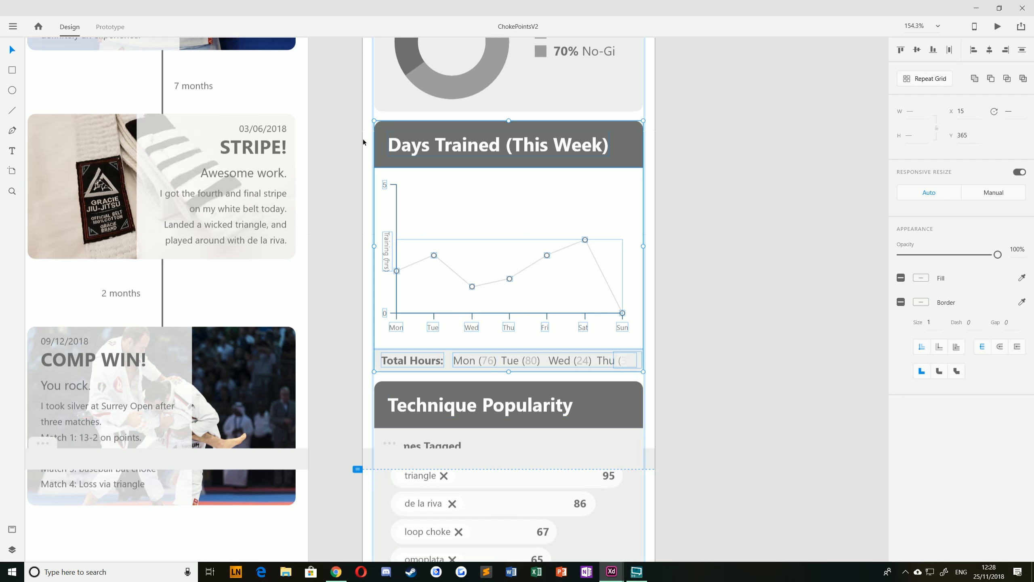
{"action": "left_click_drag", "start_coordinate": [353, 117], "coordinate": [655, 385]}
Step: Paste the new wireframe copy into PrototypeV1 below the earlier one on the canvas, and delete the earlier copy
{"action": "mouse_move", "coordinate": [611, 571]}
{"action": "left_click", "coordinate": [606, 541]}
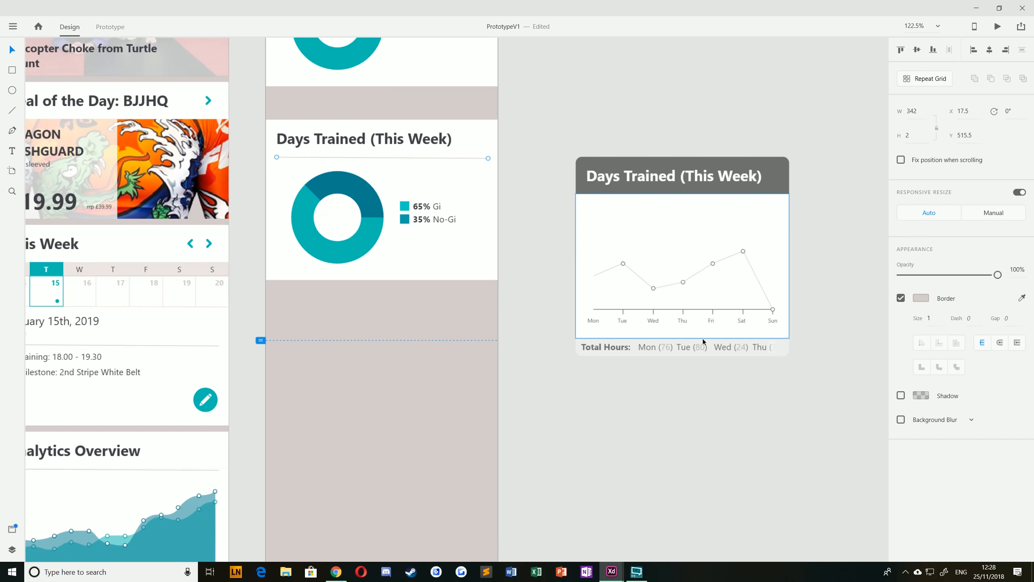
{"action": "left_click", "coordinate": [686, 446]}
{"action": "key", "text": "ctrl+v"}
{"action": "left_click_drag", "start_coordinate": [449, 273], "coordinate": [673, 459]}
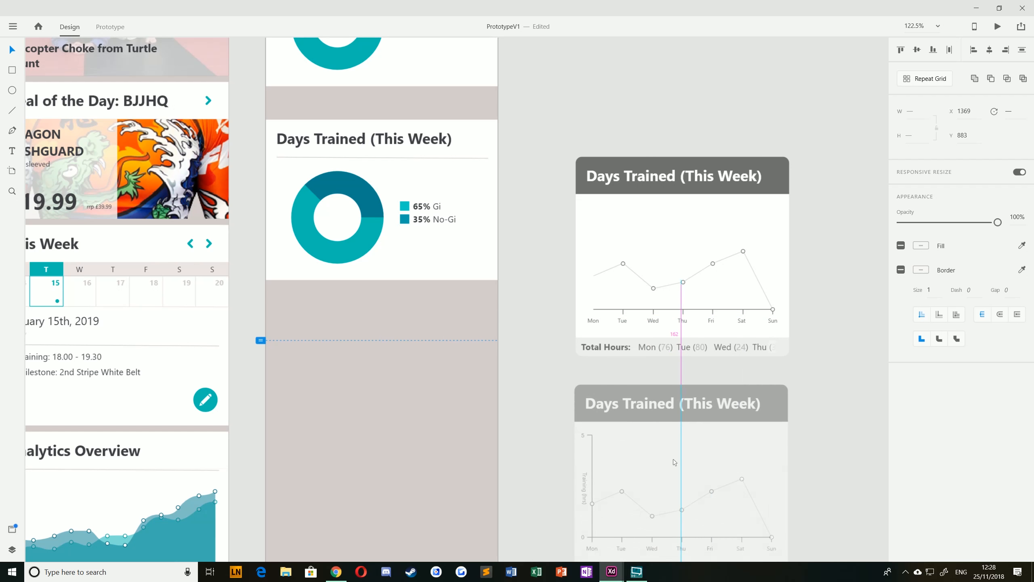
{"action": "left_click_drag", "start_coordinate": [816, 367], "coordinate": [551, 115]}
{"action": "key", "text": "Delete"}
{"action": "left_click_drag", "start_coordinate": [561, 309], "coordinate": [268, 106]}
{"action": "left_click_drag", "start_coordinate": [420, 180], "coordinate": [775, 227]}
{"action": "key", "text": "ctrl+z"}
{"action": "left_click", "coordinate": [519, 286]}
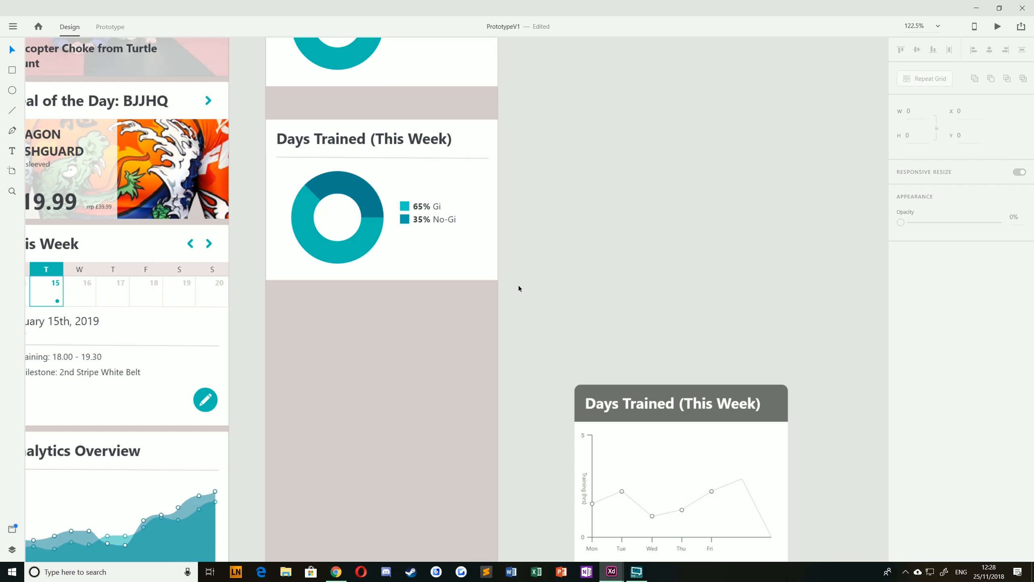
Step: Move the wireframe card copy up to about X 1313, Y 435, beside the new Days Trained card
{"action": "scroll", "coordinate": [518, 287], "scroll_direction": "down", "scroll_amount": 5}
{"action": "left_click_drag", "start_coordinate": [745, 484], "coordinate": [566, 301]}
{"action": "left_click_drag", "start_coordinate": [591, 354], "coordinate": [570, 190]}
{"action": "scroll", "coordinate": [556, 235], "scroll_direction": "up", "scroll_amount": 5}
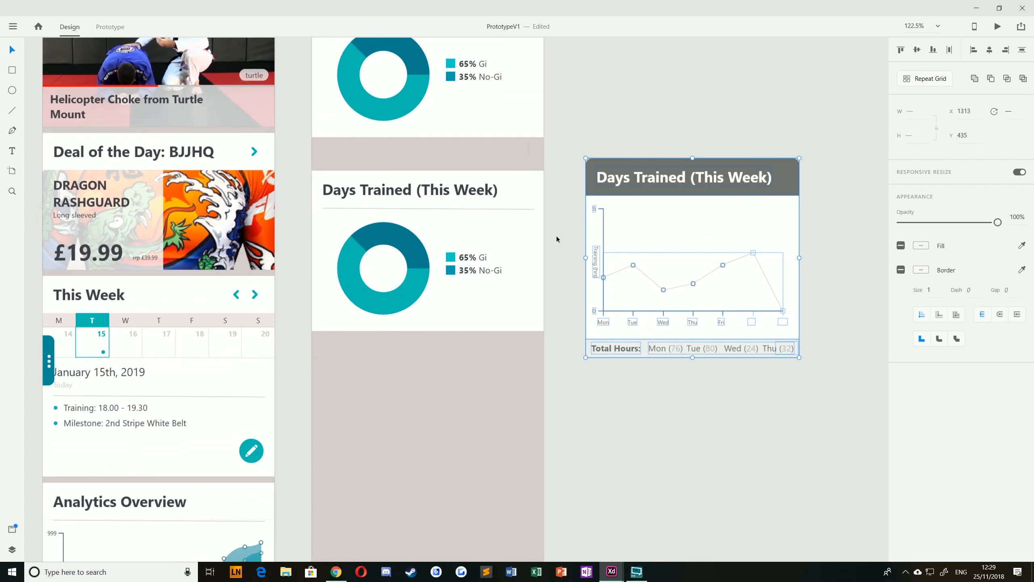
{"action": "left_click", "coordinate": [556, 238]}
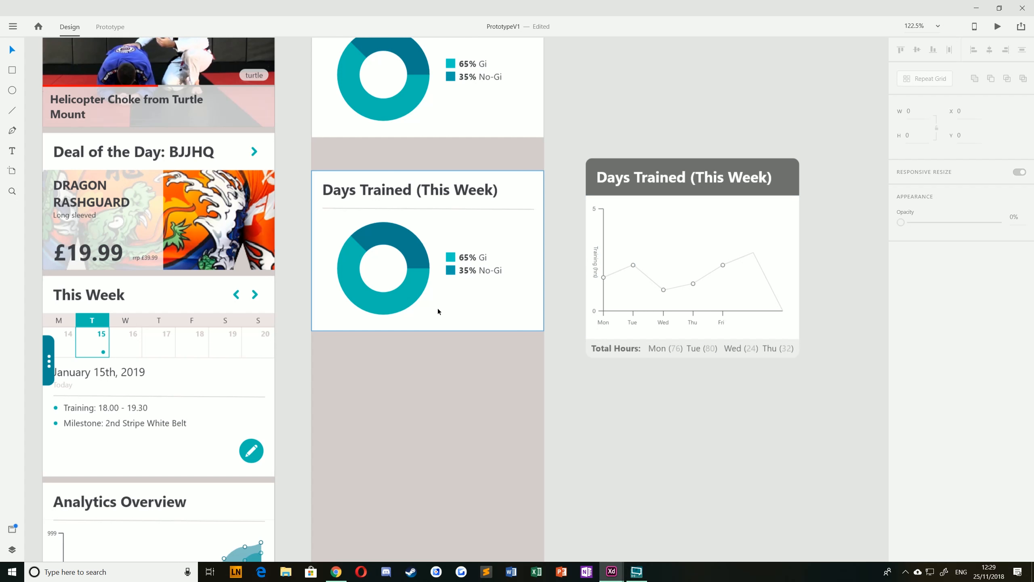
Step: Extend the Days Trained card's white background to a height of 426, and delete its ring chart and percentage legend
{"action": "left_click", "coordinate": [435, 326]}
{"action": "left_click_drag", "start_coordinate": [431, 360], "coordinate": [427, 434]}
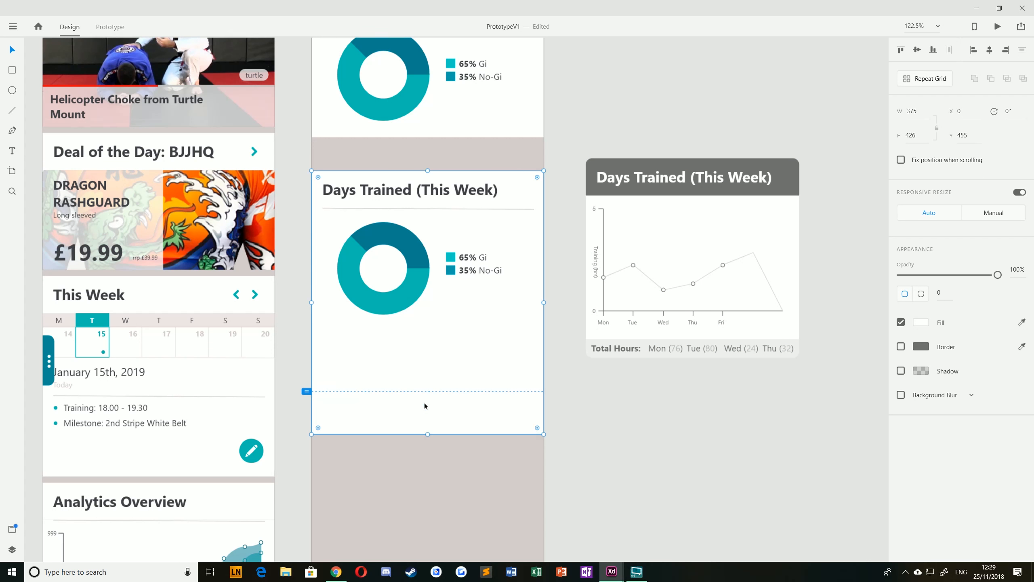
{"action": "left_click", "coordinate": [407, 302]}
{"action": "key", "text": "Delete"}
{"action": "left_click", "coordinate": [483, 270]}
{"action": "key", "text": "Delete"}
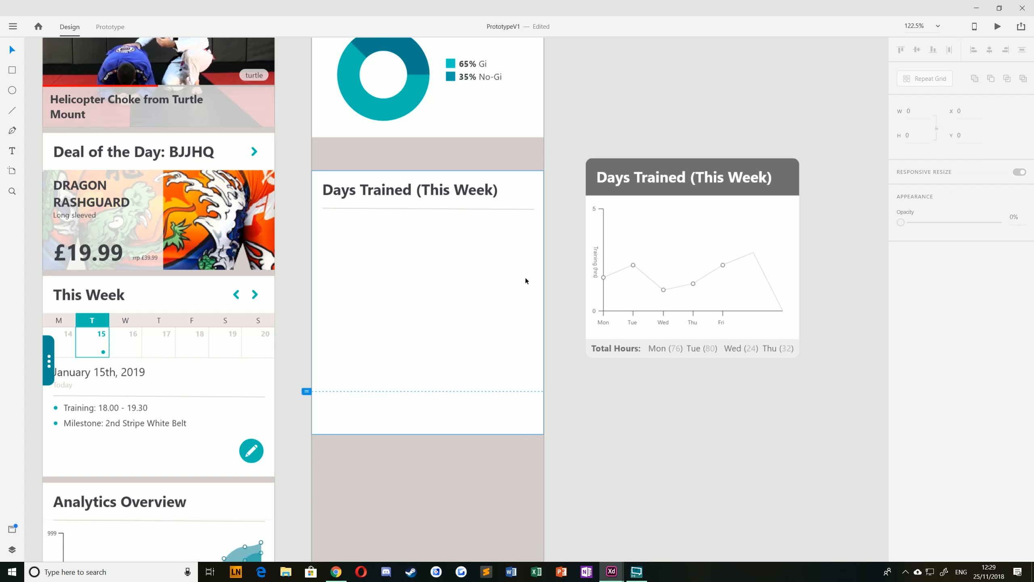
{"action": "scroll", "coordinate": [577, 342], "scroll_direction": "down", "scroll_amount": 1}
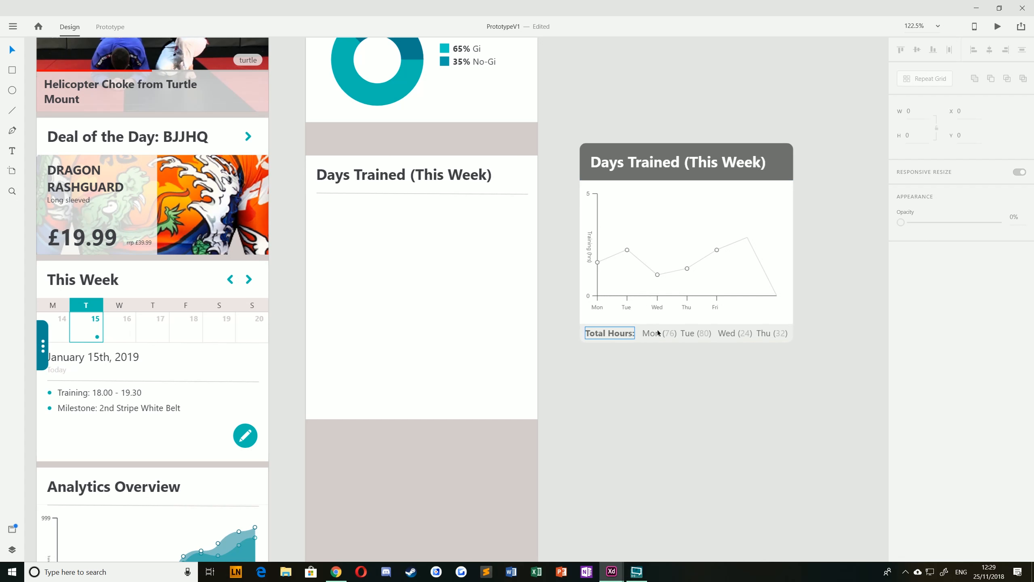
{"action": "left_click", "coordinate": [445, 308]}
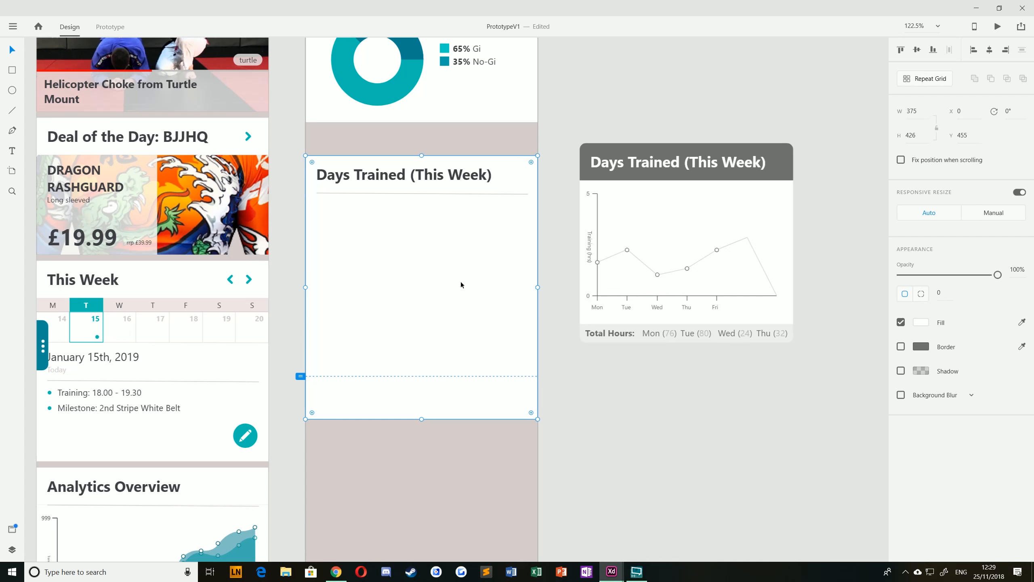
{"action": "key", "text": "ctrl+c"}
{"action": "key", "text": "ctrl+v"}
{"action": "left_click_drag", "start_coordinate": [423, 220], "coordinate": [421, 391]}
{"action": "key", "text": "space"}
{"action": "left_click_drag", "start_coordinate": [384, 390], "coordinate": [427, 321]}
{"action": "scroll", "coordinate": [427, 321], "scroll_direction": "down", "scroll_amount": 3}
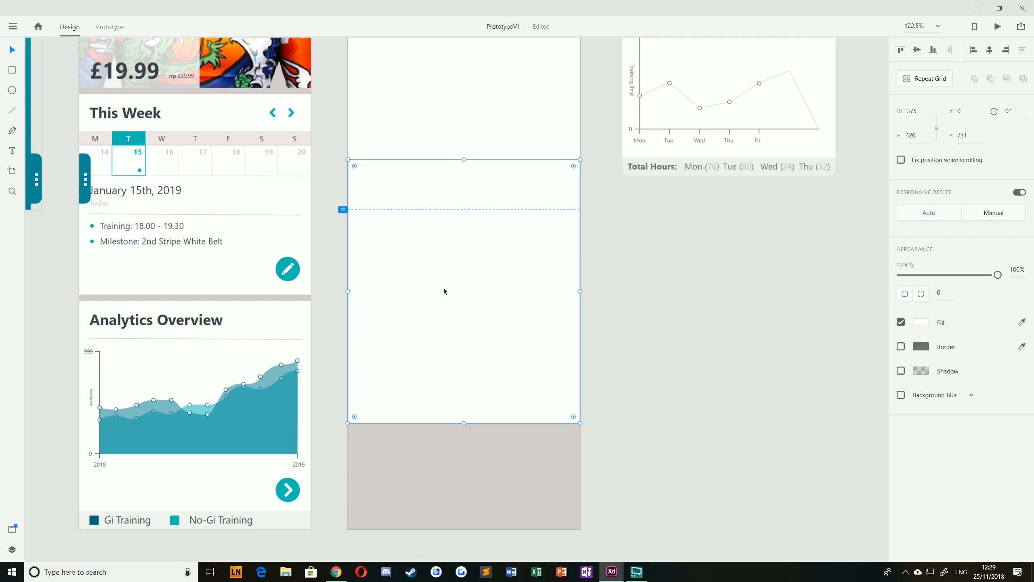
{"action": "key", "text": "Delete"}
Step: Copy the grey Gi/No-Gi Training legend strip from the Dashboard's Analytics Overview card onto the bottom edge of the Days Trained card
{"action": "left_click", "coordinate": [95, 520]}
{"action": "left_click", "coordinate": [127, 522], "text": "shift"}
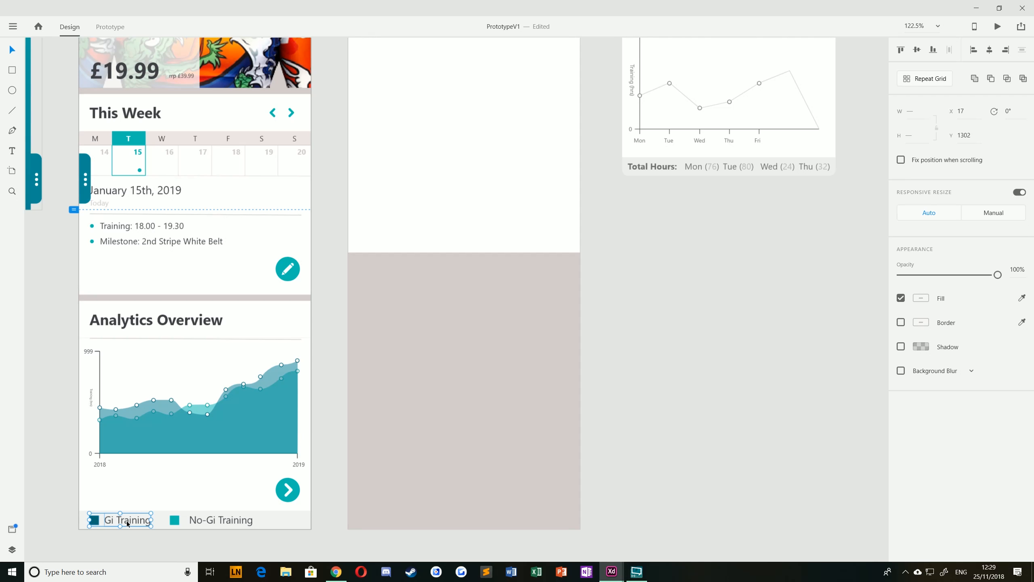
{"action": "left_click", "coordinate": [272, 528]}
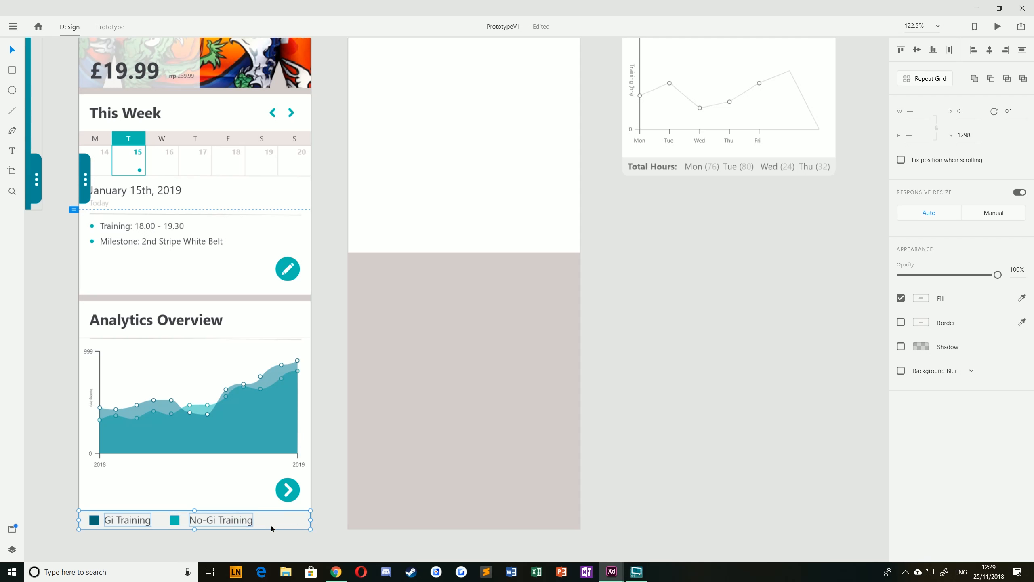
{"action": "key", "text": "ctrl+v"}
{"action": "left_click_drag", "start_coordinate": [402, 520], "coordinate": [536, 407]}
{"action": "scroll", "coordinate": [473, 242], "scroll_direction": "up", "scroll_amount": 4}
{"action": "left_click", "coordinate": [647, 423]}
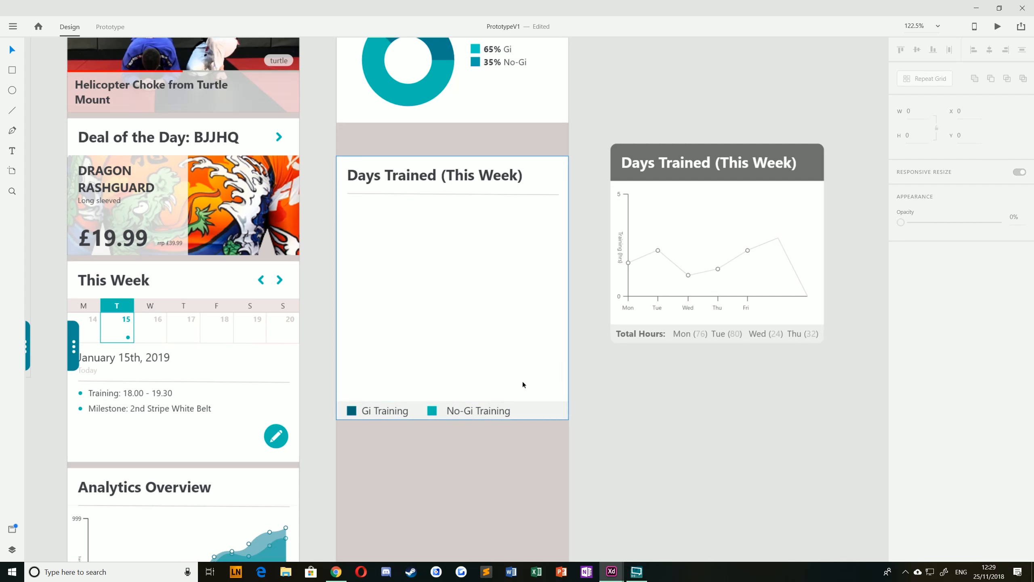
Step: Delete the Gi Training label and both colour swatches from the copied strip, and move the No-Gi Training label to X 17.02
{"action": "double_click", "coordinate": [382, 411]}
{"action": "key", "text": "Delete"}
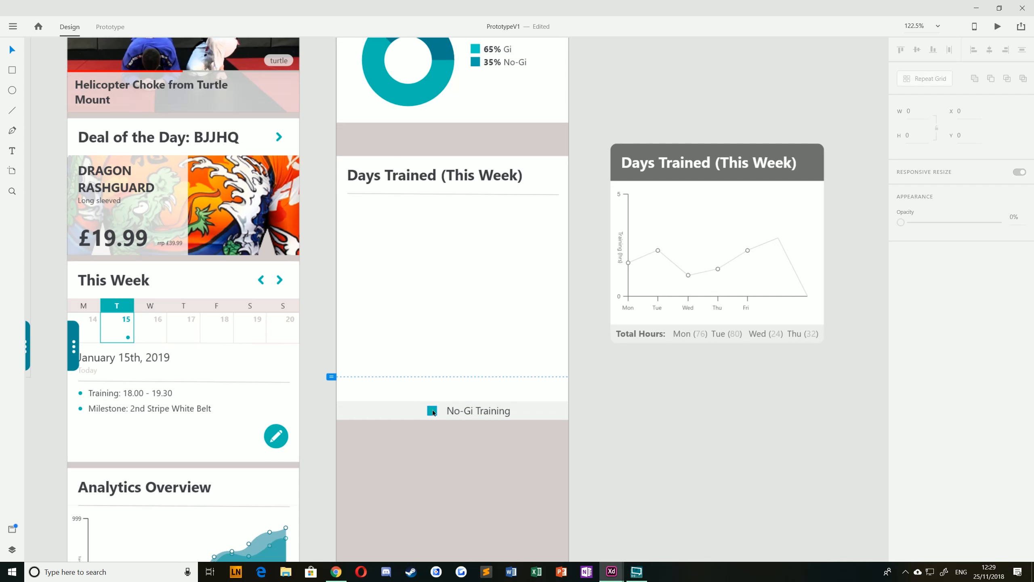
{"action": "left_click", "coordinate": [471, 412]}
{"action": "left_click", "coordinate": [432, 411]}
{"action": "key", "text": "Delete"}
{"action": "left_click_drag", "start_coordinate": [478, 415], "coordinate": [379, 413]}
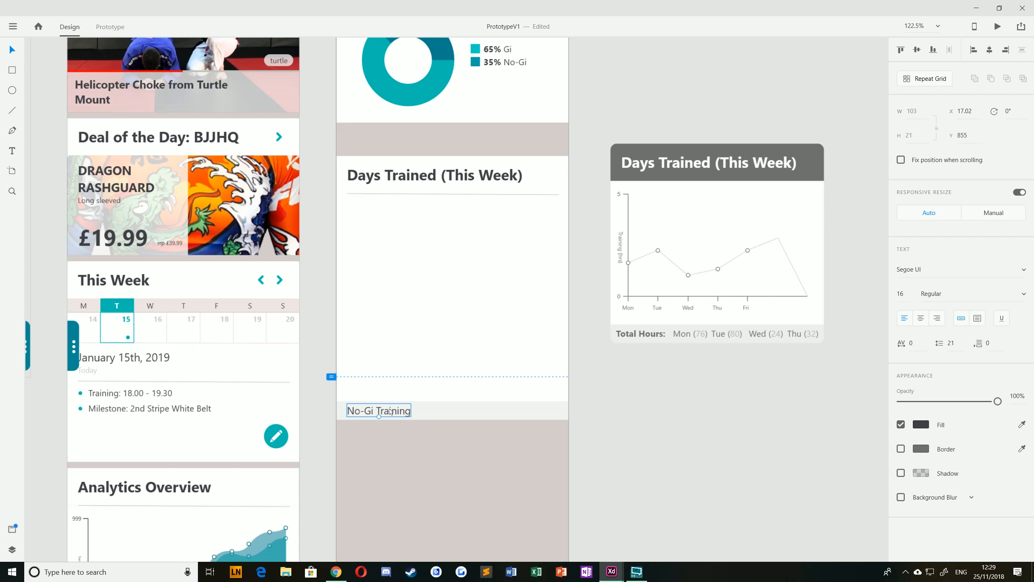
Step: Replace the No-Gi Training label in the Days Trained strip with "Total Hours: Mon() Tue() Wed() Thu() Fri()"
{"action": "double_click", "coordinate": [391, 409]}
{"action": "type", "text": "Total Hours: Mon"}
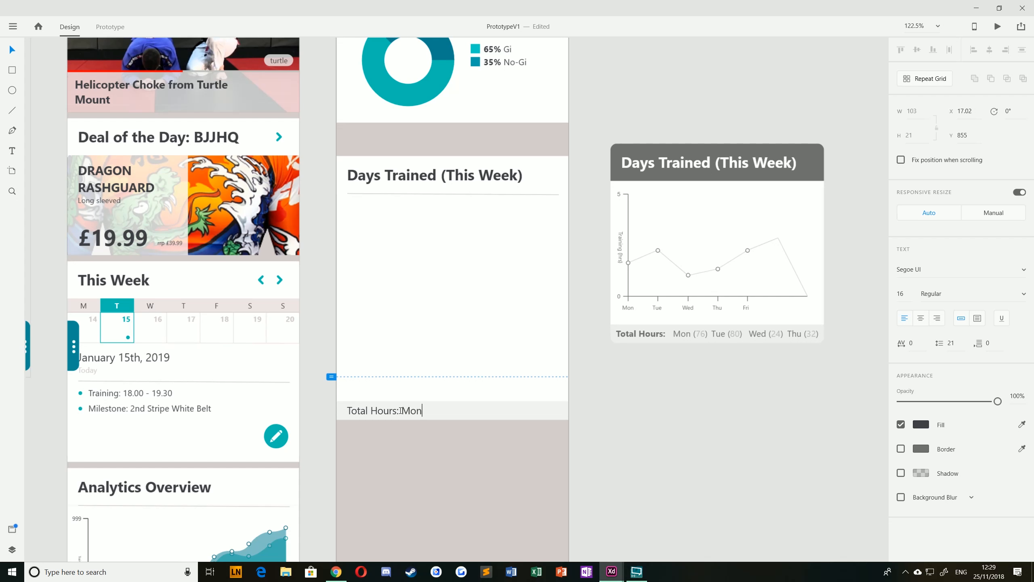
{"action": "type", "text": "() Tue() Wed() Thu() Fri"}
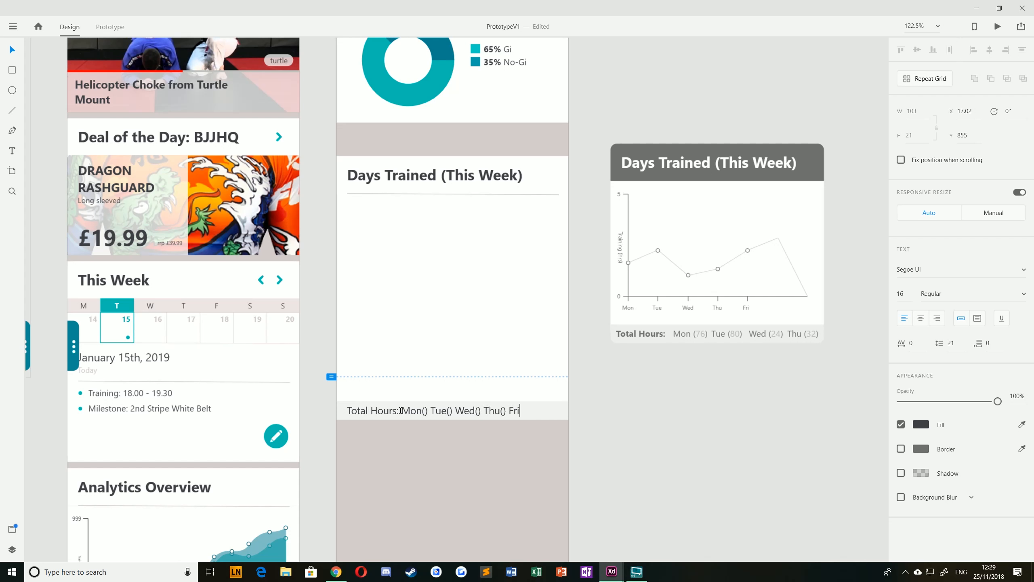
{"action": "type", "text": "()"}
{"action": "left_click", "coordinate": [12, 49]}
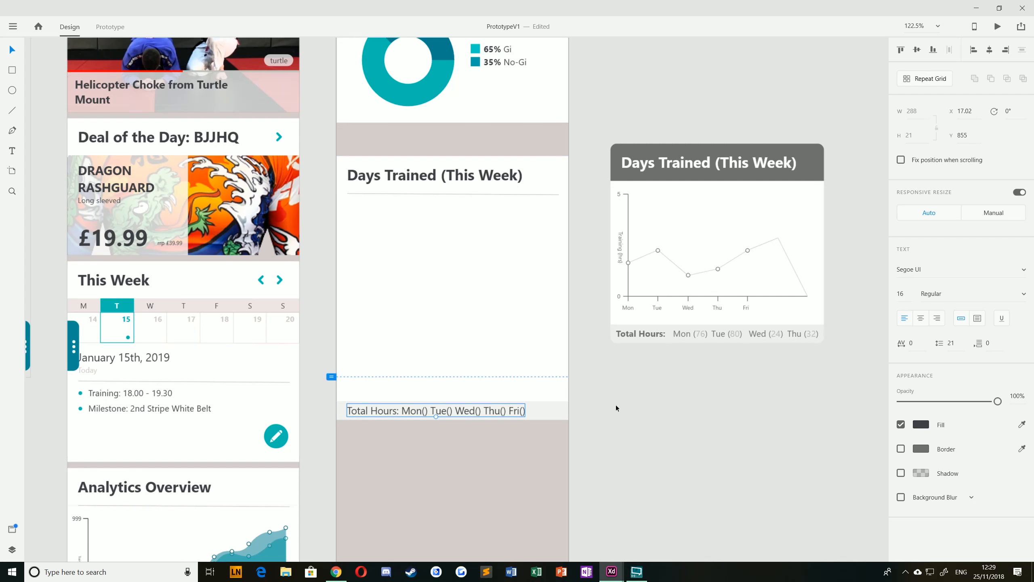
{"action": "left_click", "coordinate": [616, 408]}
Step: Make only the words "Total Hours:" bold in the strip's label
{"action": "double_click", "coordinate": [473, 413]}
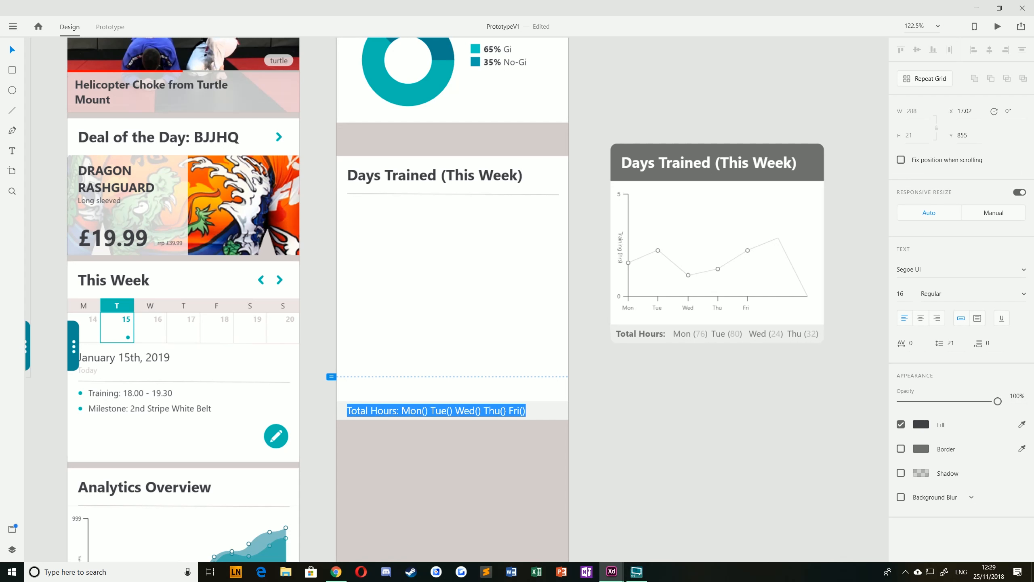
{"action": "left_click", "coordinate": [395, 410]}
{"action": "mouse_move", "coordinate": [398, 410]}
{"action": "left_mouse_down"}
{"action": "mouse_move", "coordinate": [346, 411]}
{"action": "mouse_move", "coordinate": [424, 409]}
{"action": "mouse_move", "coordinate": [400, 411]}
{"action": "left_mouse_up"}
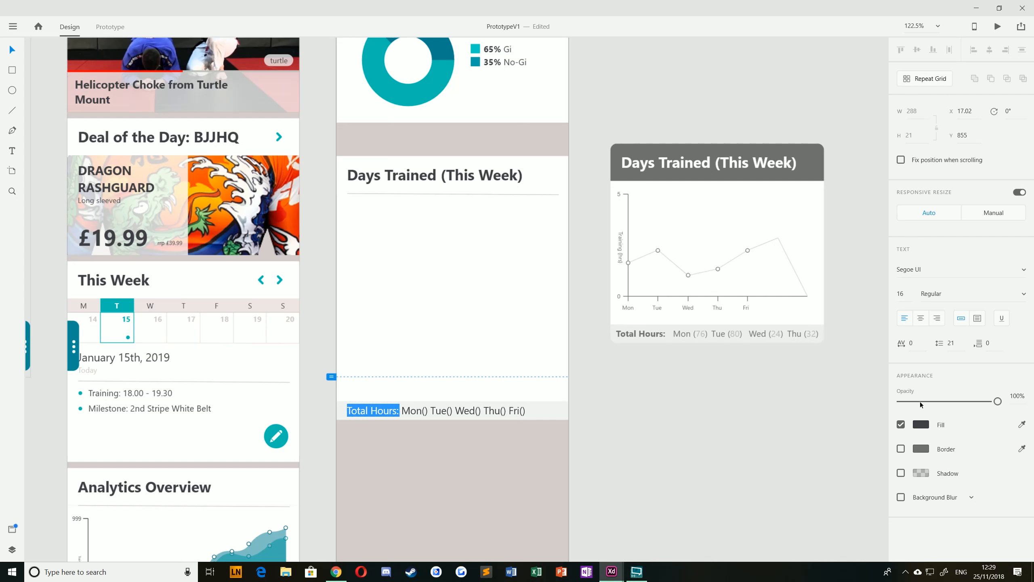
{"action": "left_click", "coordinate": [1024, 294]}
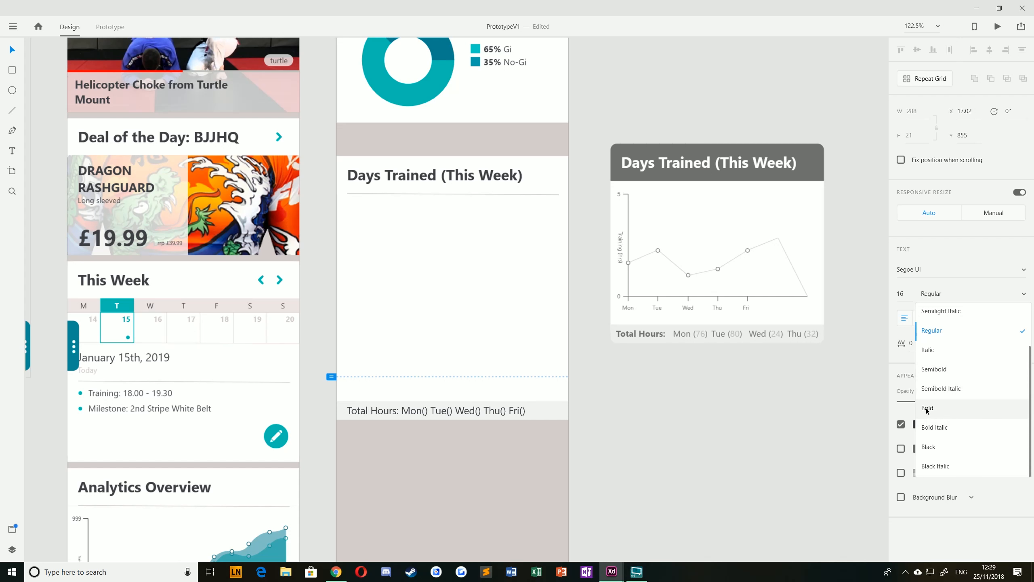
{"action": "left_click", "coordinate": [897, 406]}
Step: Fill in the label's hours as Mon 76, Tue 80, Wed 24 and Thu 32, and remove the empty brackets after Fri
{"action": "left_click", "coordinate": [426, 410]}
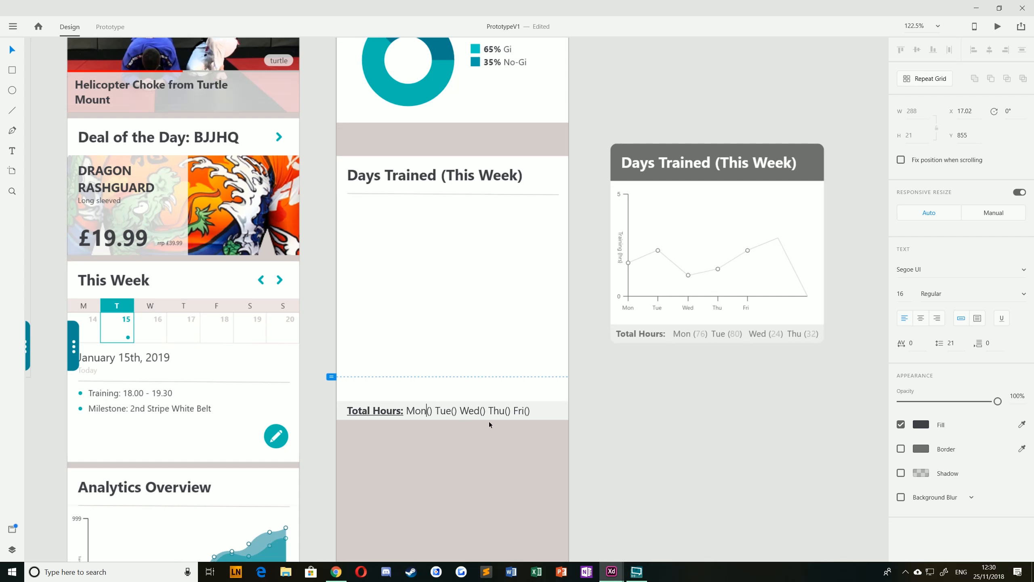
{"action": "key", "text": "Right"}
{"action": "type", "text": "76"}
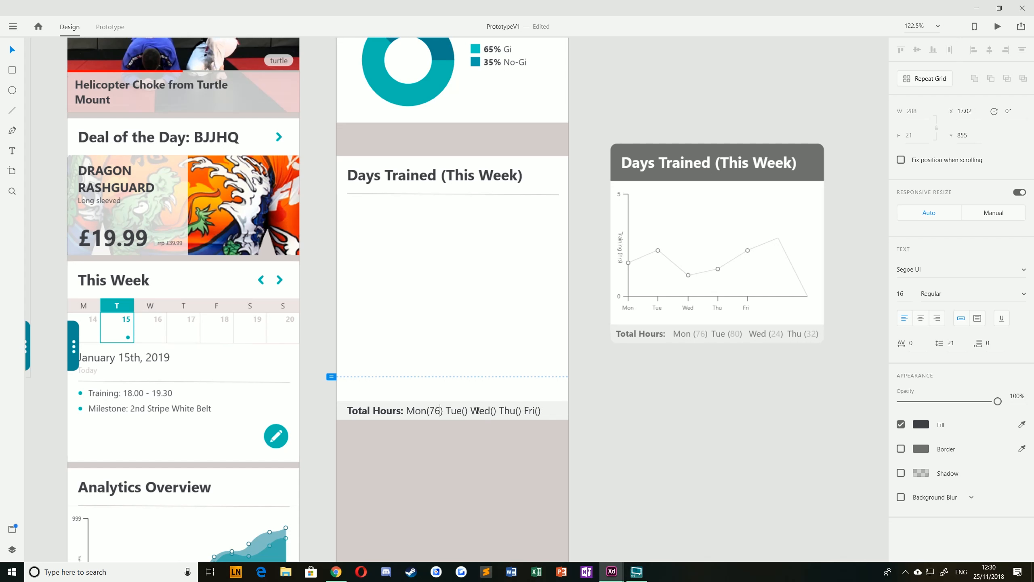
{"action": "type", "text": "80"}
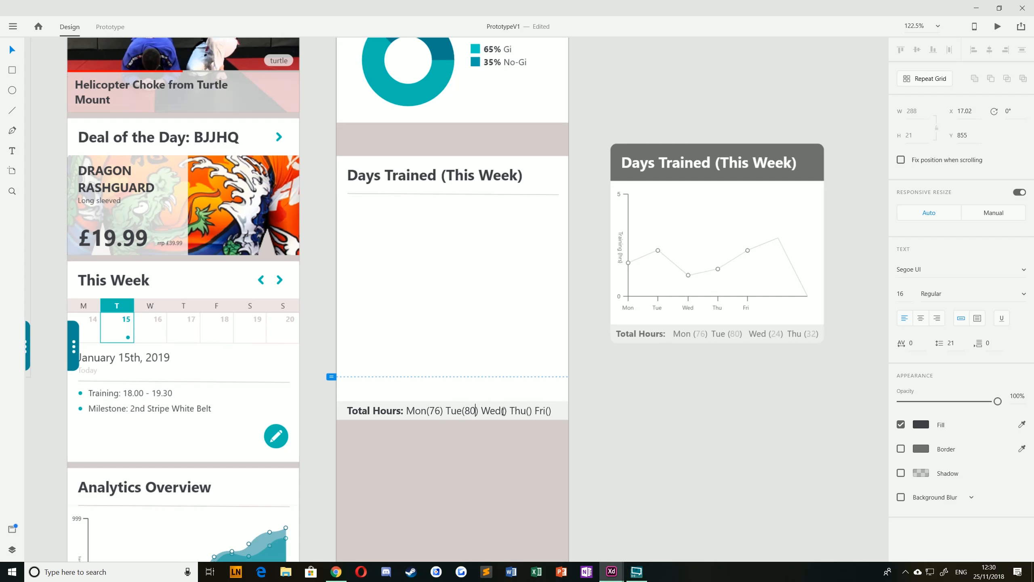
{"action": "left_click", "coordinate": [504, 412]}
{"action": "type", "text": "24"}
{"action": "type", "text": "32"}
{"action": "key", "text": "ctrl+a"}
{"action": "key", "text": "End"}
{"action": "key", "text": "Escape"}
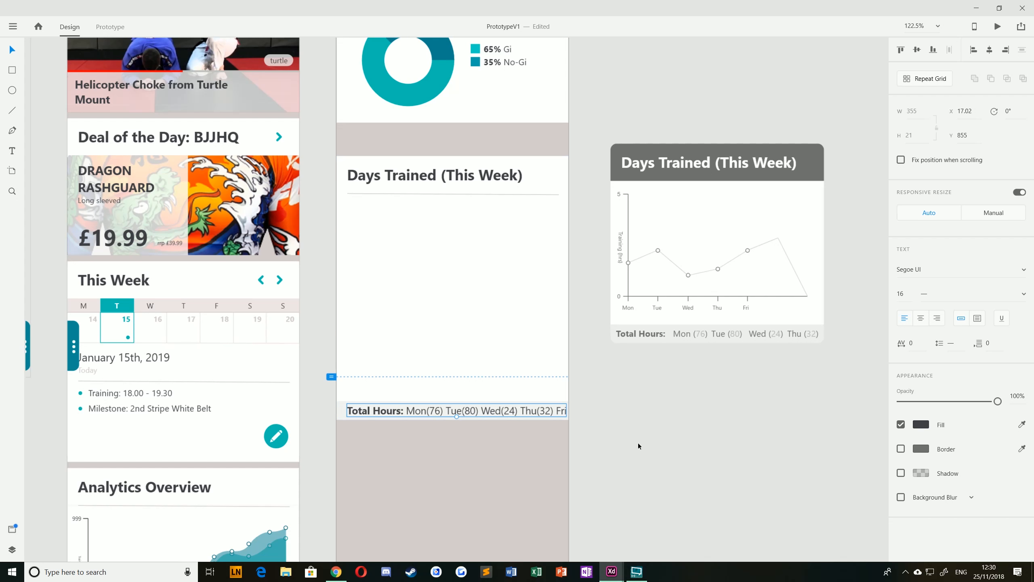
Step: Add a space before each bracketed value in the Total Hours label and widen the gaps before Tue, Wed and Thu
{"action": "double_click", "coordinate": [403, 412]}
{"action": "left_click", "coordinate": [425, 410]}
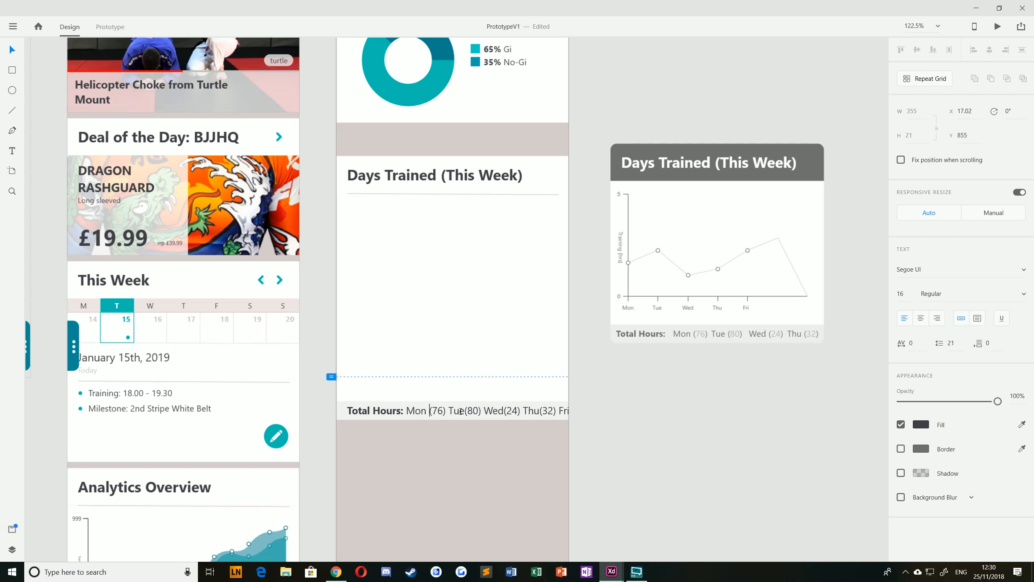
{"action": "left_click", "coordinate": [508, 410]}
{"action": "left_click", "coordinate": [544, 410]}
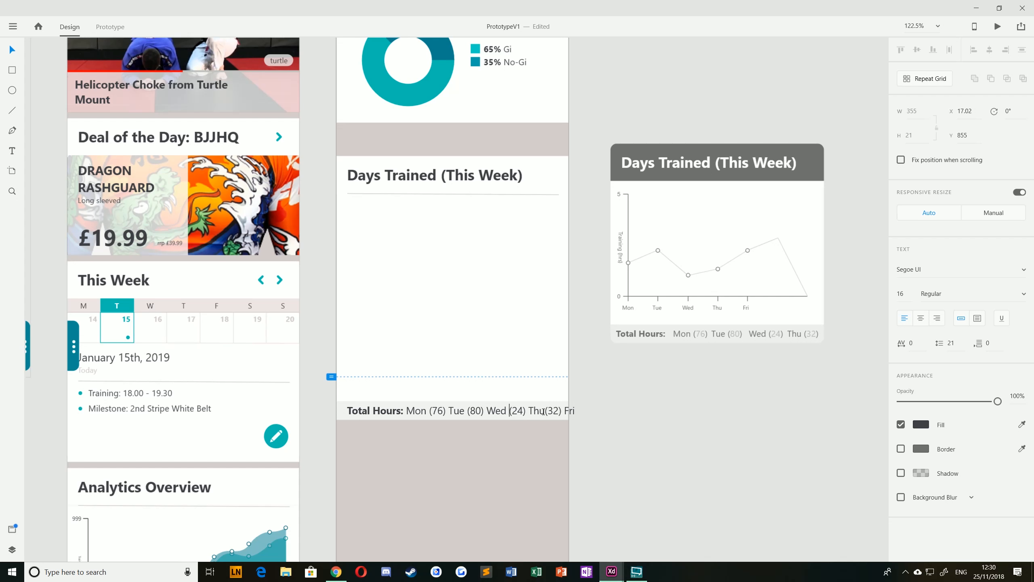
{"action": "left_click", "coordinate": [448, 410]}
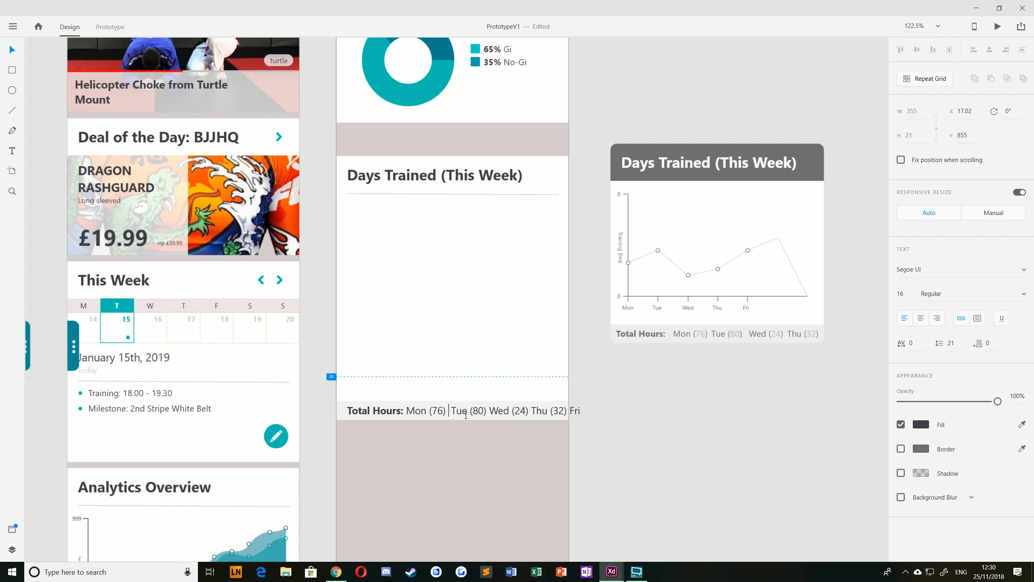
{"action": "left_click", "coordinate": [490, 410]}
{"action": "left_click", "coordinate": [539, 411]}
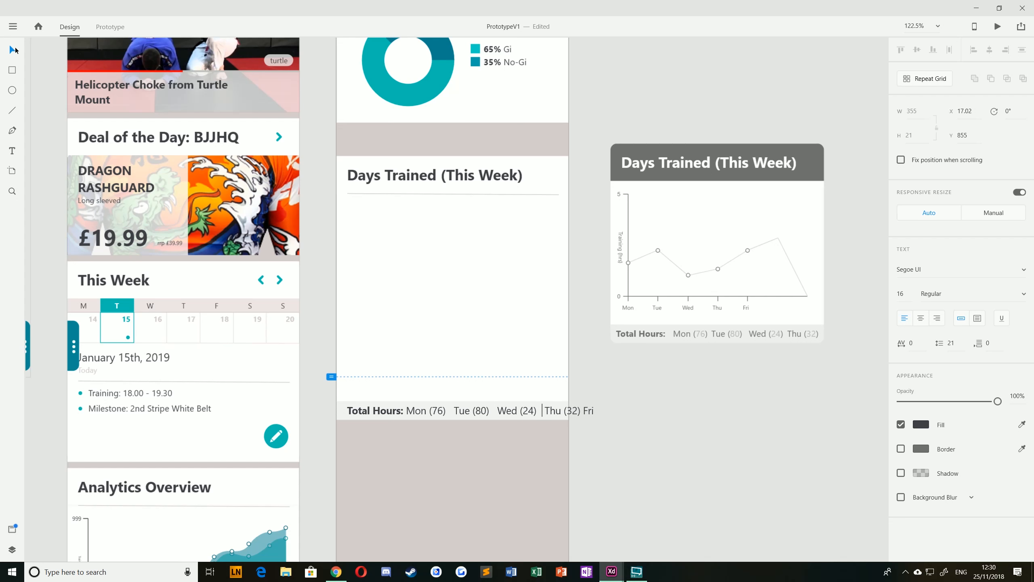
{"action": "key", "text": "Escape"}
{"action": "left_click", "coordinate": [582, 446]}
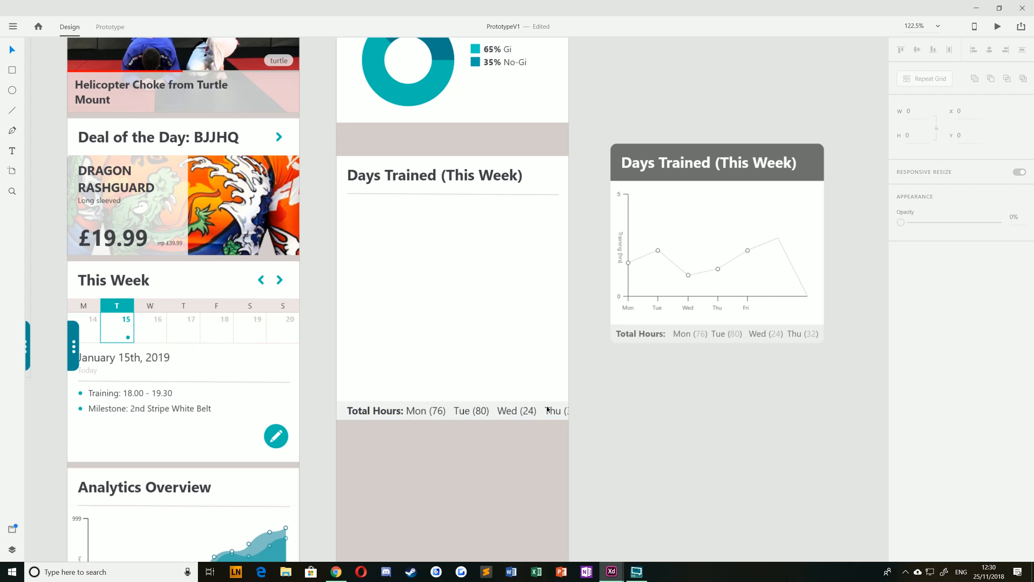
Step: Duplicate the grey strip behind the Total Hours label and move the copy up to Y 745
{"action": "left_click_drag", "start_coordinate": [413, 354], "coordinate": [459, 321]}
{"action": "scroll", "coordinate": [511, 371], "scroll_direction": "up", "scroll_amount": 1}
{"action": "scroll", "coordinate": [512, 371], "scroll_direction": "up", "scroll_amount": 2}
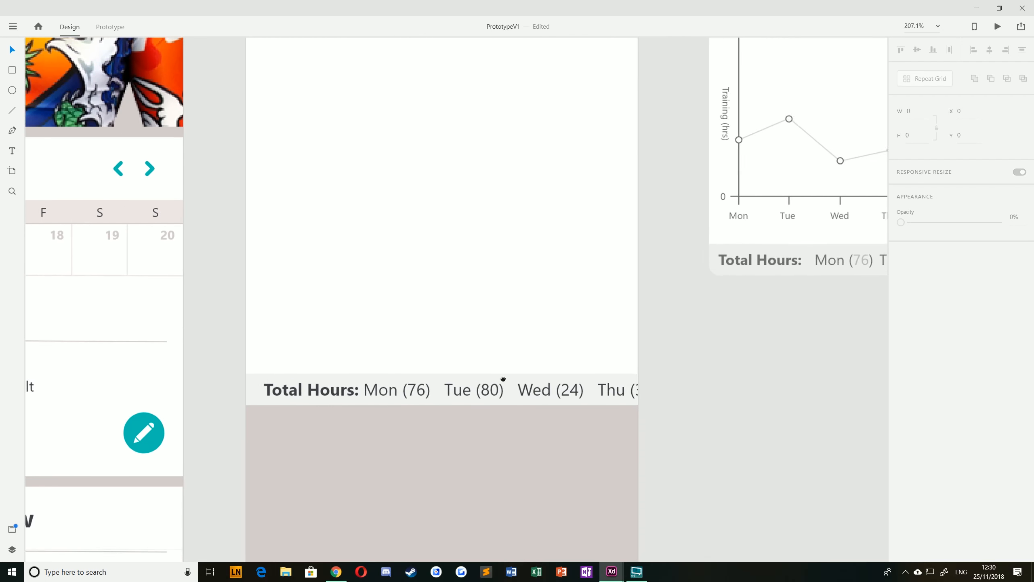
{"action": "left_click", "coordinate": [235, 385]}
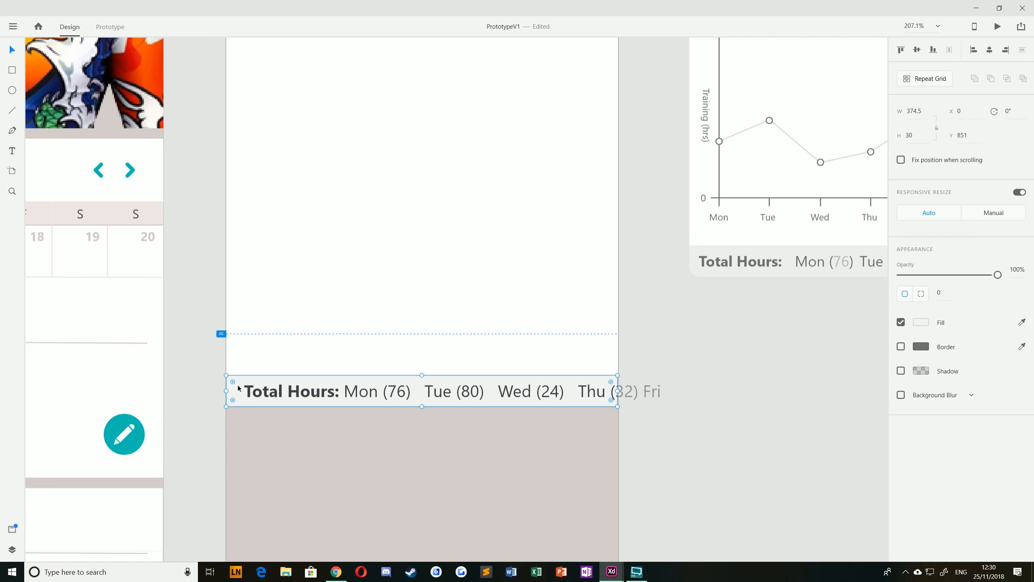
{"action": "key", "text": "ctrl+shift+]"}
{"action": "left_click_drag", "start_coordinate": [267, 393], "coordinate": [272, 284]}
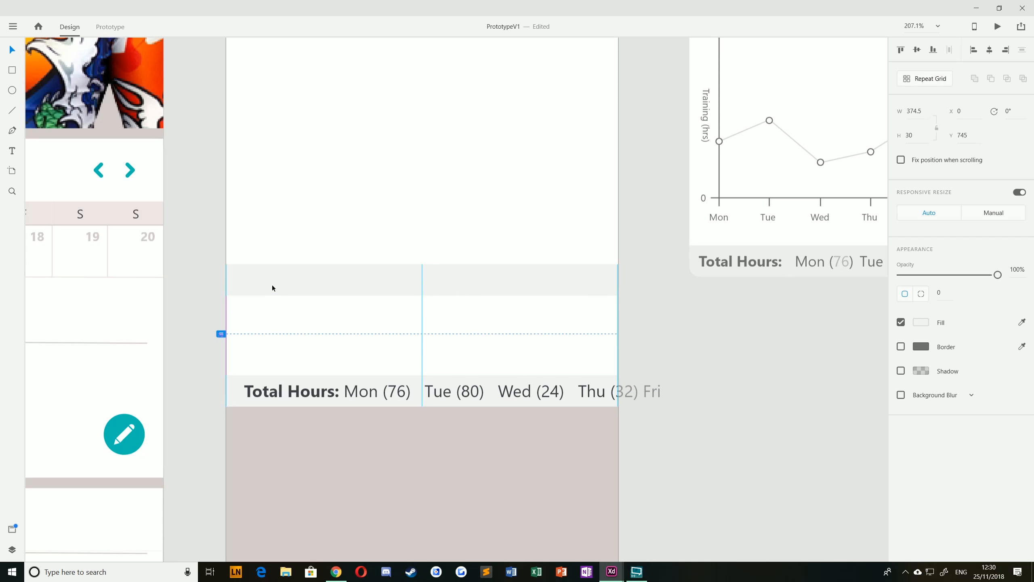
Step: Give the copied strip a linear gradient fill from #F2F2F2 at 100% to #F2F2F2 at 0% opacity
{"action": "left_click", "coordinate": [921, 323]}
{"action": "left_click", "coordinate": [780, 240]}
{"action": "left_click", "coordinate": [786, 276]}
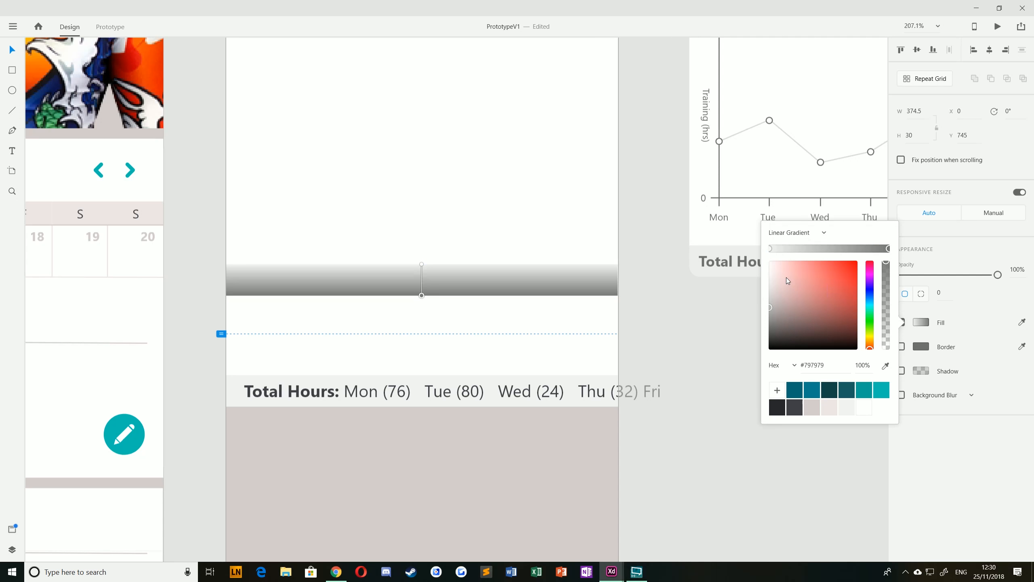
{"action": "left_click", "coordinate": [771, 250]}
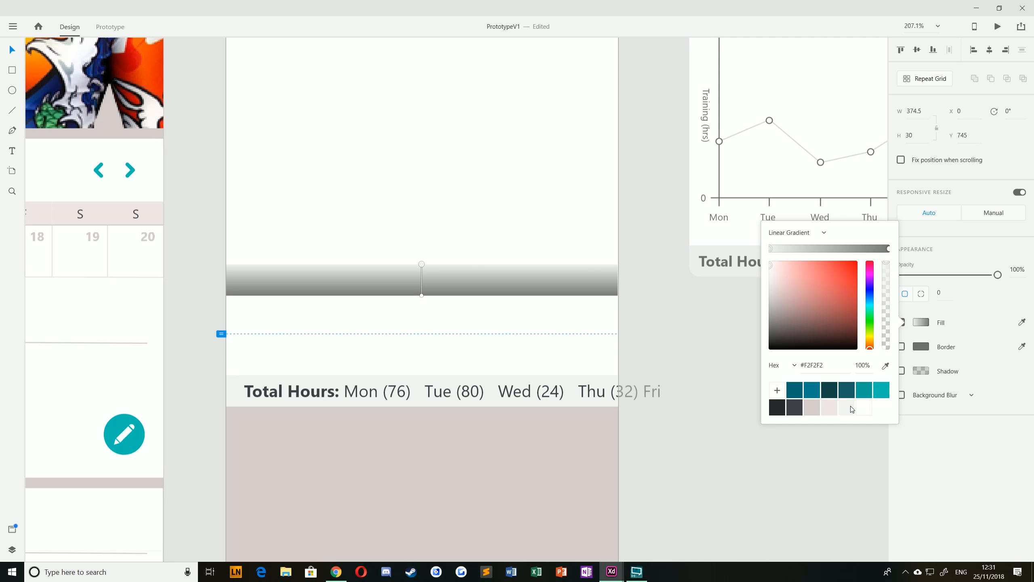
{"action": "left_click", "coordinate": [888, 249]}
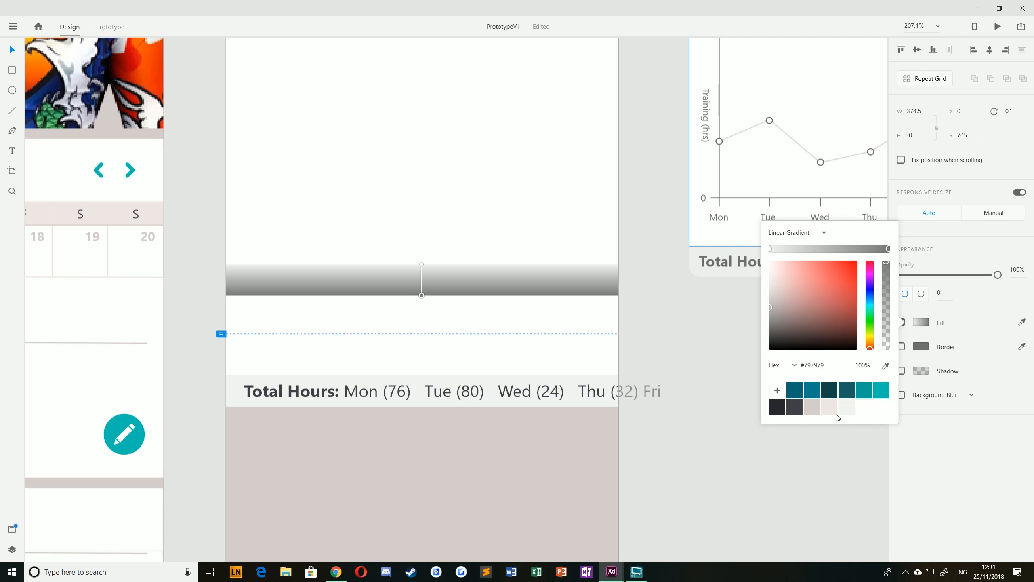
{"action": "left_click", "coordinate": [846, 406]}
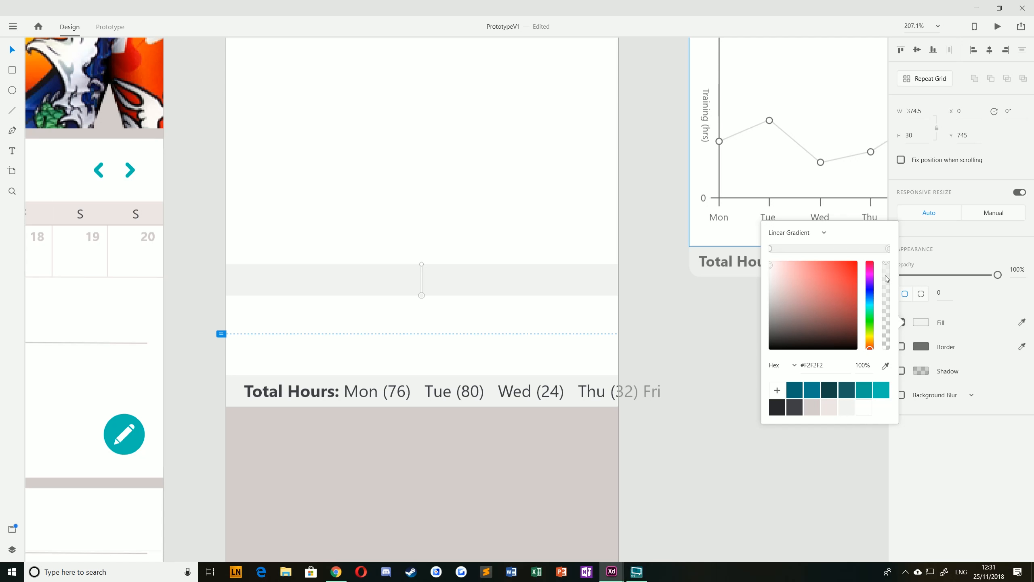
{"action": "left_click_drag", "start_coordinate": [887, 266], "coordinate": [879, 365]}
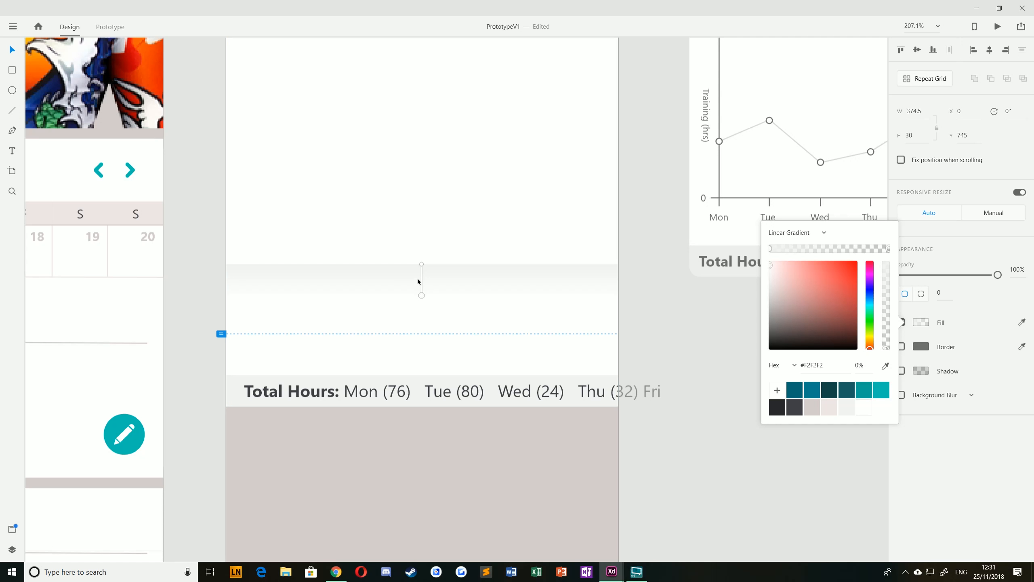
Step: Narrow the gradient strip to a width of 74.5 at X 300, and add an extra gradient stop near its solid end
{"action": "left_click", "coordinate": [389, 277]}
{"action": "left_click_drag", "start_coordinate": [226, 280], "coordinate": [539, 280]}
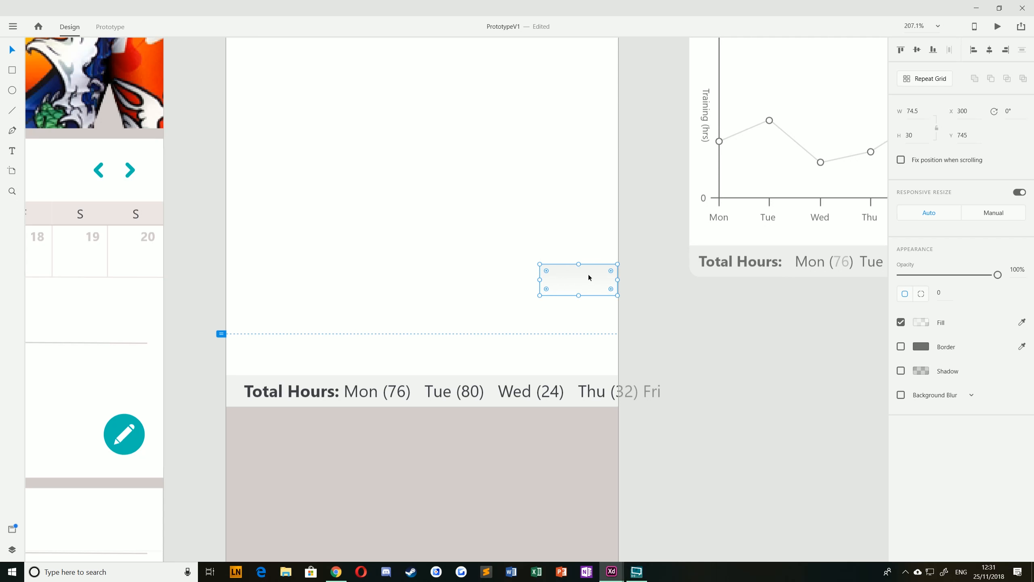
{"action": "left_click", "coordinate": [922, 321]}
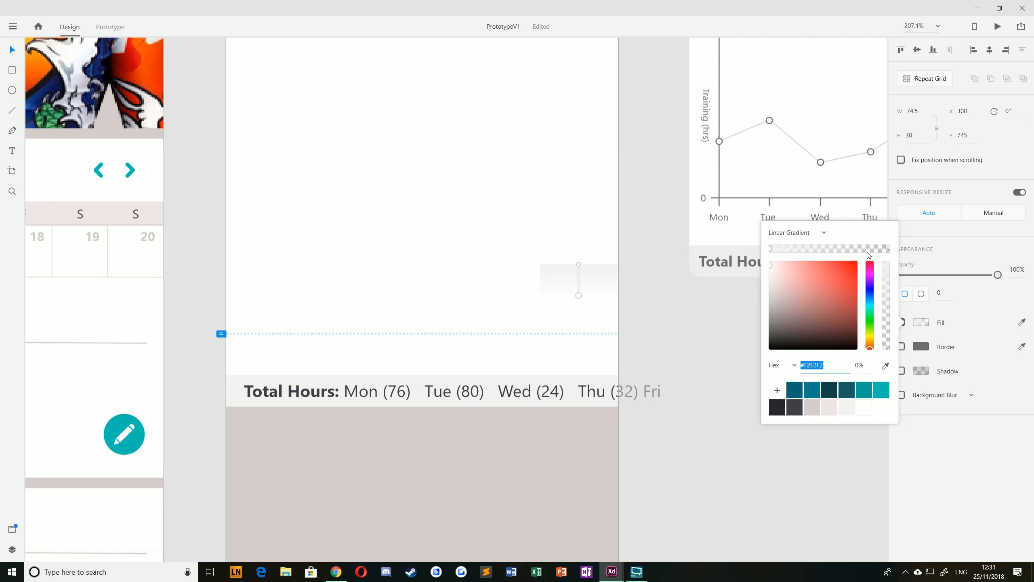
{"action": "left_click", "coordinate": [803, 249]}
{"action": "left_click", "coordinate": [886, 279]}
{"action": "left_click_drag", "start_coordinate": [887, 282], "coordinate": [888, 256]}
{"action": "left_click", "coordinate": [593, 273]}
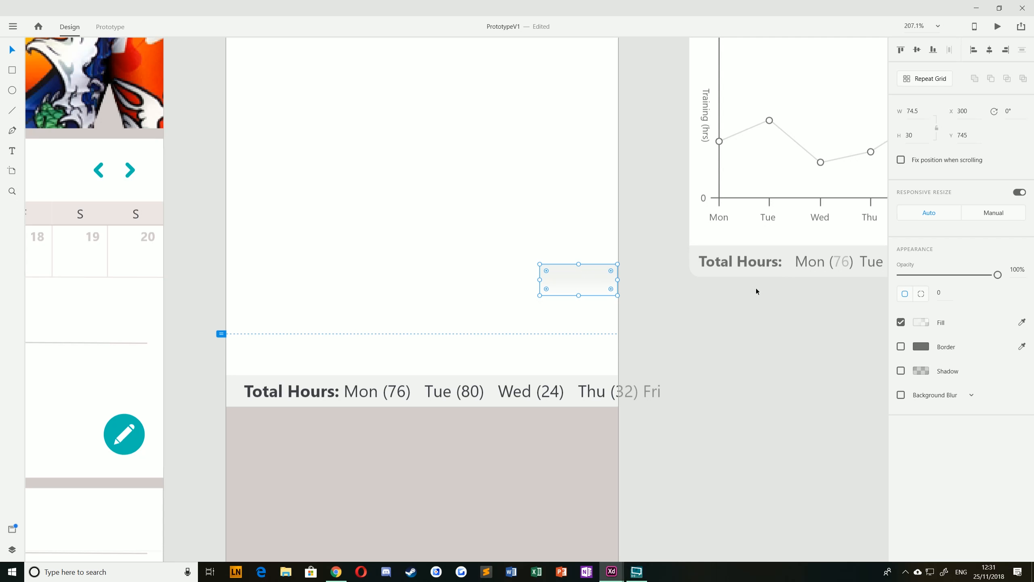
Step: Turn the gradient horizontal across the rectangle, fading from transparent on the left to solid #F2F2F2 on the right
{"action": "left_click", "coordinate": [919, 323]}
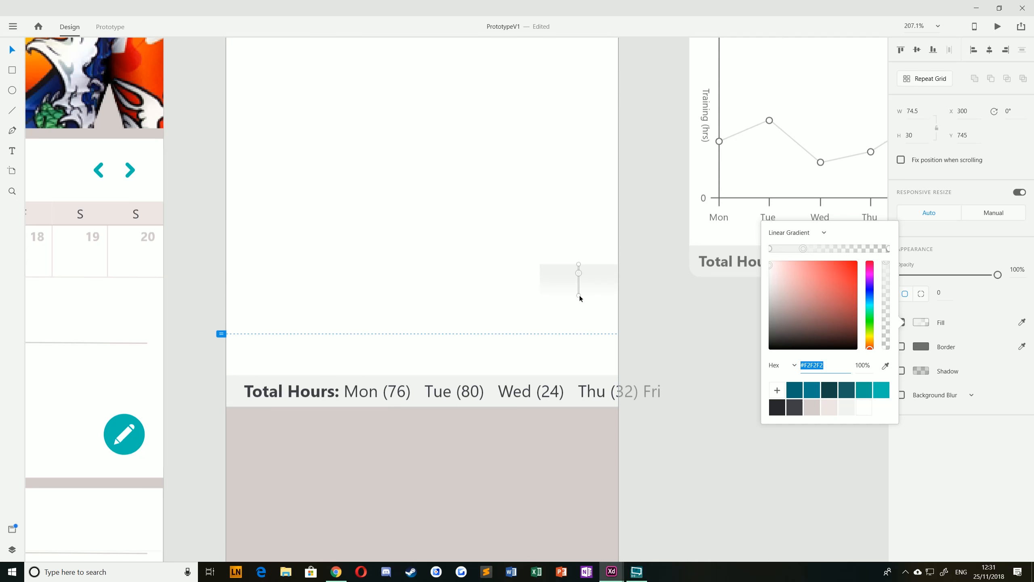
{"action": "left_click_drag", "start_coordinate": [579, 295], "coordinate": [616, 279]}
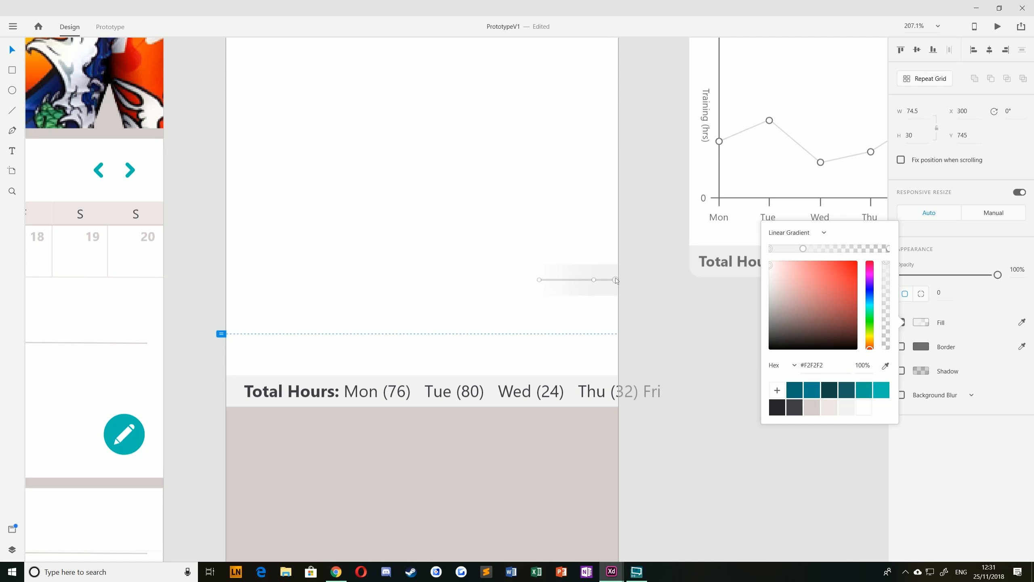
{"action": "mouse_move", "coordinate": [540, 279]}
{"action": "left_mouse_down"}
{"action": "mouse_move", "coordinate": [574, 280]}
{"action": "mouse_move", "coordinate": [561, 282]}
{"action": "left_mouse_up"}
{"action": "left_click", "coordinate": [563, 291]}
Step: Move the gradient rectangle over the Total Hours strip at Y 851 and stretch it to a width of 97.5 from X 262
{"action": "left_click_drag", "start_coordinate": [566, 187], "coordinate": [573, 357]}
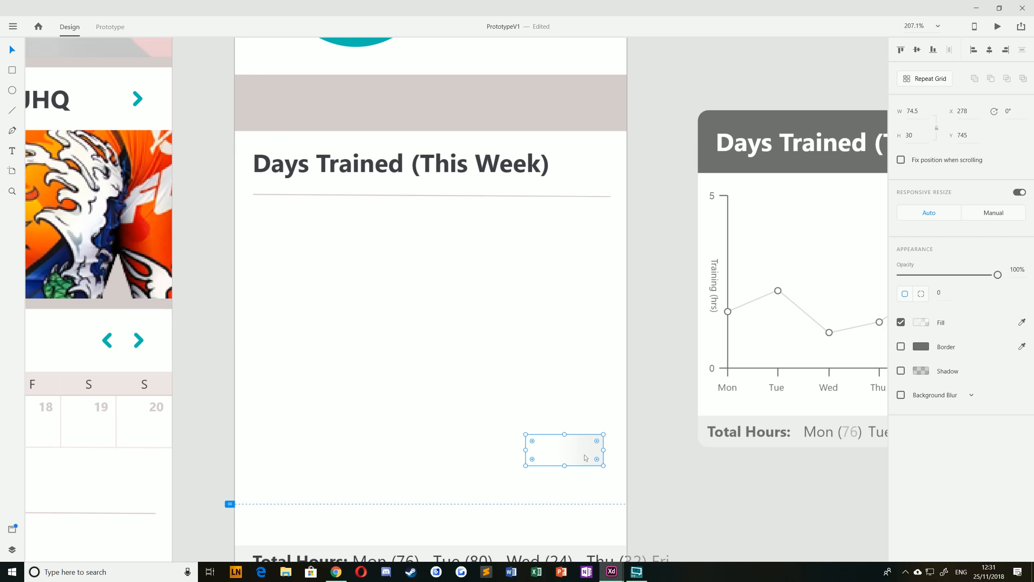
{"action": "left_click_drag", "start_coordinate": [565, 450], "coordinate": [578, 366]}
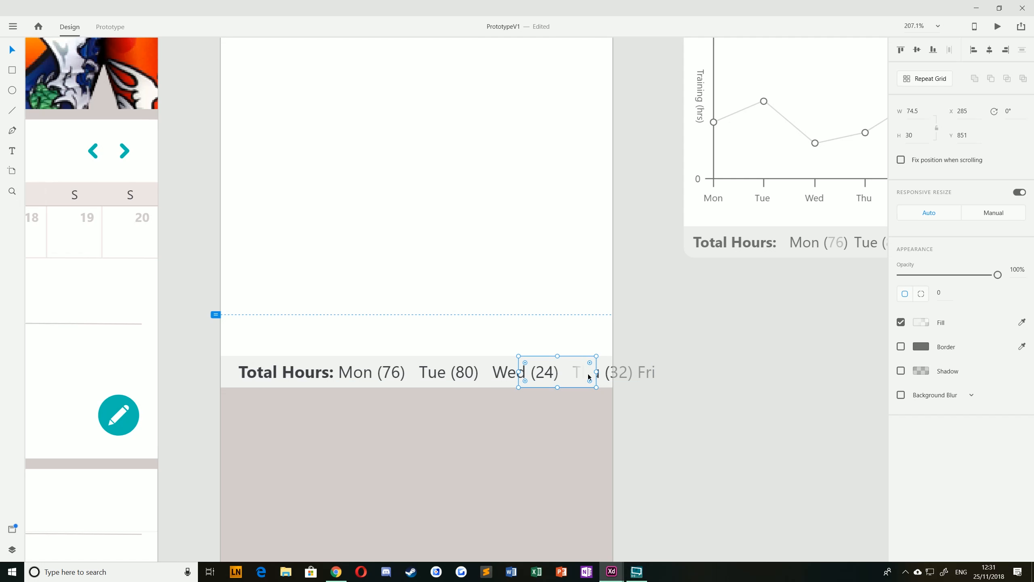
{"action": "left_click_drag", "start_coordinate": [519, 372], "coordinate": [494, 372]}
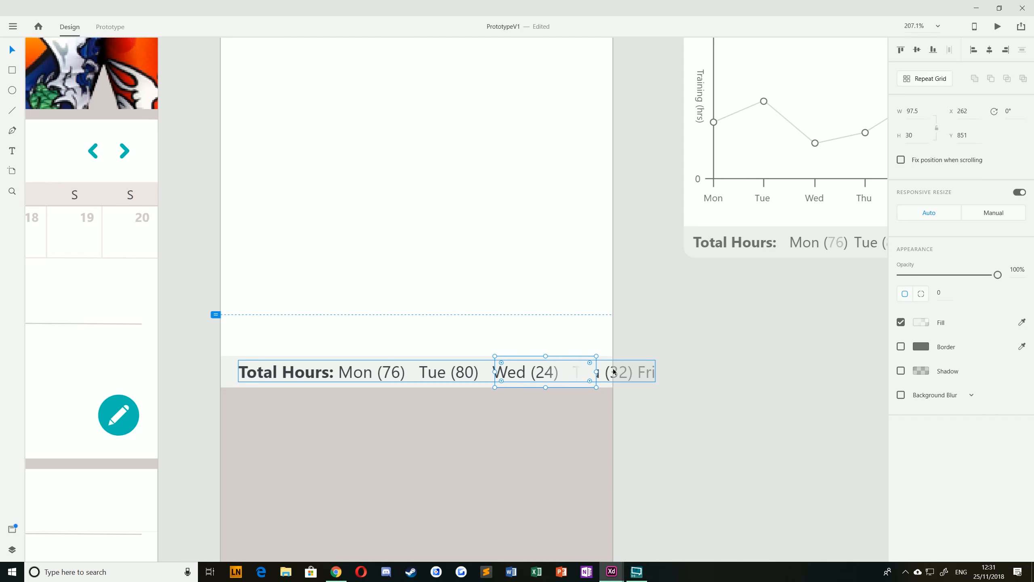
Step: Duplicate the grey strip on top of the label and narrow the copy to 15.5 at X 359, covering the text beyond the fade
{"action": "left_click", "coordinate": [233, 370]}
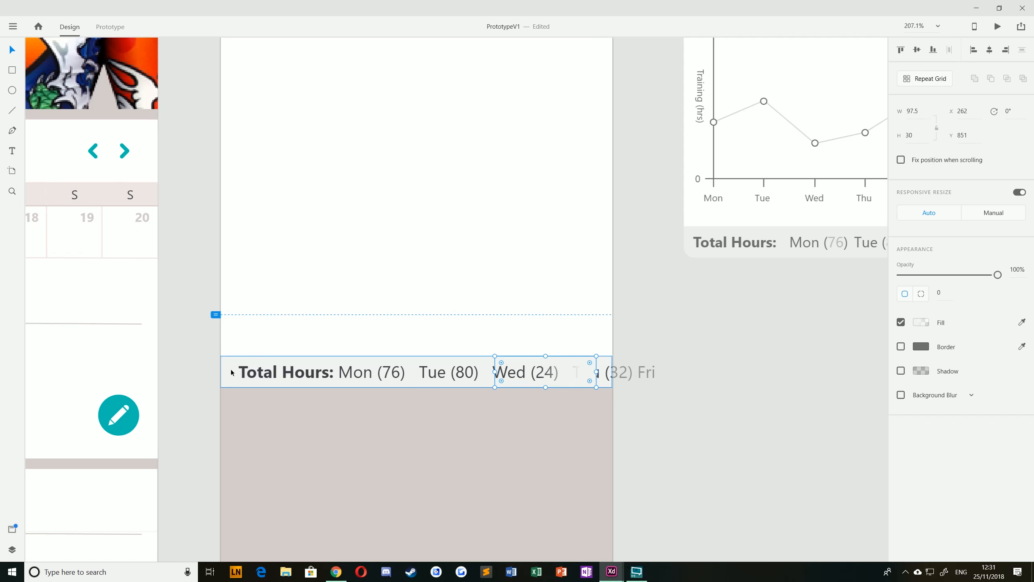
{"action": "key", "text": "ctrl+shift+]"}
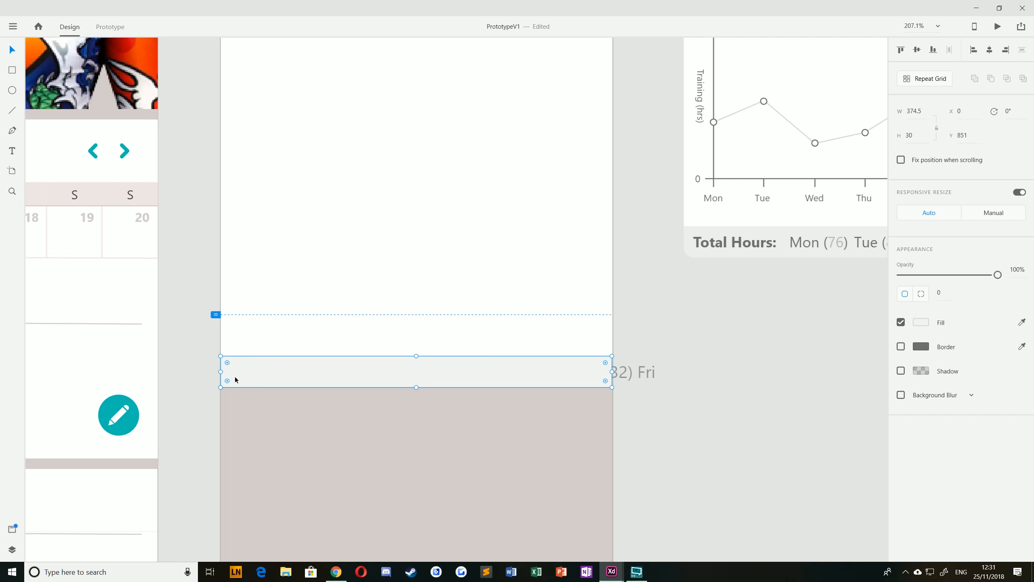
{"action": "left_click_drag", "start_coordinate": [221, 372], "coordinate": [597, 369]}
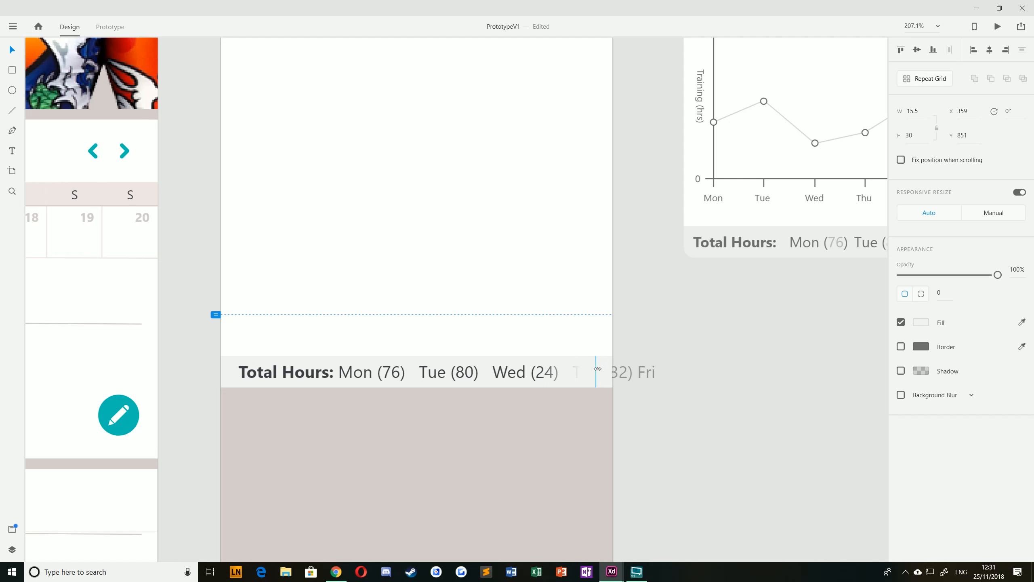
{"action": "left_click", "coordinate": [708, 388]}
{"action": "scroll", "coordinate": [676, 455], "scroll_direction": "down", "scroll_amount": 2}
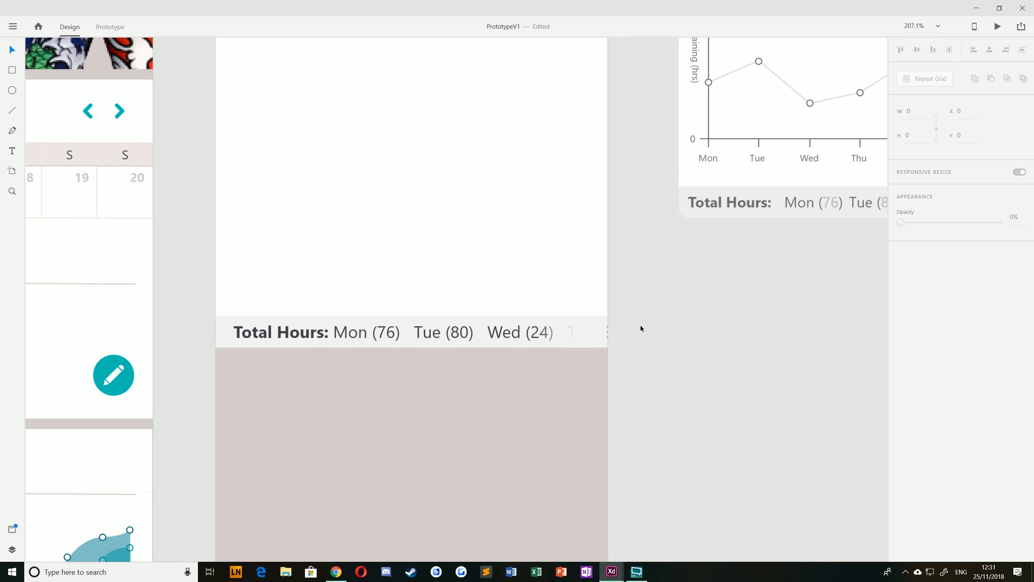
Step: Narrow the gradient rectangle and the grey cover together from their left side so the fade starts further right, over Wed (24)
{"action": "left_click", "coordinate": [606, 334]}
{"action": "left_click", "coordinate": [636, 427]}
{"action": "scroll", "coordinate": [611, 345], "scroll_direction": "up", "scroll_amount": 6}
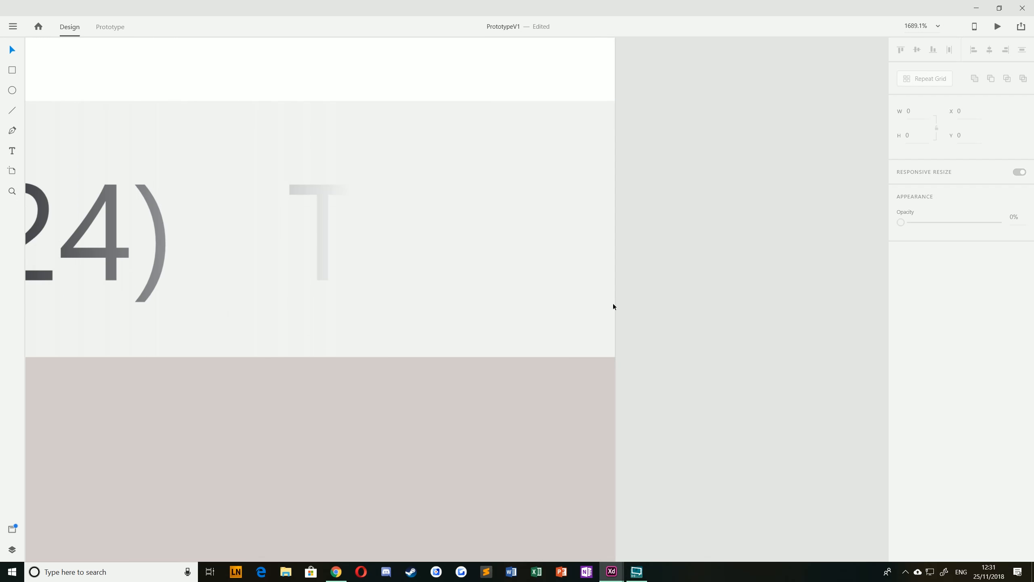
{"action": "scroll", "coordinate": [589, 318], "scroll_direction": "down", "scroll_amount": 10}
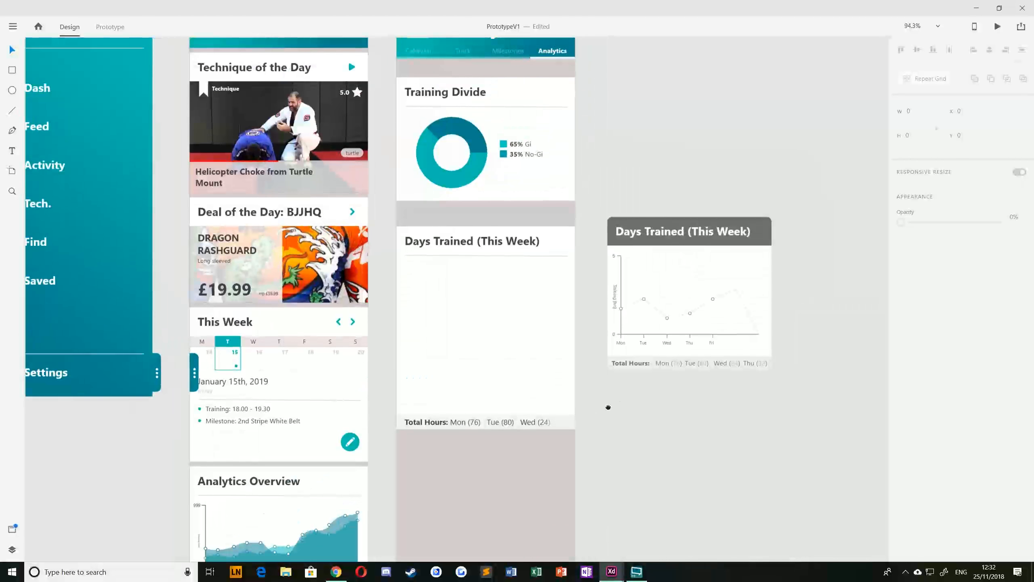
{"action": "scroll", "coordinate": [570, 362], "scroll_direction": "up", "scroll_amount": 5}
{"action": "left_click", "coordinate": [571, 348]}
{"action": "left_click", "coordinate": [503, 353], "text": "shift"}
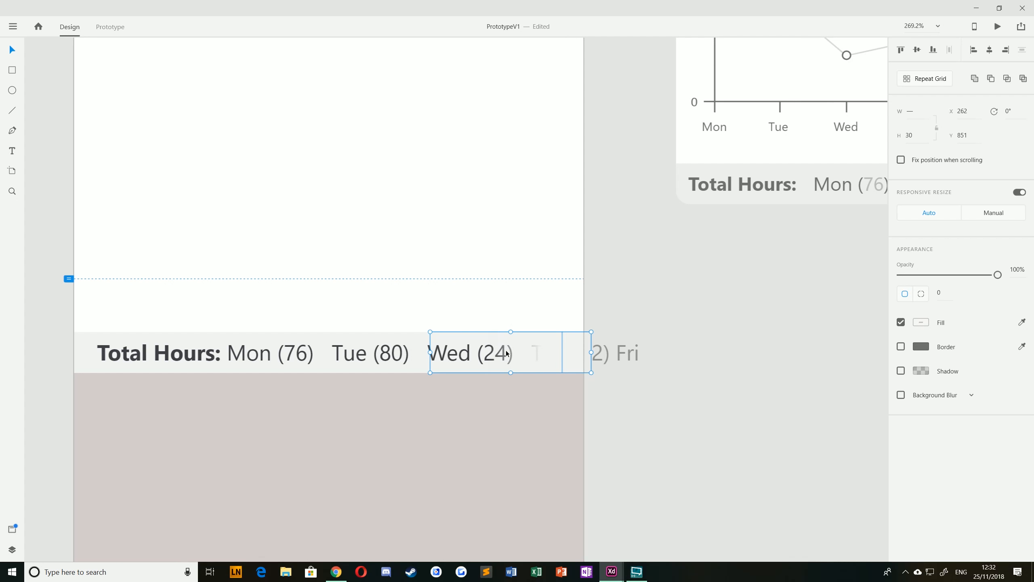
{"action": "left_click_drag", "start_coordinate": [430, 352], "coordinate": [471, 353]}
{"action": "left_click", "coordinate": [593, 353]}
{"action": "left_click", "coordinate": [571, 356]}
{"action": "left_click", "coordinate": [556, 354], "text": "shift"}
{"action": "left_click", "coordinate": [633, 426]}
Step: Insert extra spacing between "Total Hours:" and "Mon (76)" in the strip's label
{"action": "scroll", "coordinate": [448, 402], "scroll_direction": "down", "scroll_amount": 6}
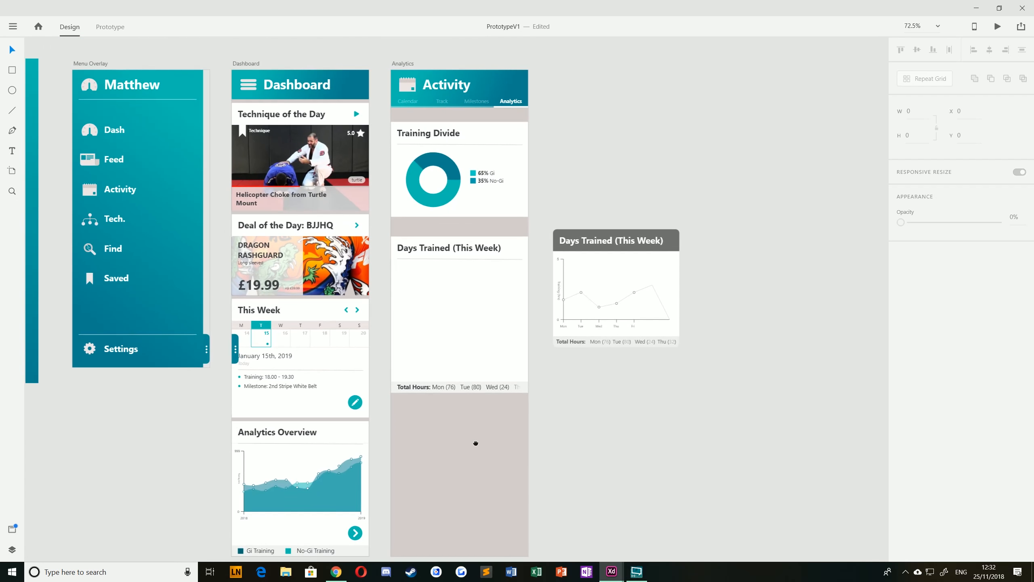
{"action": "scroll", "coordinate": [550, 395], "scroll_direction": "up", "scroll_amount": 3}
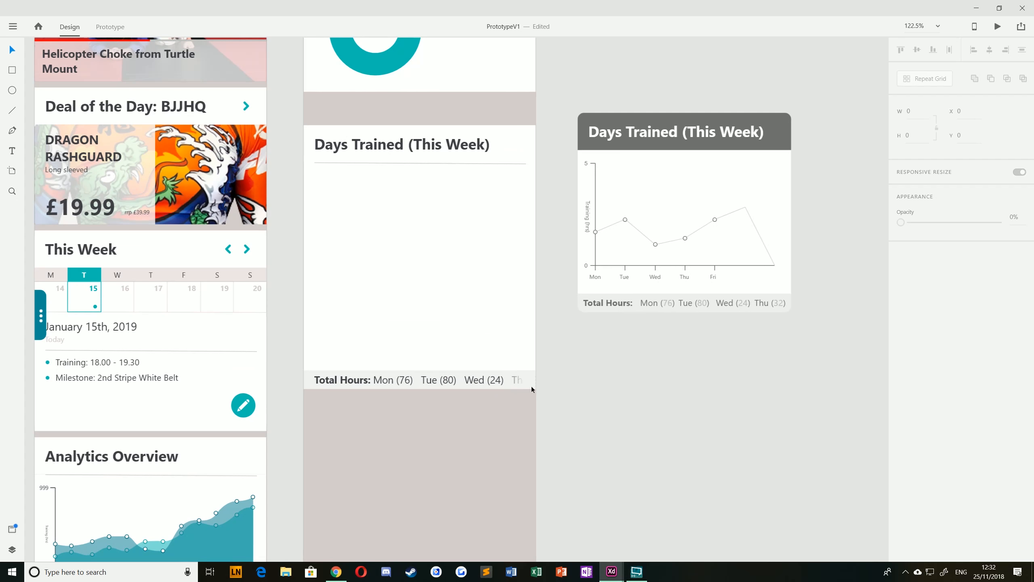
{"action": "left_click_drag", "start_coordinate": [421, 344], "coordinate": [461, 364]}
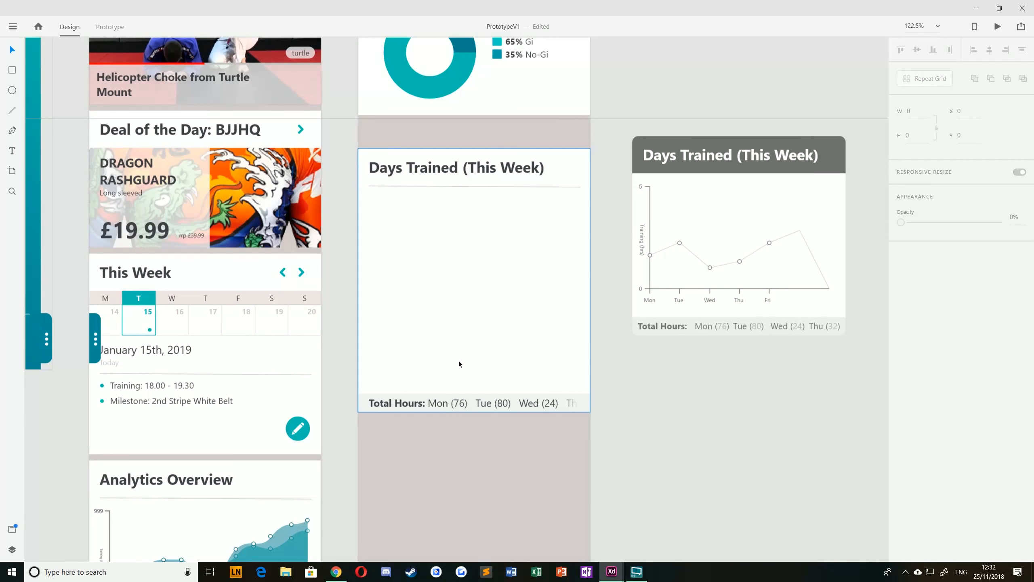
{"action": "scroll", "coordinate": [469, 353], "scroll_direction": "up", "scroll_amount": 2}
{"action": "left_click_drag", "start_coordinate": [691, 292], "coordinate": [558, 302]}
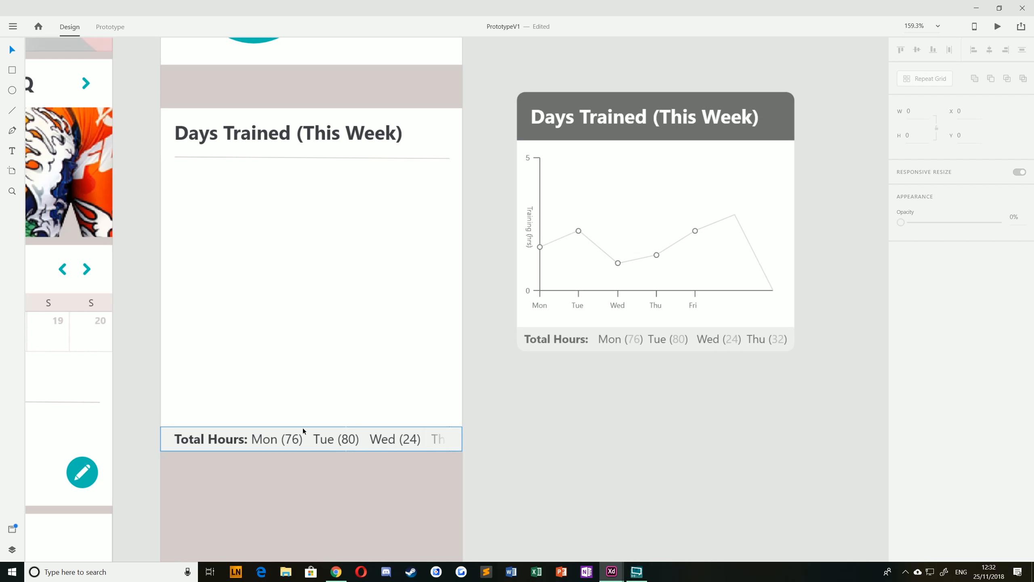
{"action": "double_click", "coordinate": [244, 440]}
{"action": "left_click", "coordinate": [260, 452]}
{"action": "left_click", "coordinate": [247, 438]}
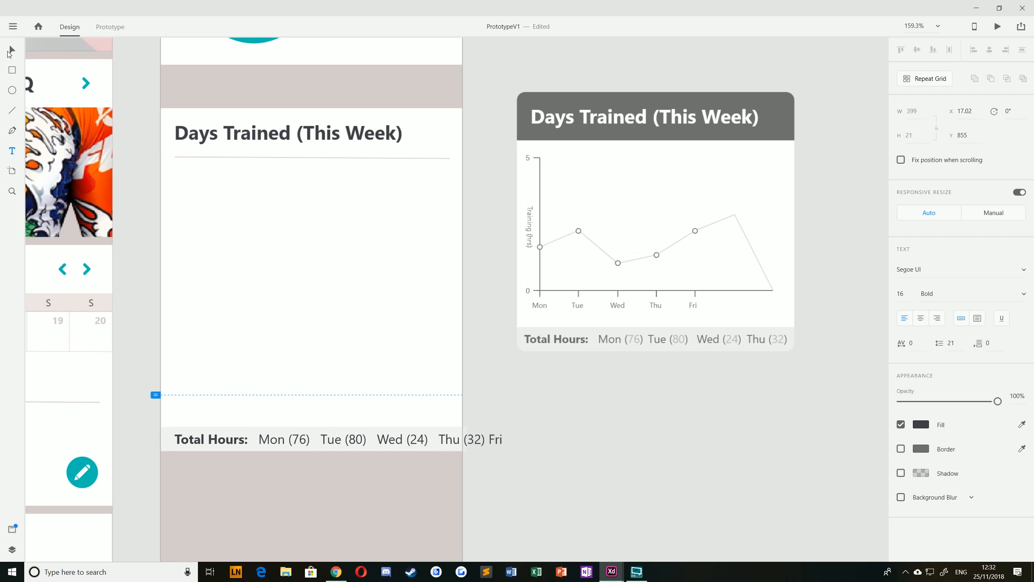
{"action": "left_click", "coordinate": [10, 52]}
{"action": "left_click", "coordinate": [575, 431]}
{"action": "left_click_drag", "start_coordinate": [294, 436], "coordinate": [413, 420]}
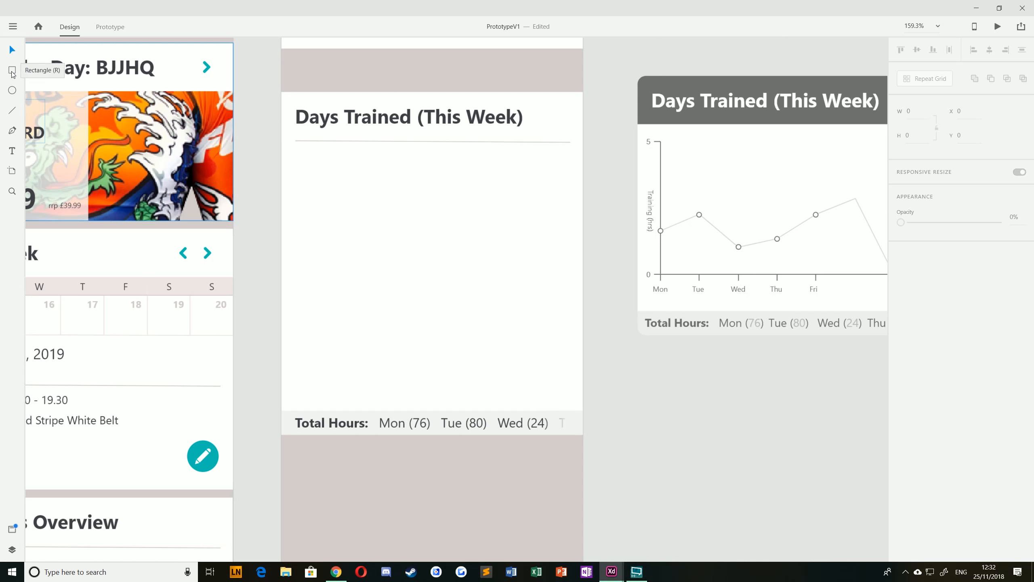
Step: Duplicate the title divider down to Y 795.5 and draw a straight horizontal axis line 342 long above the copy at Y 774.08
{"action": "left_click", "coordinate": [365, 142]}
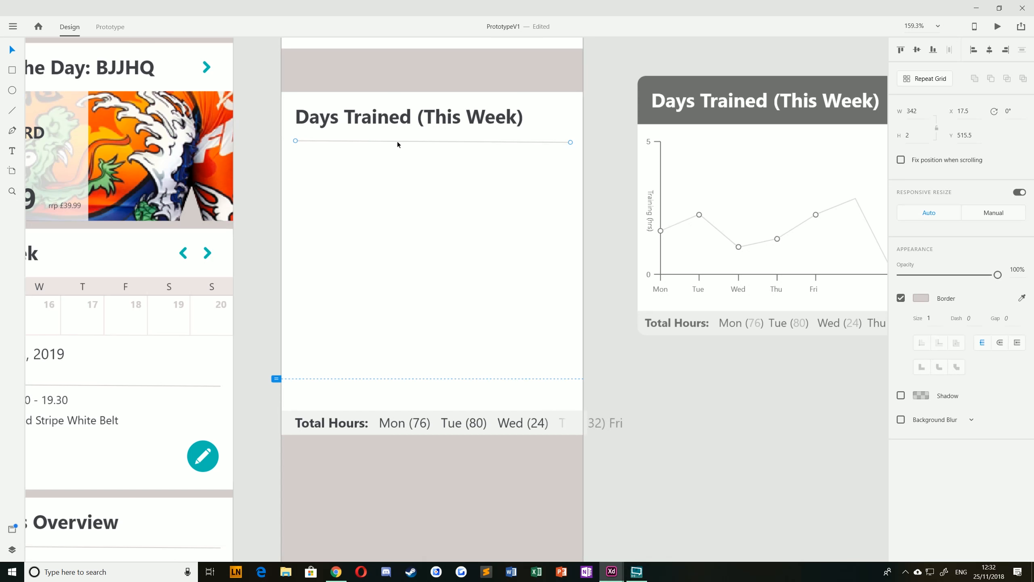
{"action": "left_click_drag", "start_coordinate": [398, 140], "coordinate": [391, 357]}
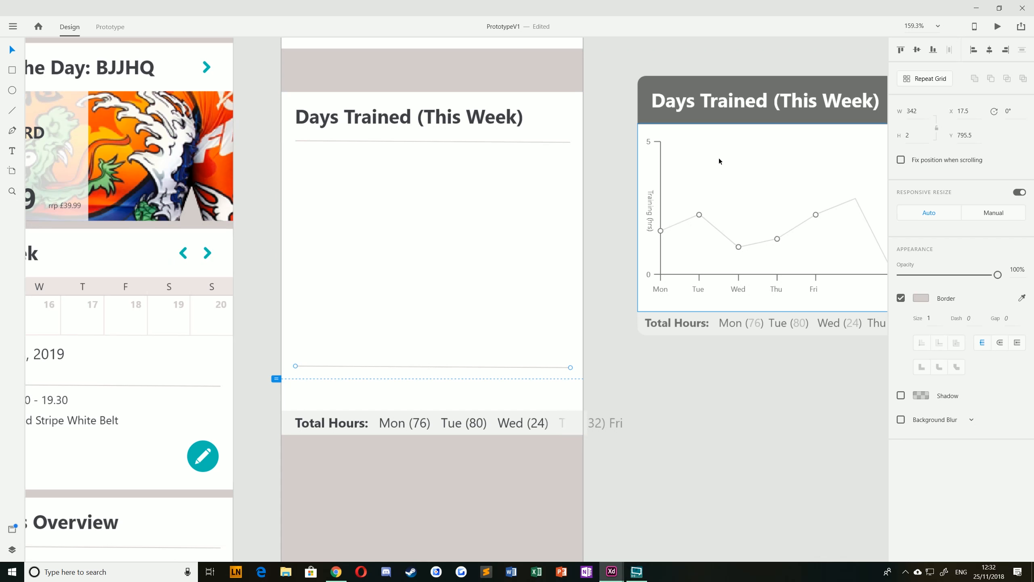
{"action": "left_click", "coordinate": [12, 131]}
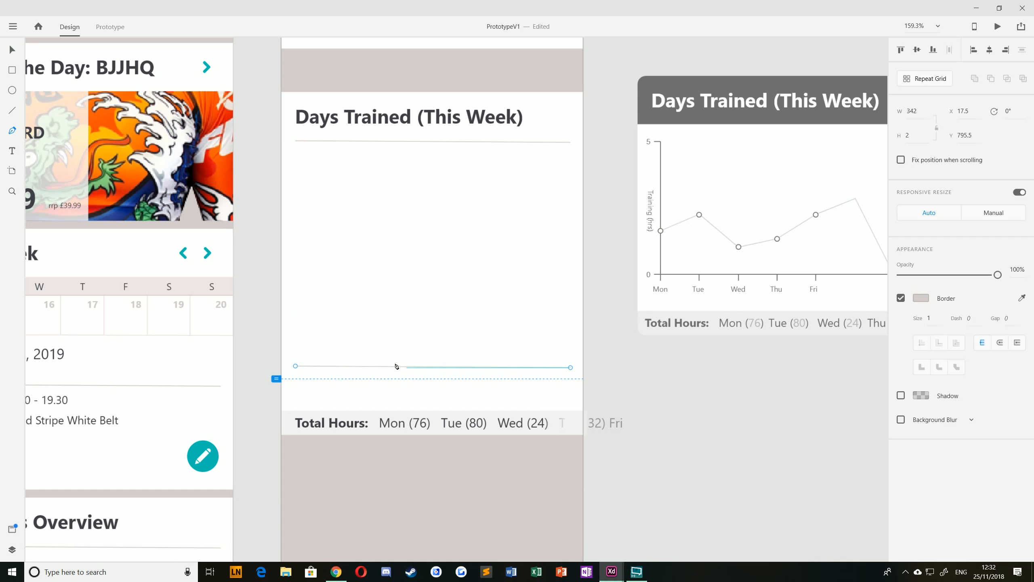
{"action": "left_click", "coordinate": [295, 348]}
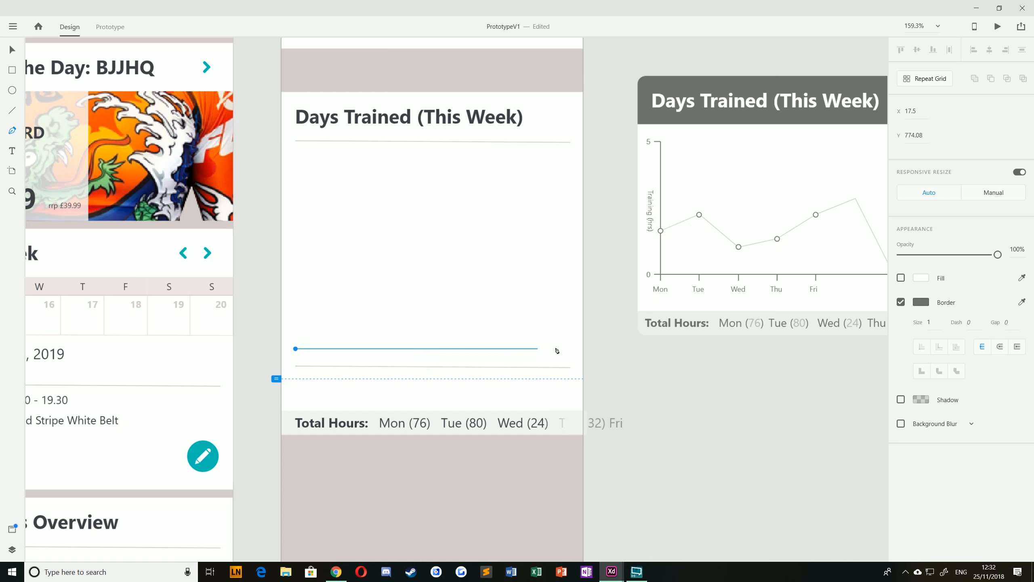
{"action": "left_click", "coordinate": [572, 349]}
{"action": "left_click", "coordinate": [12, 49]}
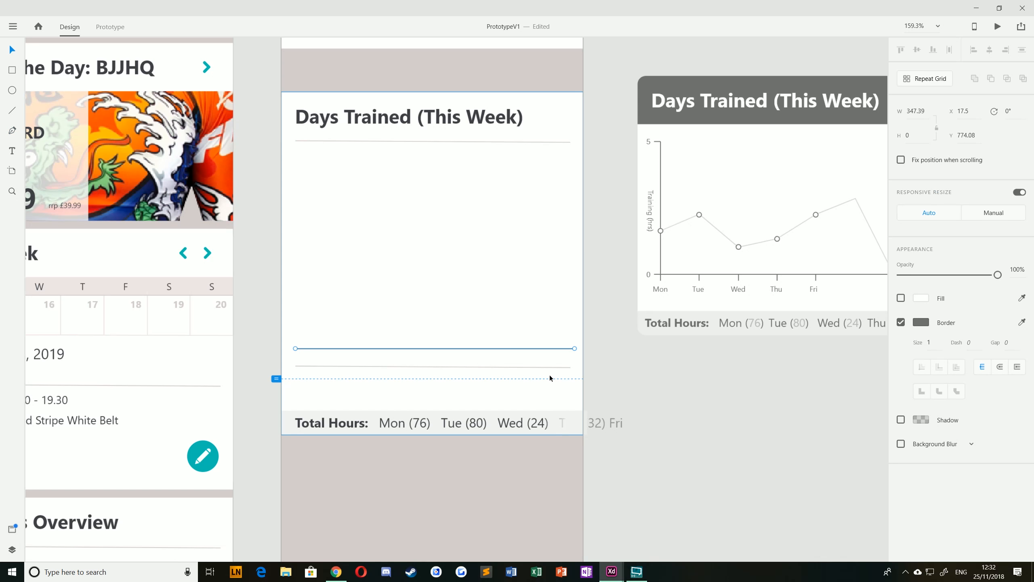
{"action": "left_click_drag", "start_coordinate": [575, 348], "coordinate": [571, 349]}
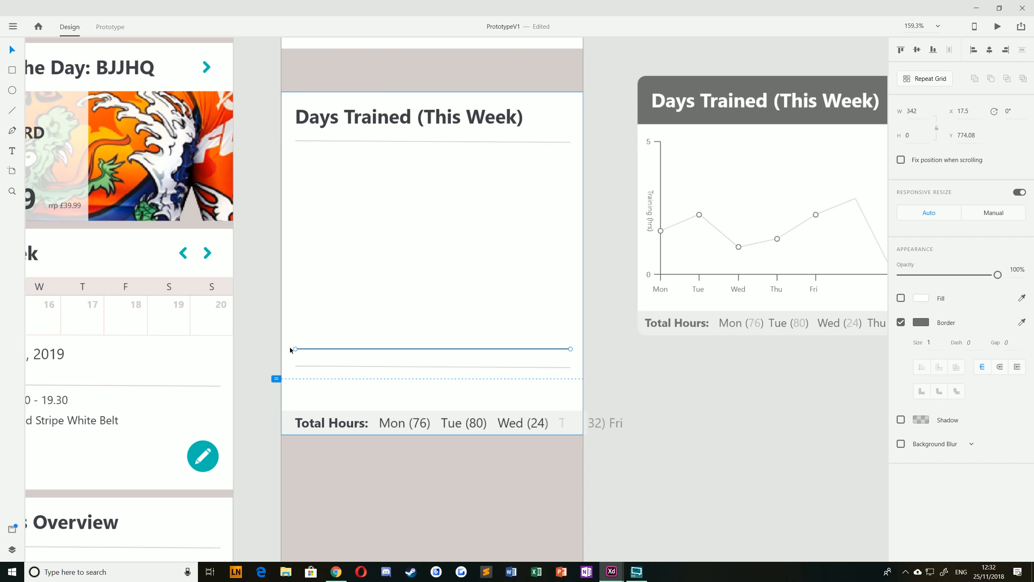
Step: Duplicate the axis line as a vertical axis rotated -90°, crossing the horizontal one at X 27.5, and extend it upwards to a length of 237.52
{"action": "left_click_drag", "start_coordinate": [291, 349], "coordinate": [433, 330]}
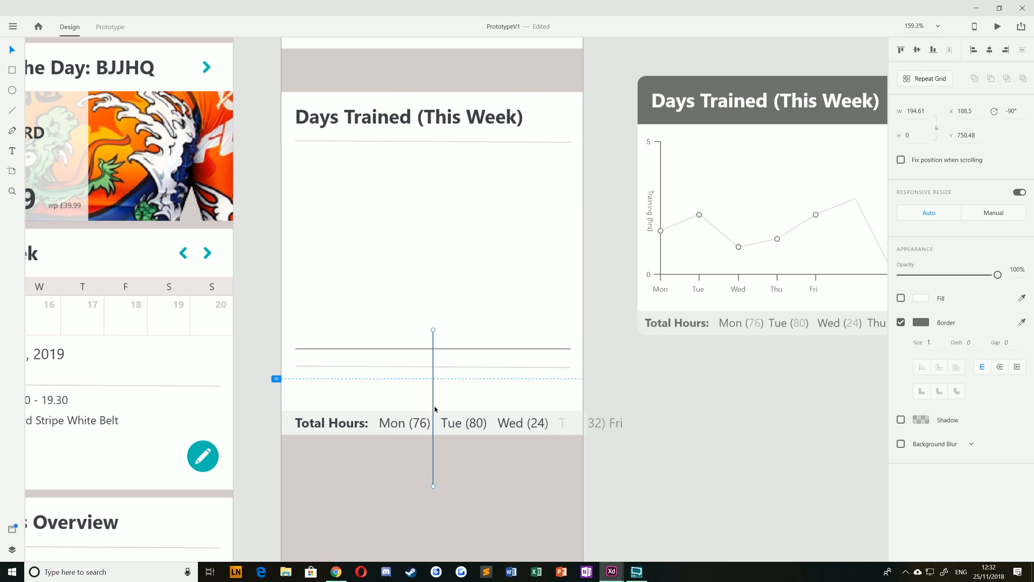
{"action": "left_click_drag", "start_coordinate": [433, 406], "coordinate": [294, 270]}
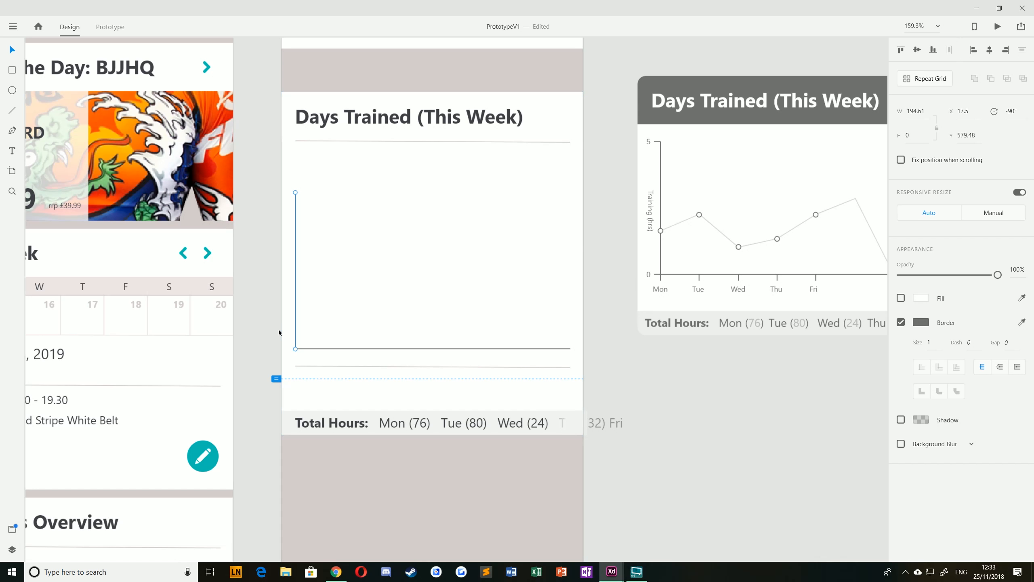
{"action": "key", "text": "shift+Right"}
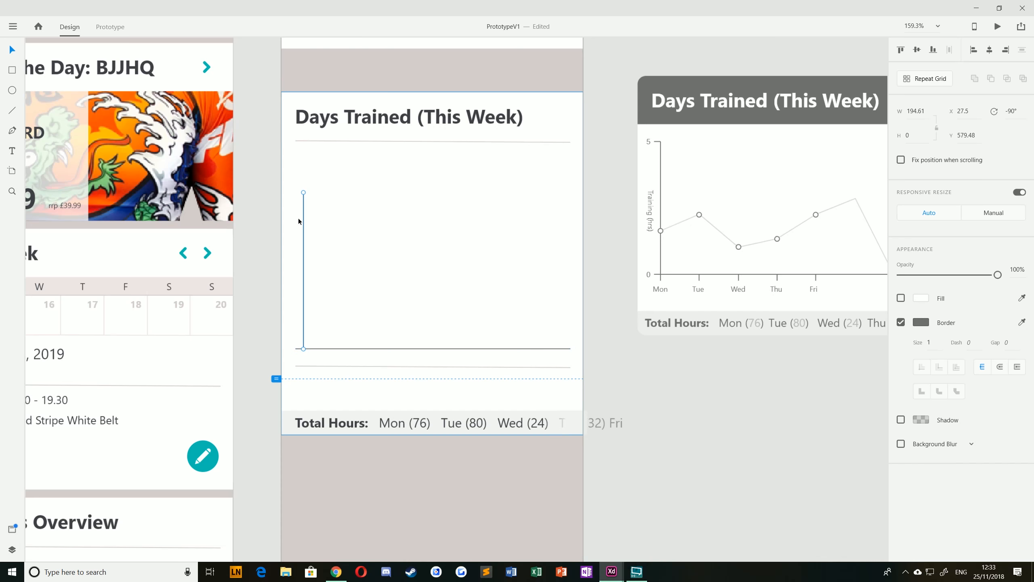
{"action": "key", "text": "shift+Down"}
{"action": "left_click_drag", "start_coordinate": [303, 200], "coordinate": [304, 166]}
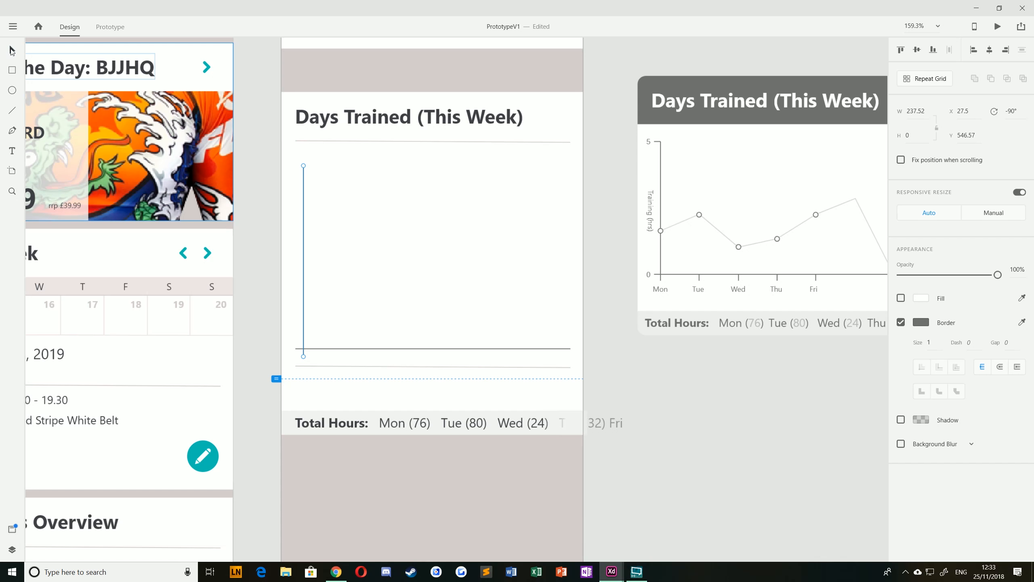
{"action": "key", "text": "Right"}
{"action": "key", "text": "Right"}
{"action": "key", "text": "Right"}
{"action": "key", "text": "Right"}
{"action": "key", "text": "Right"}
{"action": "key", "text": "Right"}
{"action": "key", "text": "Right"}
{"action": "key", "text": "Right"}
{"action": "key", "text": "Right"}
{"action": "key", "text": "Right"}
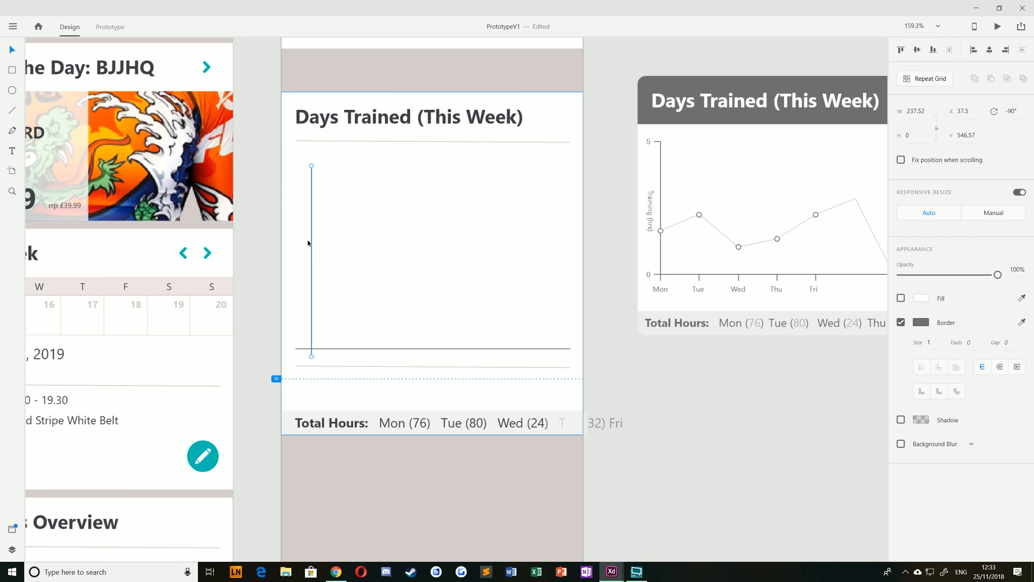
{"action": "key", "text": "shift+Left"}
{"action": "key", "text": "Escape"}
Step: Extend the vertical axis path from its upper end with a short horizontal tick reaching left to X 17.44
{"action": "left_click_drag", "start_coordinate": [457, 277], "coordinate": [376, 256]}
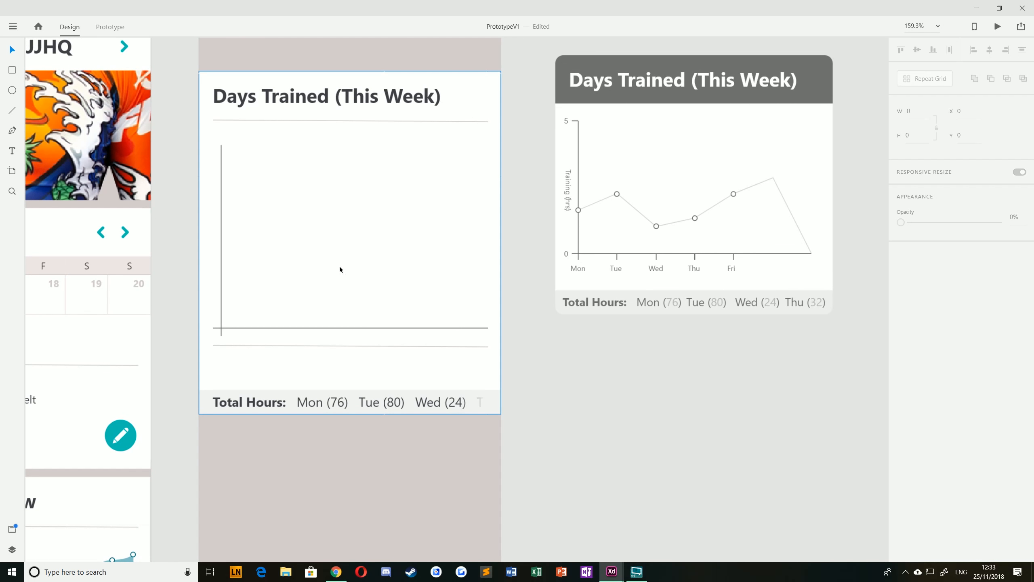
{"action": "left_click", "coordinate": [220, 162]}
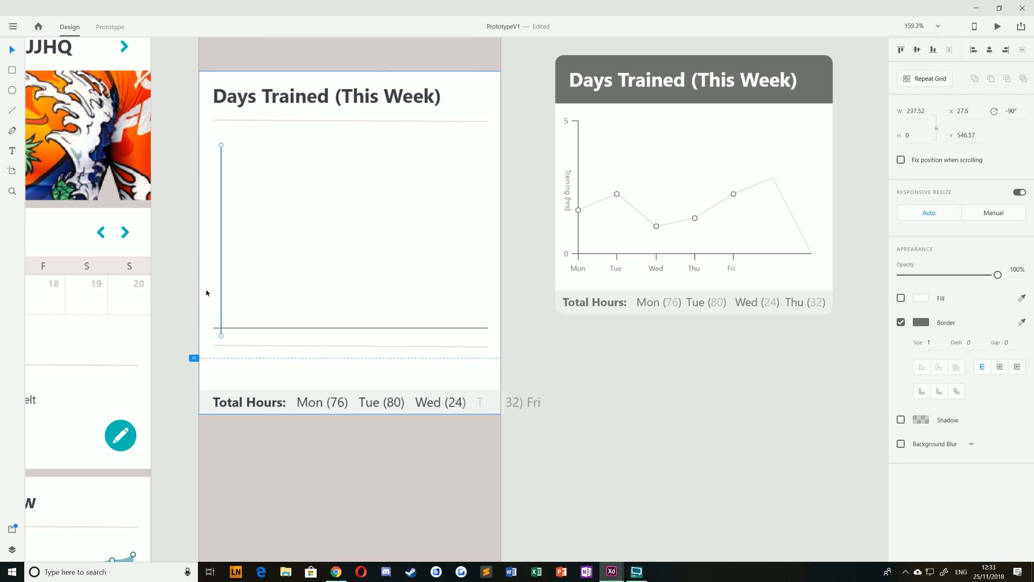
{"action": "left_click", "coordinate": [174, 256]}
{"action": "scroll", "coordinate": [211, 159], "scroll_direction": "up", "scroll_amount": 5}
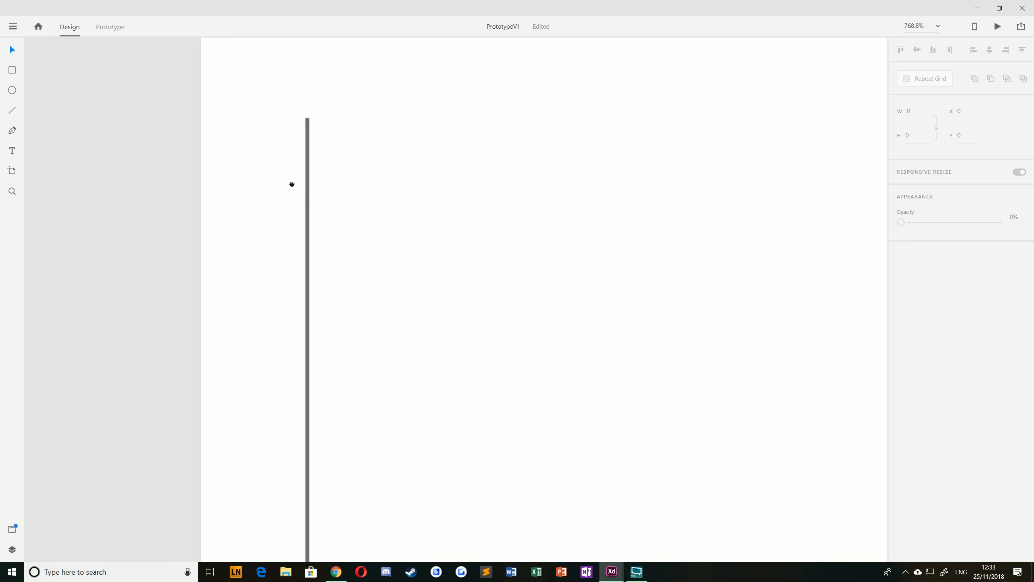
{"action": "left_click_drag", "start_coordinate": [292, 184], "coordinate": [372, 257]}
{"action": "left_click", "coordinate": [13, 130]}
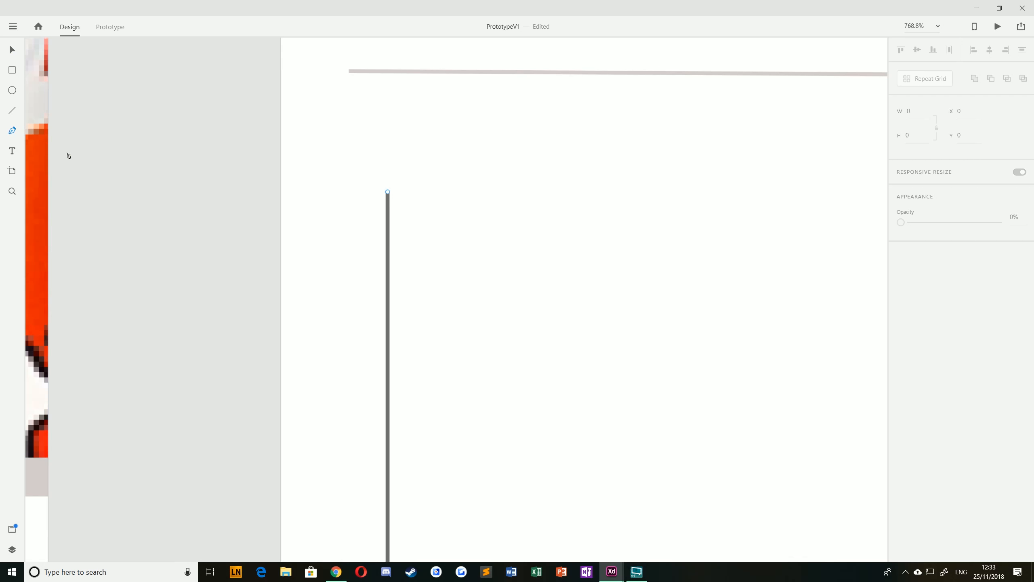
{"action": "left_click", "coordinate": [387, 192]}
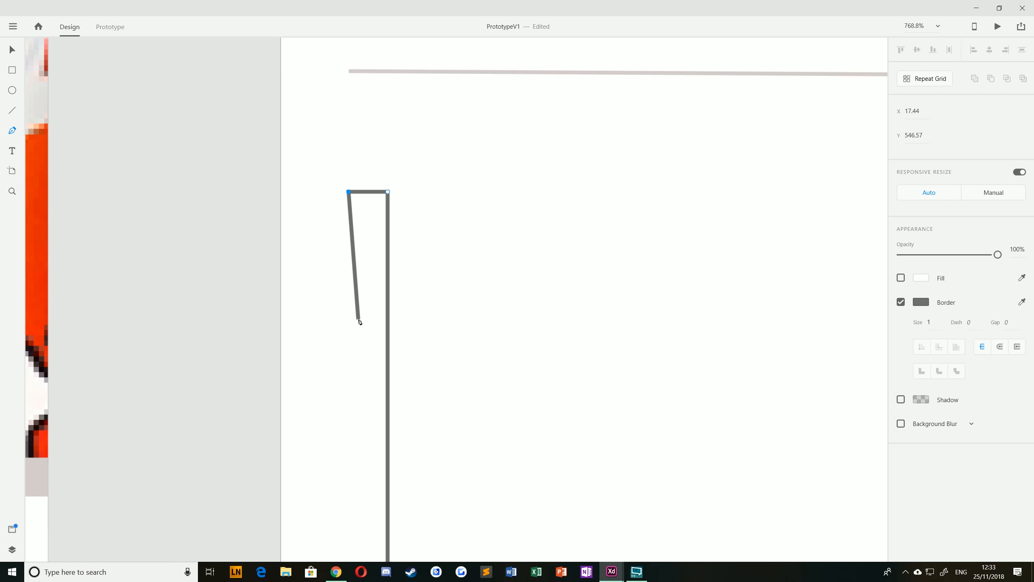
{"action": "scroll", "coordinate": [358, 322], "scroll_direction": "down", "scroll_amount": 3}
{"action": "key", "text": "Escape"}
Step: Extend the horizontal axis path from its right end at X 359.5 with a short downward tick about 10 long
{"action": "scroll", "coordinate": [361, 377], "scroll_direction": "down", "scroll_amount": 5}
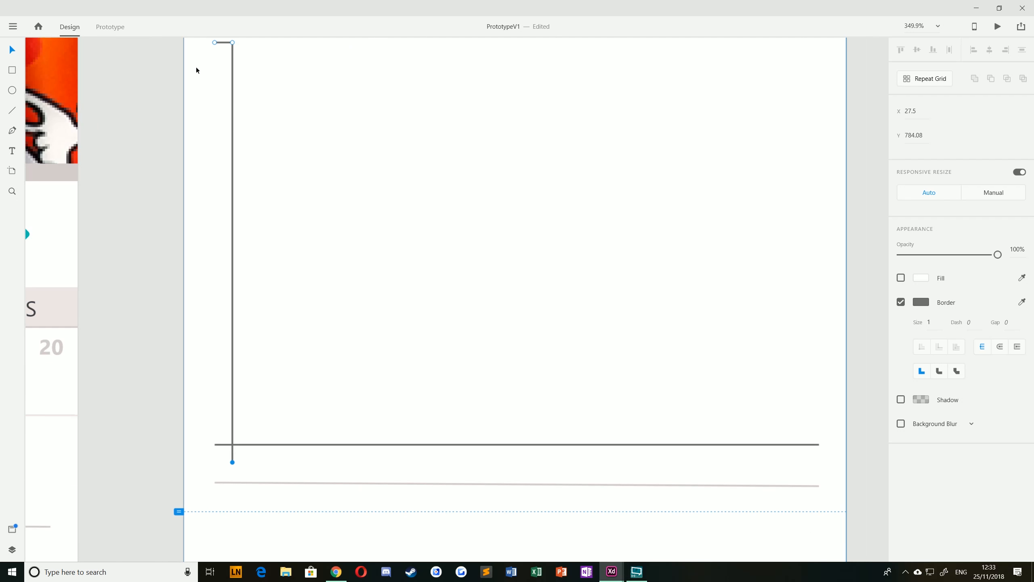
{"action": "scroll", "coordinate": [557, 358], "scroll_direction": "right", "scroll_amount": 8}
{"action": "left_click", "coordinate": [484, 387]}
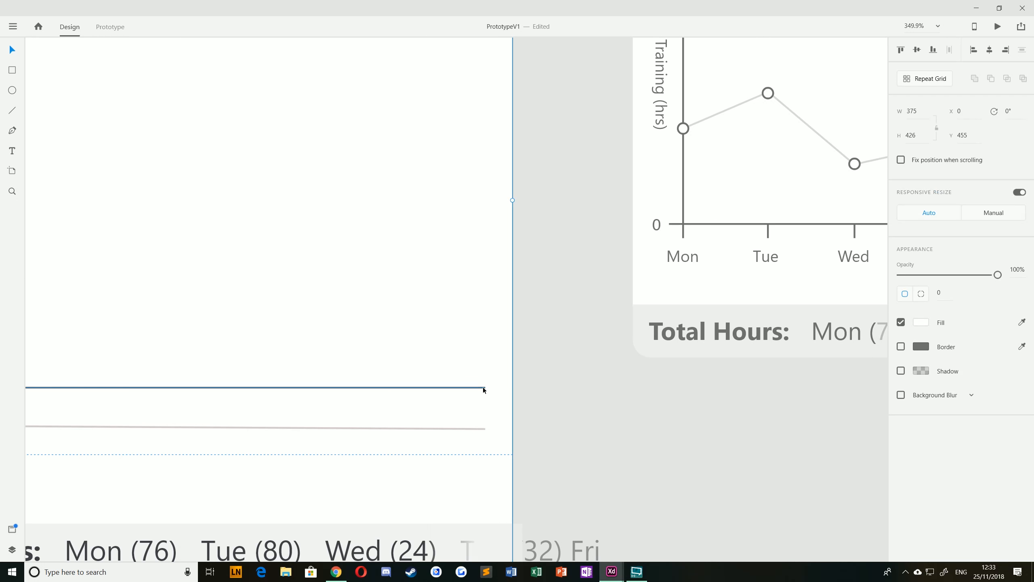
{"action": "left_click", "coordinate": [12, 130]}
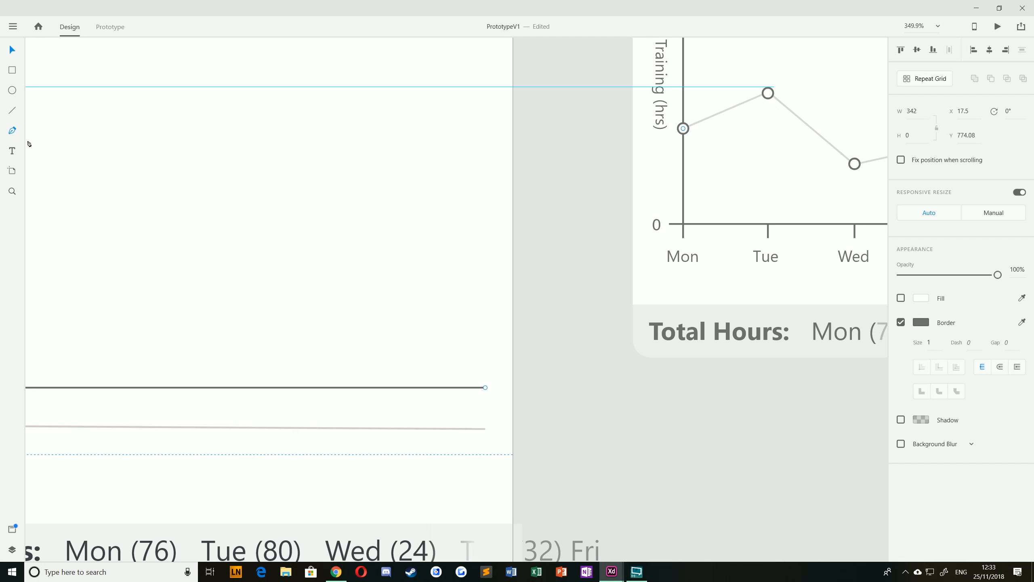
{"action": "left_click", "coordinate": [484, 388]}
{"action": "left_click_drag", "start_coordinate": [485, 392], "coordinate": [622, 351]}
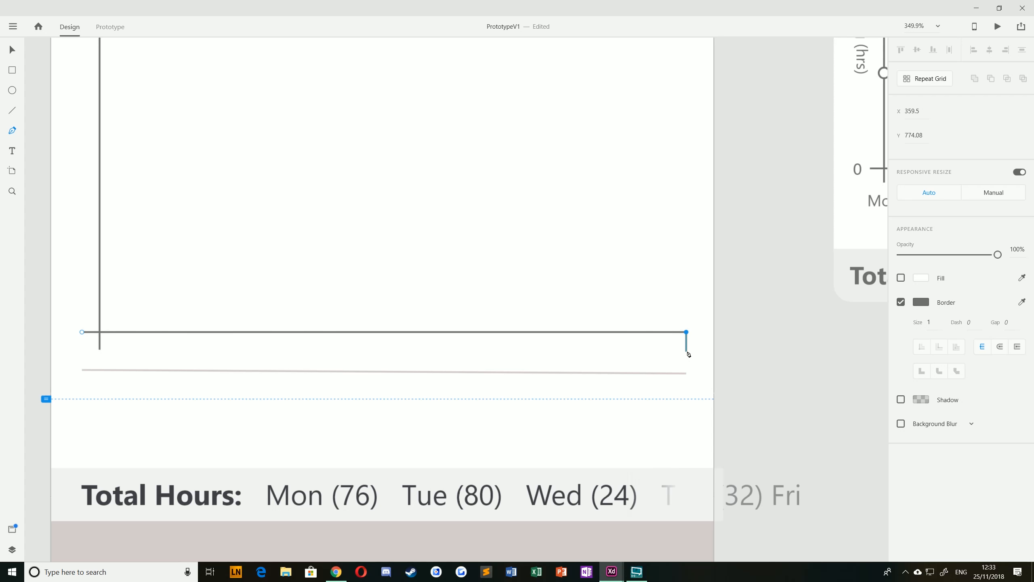
{"action": "key", "text": "Escape"}
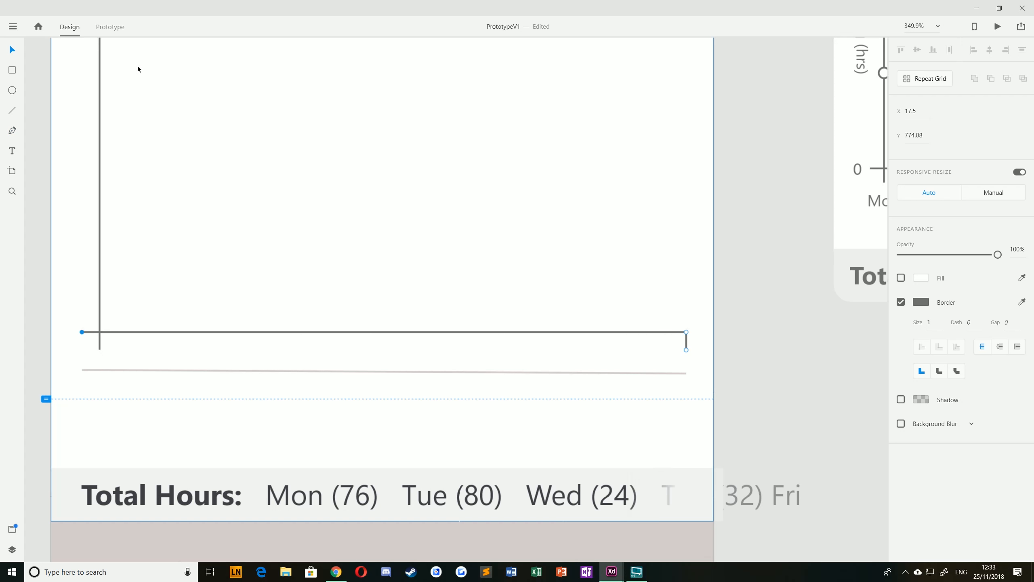
Step: Scale both chart axes together to 328.46 wide by 238.81 high and centre them horizontally in the card
{"action": "scroll", "coordinate": [268, 224], "scroll_direction": "down", "scroll_amount": 5}
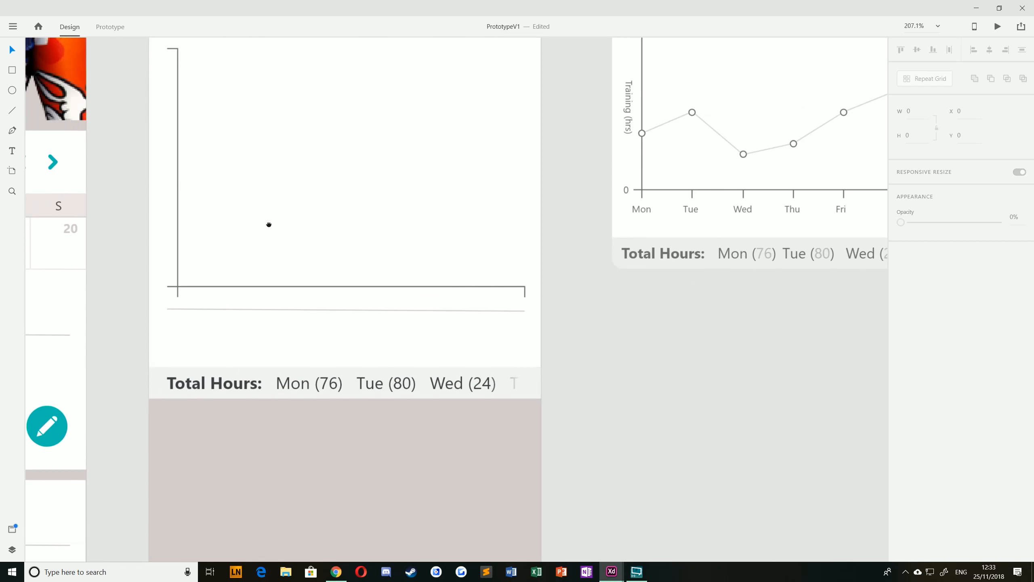
{"action": "left_click_drag", "start_coordinate": [215, 103], "coordinate": [616, 364]}
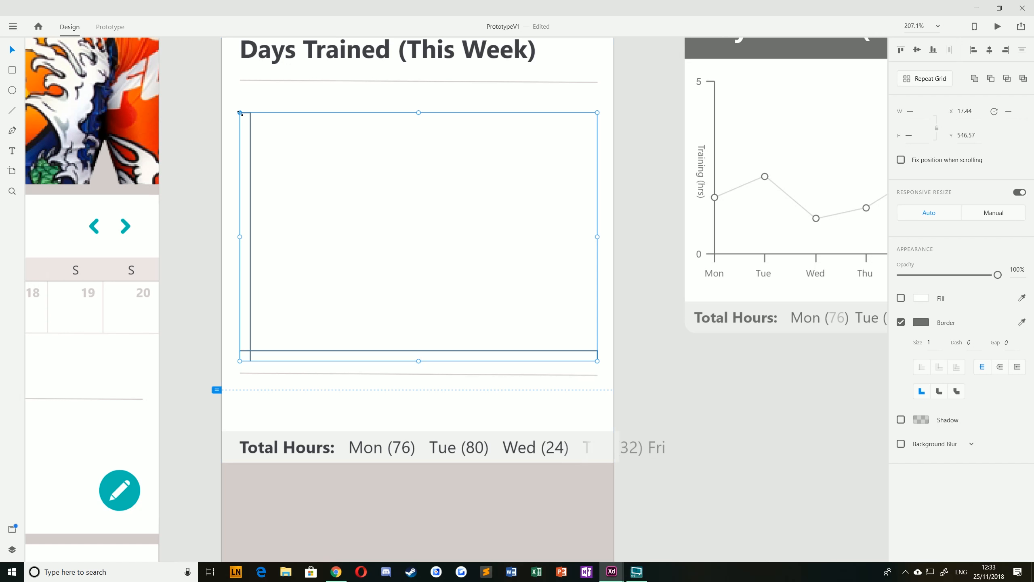
{"action": "mouse_move", "coordinate": [244, 116]}
{"action": "left_mouse_down"}
{"action": "mouse_move", "coordinate": [335, 118]}
{"action": "mouse_move", "coordinate": [513, 202]}
{"action": "mouse_move", "coordinate": [485, 293]}
{"action": "mouse_move", "coordinate": [355, 342]}
{"action": "mouse_move", "coordinate": [270, 296]}
{"action": "mouse_move", "coordinate": [269, 182]}
{"action": "mouse_move", "coordinate": [477, 146]}
{"action": "mouse_move", "coordinate": [583, 202]}
{"action": "mouse_move", "coordinate": [286, 180]}
{"action": "mouse_move", "coordinate": [243, 133]}
{"action": "mouse_move", "coordinate": [539, 338]}
{"action": "mouse_move", "coordinate": [316, 206]}
{"action": "mouse_move", "coordinate": [194, 111]}
{"action": "mouse_move", "coordinate": [397, 220]}
{"action": "mouse_move", "coordinate": [554, 323]}
{"action": "mouse_move", "coordinate": [215, 109]}
{"action": "mouse_move", "coordinate": [507, 335]}
{"action": "mouse_move", "coordinate": [309, 176]}
{"action": "mouse_move", "coordinate": [422, 294]}
{"action": "mouse_move", "coordinate": [287, 143]}
{"action": "mouse_move", "coordinate": [240, 161]}
{"action": "mouse_move", "coordinate": [239, 96]}
{"action": "mouse_move", "coordinate": [240, 115]}
{"action": "mouse_move", "coordinate": [254, 111]}
{"action": "left_mouse_up"}
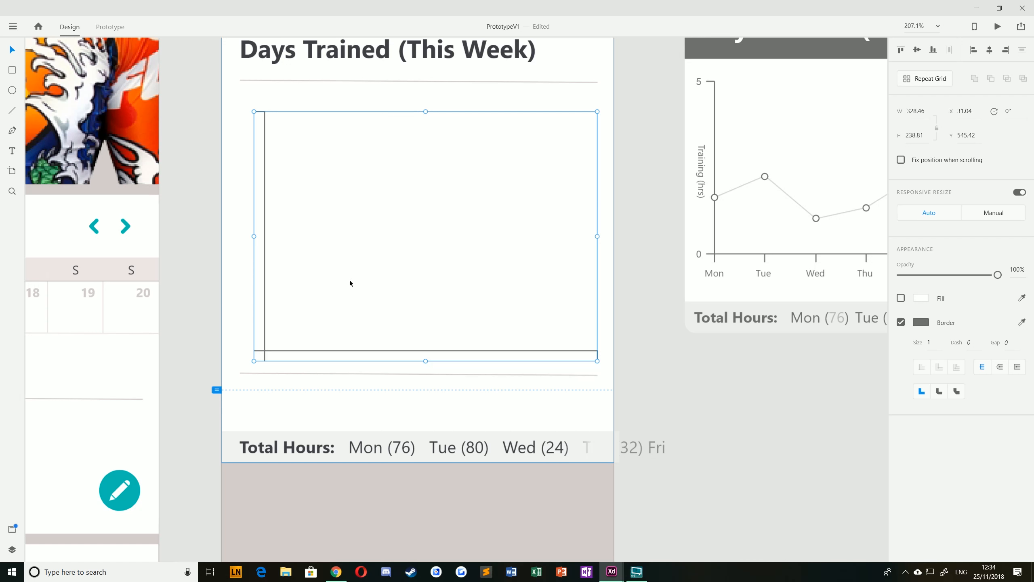
{"action": "left_click_drag", "start_coordinate": [263, 214], "coordinate": [256, 210]}
{"action": "left_click", "coordinate": [241, 115]}
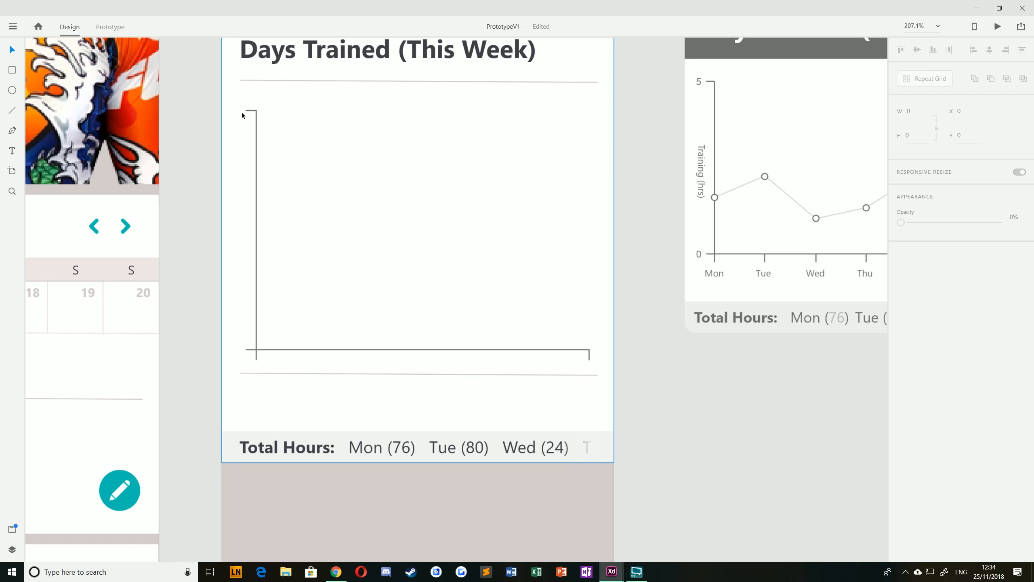
Step: Delete the divider line below the chart axes in the Days Trained (This Week) card
{"action": "left_click", "coordinate": [250, 373]}
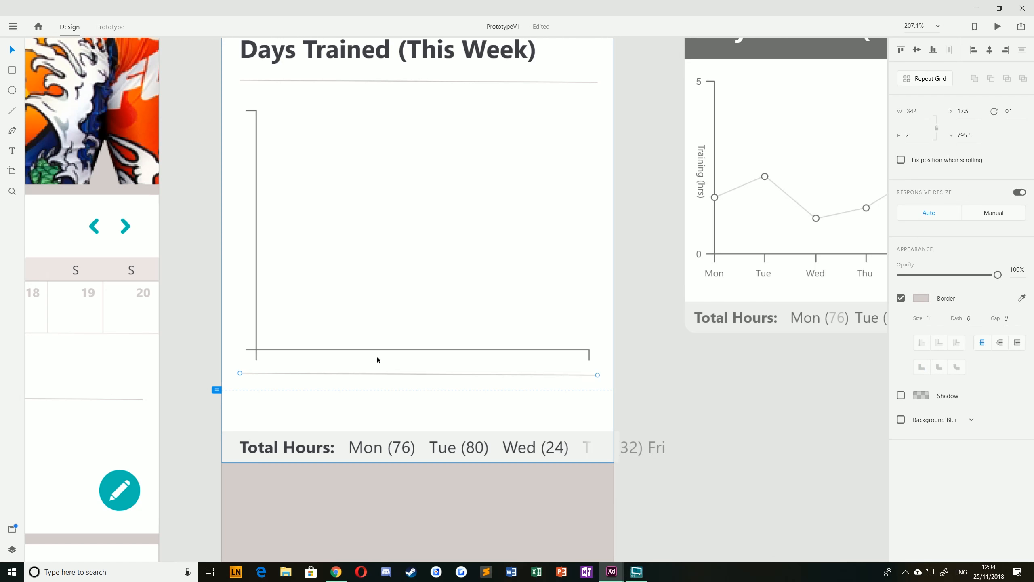
{"action": "key", "text": "Delete"}
{"action": "left_click_drag", "start_coordinate": [514, 227], "coordinate": [537, 297]}
{"action": "left_click_drag", "start_coordinate": [485, 376], "coordinate": [277, 274]}
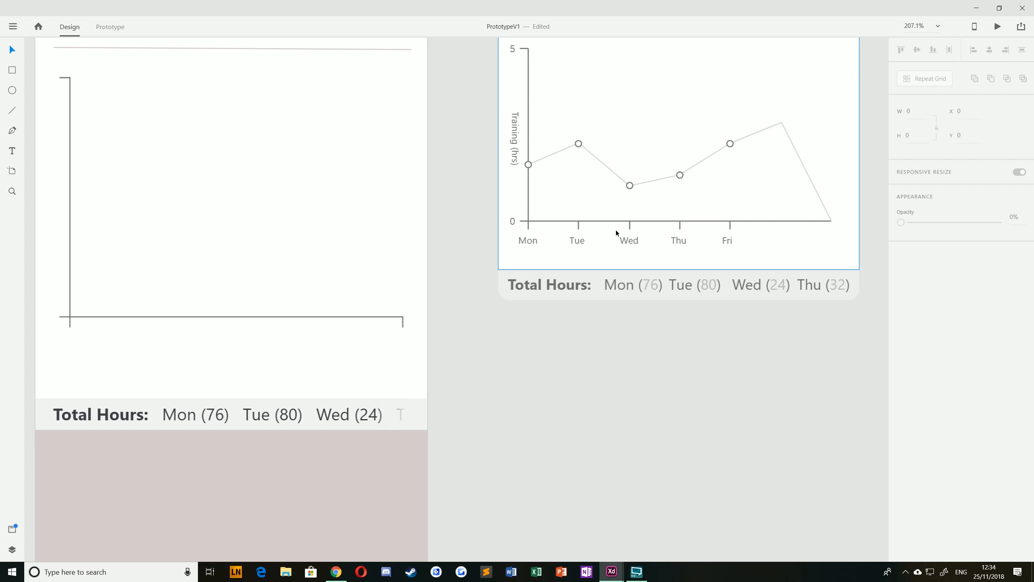
{"action": "left_click_drag", "start_coordinate": [254, 224], "coordinate": [389, 266]}
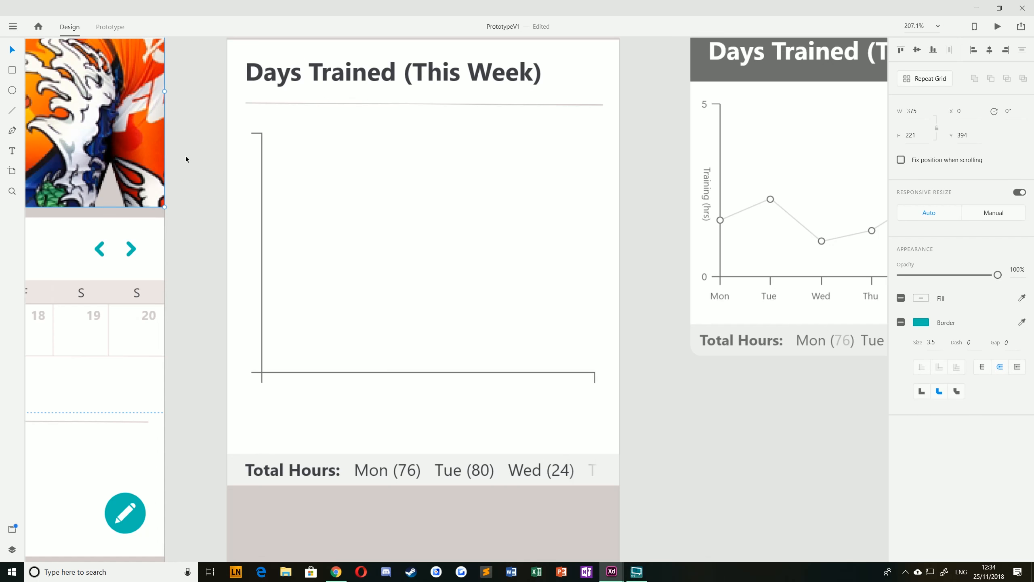
Step: Add a "Mon" text label inside the chart and set its font size to 10
{"action": "left_click", "coordinate": [12, 153]}
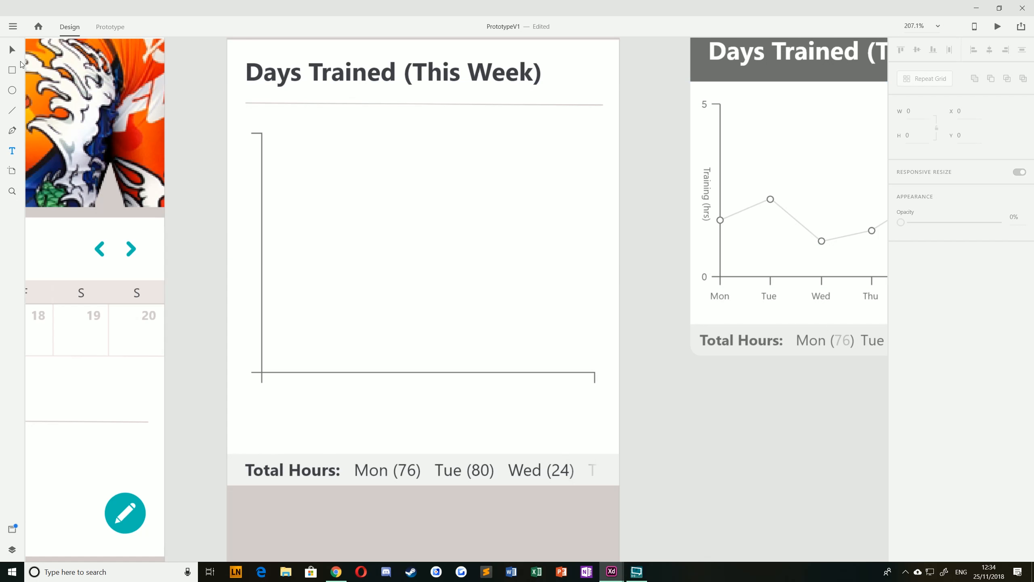
{"action": "left_click", "coordinate": [281, 247]}
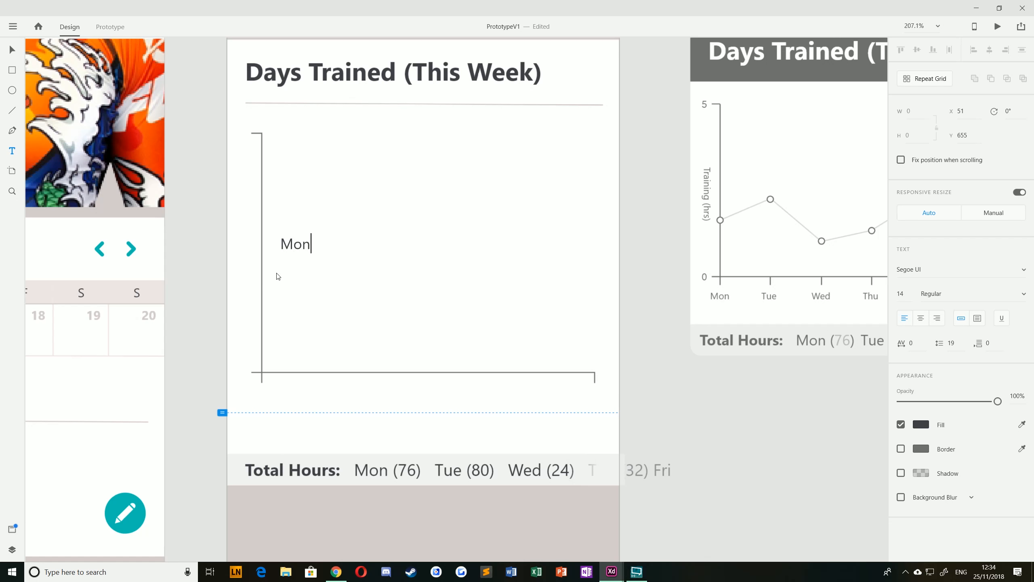
{"action": "left_click", "coordinate": [12, 50]}
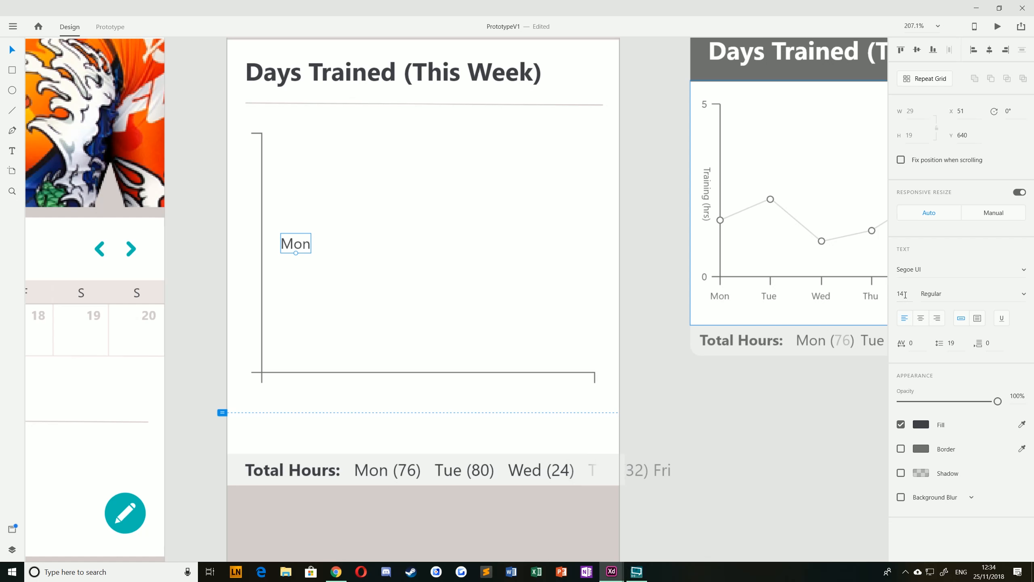
{"action": "type", "text": "10"}
{"action": "key", "text": "Return"}
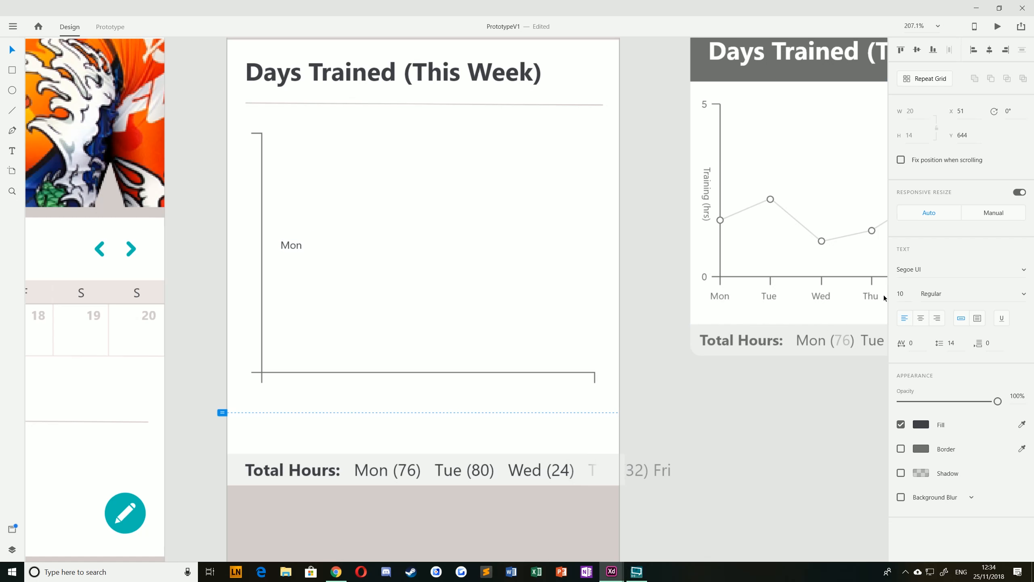
Step: Place the Mon label under the vertical axis and a copy reading "Sun" under the horizontal axis's end tick
{"action": "left_click_drag", "start_coordinate": [291, 246], "coordinate": [594, 395]}
{"action": "double_click", "coordinate": [594, 394]}
{"action": "type", "text": "Sun"}
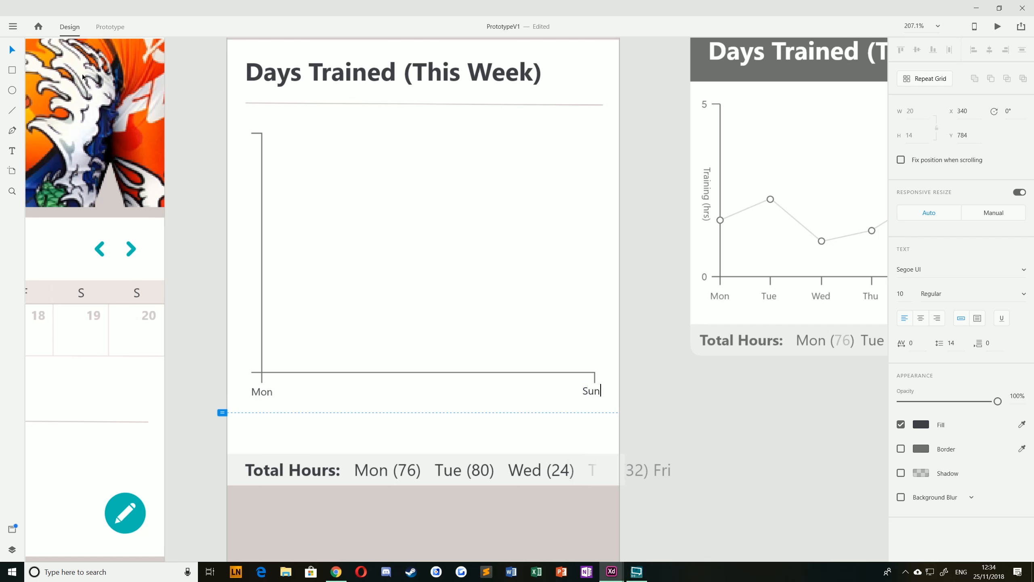
{"action": "left_click", "coordinate": [15, 52]}
Step: Duplicate the Sun label five times along the horizontal axis and rename the first three copies Tue, Wed and Thu
{"action": "left_click_drag", "start_coordinate": [593, 394], "coordinate": [409, 392]}
{"action": "double_click", "coordinate": [410, 392]}
{"action": "type", "text": "T"}
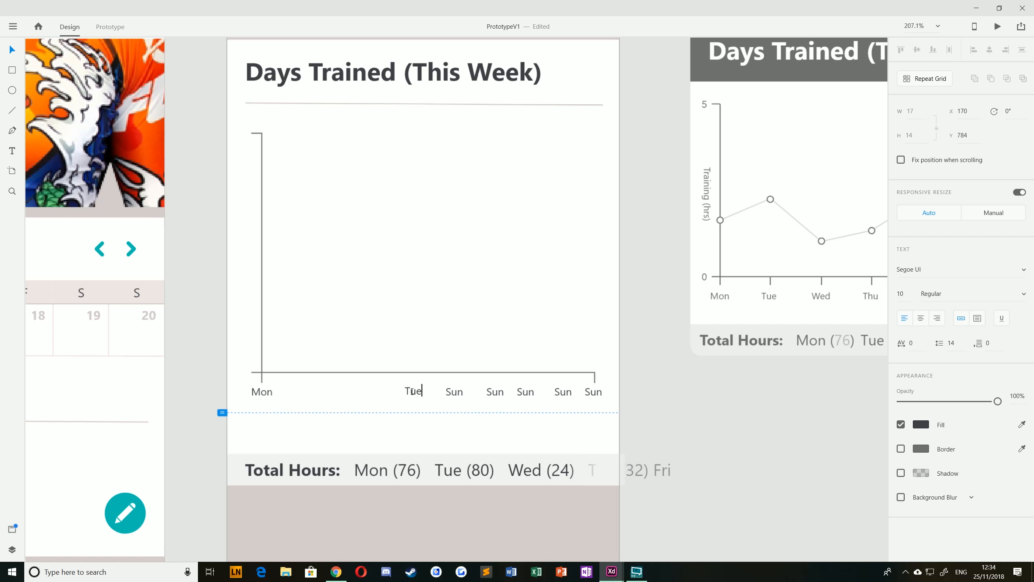
{"action": "type", "text": "ue"}
{"action": "double_click", "coordinate": [452, 392]}
{"action": "type", "text": "Wed"}
{"action": "double_click", "coordinate": [492, 393]}
{"action": "type", "text": "Thu"}
{"action": "key", "text": "Escape"}
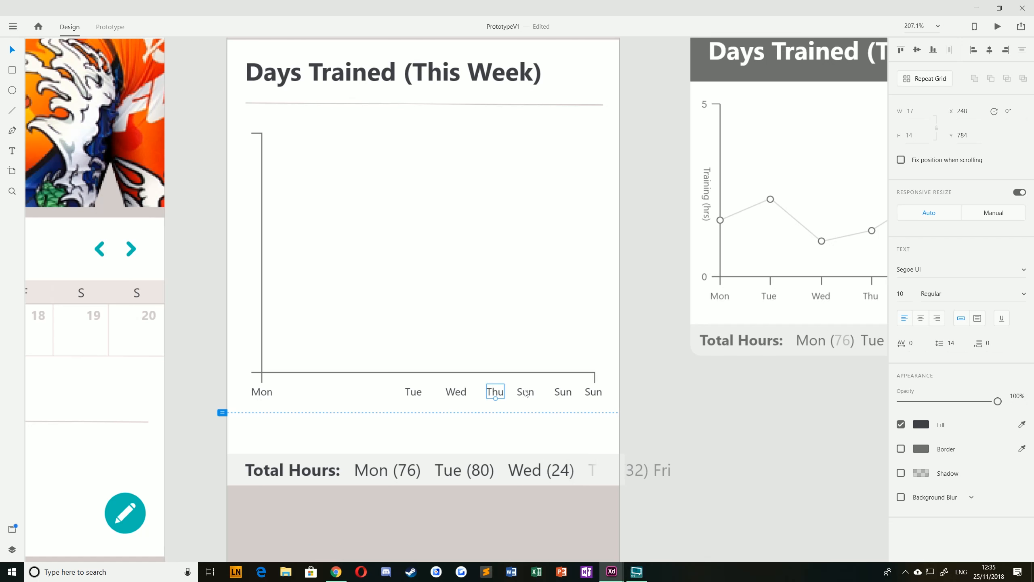
Step: Rename the two remaining Sun copies after Thu as Fri and Sat
{"action": "key", "text": "Delete"}
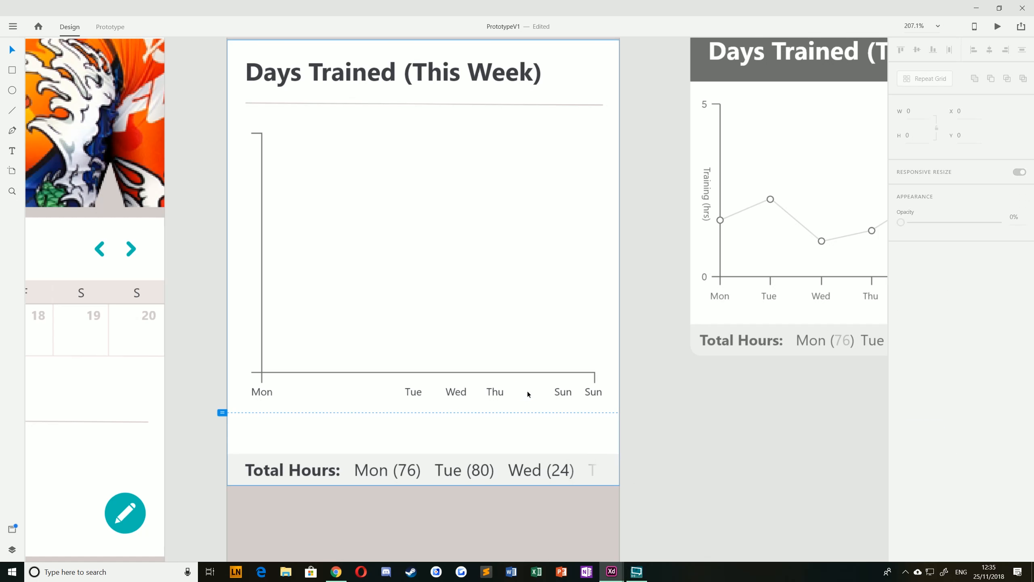
{"action": "key", "text": "ctrl+z"}
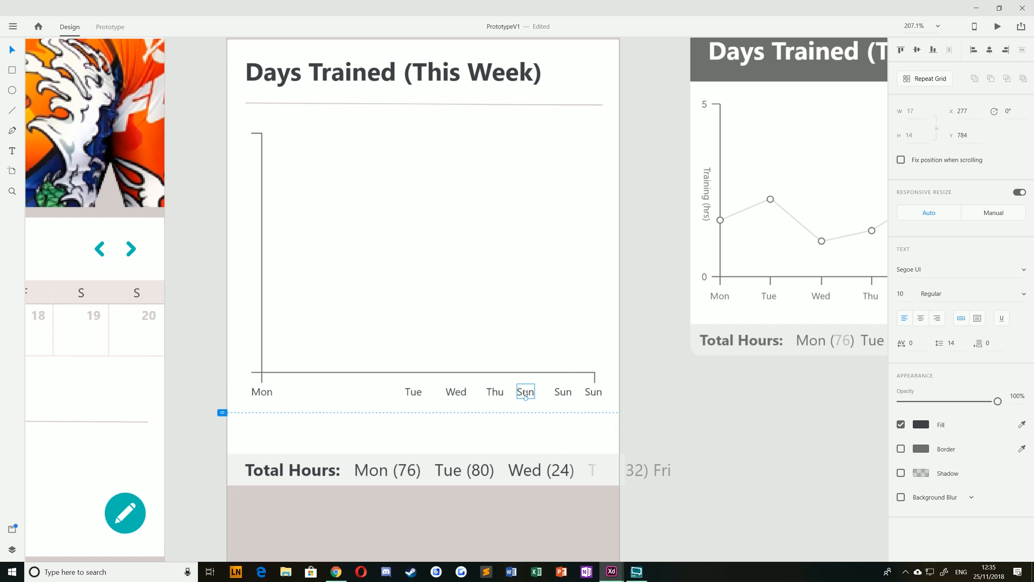
{"action": "double_click", "coordinate": [526, 392]}
{"action": "type", "text": "Fri"}
{"action": "double_click", "coordinate": [562, 392]}
{"action": "type", "text": "Sat"}
Step: Distribute the seven weekday labels from Mon to Sun evenly in the horizontal direction
{"action": "left_click", "coordinate": [9, 53]}
{"action": "left_click", "coordinate": [210, 378]}
{"action": "left_click", "coordinate": [258, 393]}
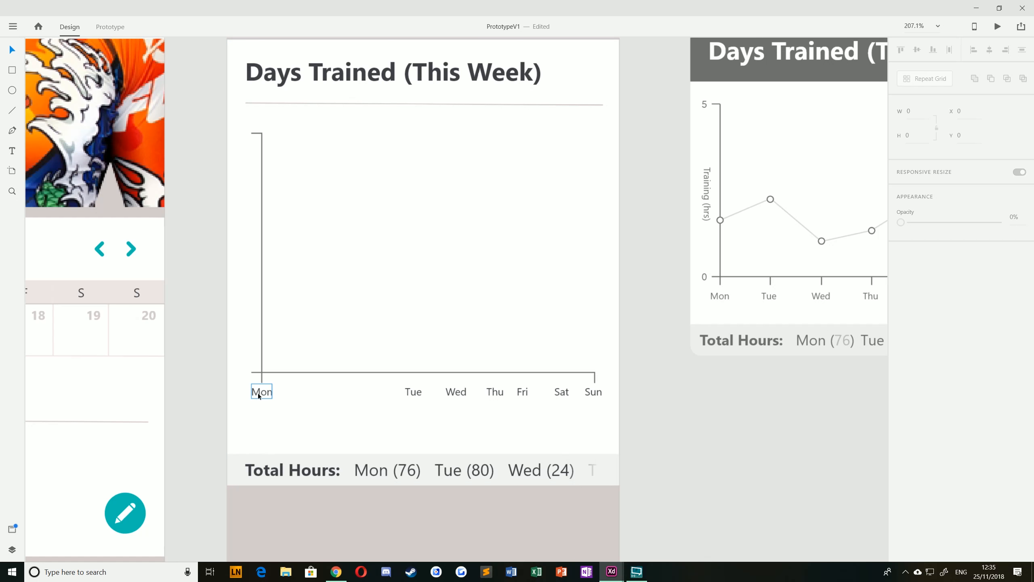
{"action": "left_click", "coordinate": [413, 392], "text": "shift"}
{"action": "left_click", "coordinate": [455, 393], "text": "shift"}
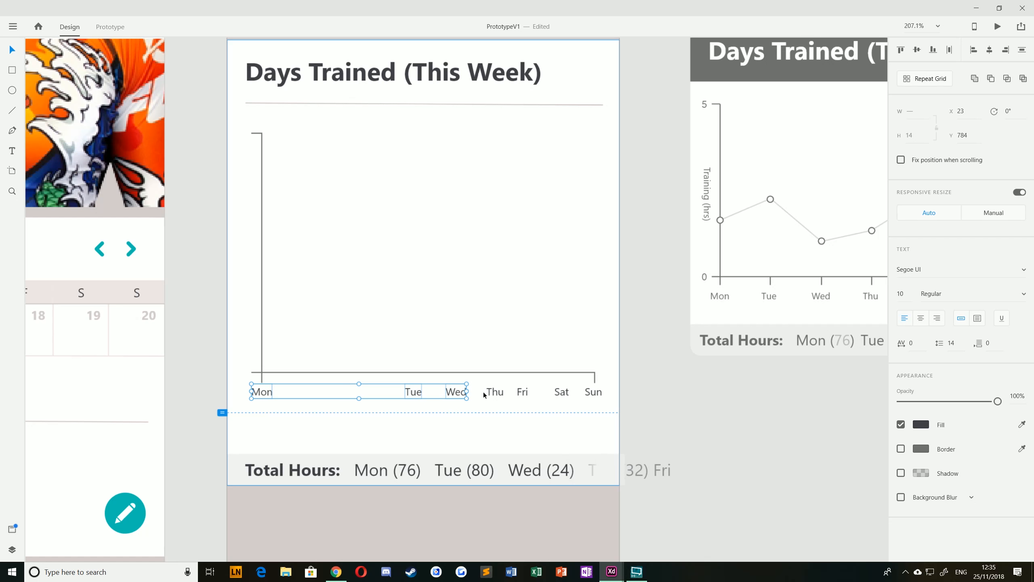
{"action": "left_click", "coordinate": [495, 393], "text": "shift"}
{"action": "left_click", "coordinate": [522, 391], "text": "shift"}
{"action": "left_click", "coordinate": [562, 391], "text": "shift"}
{"action": "left_click", "coordinate": [593, 391], "text": "shift"}
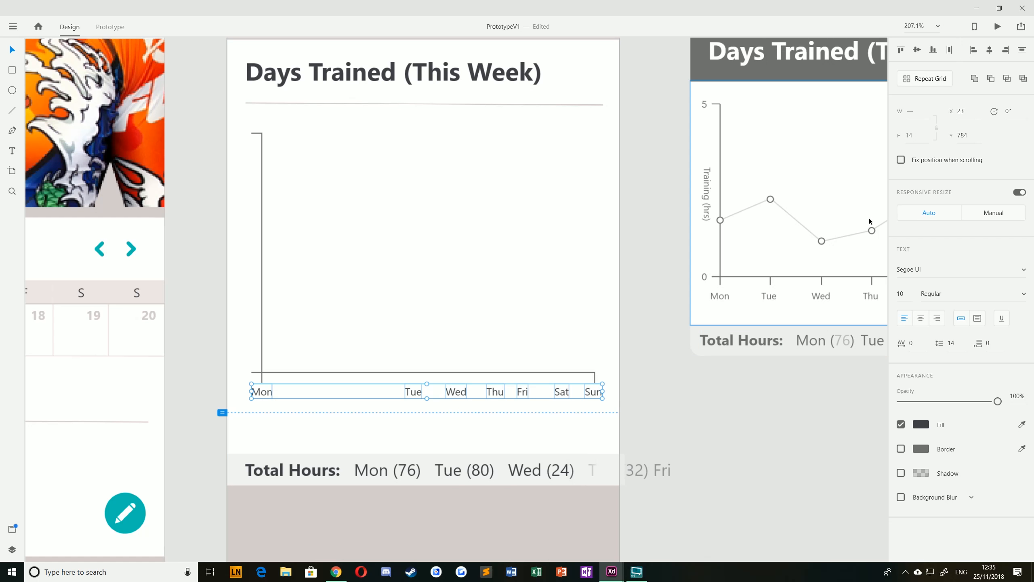
{"action": "left_click", "coordinate": [951, 52]}
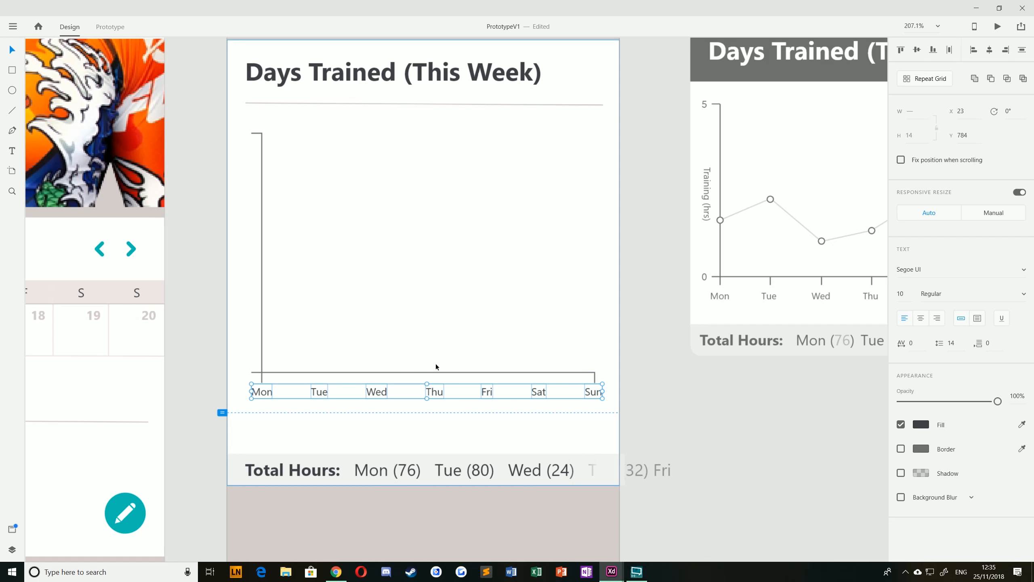
{"action": "left_click", "coordinate": [198, 270]}
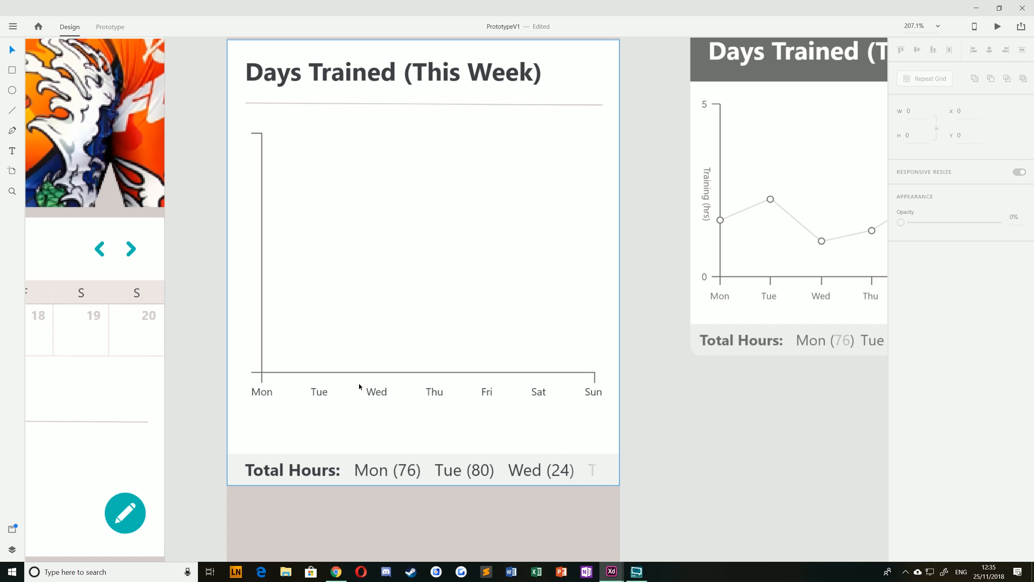
Step: Draw a short vertical tick with the Line tool at the axes' crossing and move it to X 36.5, Y 773.5
{"action": "key", "text": "l"}
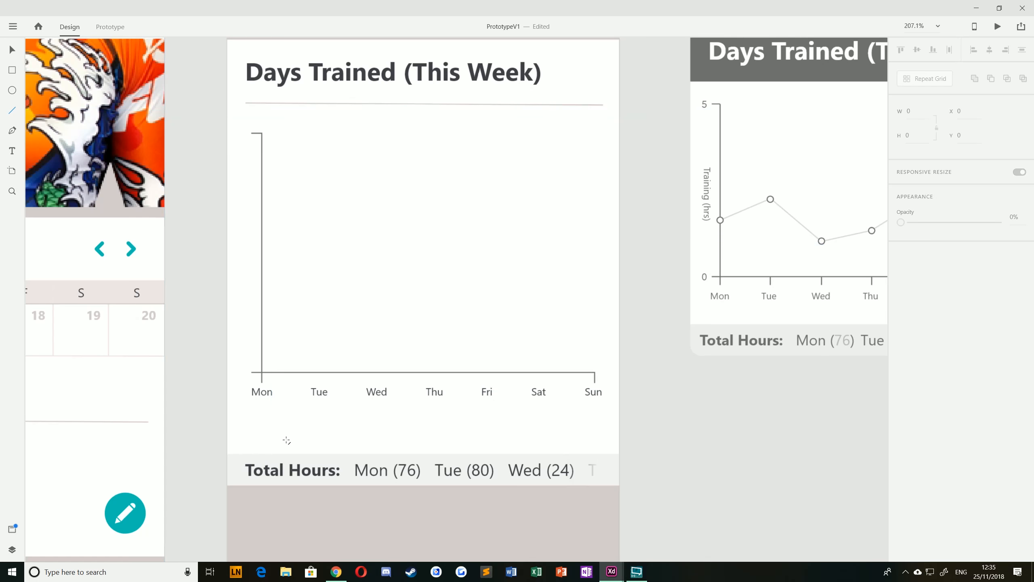
{"action": "scroll", "coordinate": [286, 440], "scroll_direction": "up", "scroll_amount": 5}
{"action": "left_click_drag", "start_coordinate": [197, 229], "coordinate": [193, 188]}
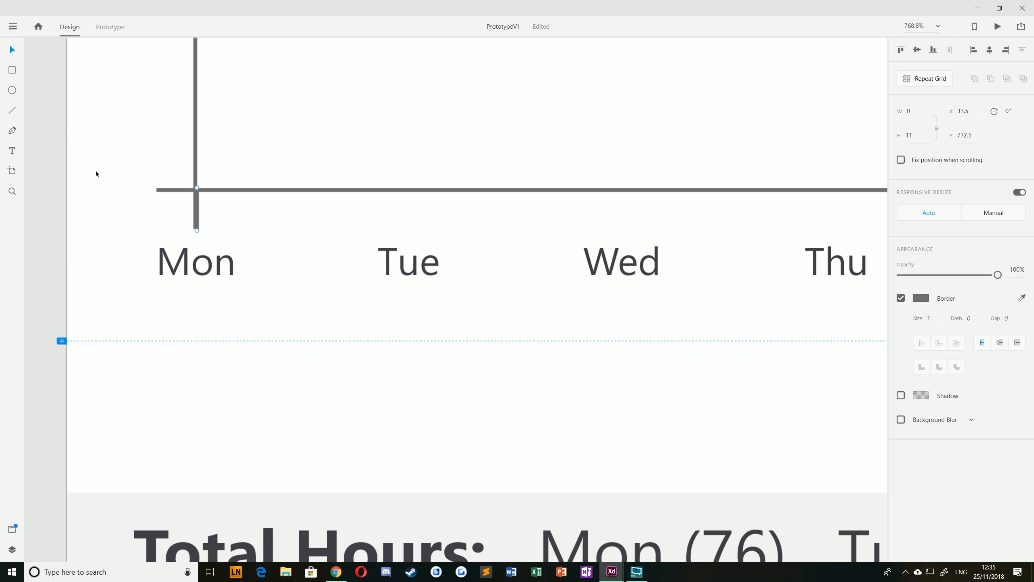
{"action": "scroll", "coordinate": [178, 174], "scroll_direction": "up", "scroll_amount": 4}
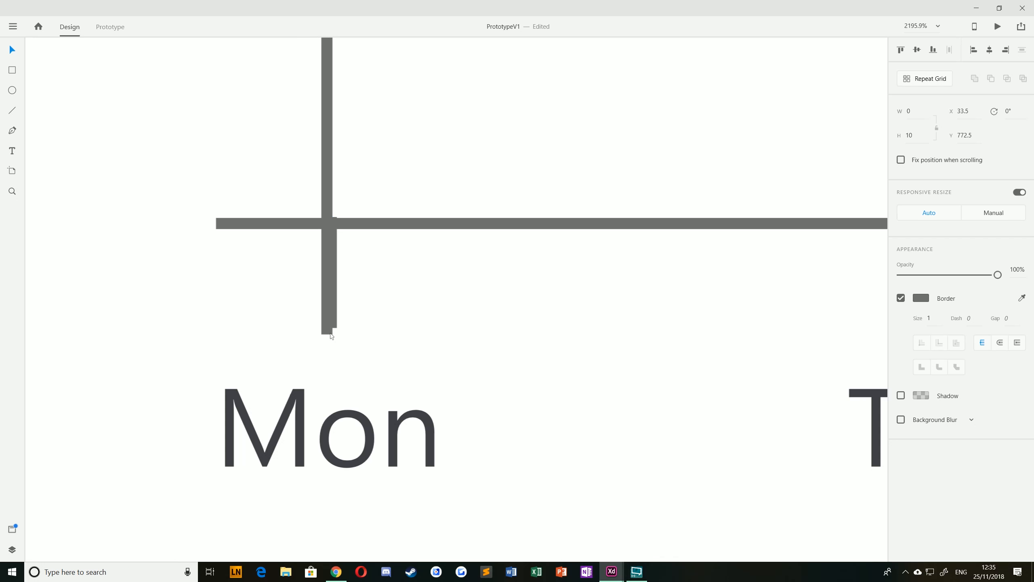
{"action": "left_click_drag", "start_coordinate": [330, 259], "coordinate": [364, 268]}
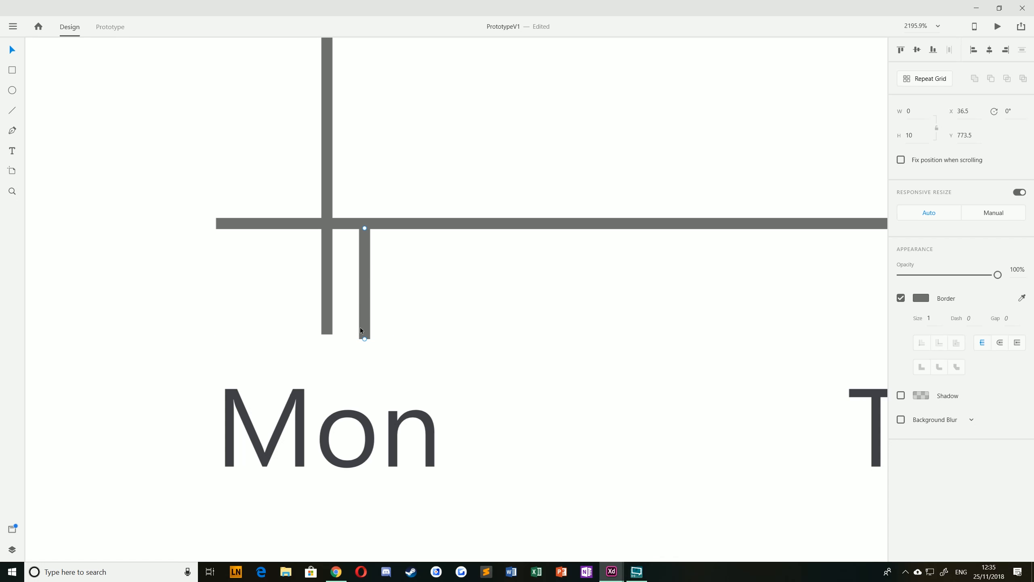
Step: Set the new tick line's height to 10
{"action": "left_click_drag", "start_coordinate": [364, 339], "coordinate": [364, 351]}
{"action": "left_click", "coordinate": [898, 135]}
{"action": "type", "text": "9.5"}
{"action": "key", "text": "Return"}
{"action": "type", "text": "10"}
{"action": "key", "text": "Return"}
Step: Duplicate the tick along the horizontal axis for five ticks between Mon and Sun, the first above Tue at X 88.5
{"action": "left_click_drag", "start_coordinate": [362, 256], "coordinate": [727, 271]}
{"action": "scroll", "coordinate": [728, 267], "scroll_direction": "down", "scroll_amount": 5}
{"action": "left_click_drag", "start_coordinate": [782, 290], "coordinate": [340, 293]}
{"action": "scroll", "coordinate": [389, 312], "scroll_direction": "down", "scroll_amount": 2}
{"action": "left_click_drag", "start_coordinate": [248, 281], "coordinate": [454, 283]}
Step: Distribute the five ticks from Tue to Sat evenly along the horizontal axis
{"action": "left_click", "coordinate": [282, 285]}
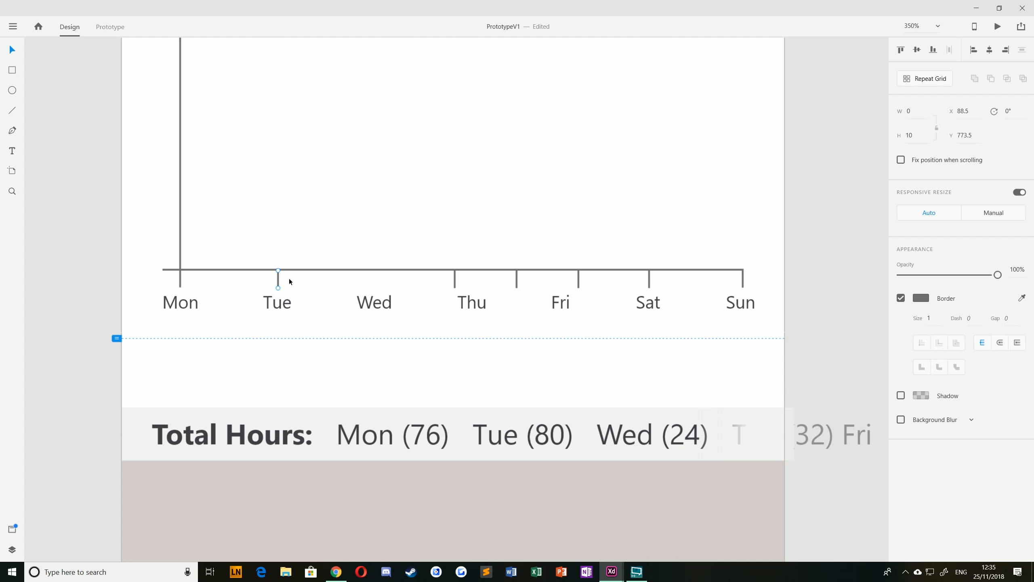
{"action": "left_click", "coordinate": [454, 277], "text": "shift"}
{"action": "left_click", "coordinate": [515, 278], "text": "shift"}
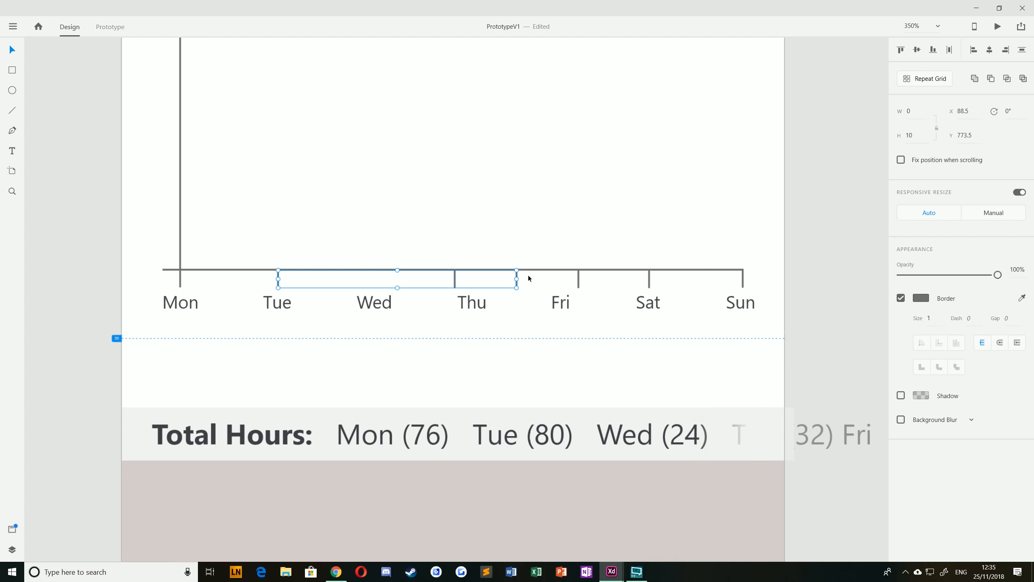
{"action": "left_click", "coordinate": [579, 278], "text": "shift"}
{"action": "left_click", "coordinate": [649, 278], "text": "shift"}
{"action": "left_click", "coordinate": [950, 50]}
{"action": "left_click", "coordinate": [852, 191]}
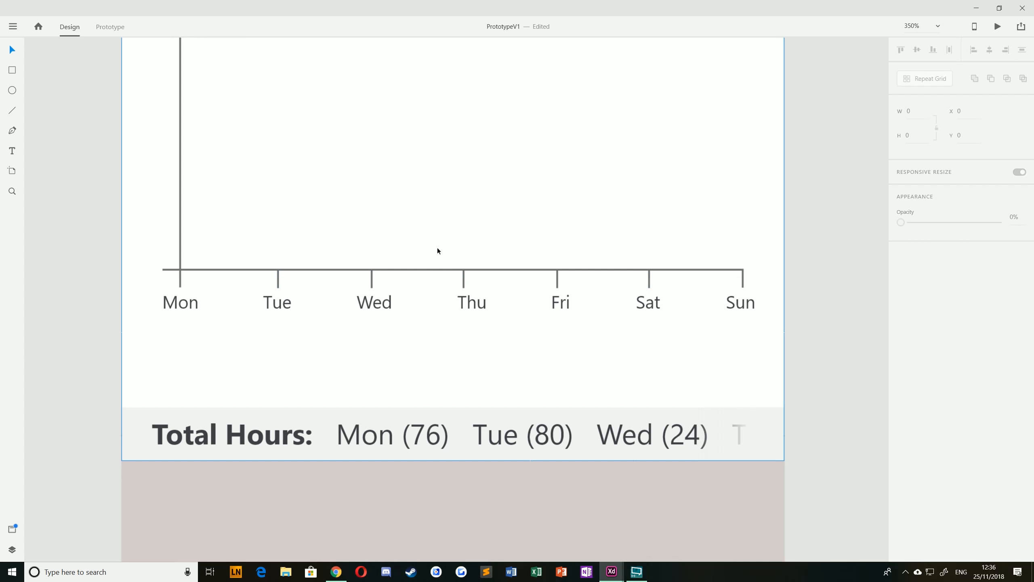
Step: Copy the Mon label into the chart area and change the copy's text to 0
{"action": "scroll", "coordinate": [427, 245], "scroll_direction": "down", "scroll_amount": 1}
{"action": "left_click_drag", "start_coordinate": [372, 225], "coordinate": [310, 371]}
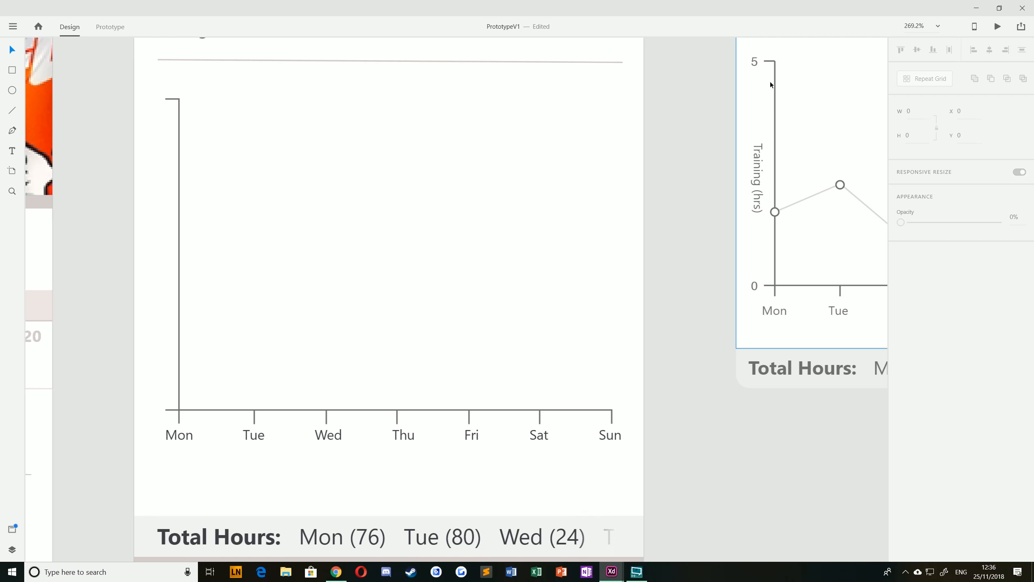
{"action": "left_click_drag", "start_coordinate": [311, 323], "coordinate": [460, 313]}
{"action": "left_click", "coordinate": [329, 425]}
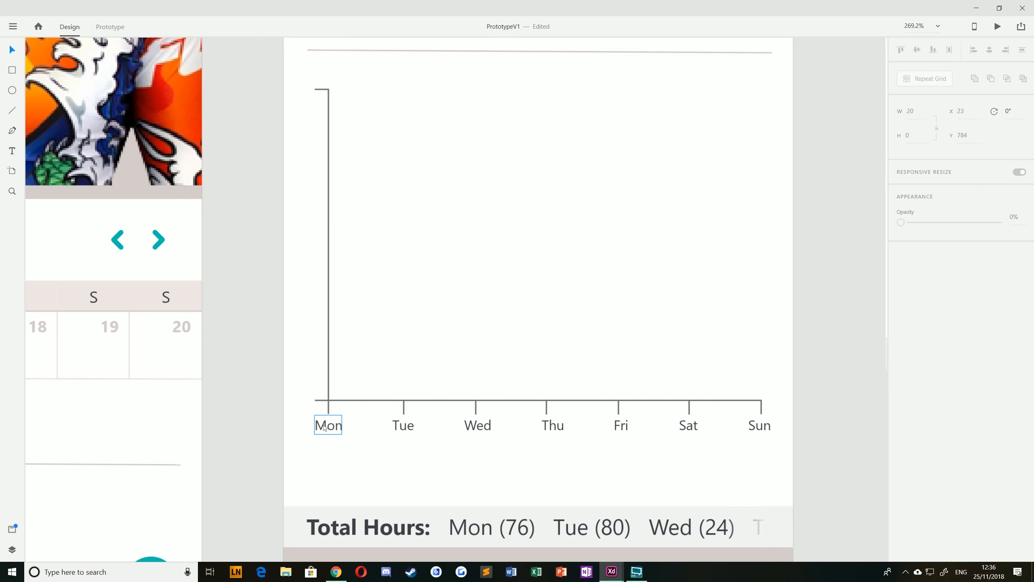
{"action": "left_click_drag", "start_coordinate": [328, 425], "coordinate": [404, 323]}
{"action": "double_click", "coordinate": [409, 321]}
{"action": "type", "text": "0"}
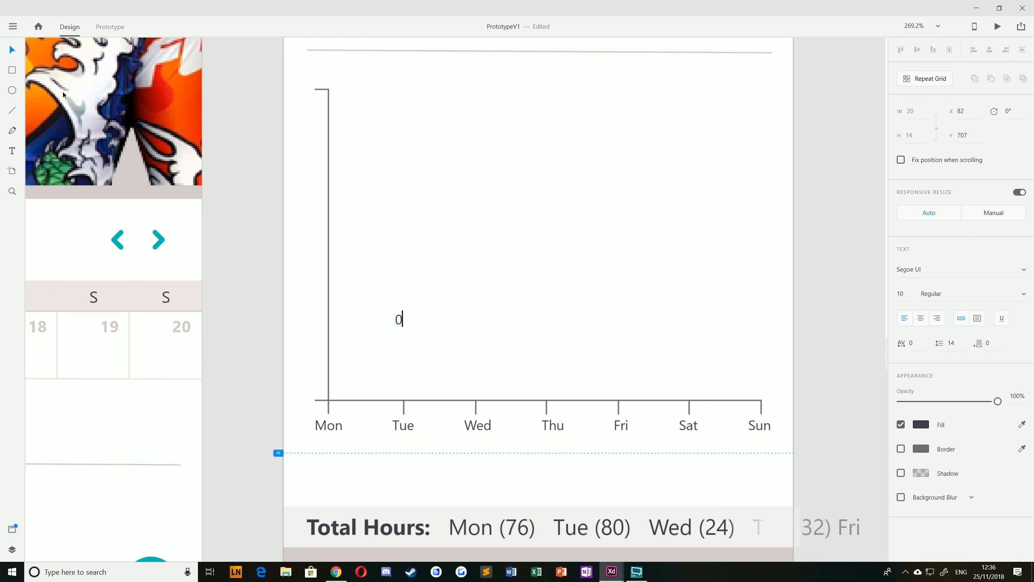
Step: Duplicate the 0 label directly above itself and change the copy's text to 5
{"action": "left_click", "coordinate": [12, 50]}
{"action": "left_click_drag", "start_coordinate": [397, 321], "coordinate": [398, 258]}
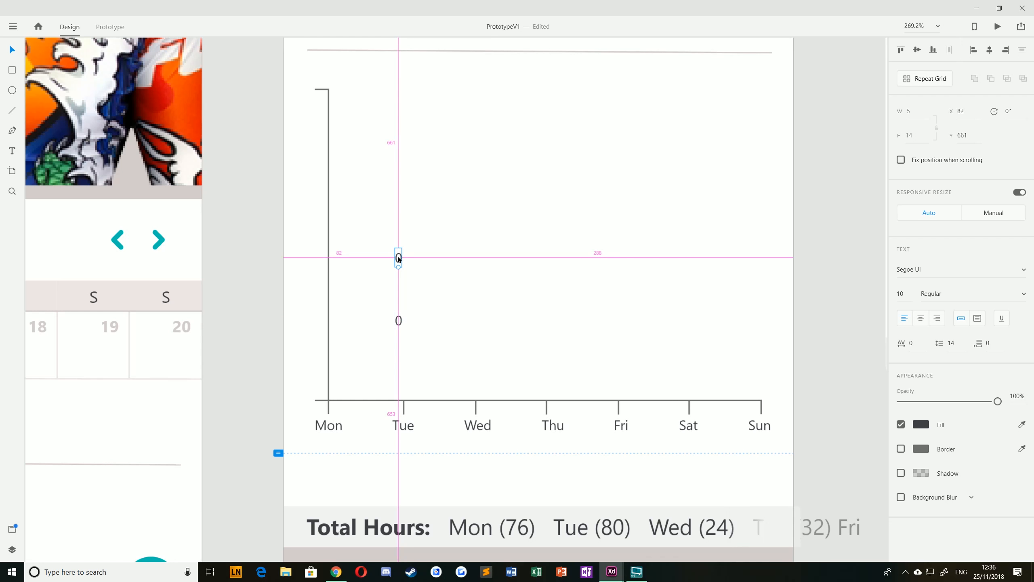
{"action": "double_click", "coordinate": [398, 259]}
{"action": "left_click", "coordinate": [8, 45]}
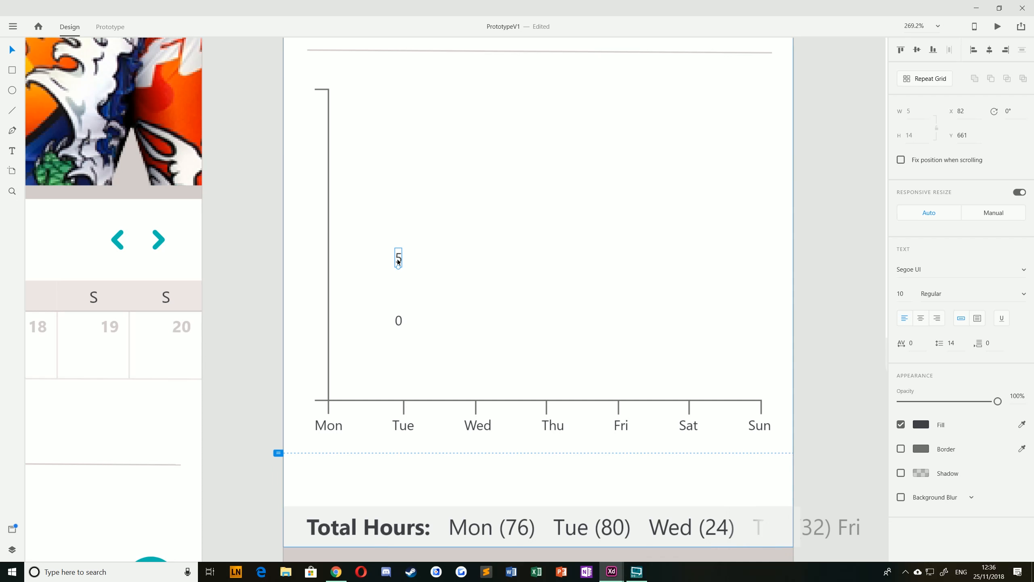
Step: Move the 5 label beside the vertical axis's upper tick and the 0 label beside the horizontal axis at X 12
{"action": "left_click_drag", "start_coordinate": [397, 259], "coordinate": [302, 94]}
{"action": "left_click_drag", "start_coordinate": [389, 311], "coordinate": [327, 366]}
{"action": "left_click_drag", "start_coordinate": [302, 416], "coordinate": [303, 402]}
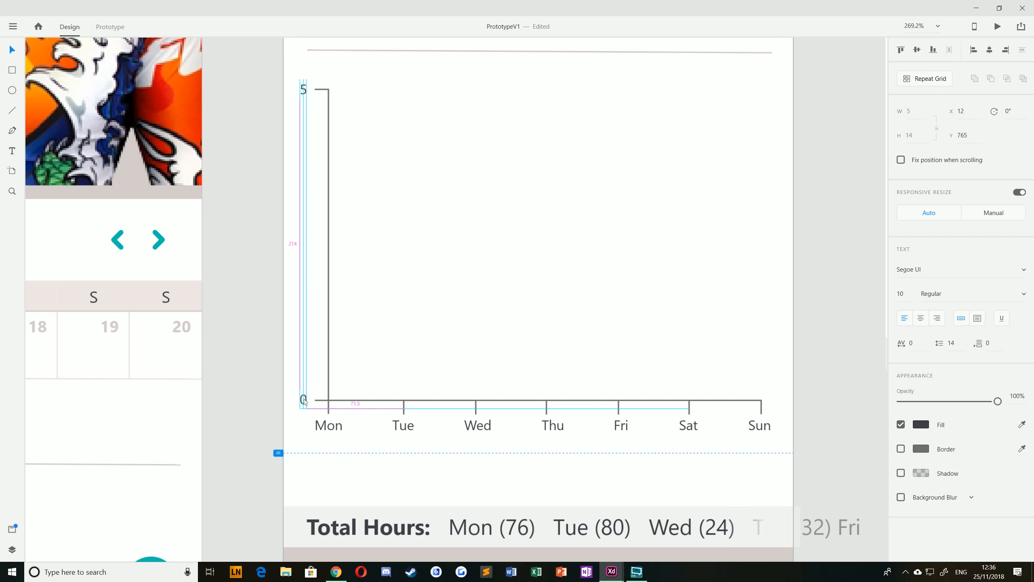
{"action": "left_click", "coordinate": [283, 231]}
Step: Resize the chart axes, ticks and labels together to span the title divider's width, starting at X 17
{"action": "scroll", "coordinate": [279, 204], "scroll_direction": "up", "scroll_amount": 2}
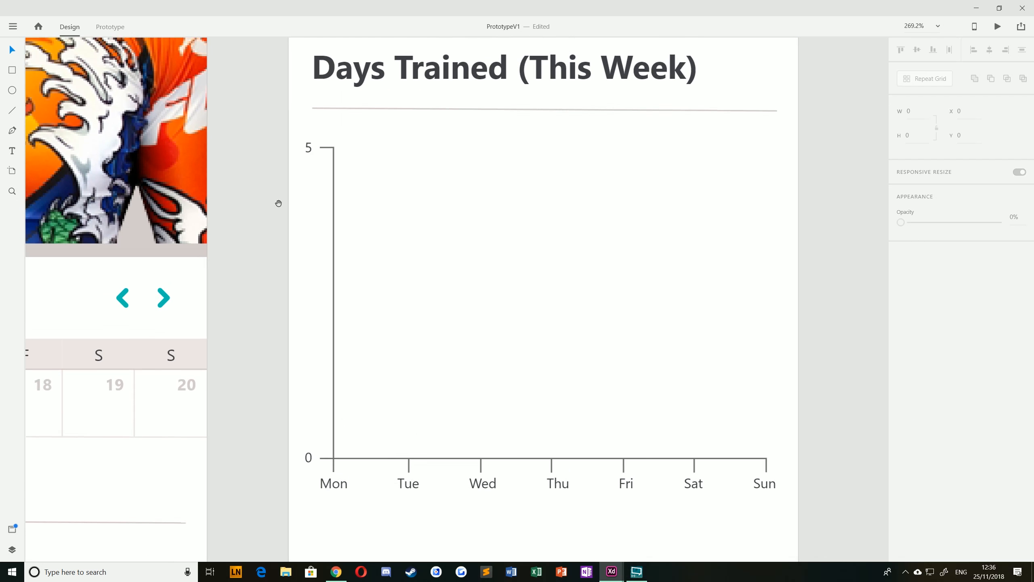
{"action": "left_click_drag", "start_coordinate": [273, 129], "coordinate": [787, 505]}
{"action": "left_click", "coordinate": [293, 243], "text": "shift"}
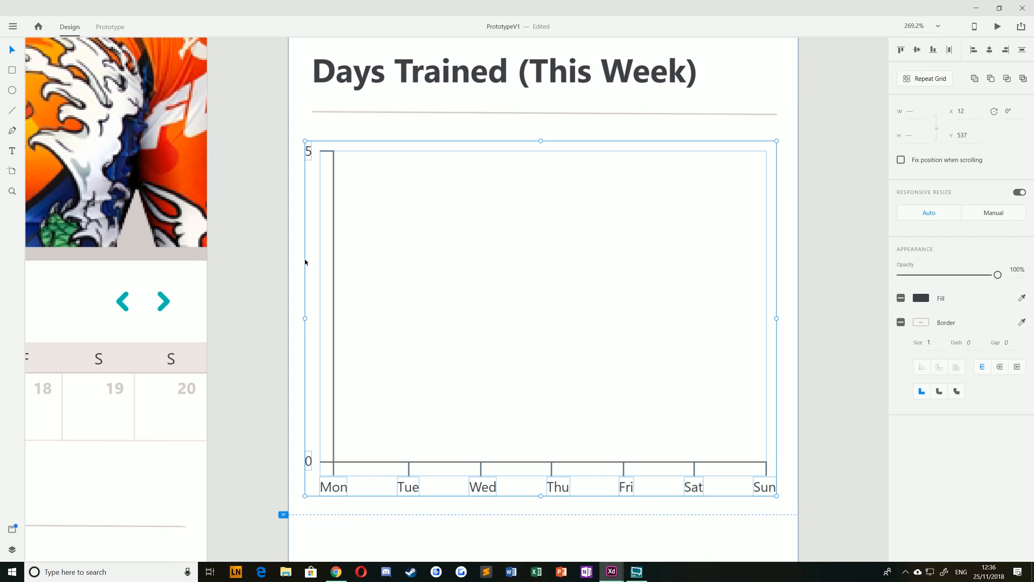
{"action": "left_click_drag", "start_coordinate": [304, 318], "coordinate": [311, 319]}
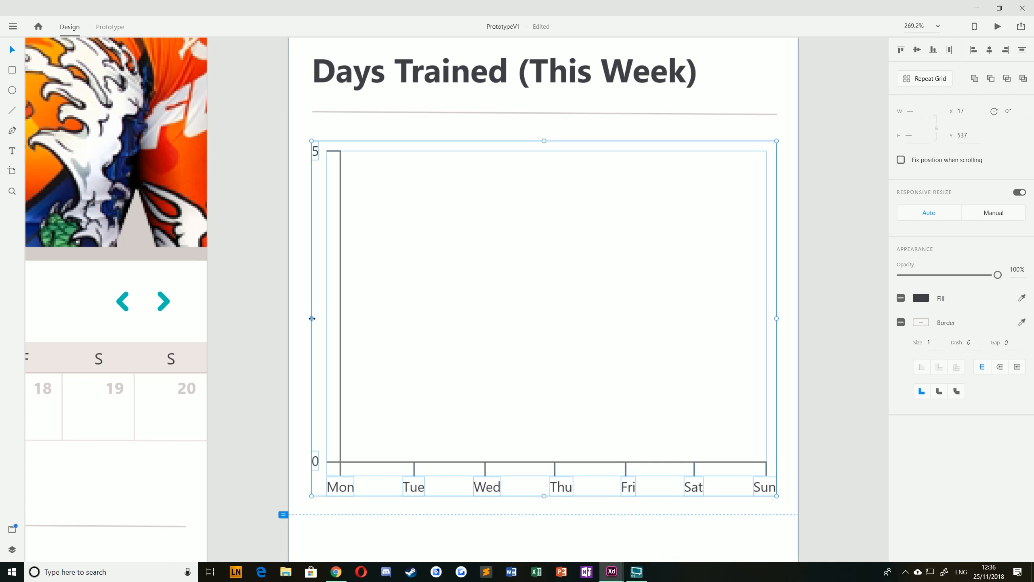
{"action": "left_click_drag", "start_coordinate": [776, 318], "coordinate": [778, 315]}
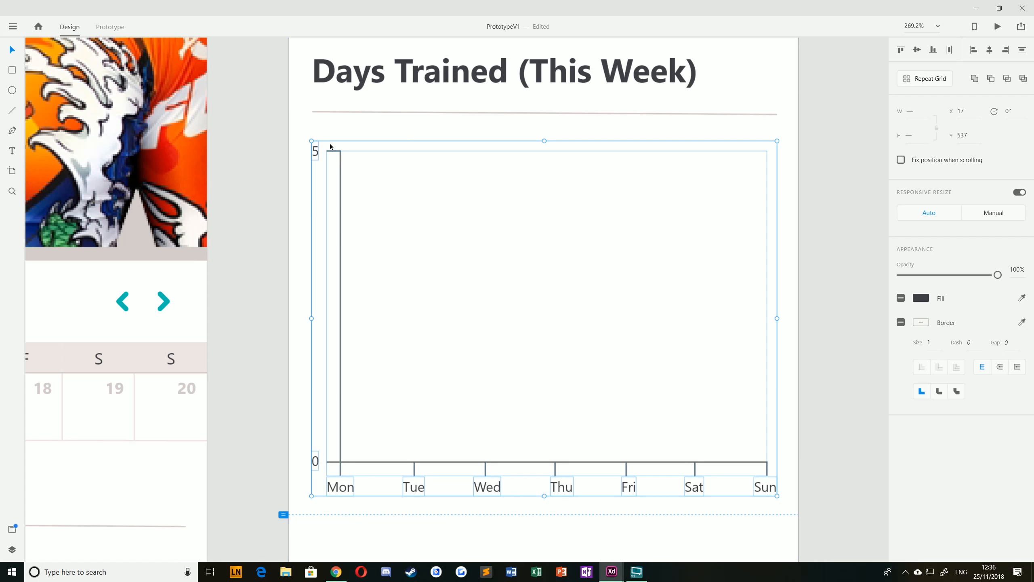
{"action": "left_click", "coordinate": [299, 298]}
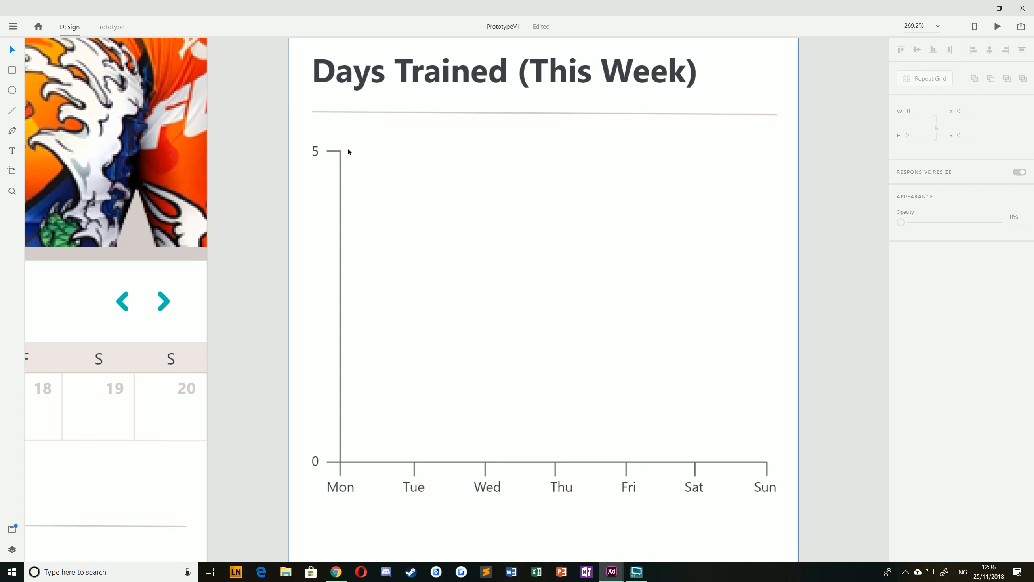
Step: Copy the Mon label into the middle of the chart area and change the copy's text to Training (hrs)
{"action": "scroll", "coordinate": [401, 236], "scroll_direction": "down", "scroll_amount": 3}
{"action": "left_click_drag", "start_coordinate": [433, 310], "coordinate": [406, 299]}
{"action": "scroll", "coordinate": [433, 301], "scroll_direction": "up", "scroll_amount": 1}
{"action": "left_click_drag", "start_coordinate": [676, 272], "coordinate": [724, 259]}
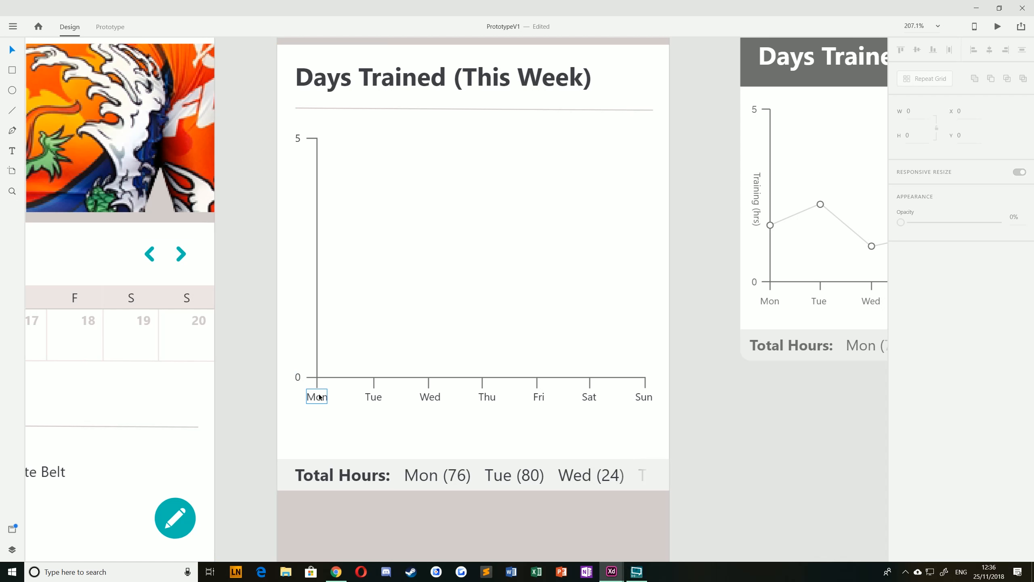
{"action": "left_click_drag", "start_coordinate": [311, 402], "coordinate": [311, 285]}
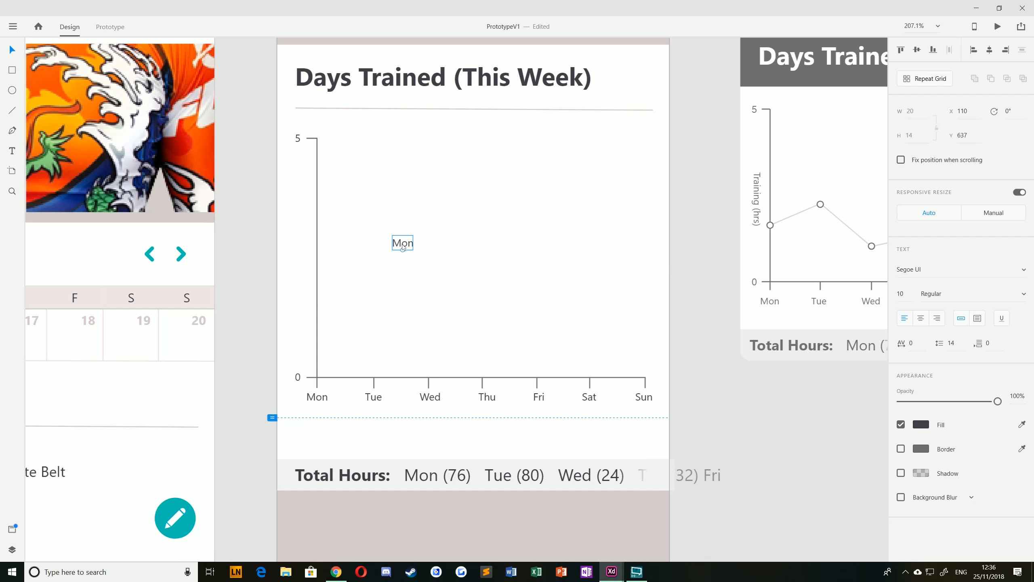
{"action": "double_click", "coordinate": [403, 244]}
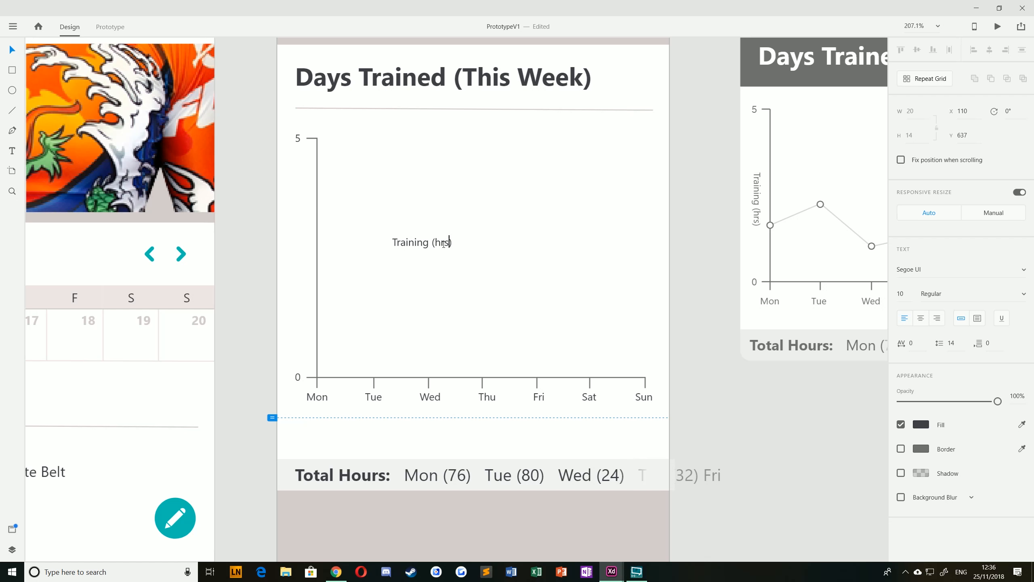
{"action": "key", "text": "Escape"}
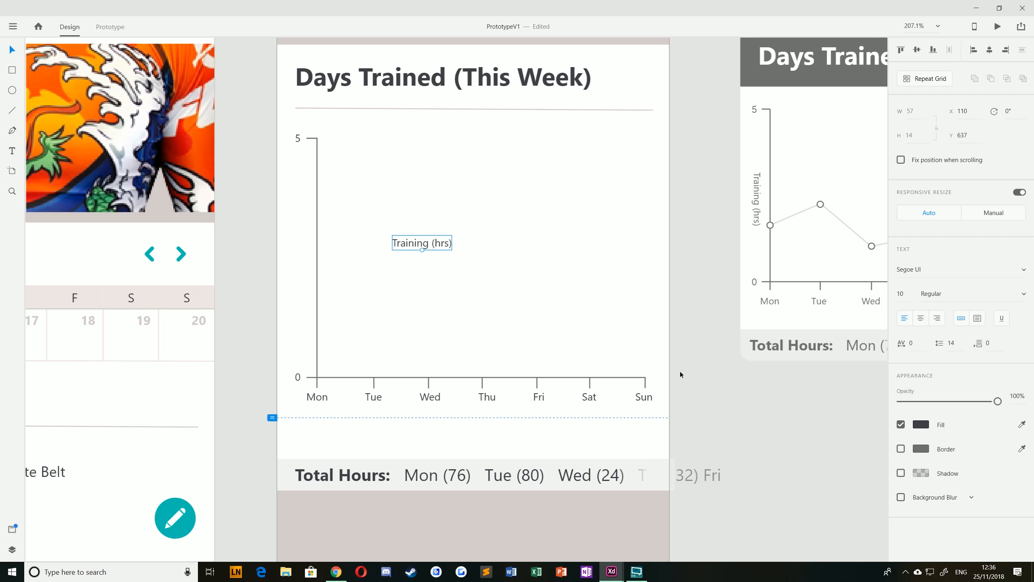
Step: Group the Training (hrs) label, rotate it 90° and place it alongside the outer side of the vertical axis
{"action": "key", "text": "ctrl+g"}
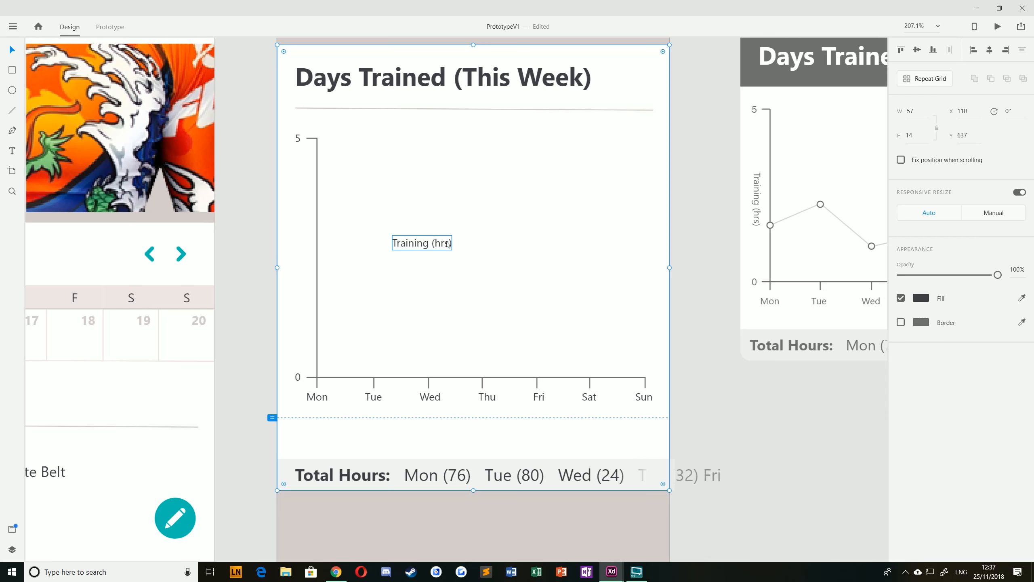
{"action": "left_click_drag", "start_coordinate": [453, 232], "coordinate": [444, 307]}
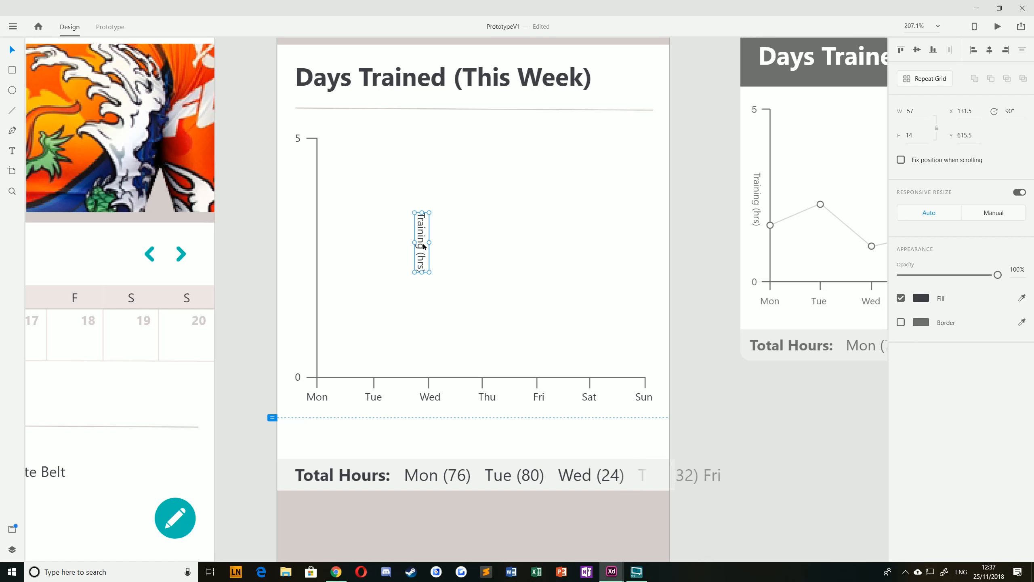
{"action": "left_click_drag", "start_coordinate": [423, 245], "coordinate": [301, 259]}
{"action": "left_click", "coordinate": [264, 233]}
{"action": "scroll", "coordinate": [404, 300], "scroll_direction": "right", "scroll_amount": 5}
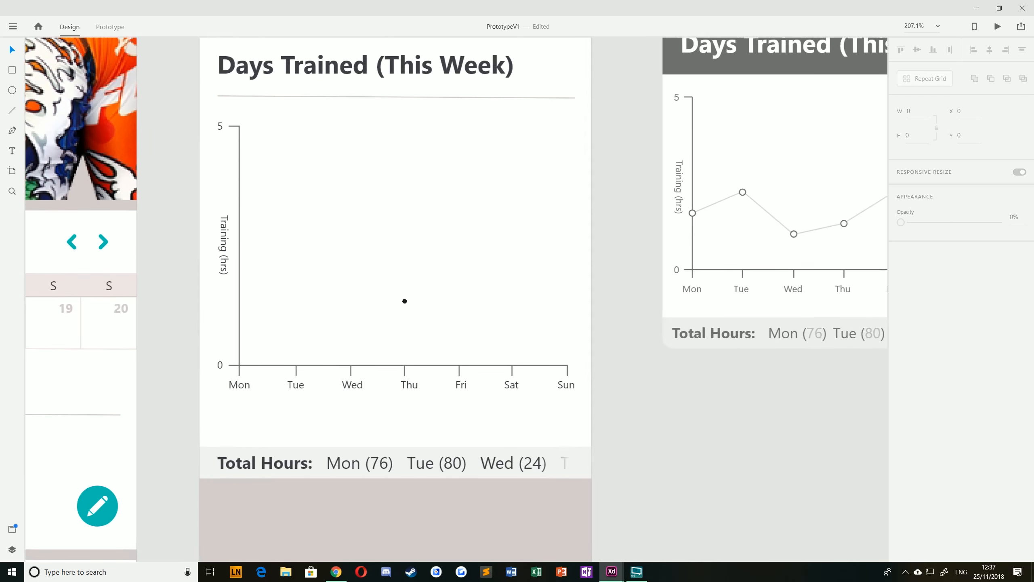
Step: Draw an open seven-point data line with the Pen tool, with one point above each day from Mon to Sun
{"action": "scroll", "coordinate": [226, 281], "scroll_direction": "left", "scroll_amount": 2}
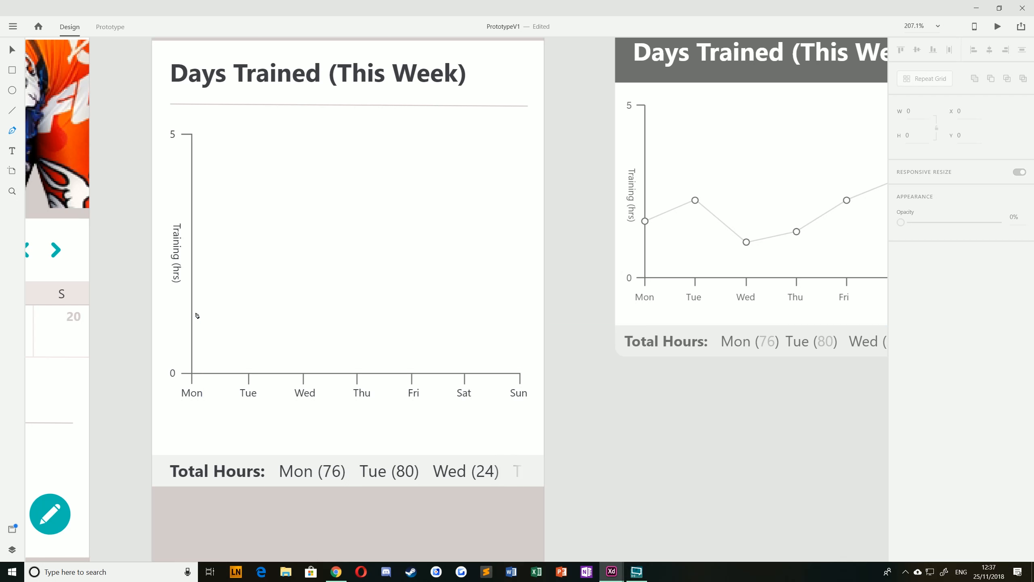
{"action": "left_click", "coordinate": [192, 312]}
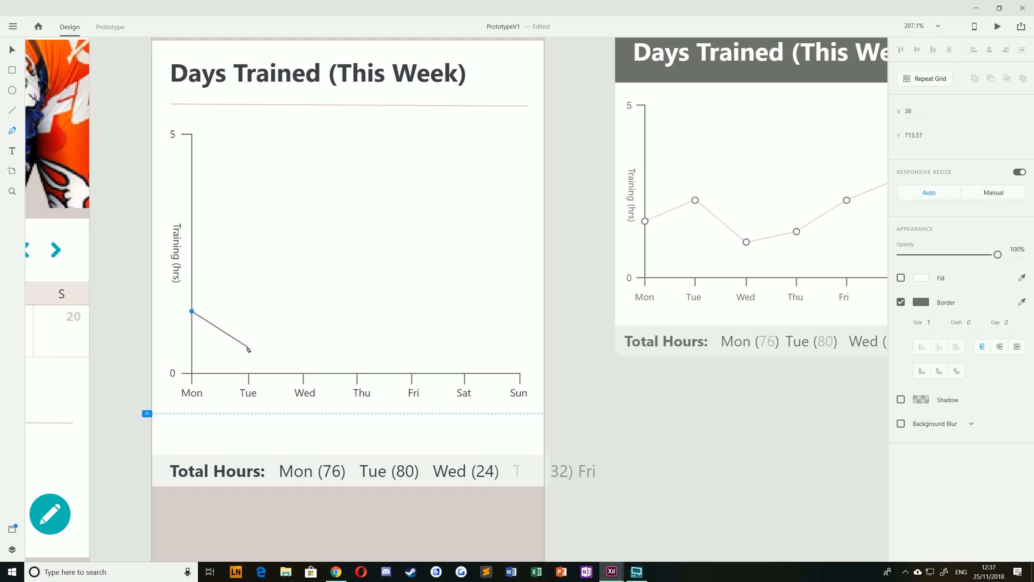
{"action": "left_click", "coordinate": [308, 281]}
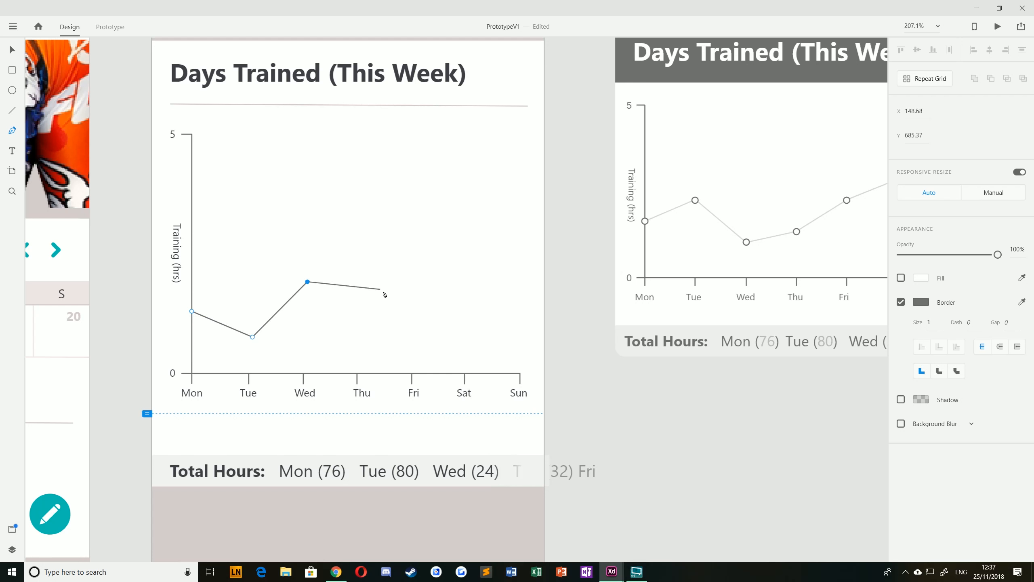
{"action": "left_click", "coordinate": [521, 265]}
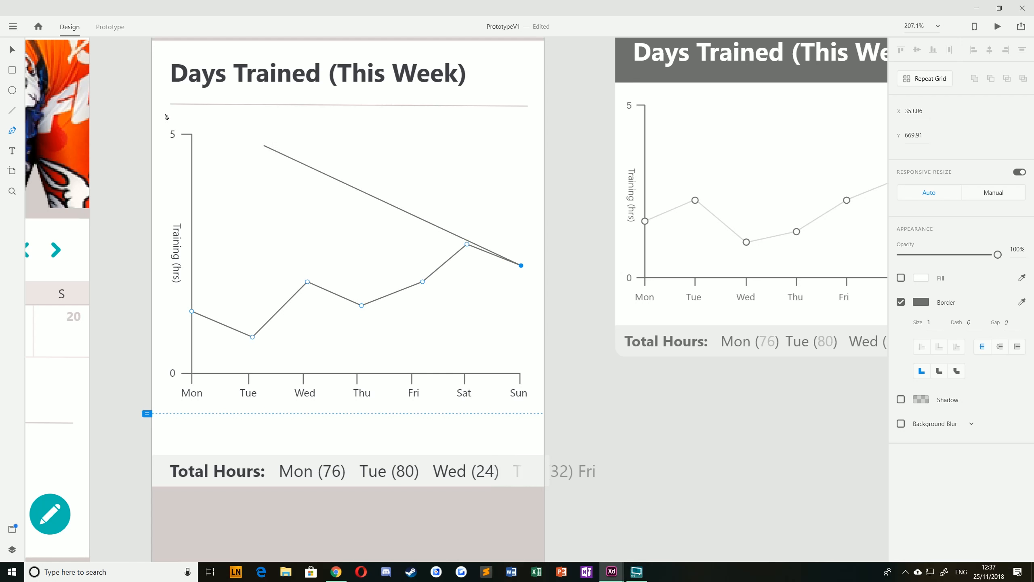
{"action": "left_click", "coordinate": [12, 50]}
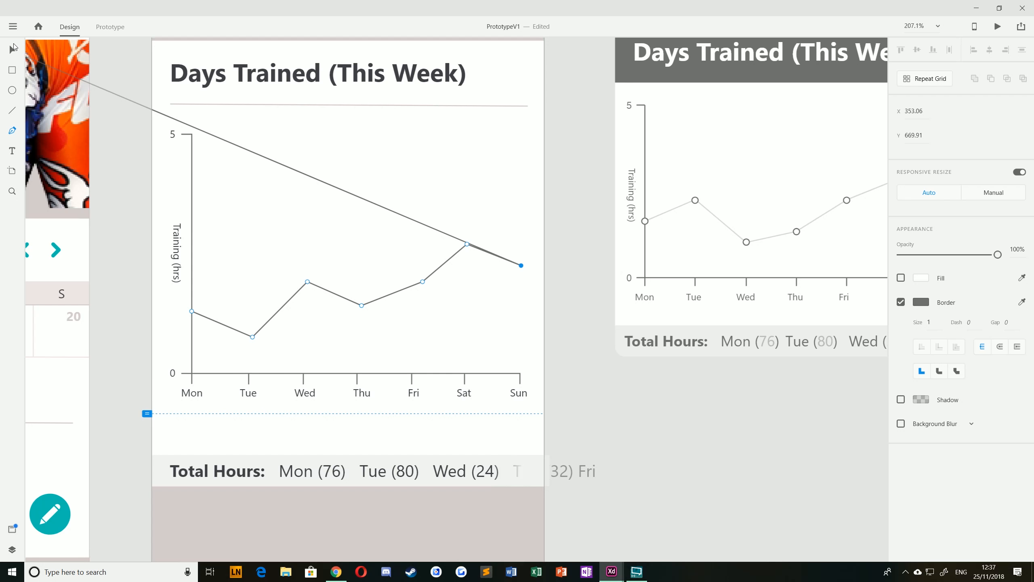
Step: Adjust the data line's Tue, Wed, Thu and Fri points so they line up with their day ticks
{"action": "left_click", "coordinate": [220, 325]}
{"action": "key", "text": "p"}
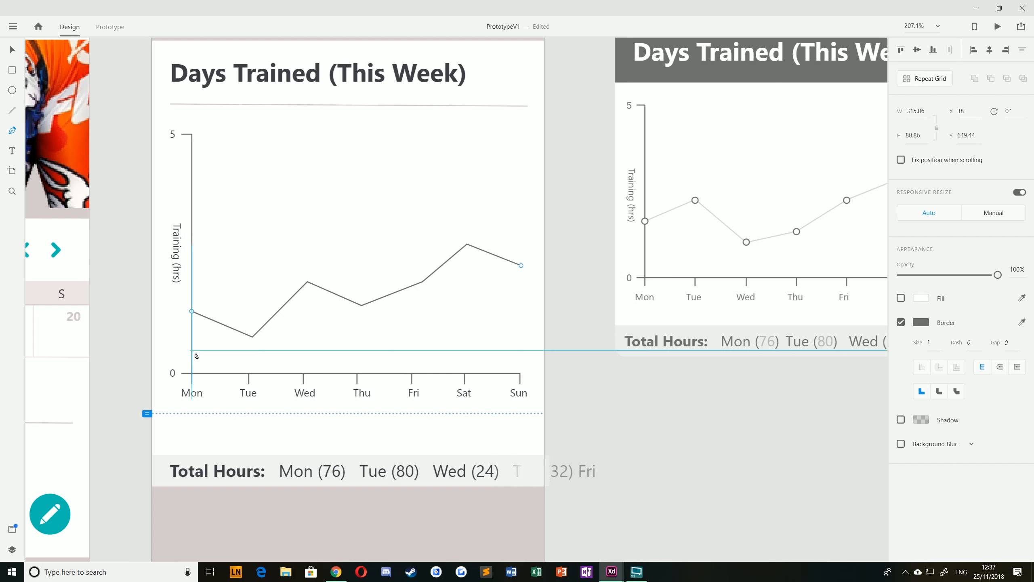
{"action": "left_click", "coordinate": [192, 313]}
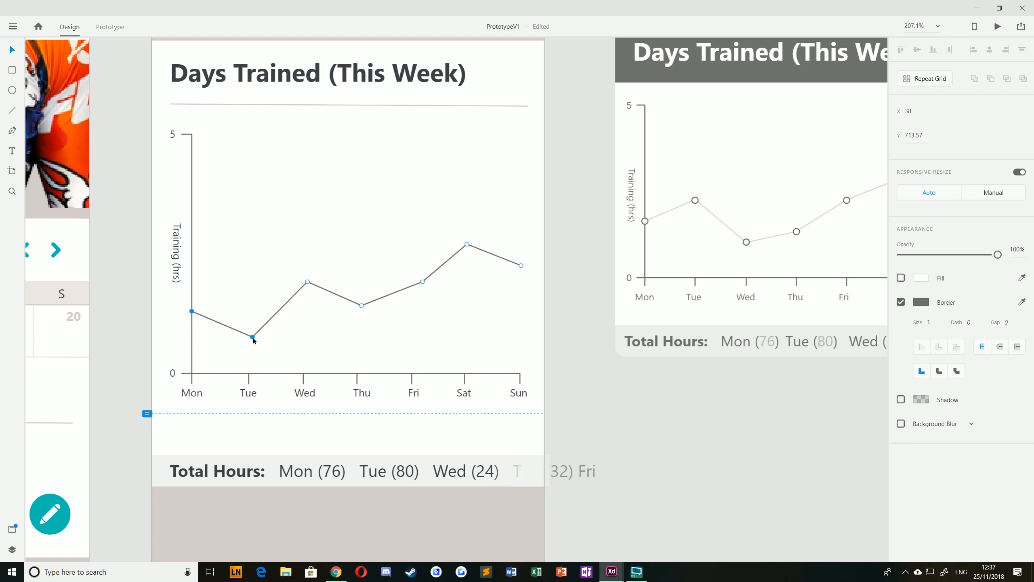
{"action": "left_click_drag", "start_coordinate": [252, 337], "coordinate": [250, 339]}
{"action": "left_click_drag", "start_coordinate": [307, 282], "coordinate": [306, 282]}
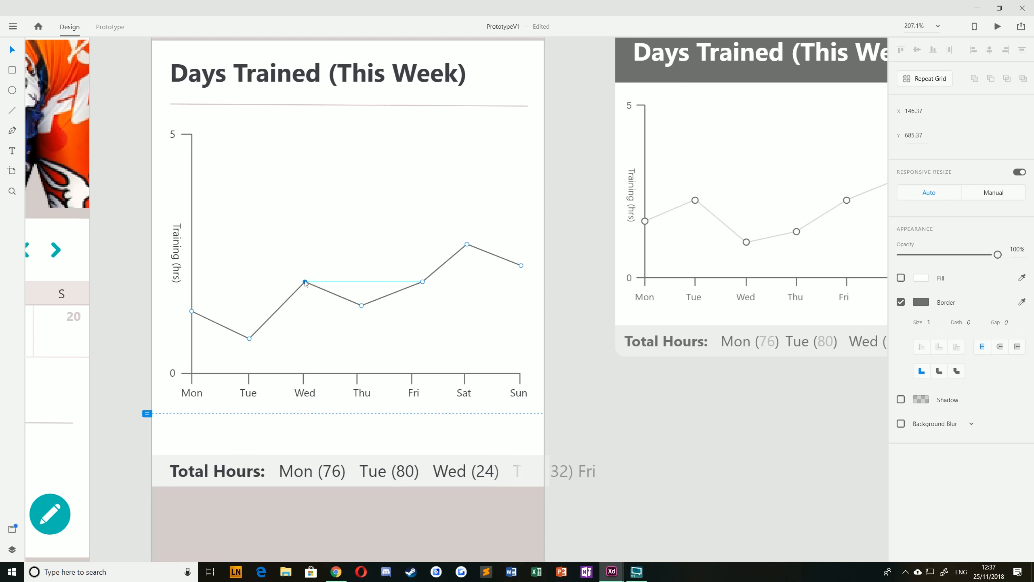
{"action": "left_click_drag", "start_coordinate": [362, 306], "coordinate": [359, 311]}
{"action": "left_click_drag", "start_coordinate": [423, 282], "coordinate": [416, 279]}
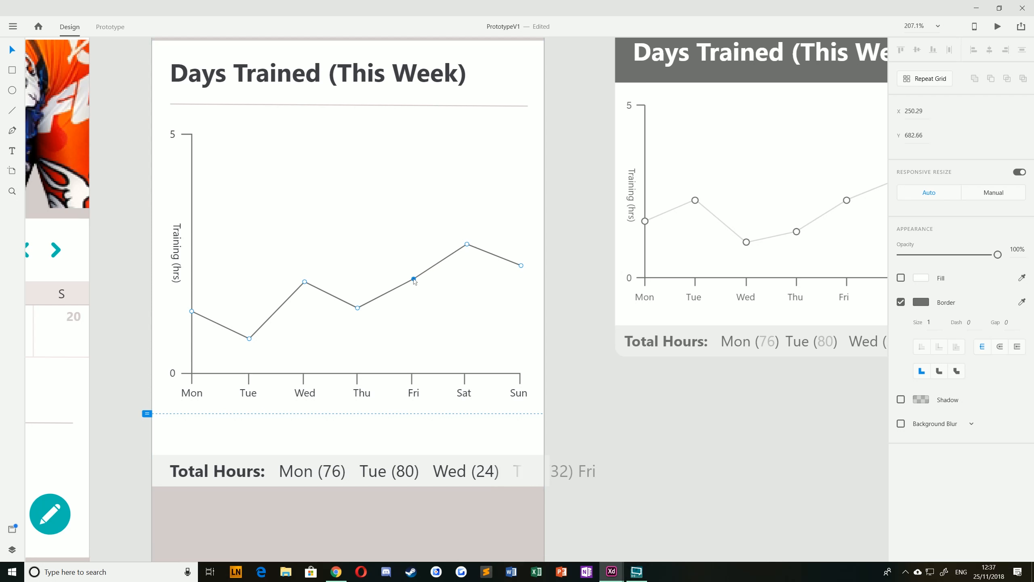
{"action": "left_click", "coordinate": [467, 244]}
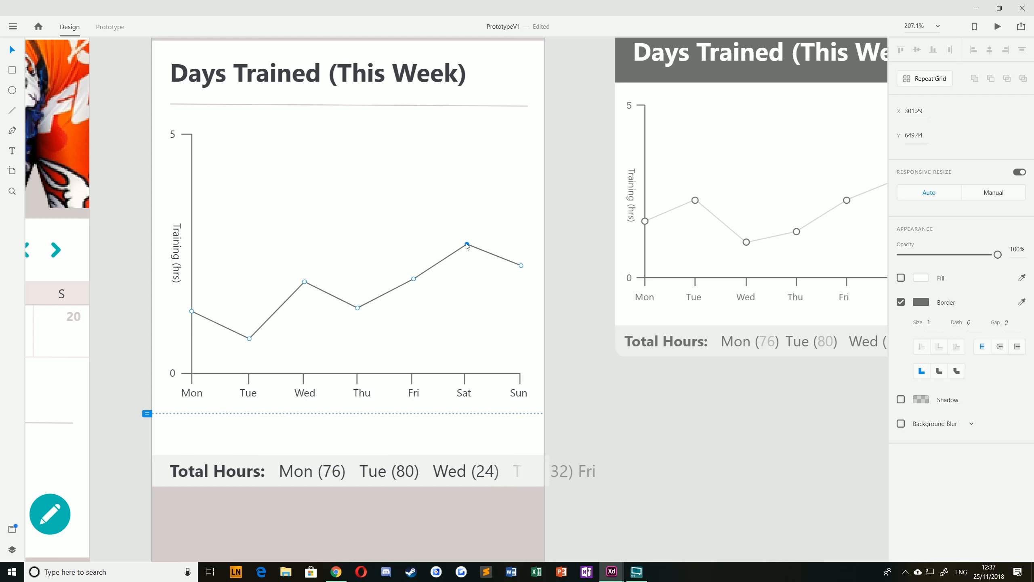
{"action": "left_click", "coordinate": [521, 265]}
{"action": "left_click", "coordinate": [115, 255]}
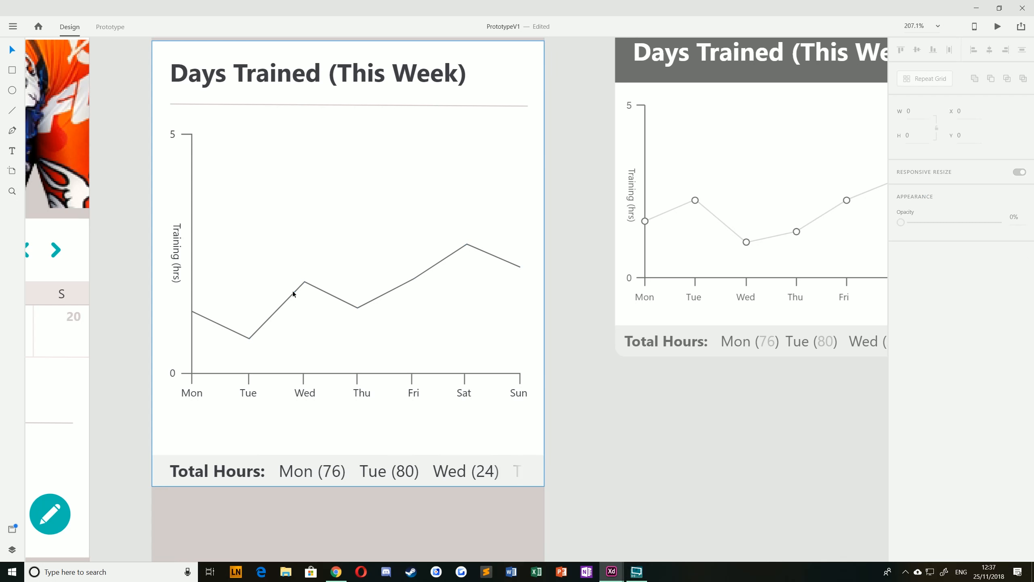
Step: Set the data line's border colour to the saved light swatch #D4CCCC
{"action": "left_click", "coordinate": [294, 292]}
{"action": "scroll", "coordinate": [291, 267], "scroll_direction": "up", "scroll_amount": 1}
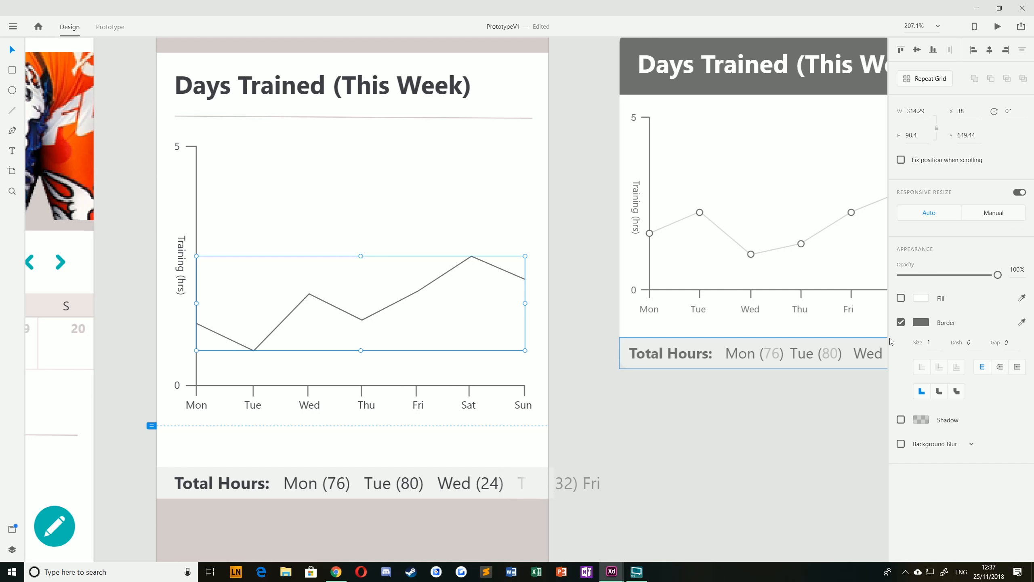
{"action": "left_click", "coordinate": [921, 322]}
{"action": "left_click", "coordinate": [811, 391]}
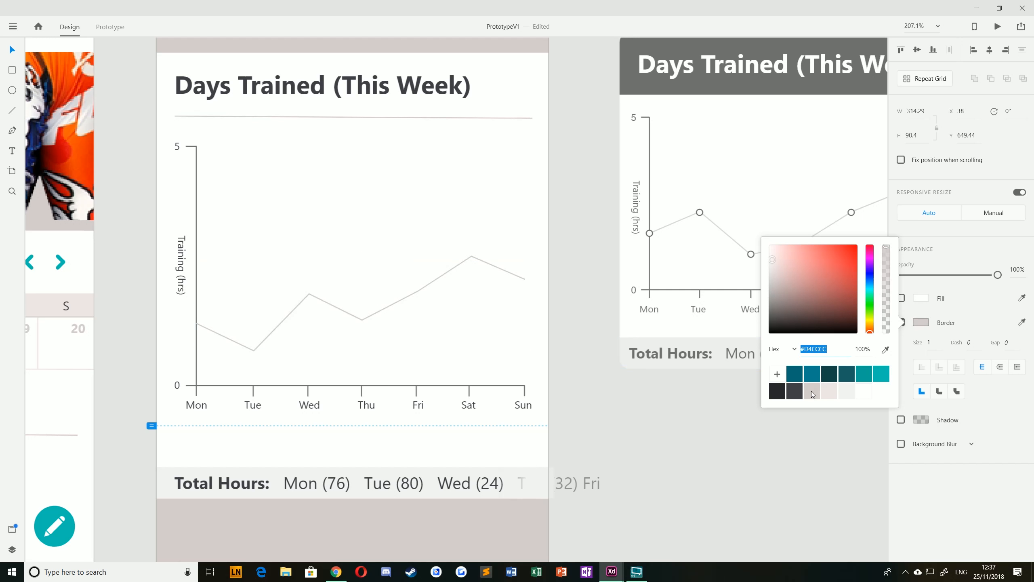
{"action": "left_click", "coordinate": [163, 293]}
Step: Bring the chart axes to the front so they overlap the start of the data line
{"action": "scroll", "coordinate": [193, 324], "scroll_direction": "up", "scroll_amount": 10}
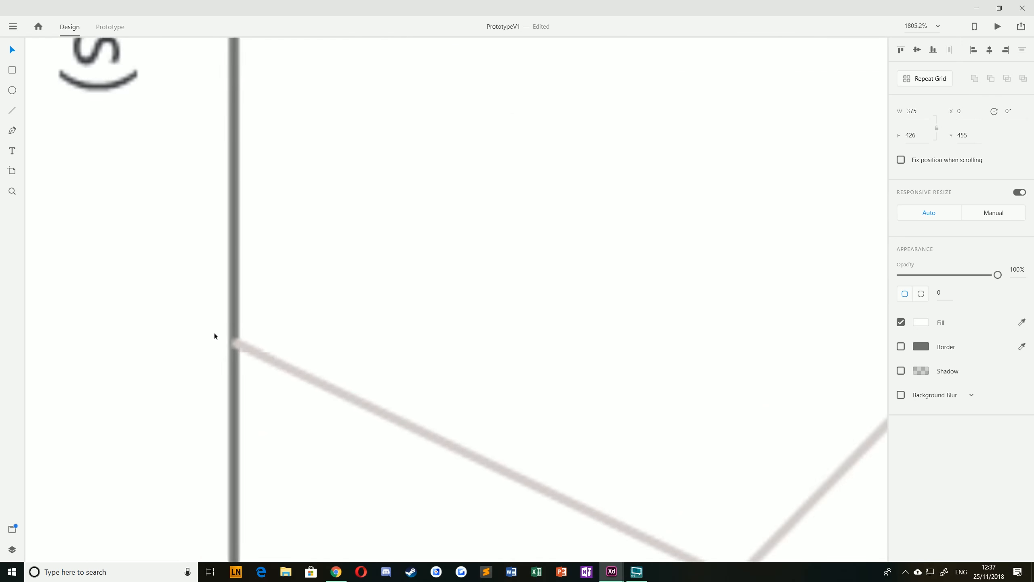
{"action": "double_click", "coordinate": [267, 362]}
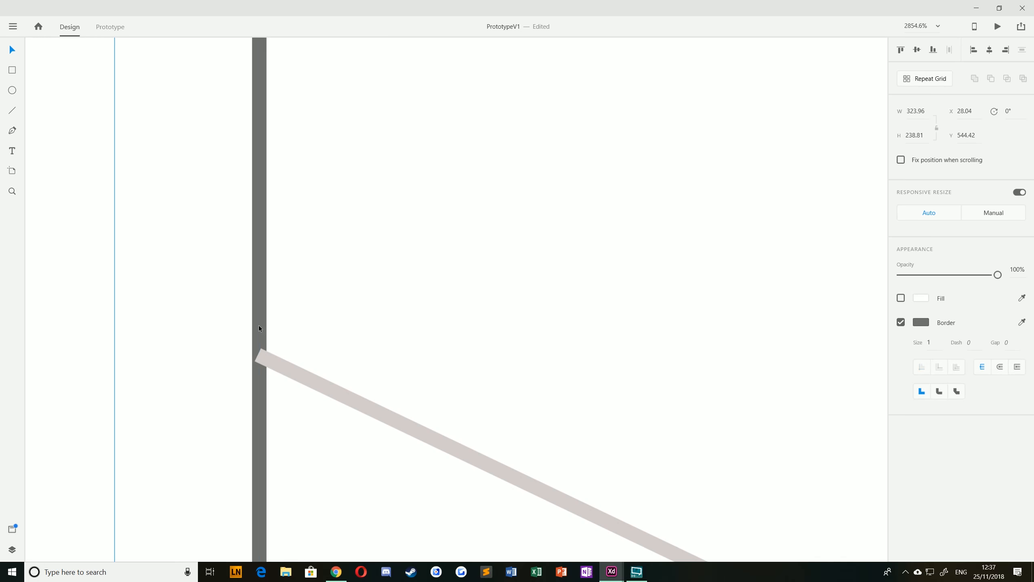
{"action": "right_click", "coordinate": [258, 324]}
{"action": "mouse_move", "coordinate": [286, 262]}
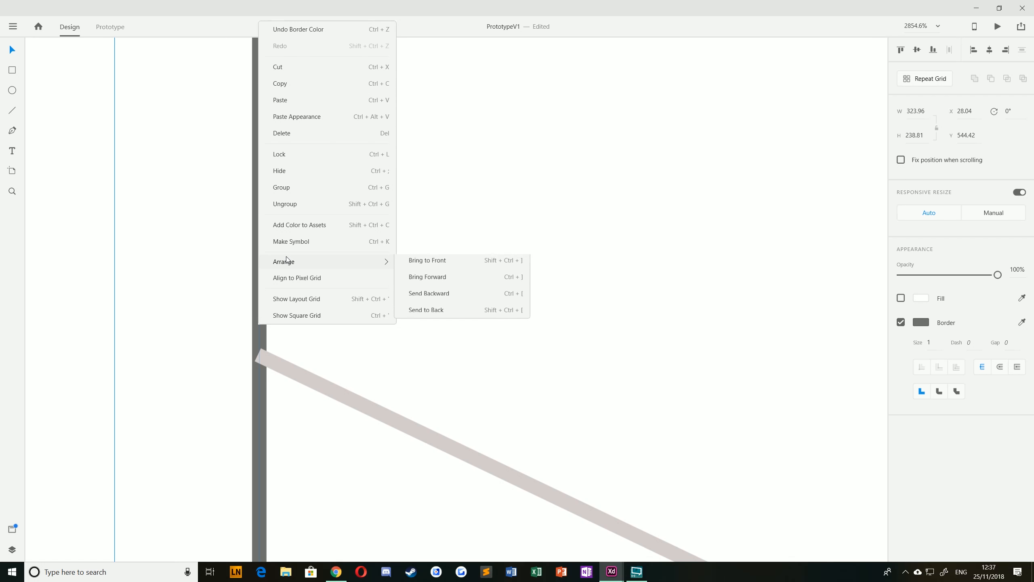
{"action": "left_click", "coordinate": [422, 263]}
{"action": "left_click", "coordinate": [180, 301]}
Step: Draw a small circle about 8 by 8 in the empty chart area above the data line
{"action": "scroll", "coordinate": [332, 309], "scroll_direction": "down", "scroll_amount": 8}
{"action": "left_click_drag", "start_coordinate": [435, 344], "coordinate": [271, 340]}
{"action": "scroll", "coordinate": [358, 340], "scroll_direction": "down", "scroll_amount": 2}
{"action": "left_click_drag", "start_coordinate": [273, 246], "coordinate": [299, 263]}
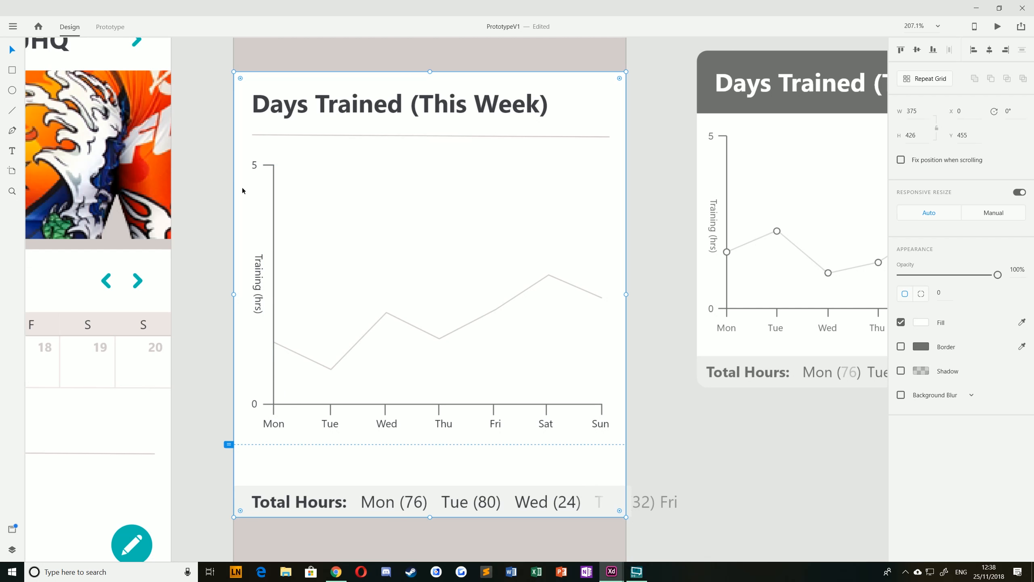
{"action": "left_click", "coordinate": [12, 90]}
{"action": "left_click_drag", "start_coordinate": [361, 241], "coordinate": [367, 248]}
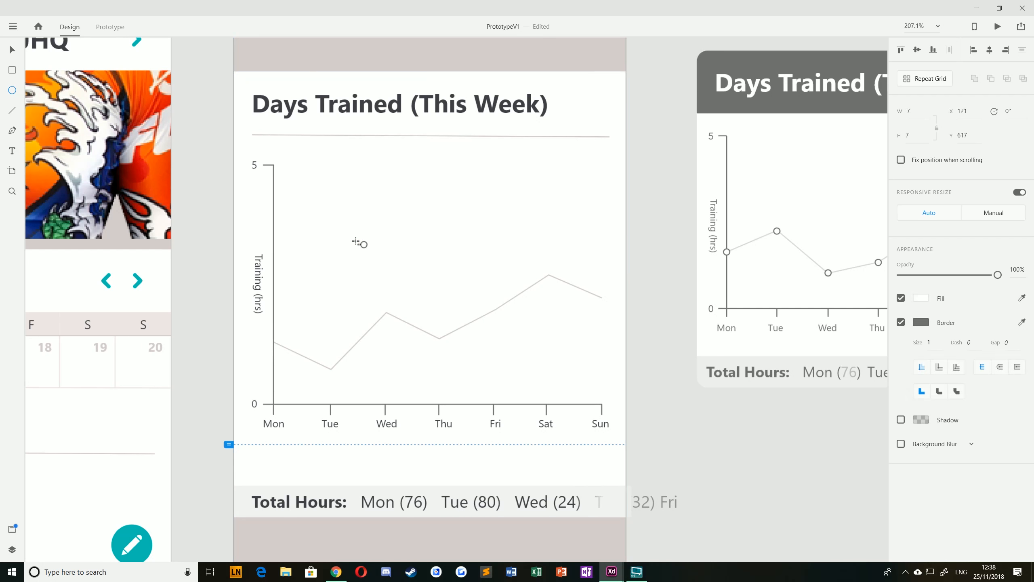
{"action": "left_click", "coordinate": [11, 49]}
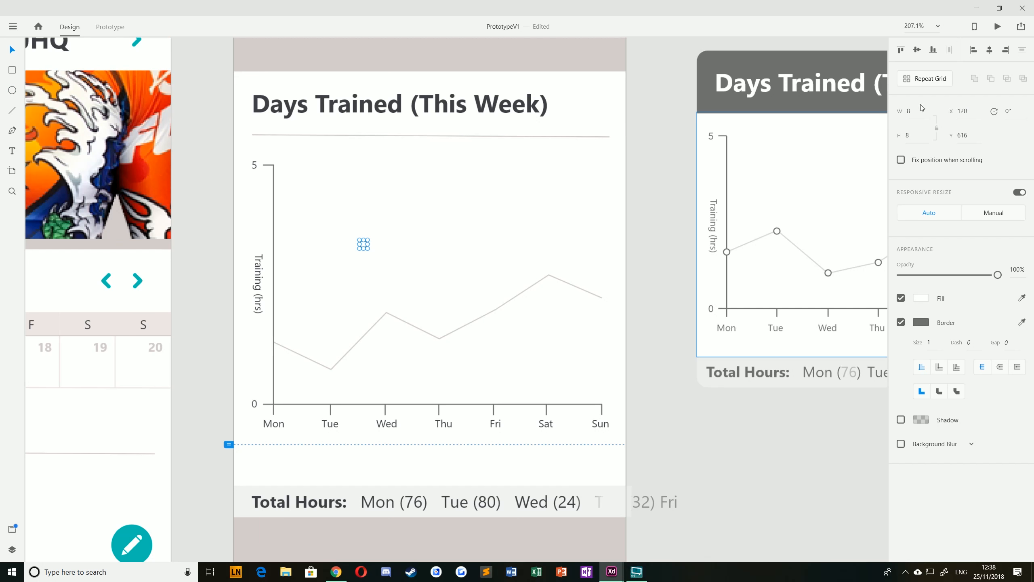
Step: Try the circle at 10 by 10 and set it back to 8 by 8
{"action": "type", "text": "10"}
{"action": "key", "text": "Tab"}
{"action": "type", "text": "1"}
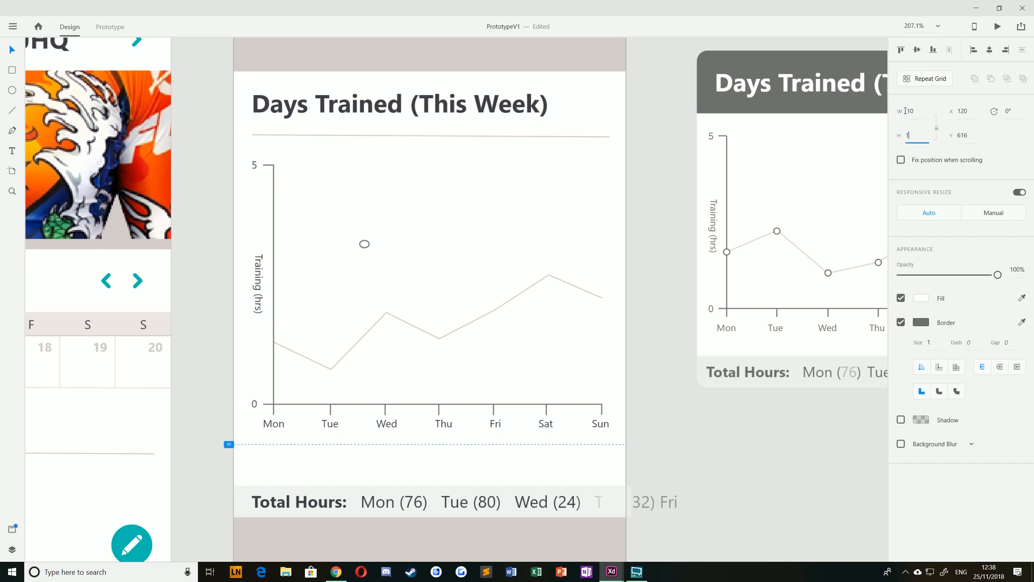
{"action": "key", "text": "Return"}
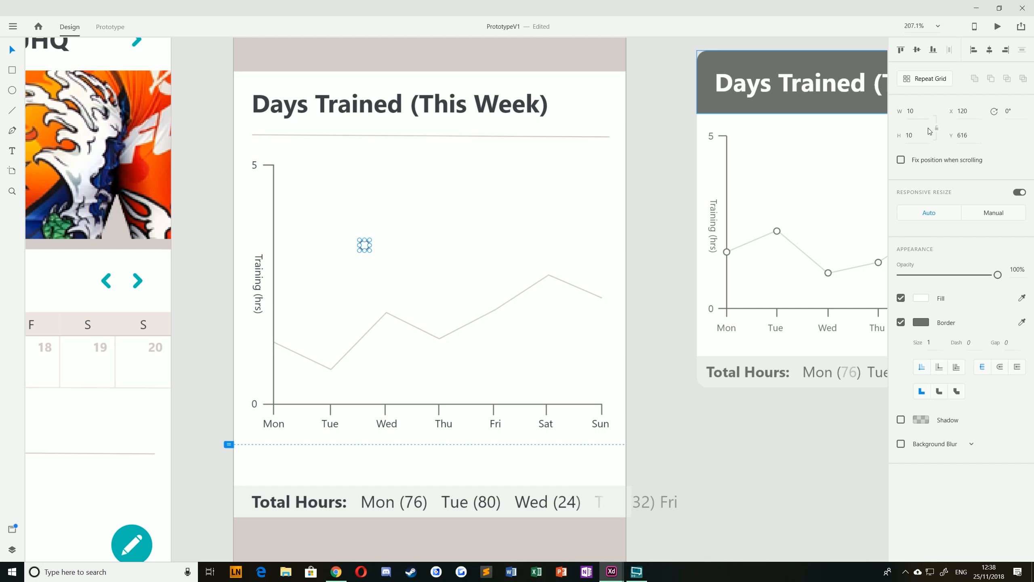
{"action": "type", "text": "8"}
{"action": "key", "text": "Tab"}
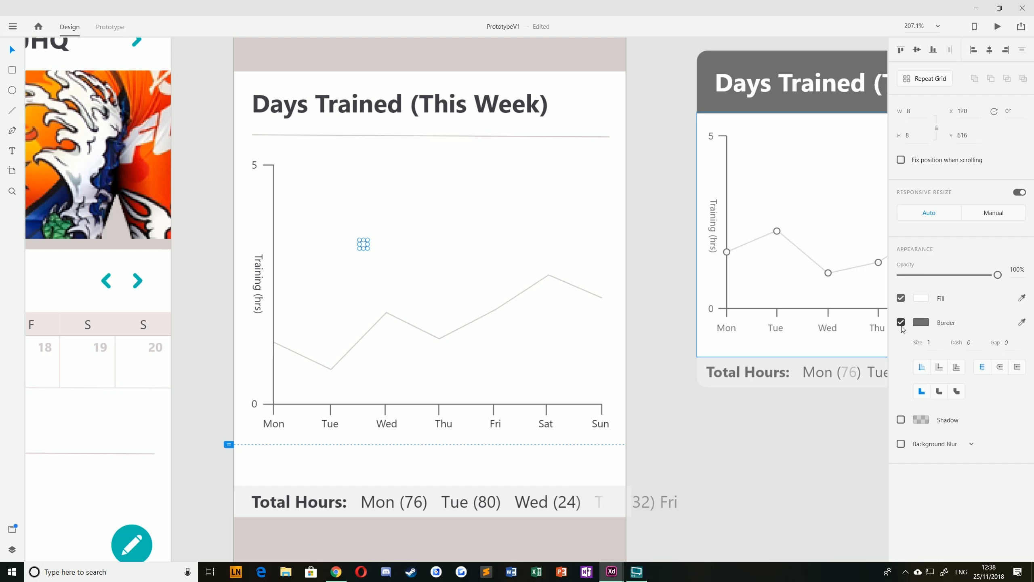
Step: Remove the circle's border and fill it with the saved bright teal swatch
{"action": "left_click", "coordinate": [921, 299]}
{"action": "left_click", "coordinate": [879, 358]}
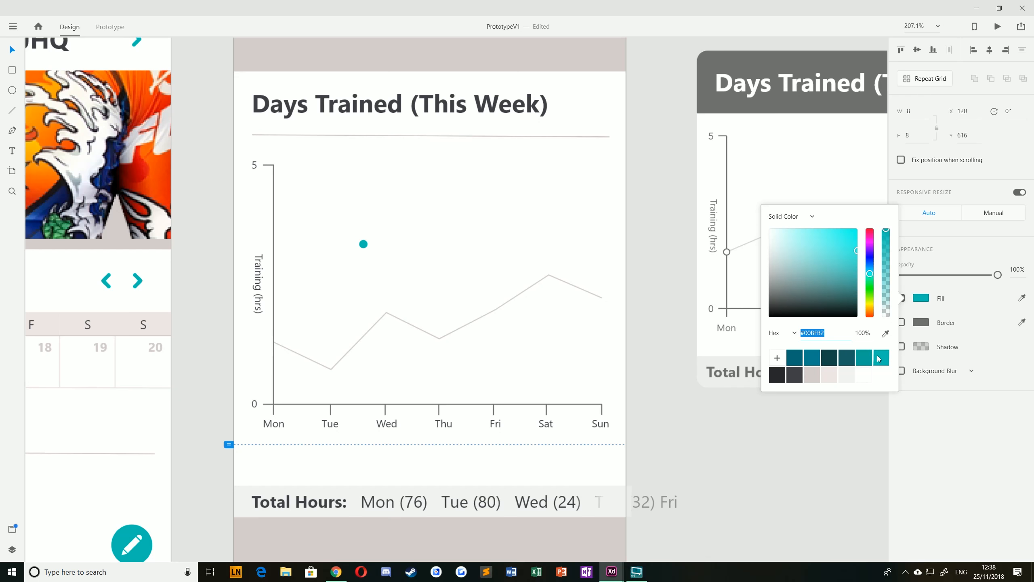
{"action": "left_click", "coordinate": [214, 223]}
Step: Move the teal circle onto the data line's Mon point at X 34, Y 709
{"action": "left_click_drag", "start_coordinate": [277, 346], "coordinate": [343, 292]}
{"action": "left_click_drag", "start_coordinate": [429, 189], "coordinate": [339, 289]}
{"action": "scroll", "coordinate": [339, 286], "scroll_direction": "up", "scroll_amount": 5}
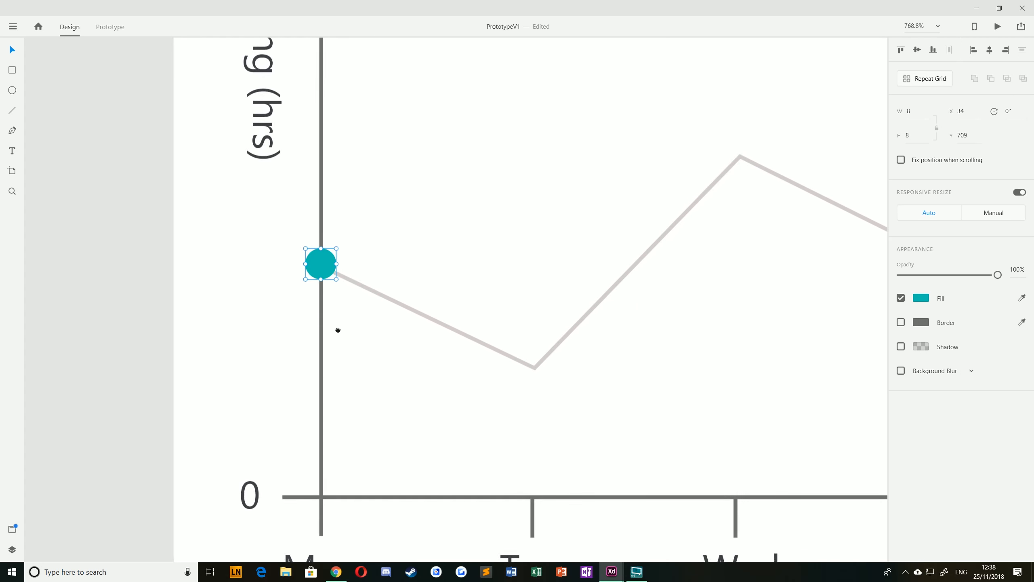
Step: Copy the teal circle onto the data line's Tue, Wed, Thu, Fri, Sat and Sun points
{"action": "left_click_drag", "start_coordinate": [314, 251], "coordinate": [413, 191]}
{"action": "left_click_drag", "start_coordinate": [470, 207], "coordinate": [290, 180]}
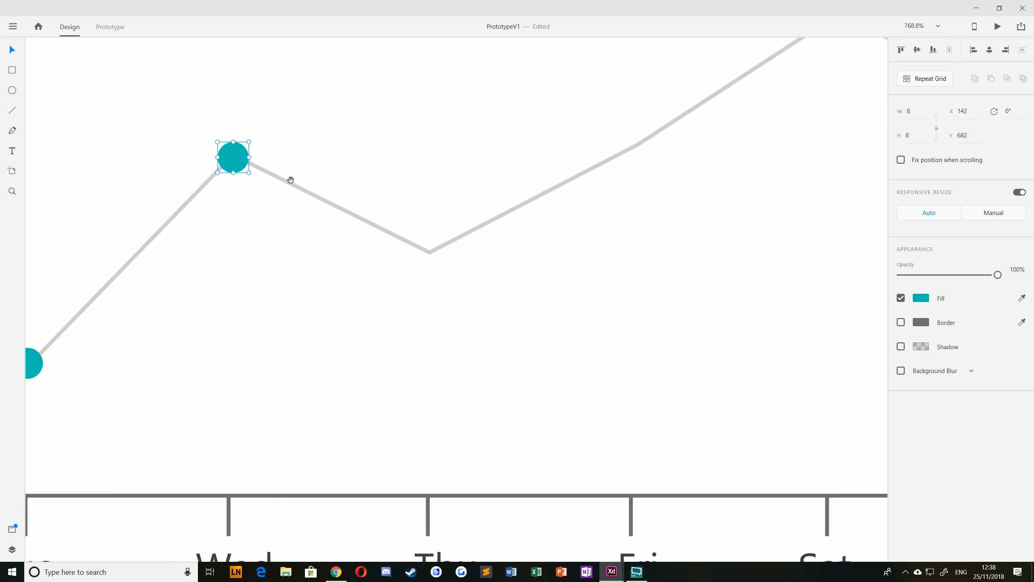
{"action": "left_click_drag", "start_coordinate": [232, 158], "coordinate": [430, 250]}
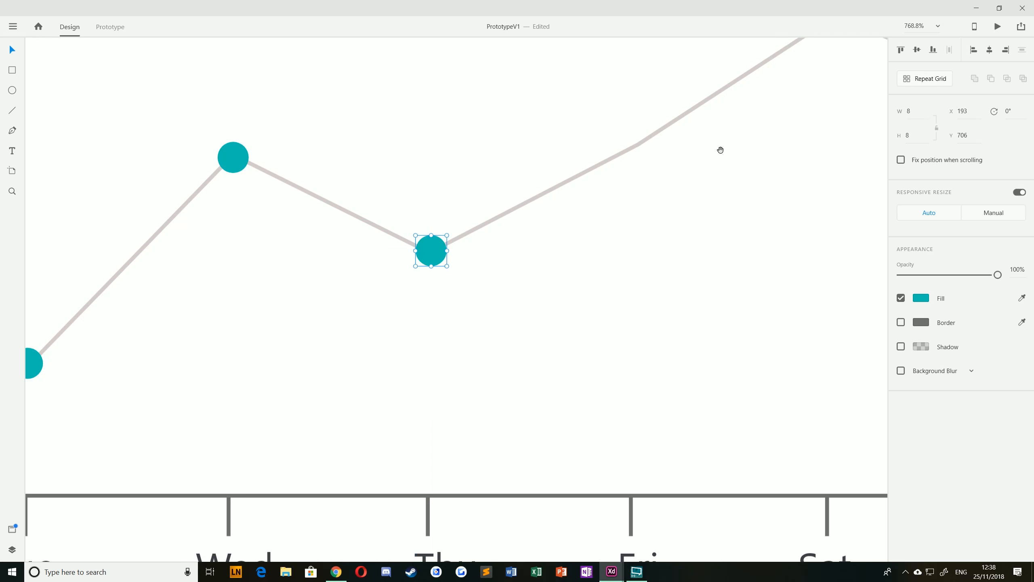
{"action": "left_click_drag", "start_coordinate": [701, 154], "coordinate": [444, 352]}
{"action": "left_click_drag", "start_coordinate": [186, 433], "coordinate": [580, 224]}
{"action": "left_click_drag", "start_coordinate": [616, 295], "coordinate": [356, 267]}
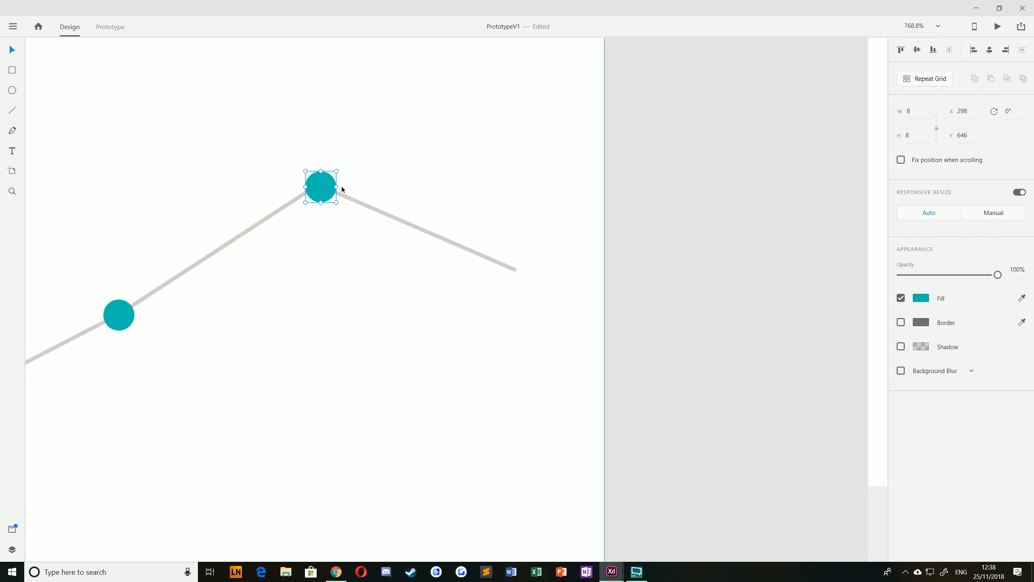
{"action": "left_click_drag", "start_coordinate": [324, 191], "coordinate": [514, 273]}
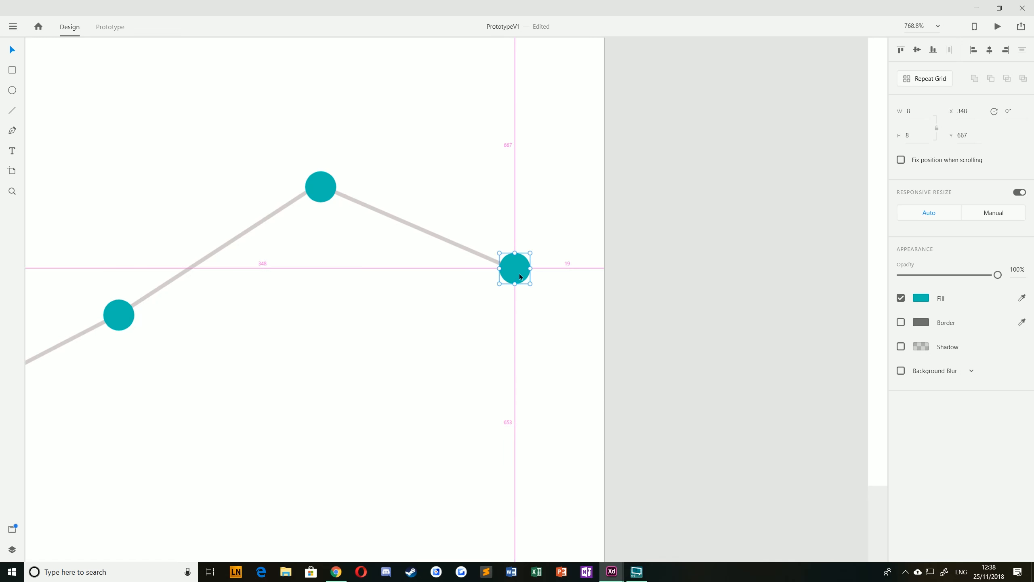
Step: Shorten the Days Trained card from its lower edge so the Total Hours bar sits closer beneath the chart
{"action": "scroll", "coordinate": [419, 311], "scroll_direction": "down", "scroll_amount": 5}
{"action": "left_click", "coordinate": [489, 312]}
{"action": "left_click_drag", "start_coordinate": [382, 397], "coordinate": [509, 359]}
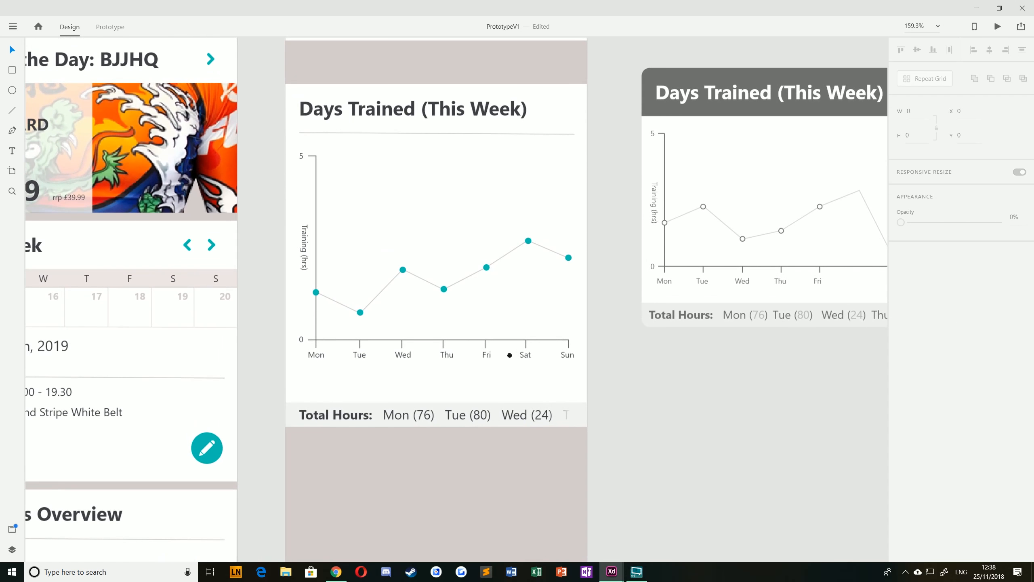
{"action": "left_click_drag", "start_coordinate": [636, 452], "coordinate": [281, 378]}
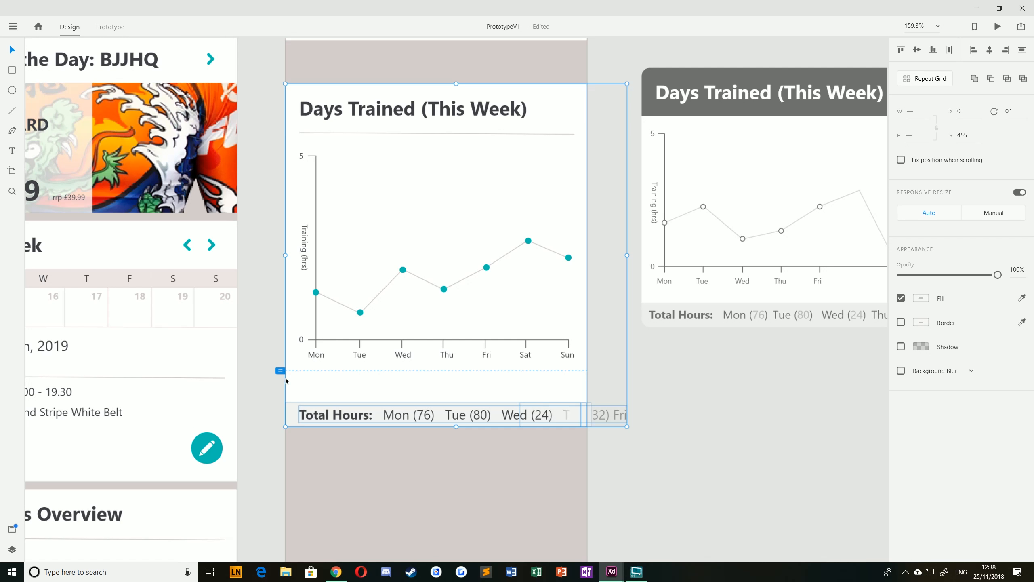
{"action": "left_click_drag", "start_coordinate": [456, 426], "coordinate": [446, 401]}
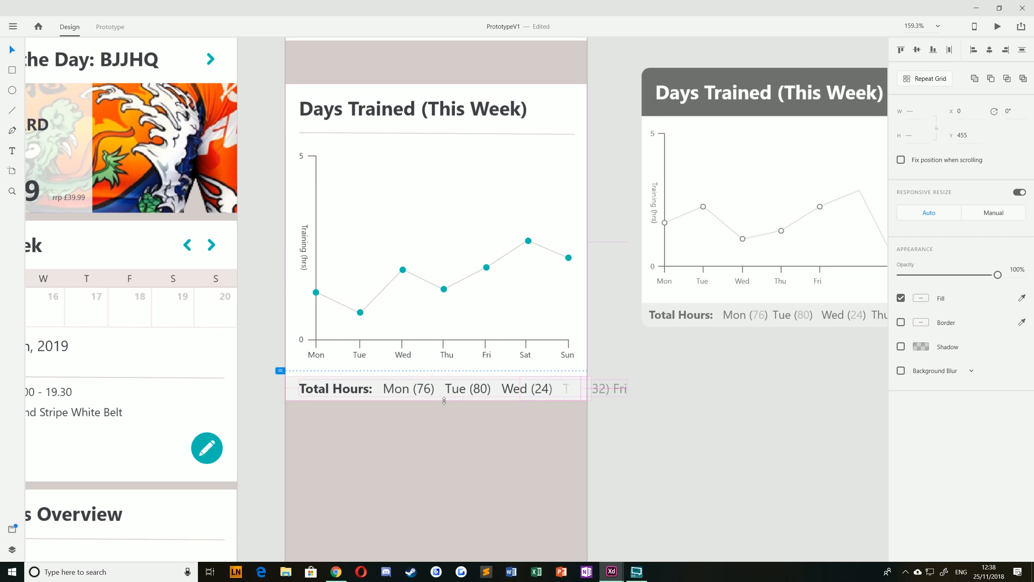
{"action": "left_click", "coordinate": [607, 416]}
{"action": "scroll", "coordinate": [607, 419], "scroll_direction": "down", "scroll_amount": 5}
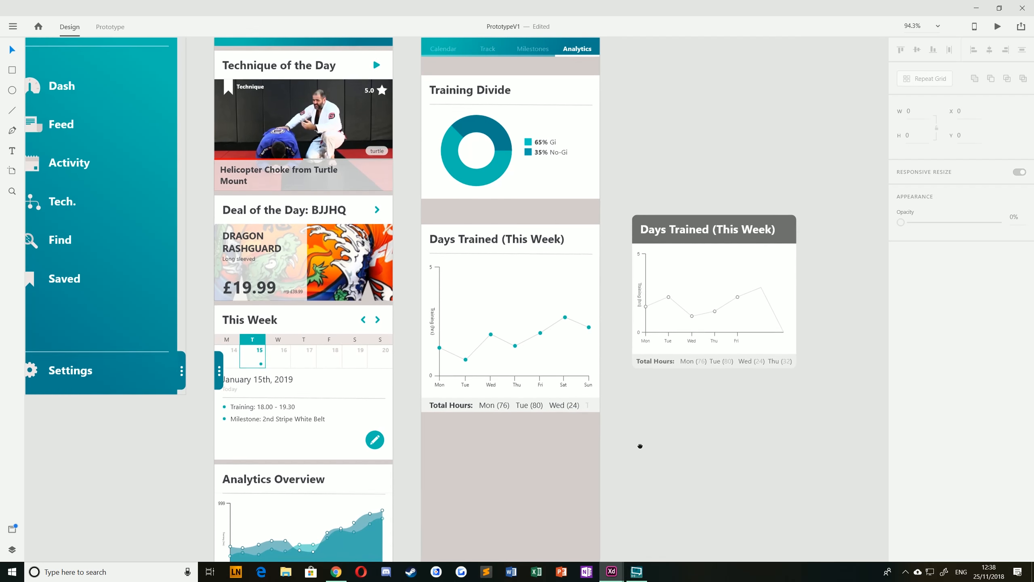
Step: Move the whole Days Trained card up below the Training Divide card, fine-tuning its height to leave a narrow gap between them
{"action": "left_click_drag", "start_coordinate": [611, 441], "coordinate": [426, 238]}
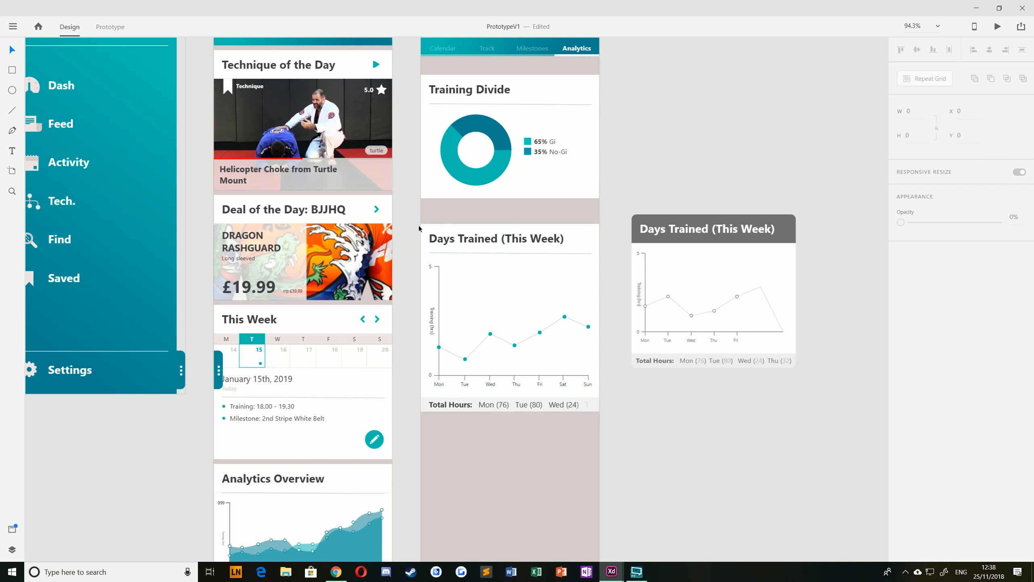
{"action": "scroll", "coordinate": [468, 288], "scroll_direction": "up", "scroll_amount": 2}
{"action": "left_click_drag", "start_coordinate": [469, 288], "coordinate": [466, 263]}
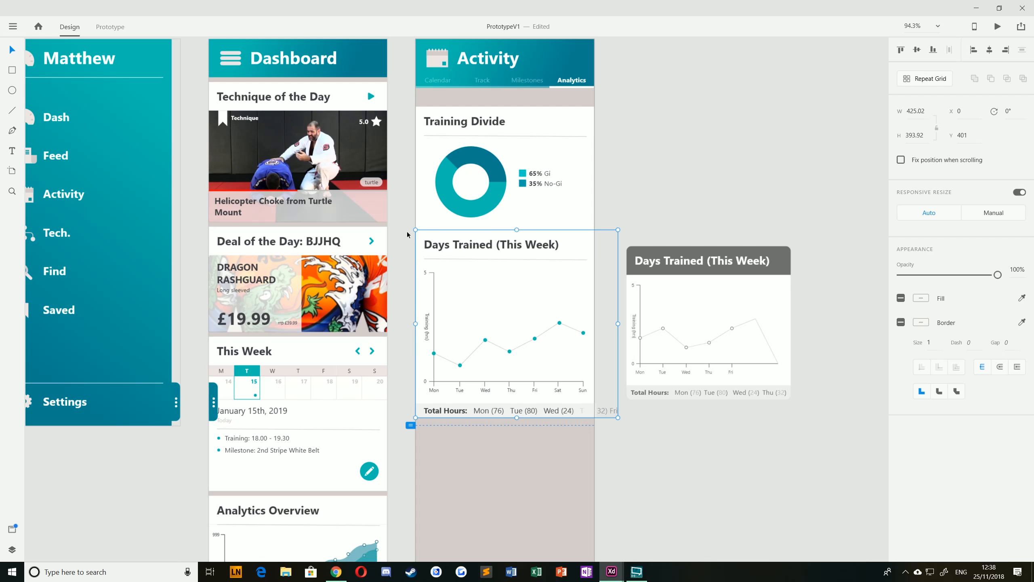
{"action": "key", "text": "Down"}
{"action": "key", "text": "Down"}
{"action": "key", "text": "Down"}
{"action": "key", "text": "Down"}
{"action": "key", "text": "Down"}
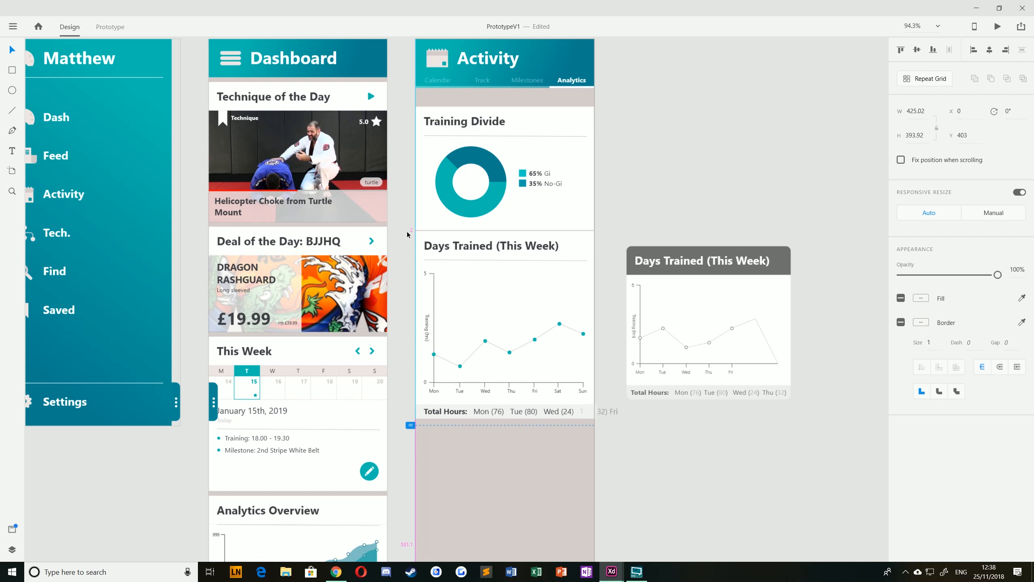
{"action": "key", "text": "Down"}
{"action": "key", "text": "Down"}
{"action": "key", "text": "Down"}
{"action": "key", "text": "Down"}
{"action": "key", "text": "Down"}
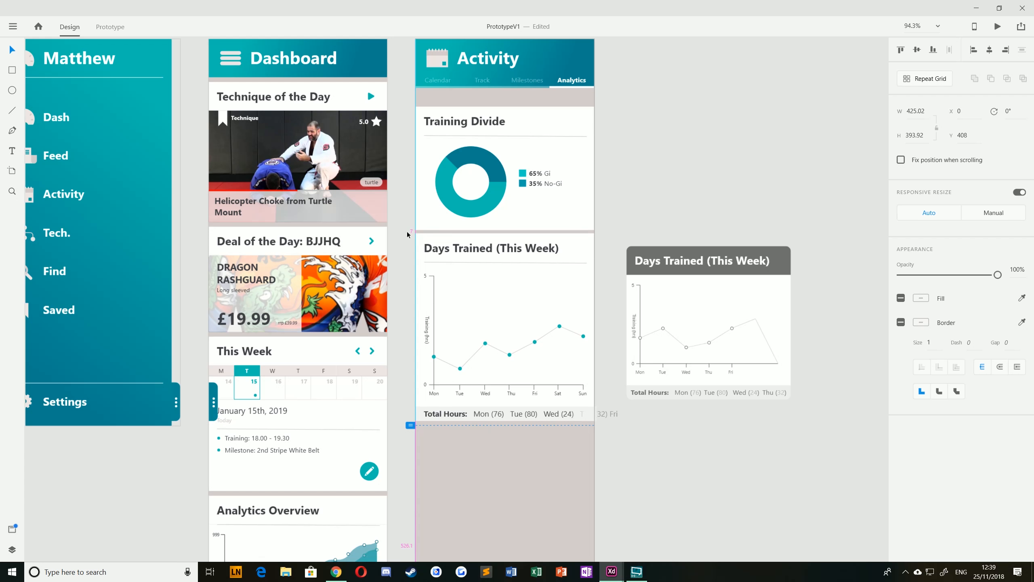
{"action": "key", "text": "Down"}
{"action": "key", "text": "Down"}
{"action": "key", "text": "Down"}
{"action": "key", "text": "Down"}
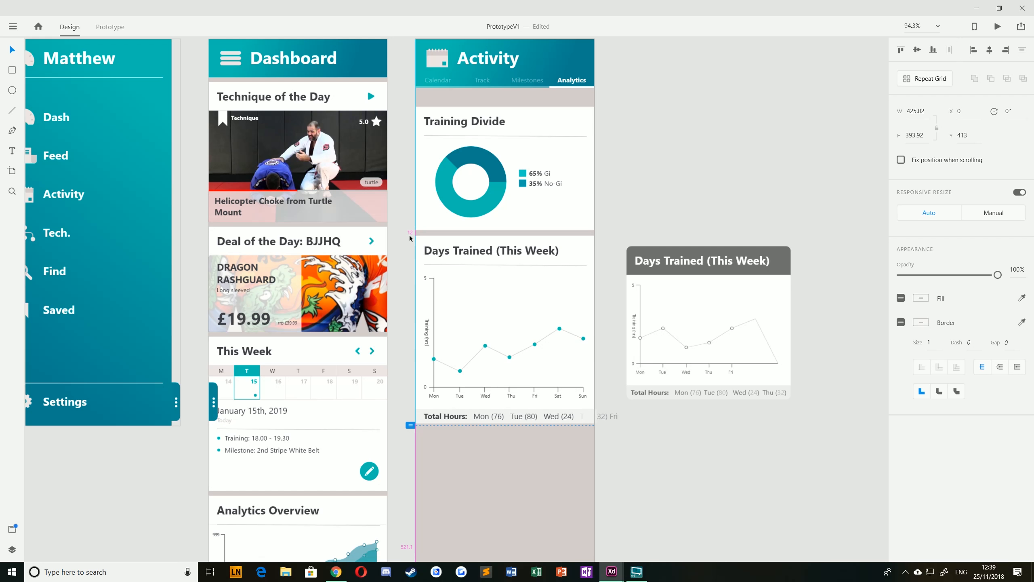
{"action": "key", "text": "Down"}
{"action": "key", "text": "Down"}
{"action": "key", "text": "Down"}
{"action": "key", "text": "Down"}
{"action": "key", "text": "Down"}
{"action": "key", "text": "Down"}
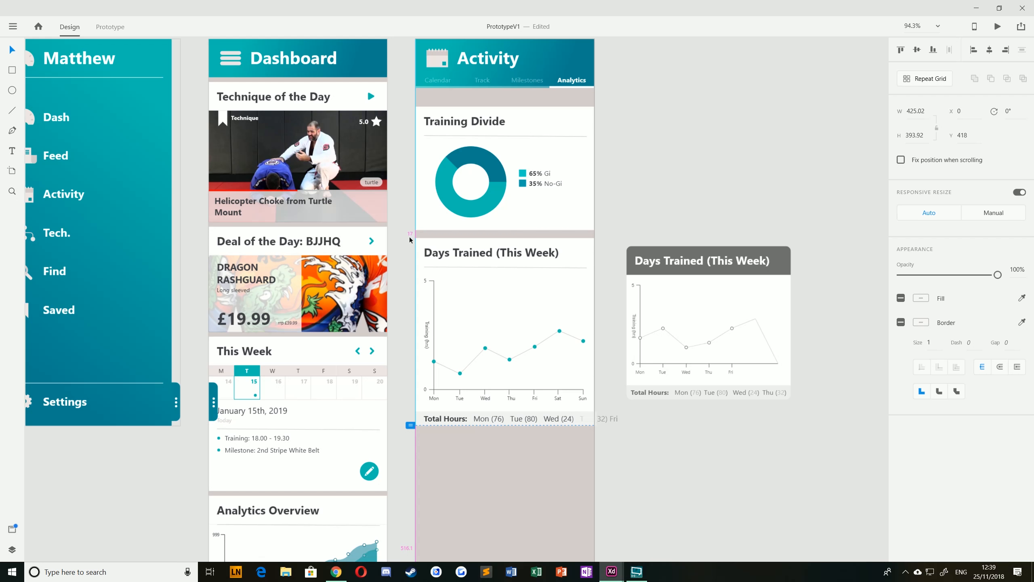
{"action": "key", "text": "Up"}
{"action": "key", "text": "Up"}
{"action": "key", "text": "Up"}
{"action": "key", "text": "Up"}
{"action": "key", "text": "Up"}
{"action": "key", "text": "Up"}
{"action": "key", "text": "Up"}
{"action": "key", "text": "Up"}
{"action": "key", "text": "Up"}
{"action": "key", "text": "Up"}
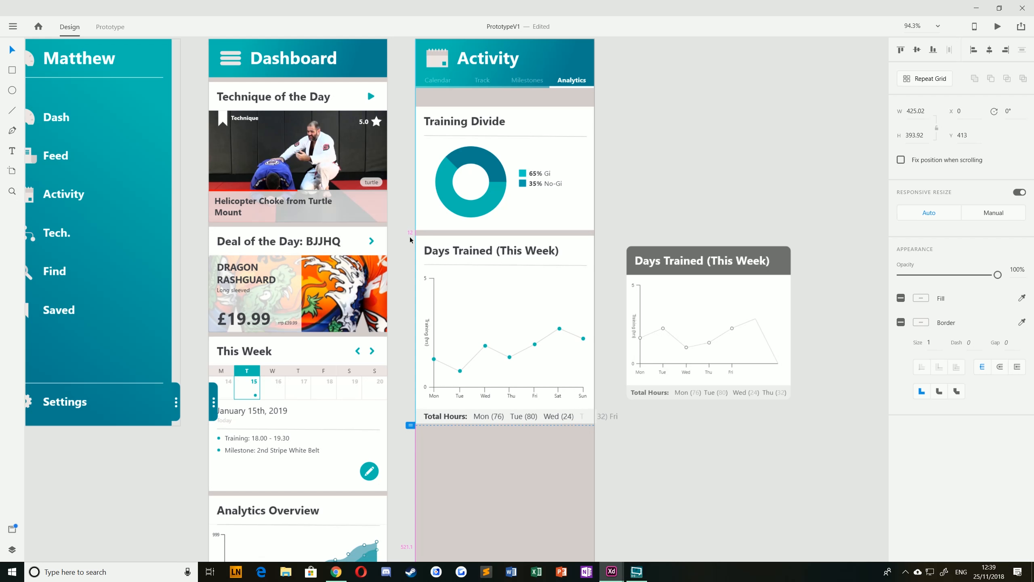
{"action": "left_click", "coordinate": [392, 292]}
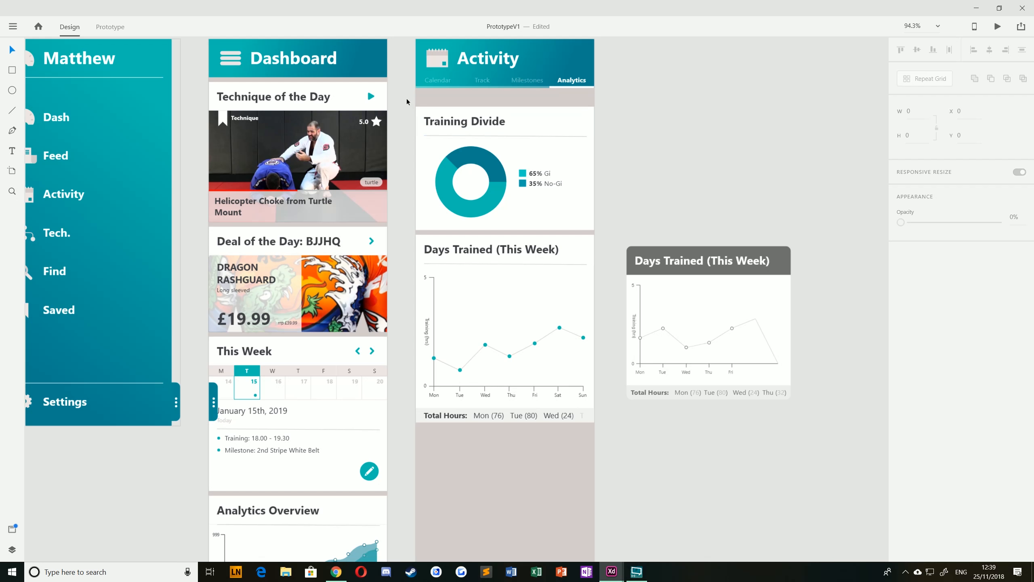
Step: Move the Training Divide and Days Trained cards together up beneath the Activity header, leaving a narrow gap below it
{"action": "left_click_drag", "start_coordinate": [406, 99], "coordinate": [606, 442]}
{"action": "left_click_drag", "start_coordinate": [496, 130], "coordinate": [493, 114]}
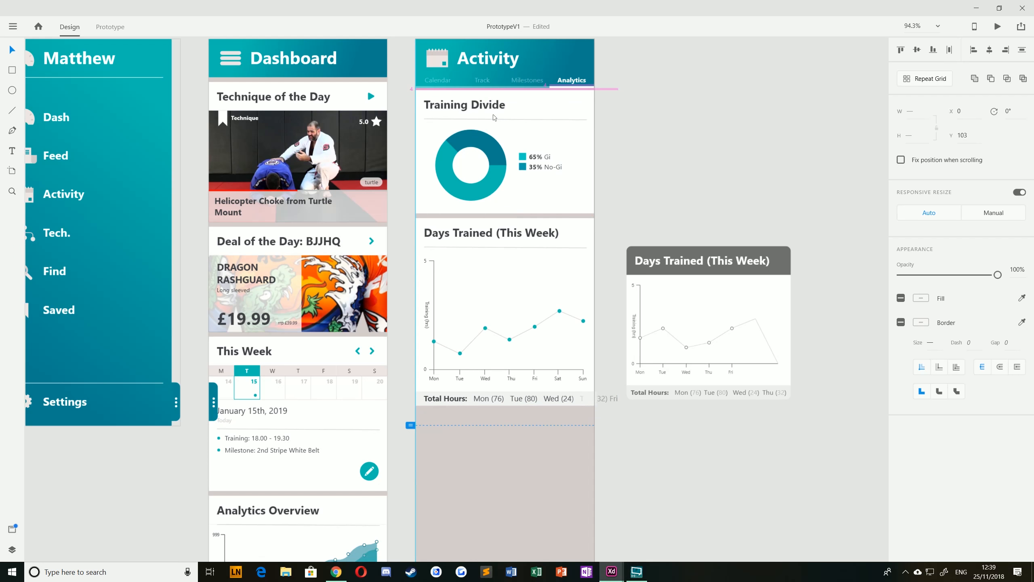
{"action": "key", "text": "Up"}
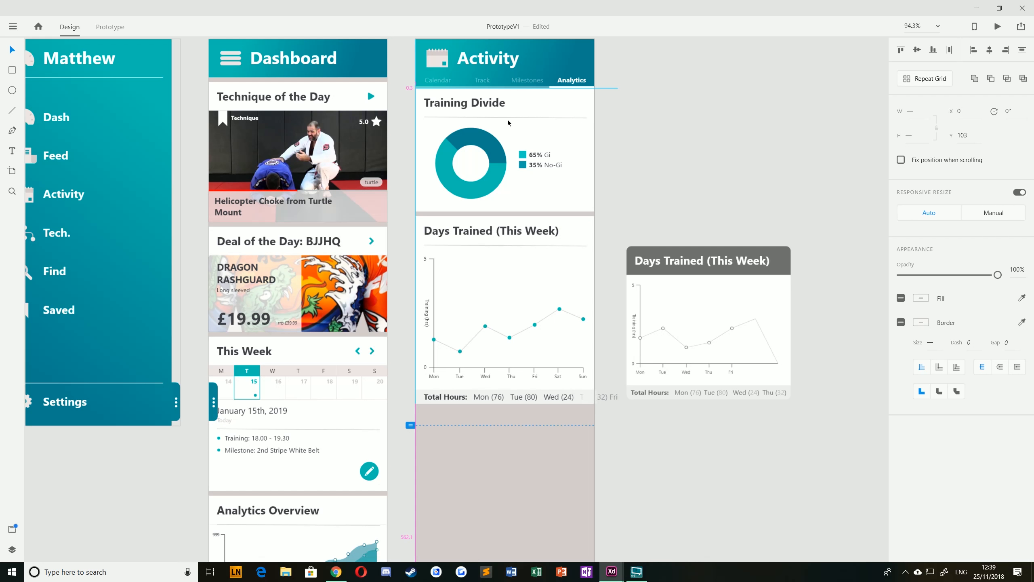
{"action": "key", "text": "Up"}
{"action": "key", "text": "Down"}
{"action": "key", "text": "Down"}
{"action": "key", "text": "Down"}
{"action": "key", "text": "Down"}
{"action": "key", "text": "Down"}
{"action": "key", "text": "Down"}
{"action": "key", "text": "Down"}
{"action": "key", "text": "Down"}
{"action": "key", "text": "Down"}
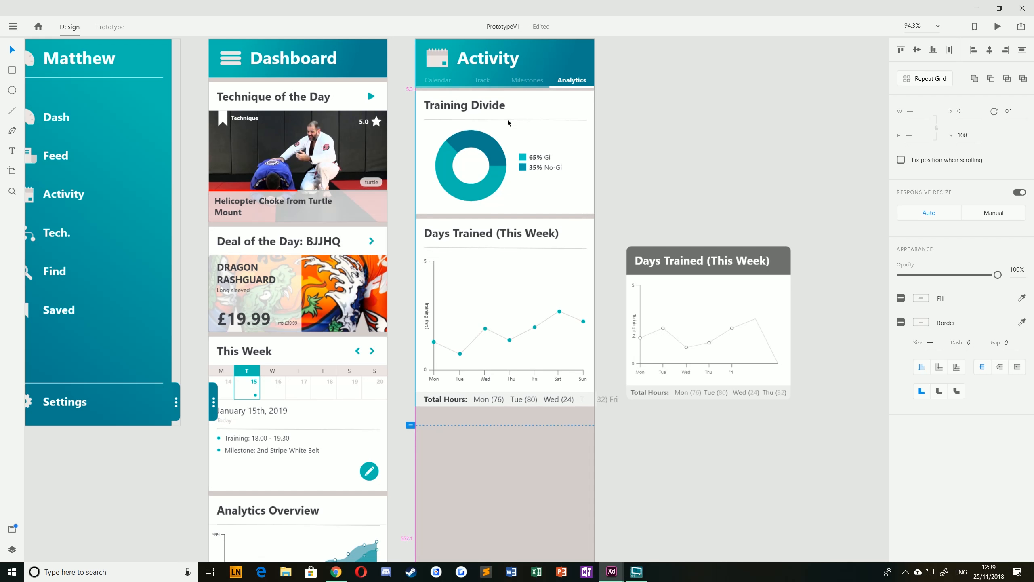
{"action": "left_click", "coordinate": [415, 140]}
Step: Review the artboards, switch to the ChokePointsV2 wireframe and examine the Analytics sections below Days Trained
{"action": "scroll", "coordinate": [416, 143], "scroll_direction": "down", "scroll_amount": 4}
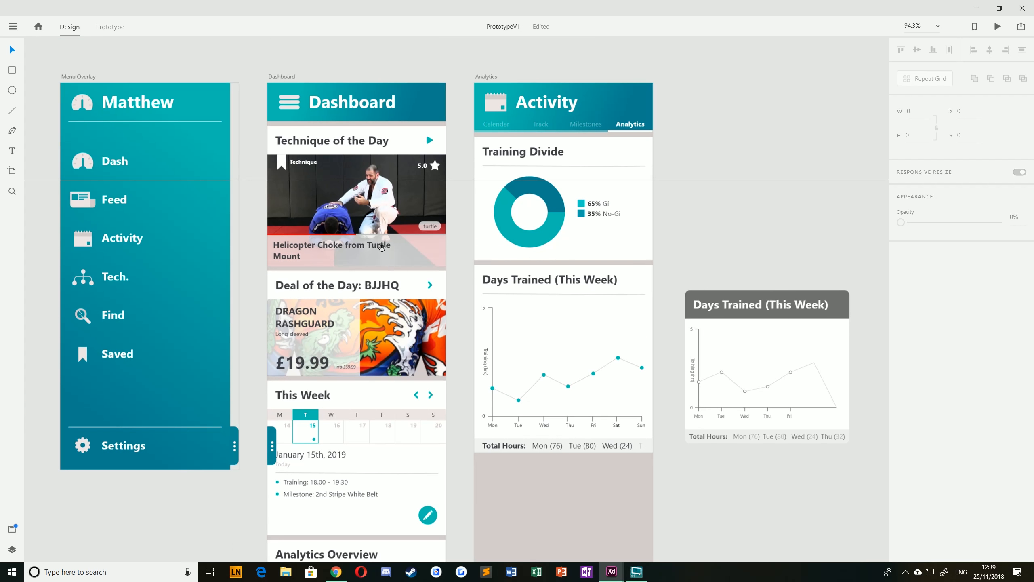
{"action": "scroll", "coordinate": [440, 374], "scroll_direction": "down", "scroll_amount": 2}
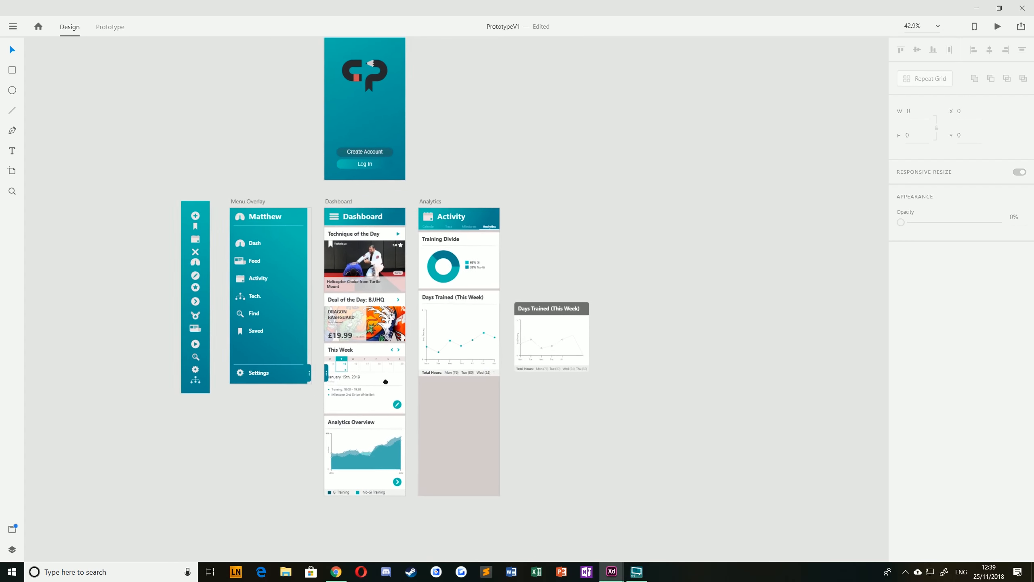
{"action": "scroll", "coordinate": [443, 351], "scroll_direction": "up", "scroll_amount": 5}
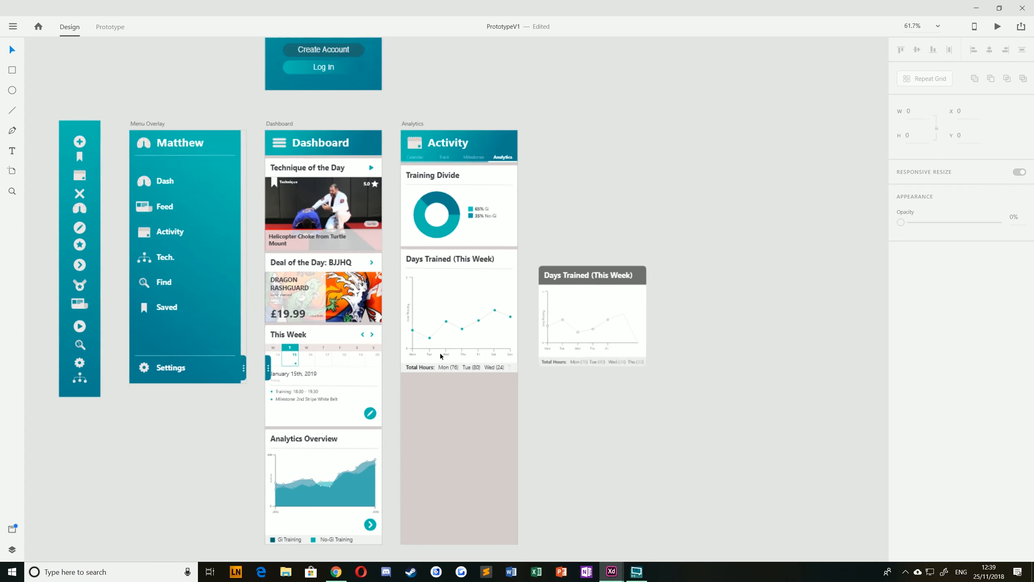
{"action": "left_click_drag", "start_coordinate": [449, 206], "coordinate": [466, 294]}
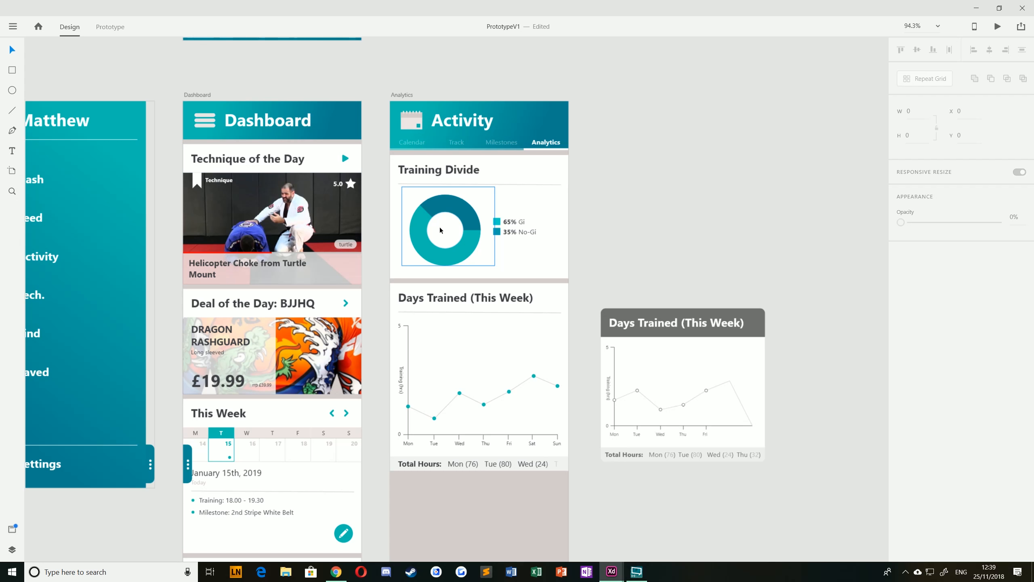
{"action": "mouse_move", "coordinate": [612, 570]}
{"action": "left_click", "coordinate": [634, 544]}
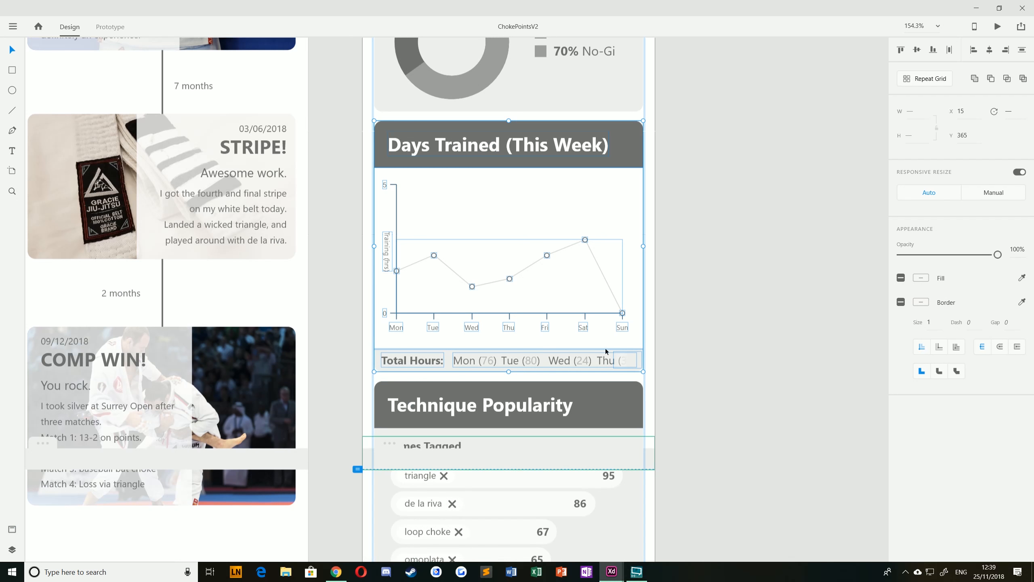
{"action": "left_click_drag", "start_coordinate": [541, 380], "coordinate": [514, 191]}
{"action": "left_click_drag", "start_coordinate": [470, 369], "coordinate": [464, 293]}
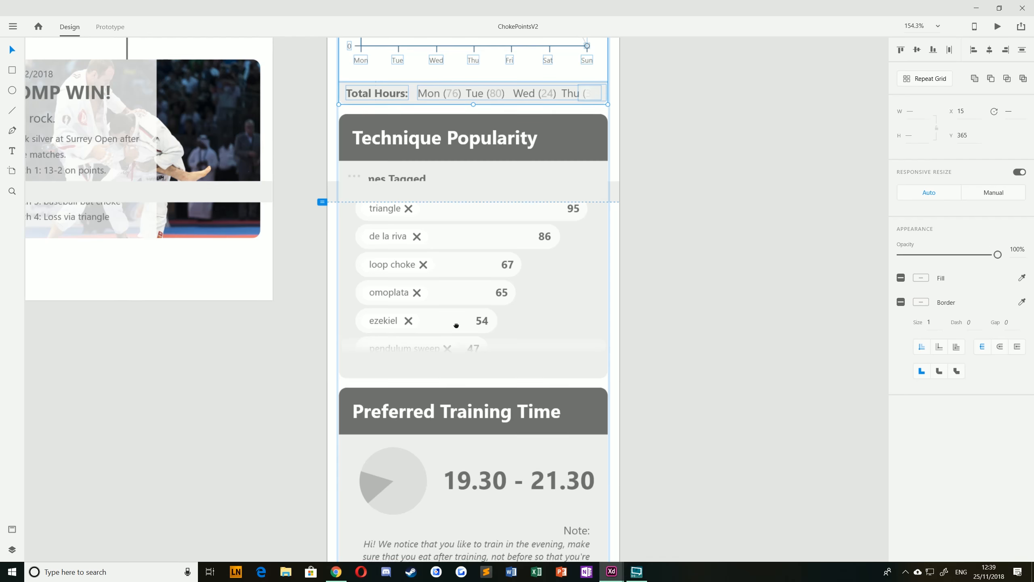
{"action": "scroll", "coordinate": [463, 294], "scroll_direction": "down", "scroll_amount": 10}
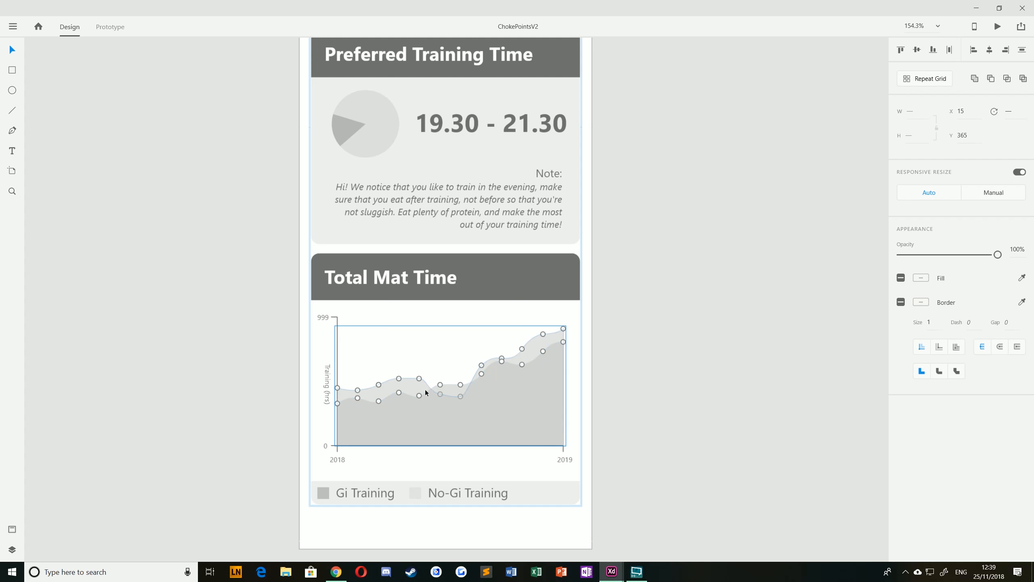
{"action": "scroll", "coordinate": [425, 389], "scroll_direction": "up", "scroll_amount": 7}
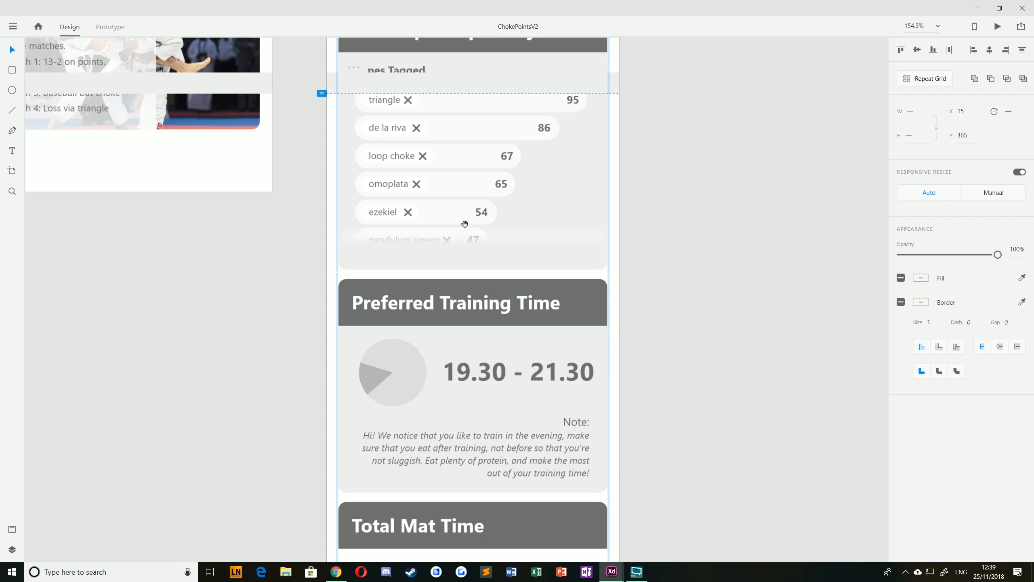
{"action": "scroll", "coordinate": [520, 330], "scroll_direction": "up", "scroll_amount": 5}
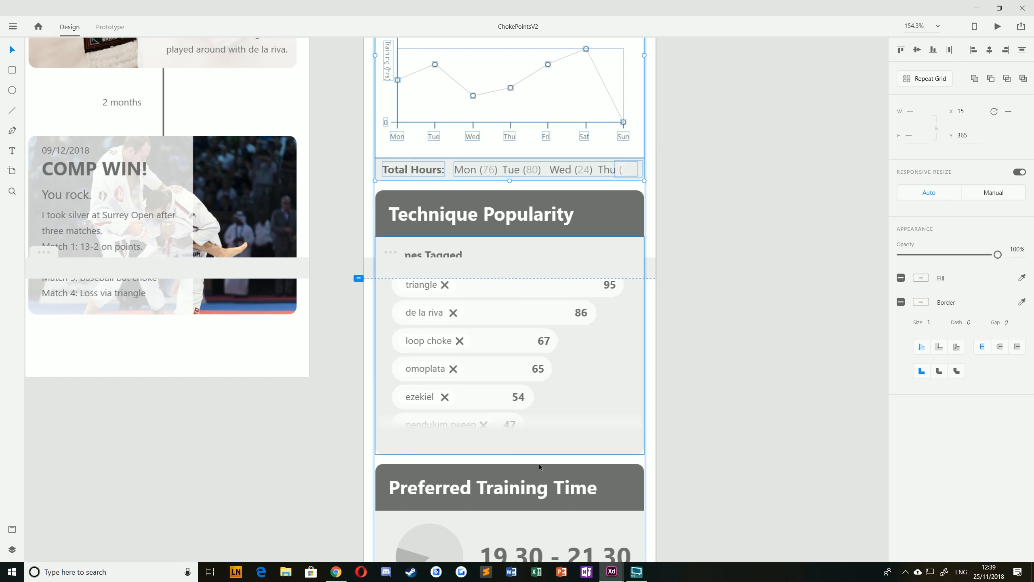
{"action": "scroll", "coordinate": [473, 382], "scroll_direction": "down", "scroll_amount": 6}
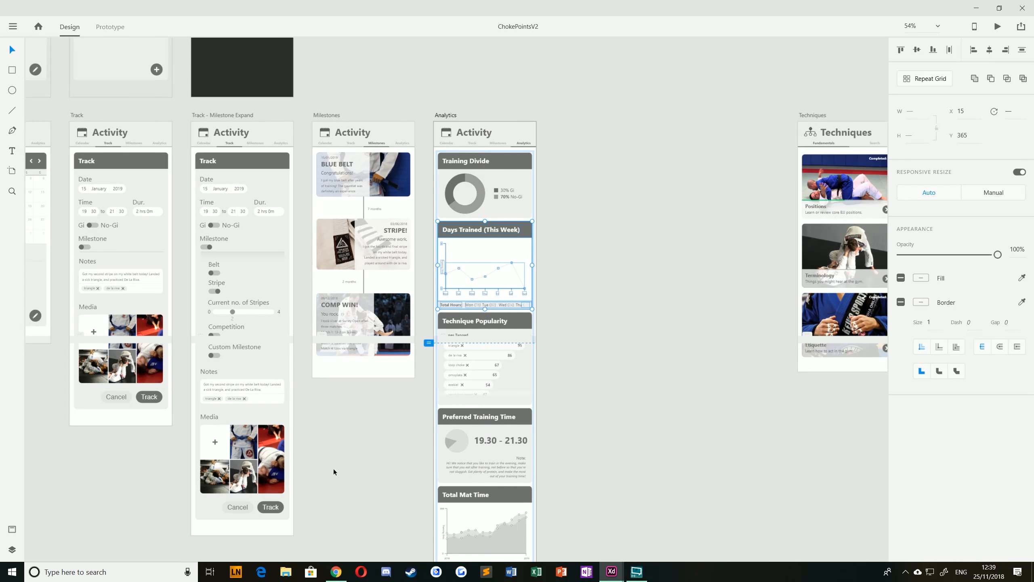
{"action": "left_click_drag", "start_coordinate": [324, 478], "coordinate": [368, 401]}
Step: Return to the PrototypeV1 document and delete the grey wireframe copy of the Days Trained card beside the Analytics artboard
{"action": "left_click", "coordinate": [608, 576]}
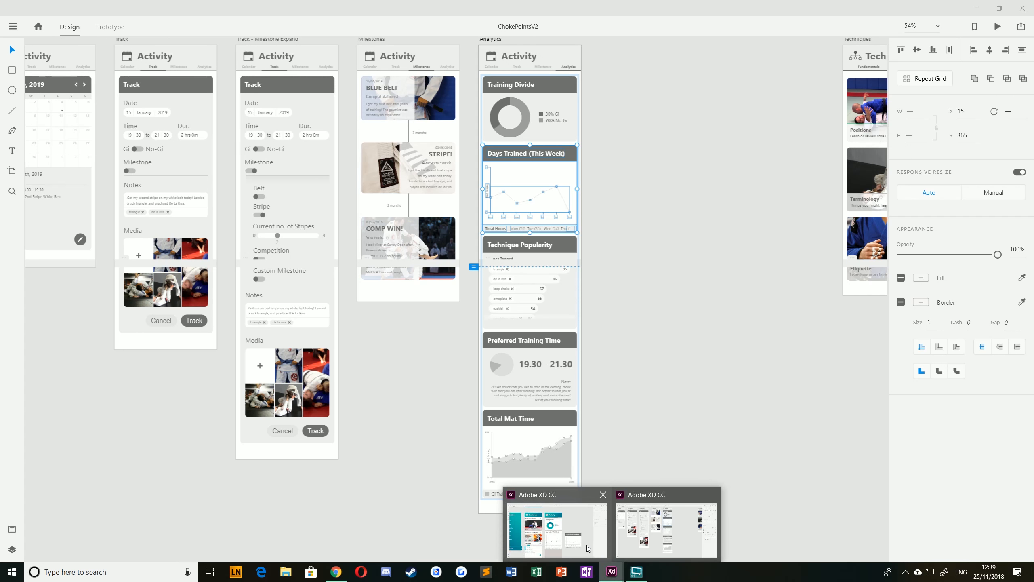
{"action": "left_click", "coordinate": [588, 546]}
{"action": "left_click_drag", "start_coordinate": [435, 424], "coordinate": [498, 408]}
{"action": "scroll", "coordinate": [505, 408], "scroll_direction": "down", "scroll_amount": 4}
{"action": "left_click_drag", "start_coordinate": [433, 445], "coordinate": [446, 410]}
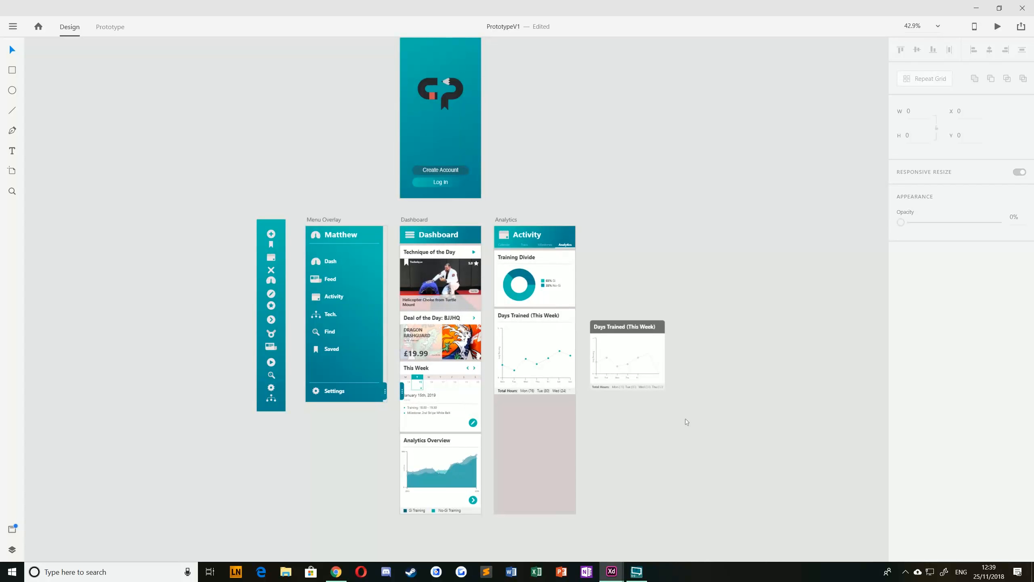
{"action": "left_click_drag", "start_coordinate": [683, 422], "coordinate": [584, 299]}
{"action": "key", "text": "Delete"}
{"action": "left_click_drag", "start_coordinate": [601, 348], "coordinate": [629, 354]}
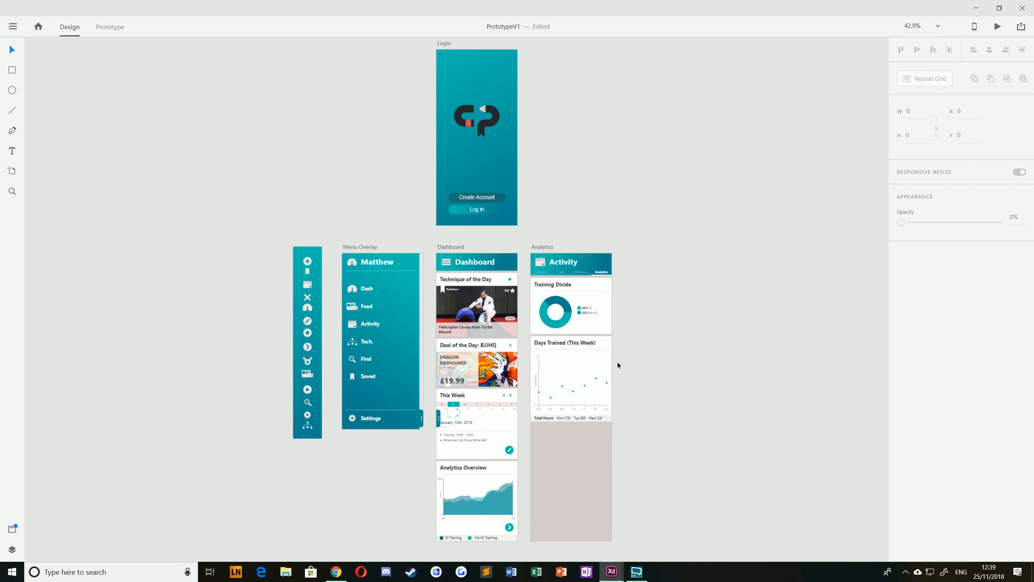
{"action": "scroll", "coordinate": [619, 363], "scroll_direction": "down", "scroll_amount": 2}
{"action": "scroll", "coordinate": [587, 389], "scroll_direction": "right", "scroll_amount": 2}
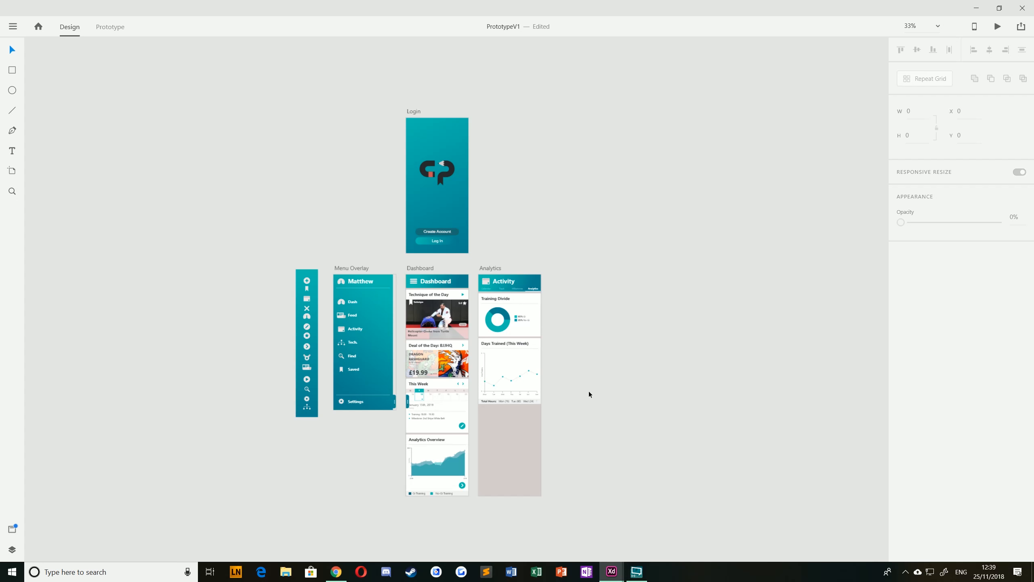